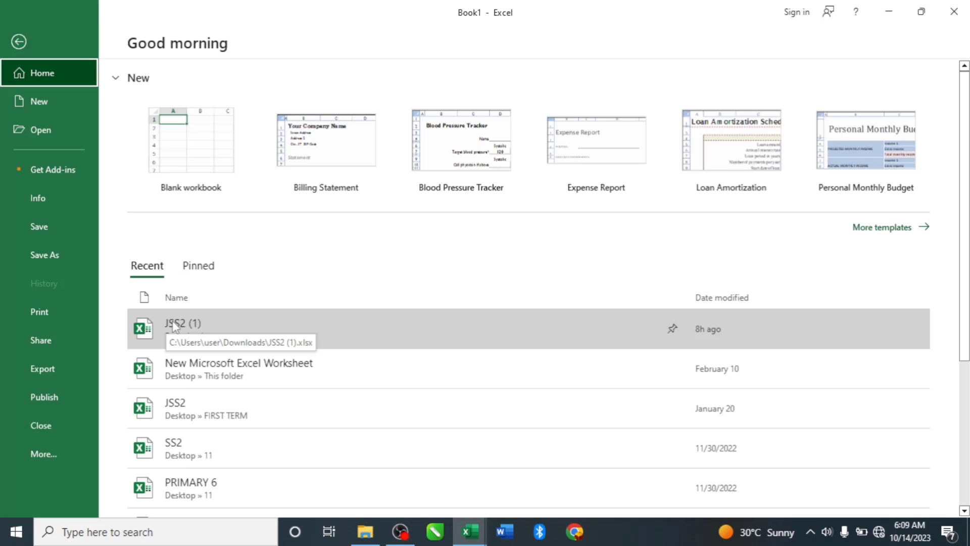
Pin the JSS2 (1) workbook in the recent files, view the pinned files, and unpin it again
{"action": "left_click", "coordinate": [674, 336]}
{"action": "scroll", "coordinate": [677, 326], "scroll_direction": "down", "scroll_amount": 3}
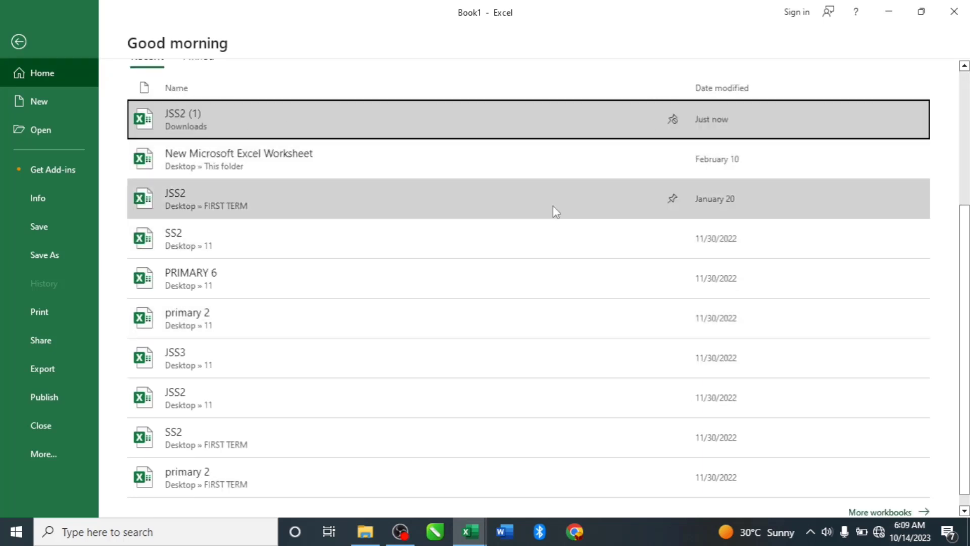
{"action": "scroll", "coordinate": [555, 210], "scroll_direction": "up", "scroll_amount": 3}
{"action": "left_click", "coordinate": [201, 193]}
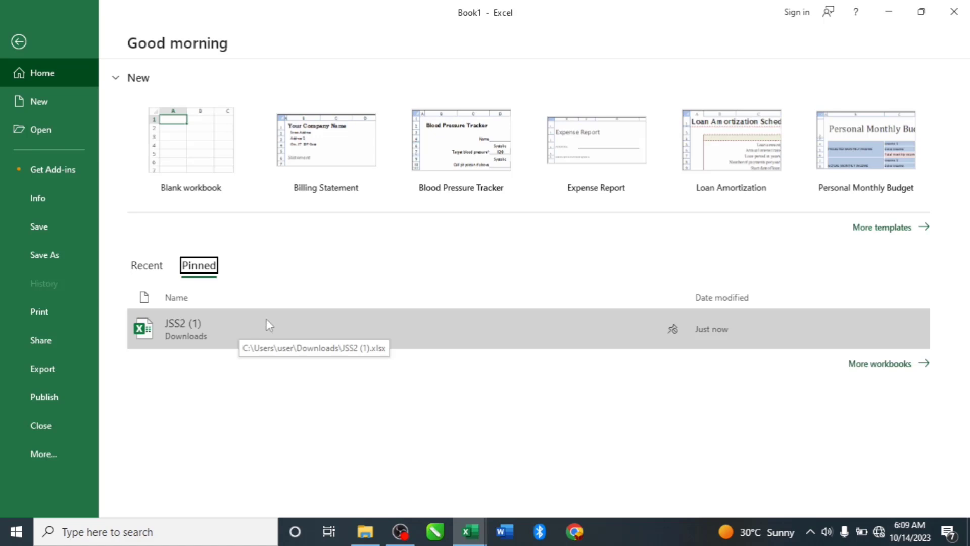
{"action": "left_click", "coordinate": [673, 329]}
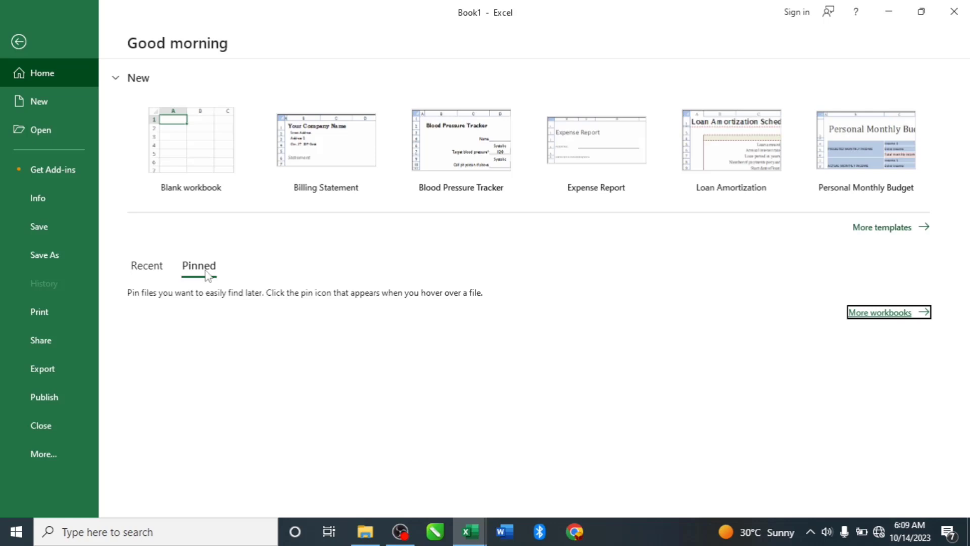
Return to the recent files list and create a new blank workbook
{"action": "left_click", "coordinate": [148, 267]}
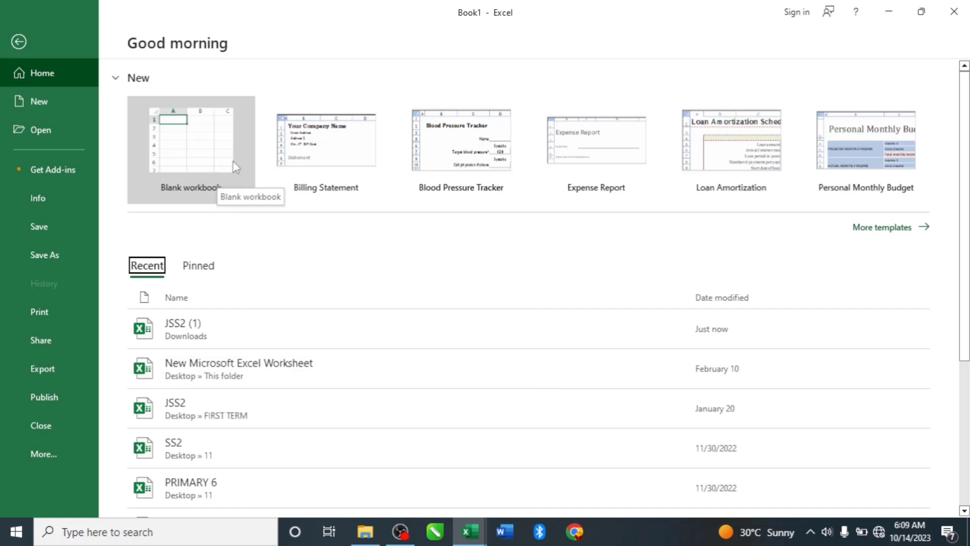
{"action": "left_click", "coordinate": [217, 154]}
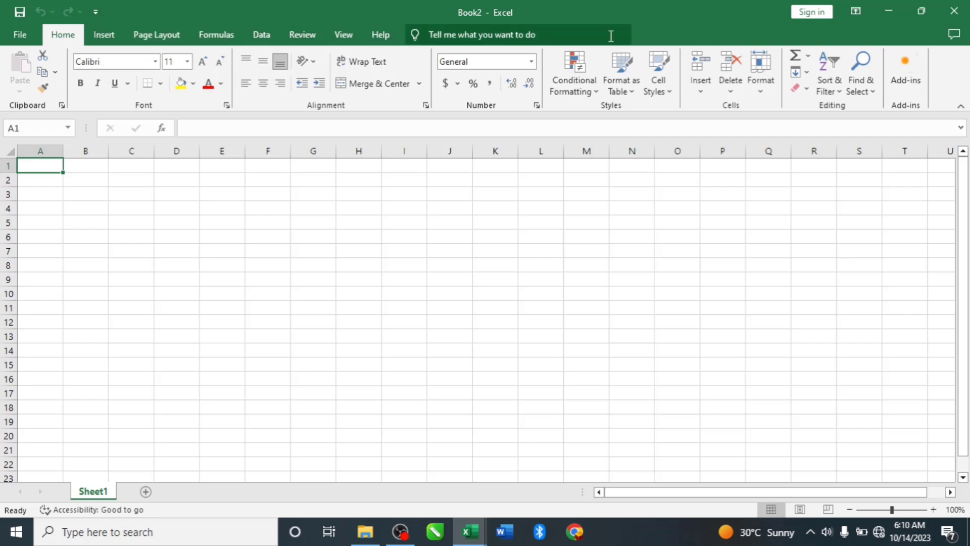
Add the Bold command to the Quick Access Toolbar, then remove it from there
{"action": "right_click", "coordinate": [81, 86]}
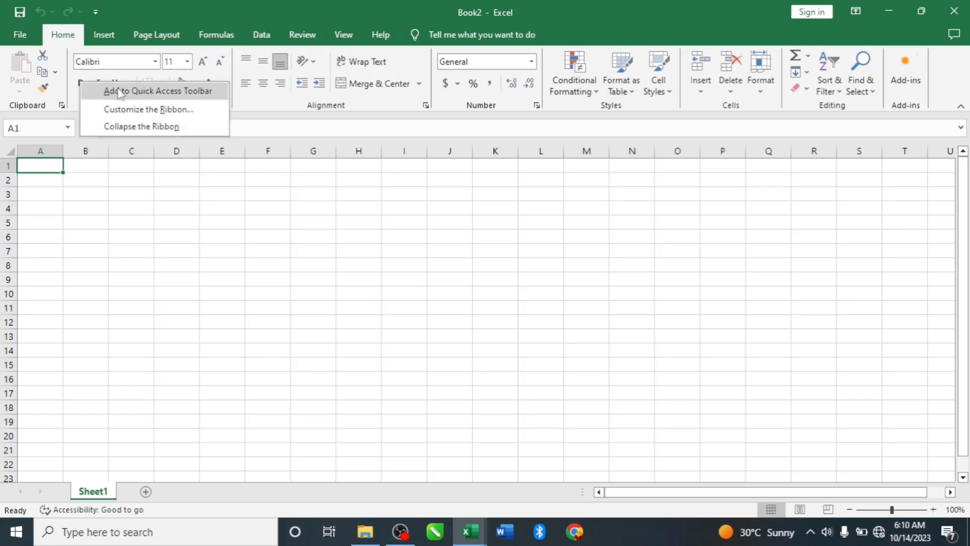
{"action": "left_click", "coordinate": [154, 95]}
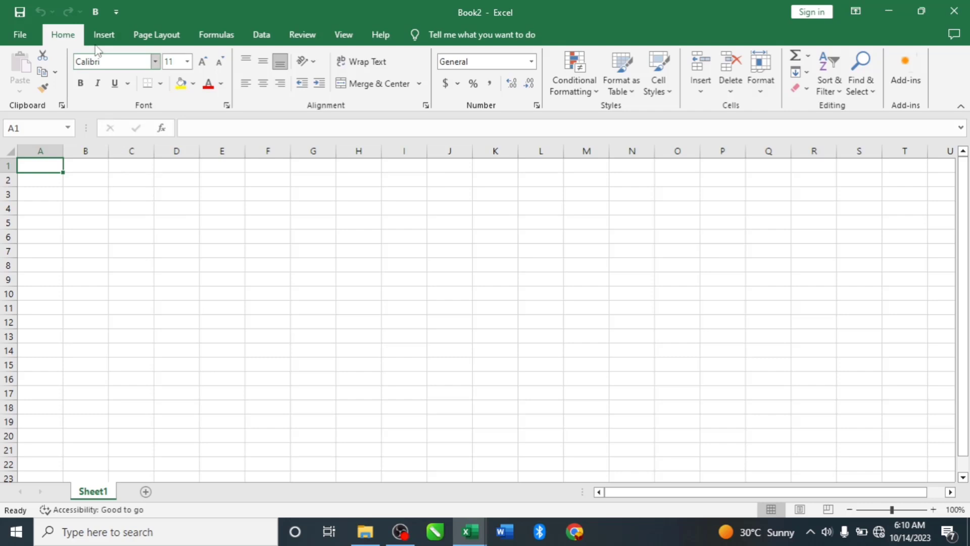
{"action": "right_click", "coordinate": [94, 12]}
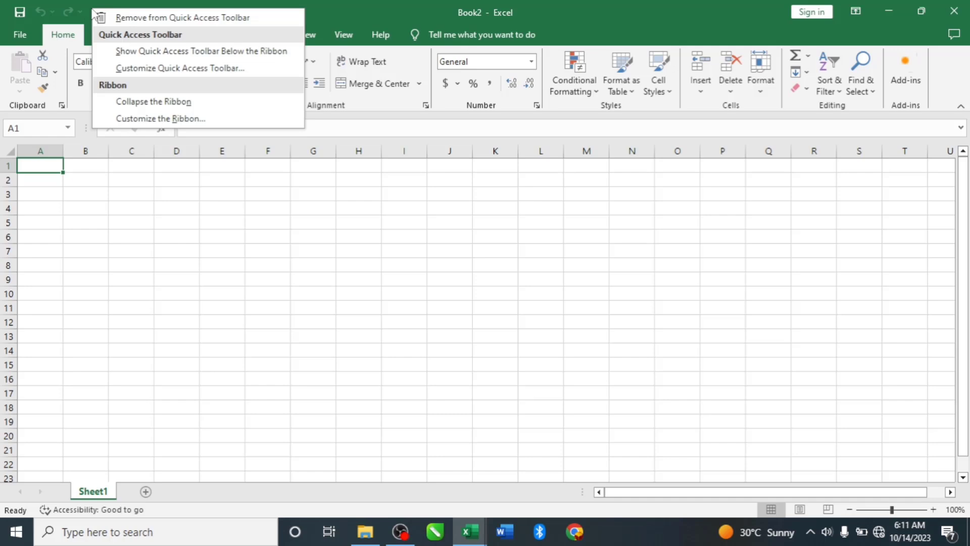
{"action": "left_click", "coordinate": [159, 18]}
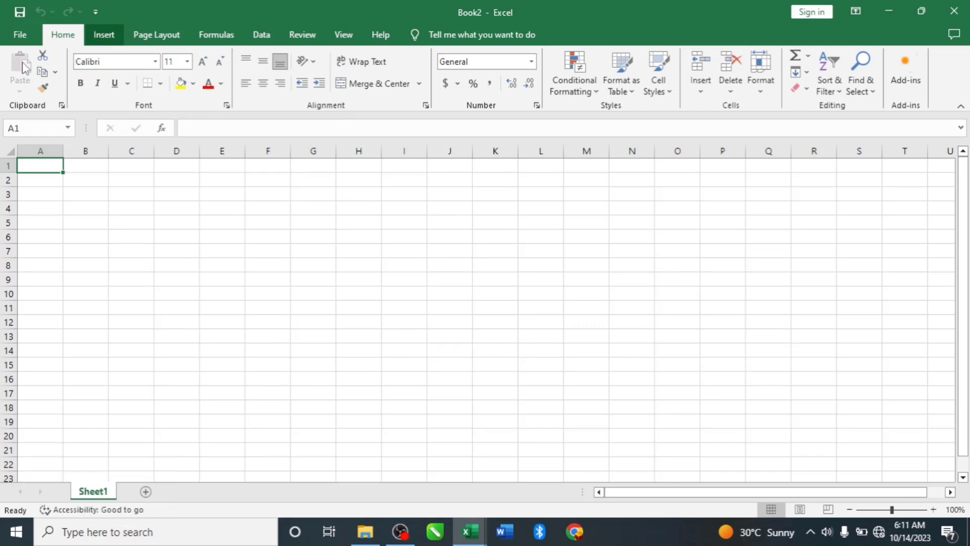
{"action": "scroll", "coordinate": [27, 66], "scroll_direction": "down", "scroll_amount": 1}
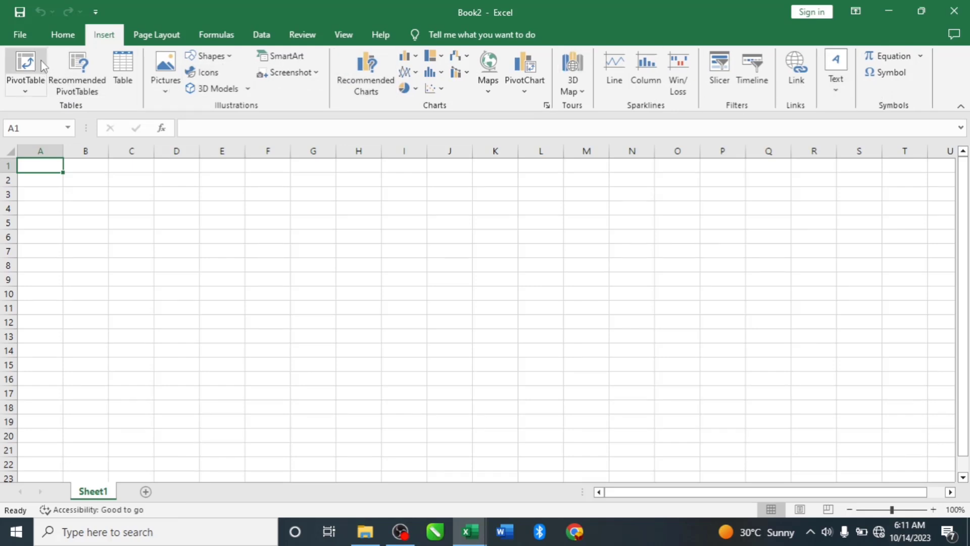
{"action": "left_click", "coordinate": [68, 36]}
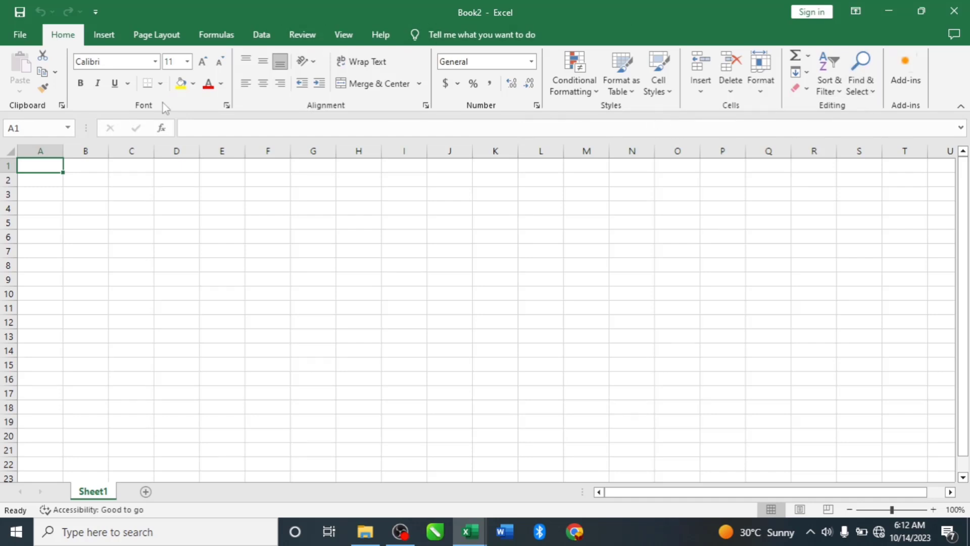
{"action": "left_click", "coordinate": [110, 40]}
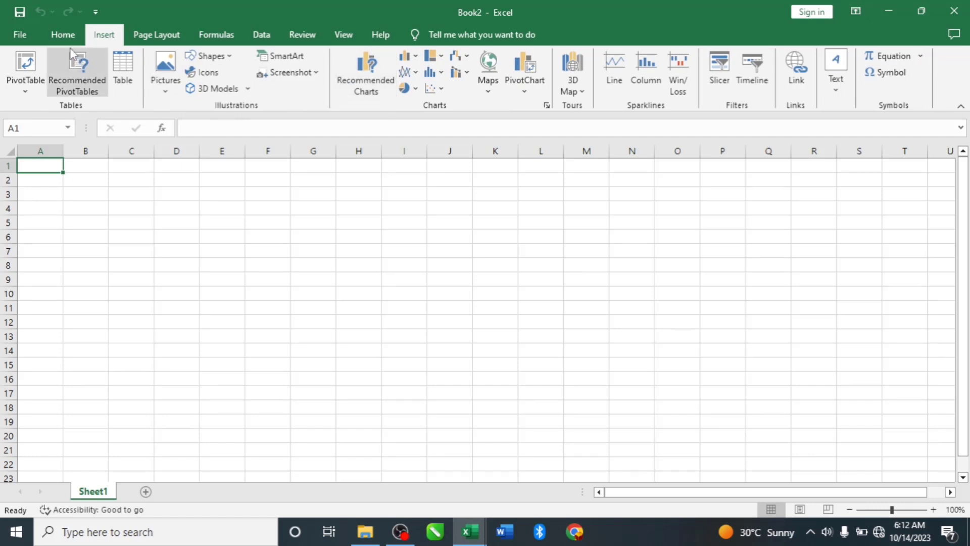
{"action": "left_click", "coordinate": [63, 37]}
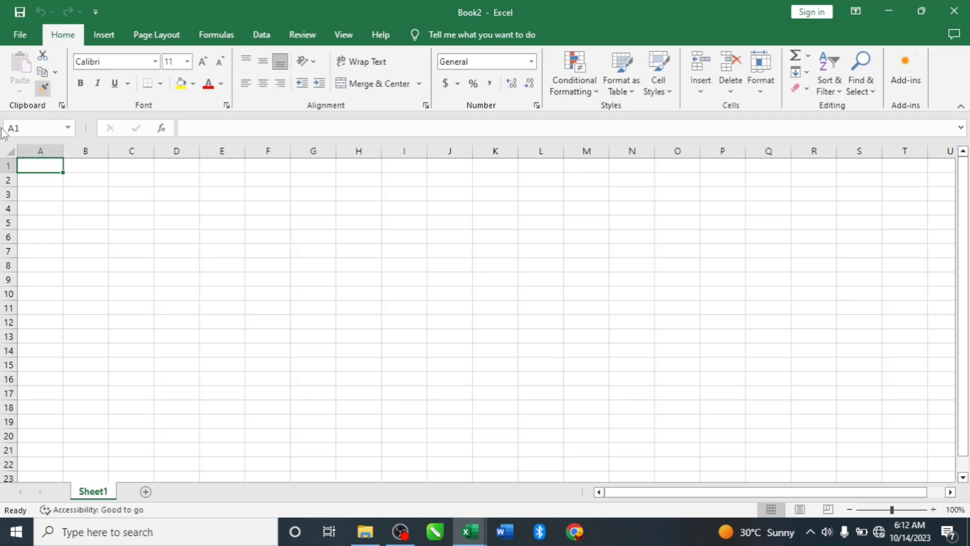
Select all the cells of the worksheet, then select only cell A1
{"action": "left_click_drag", "start_coordinate": [40, 165], "coordinate": [934, 476]}
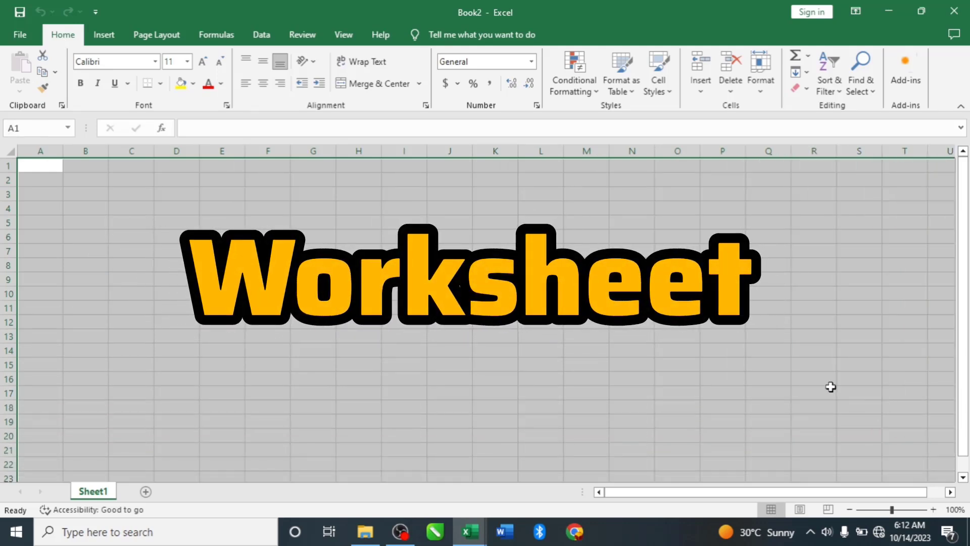
{"action": "left_click", "coordinate": [37, 168]}
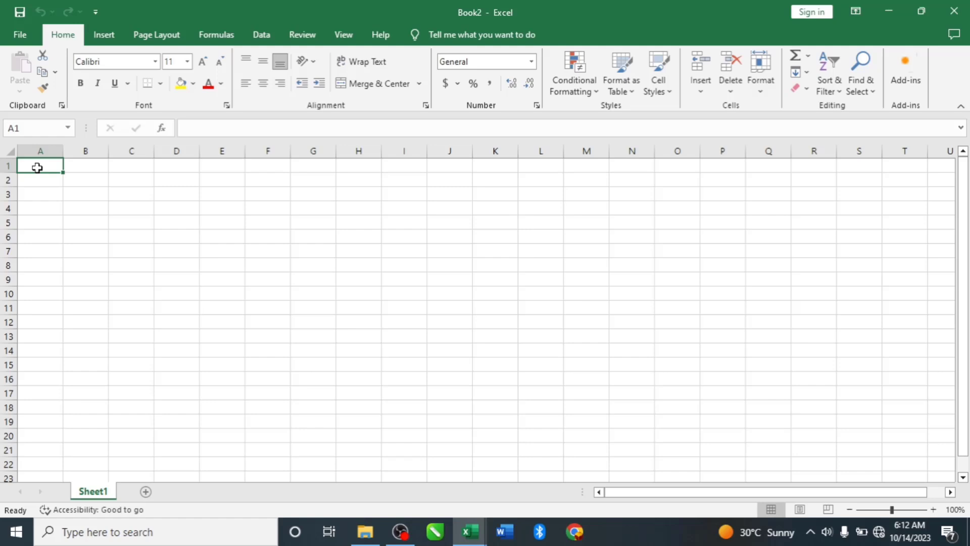
Alternately select entire columns and rows: column C, row 2, column F, row 5, column J and row 5 again
{"action": "left_click", "coordinate": [130, 150]}
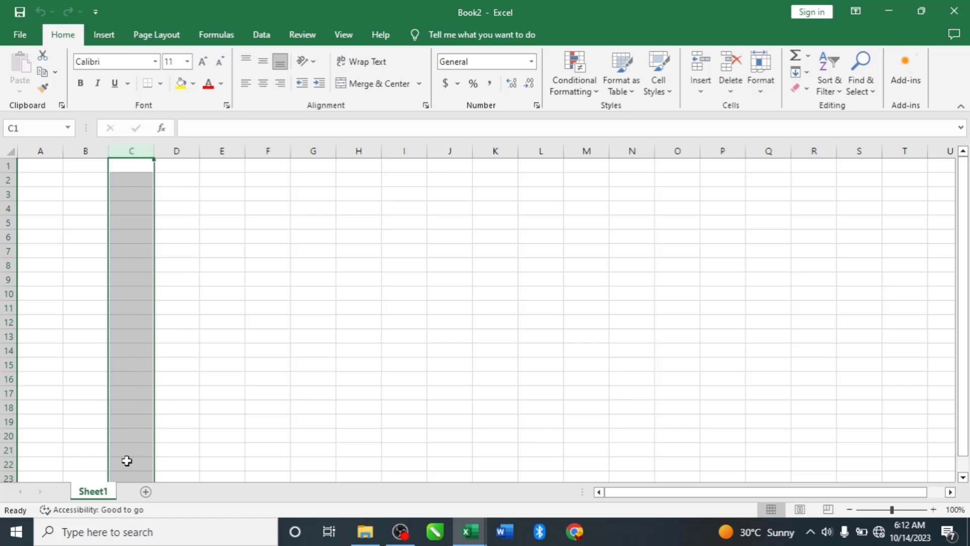
{"action": "left_click", "coordinate": [8, 180]}
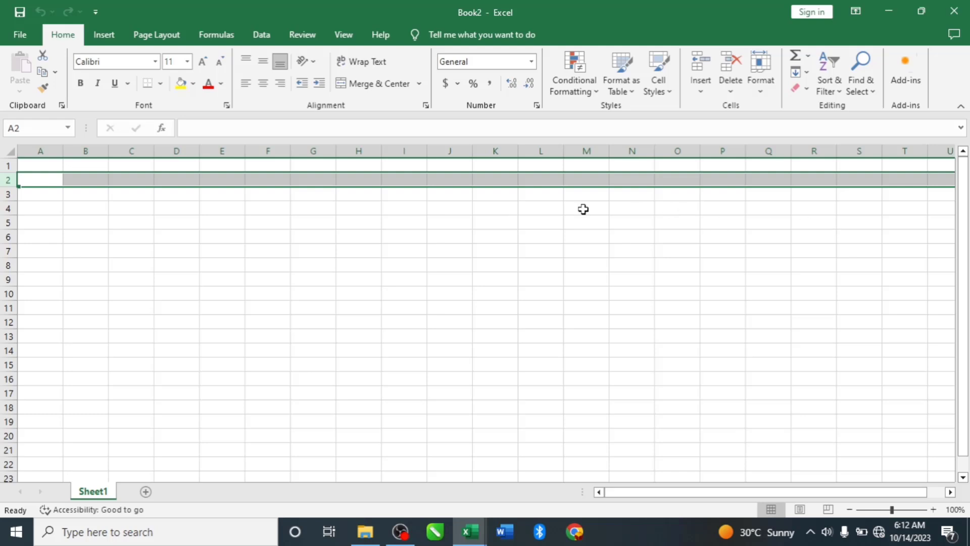
{"action": "left_click", "coordinate": [263, 151]}
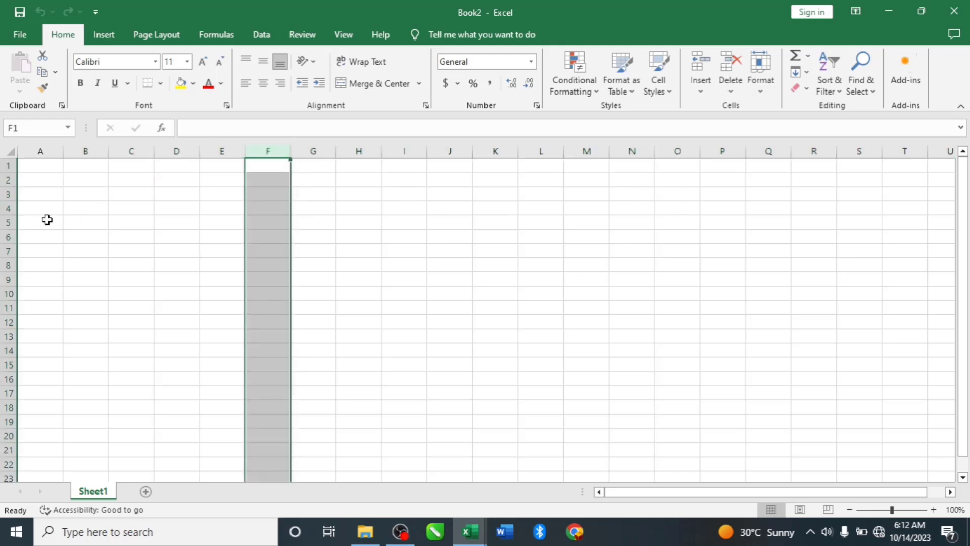
{"action": "left_click", "coordinate": [6, 222]}
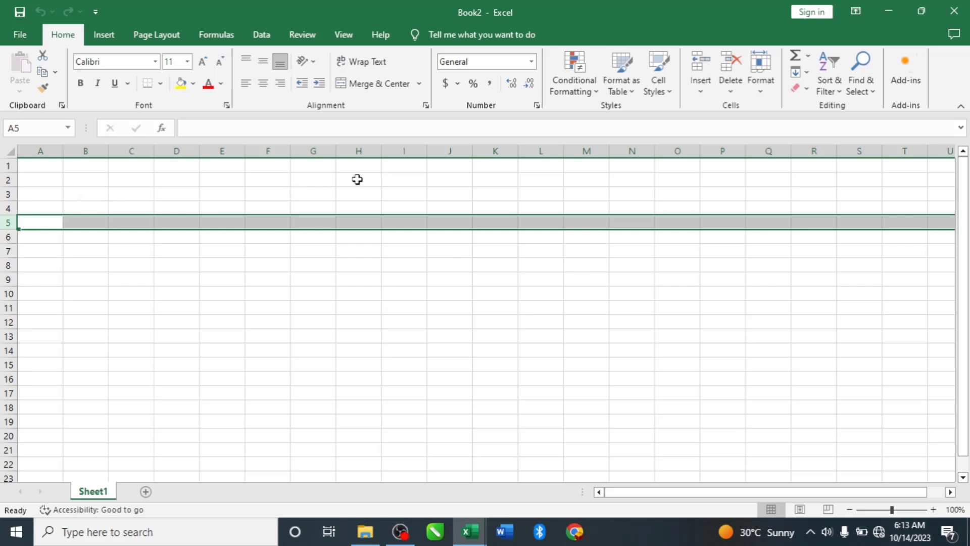
{"action": "left_click", "coordinate": [448, 150]}
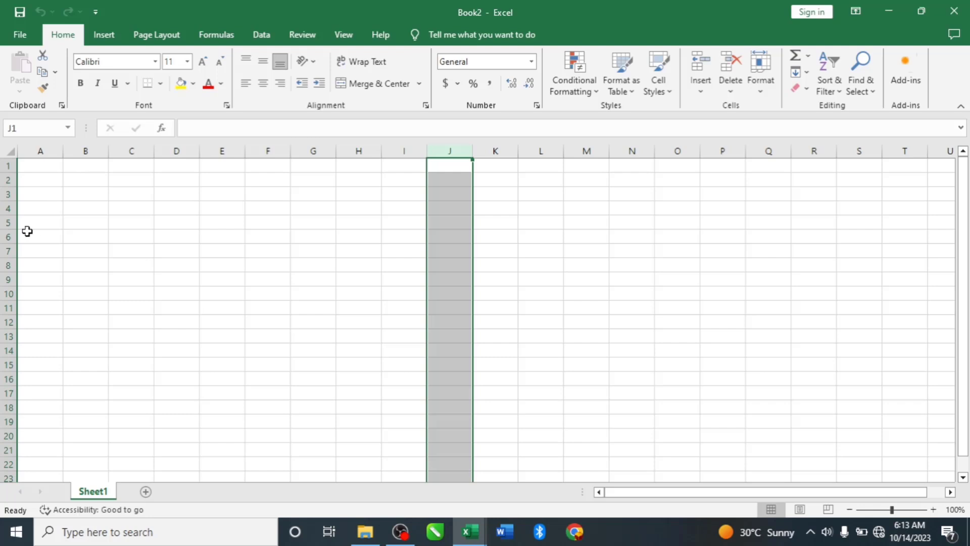
{"action": "left_click", "coordinate": [7, 223]}
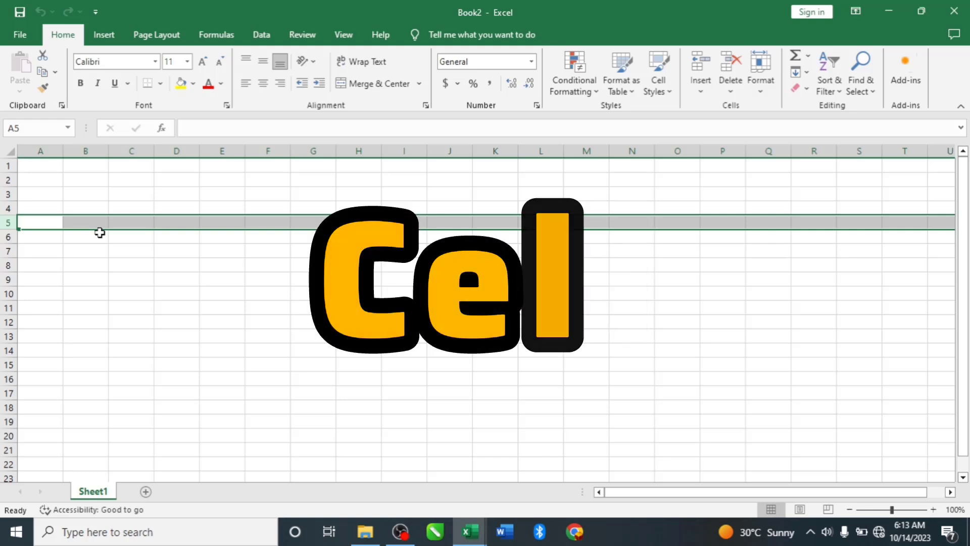
Select the individual cells D6, K4, H14, A2, J4, D4, Q17, L16 and I6 one after another
{"action": "left_click", "coordinate": [168, 238]}
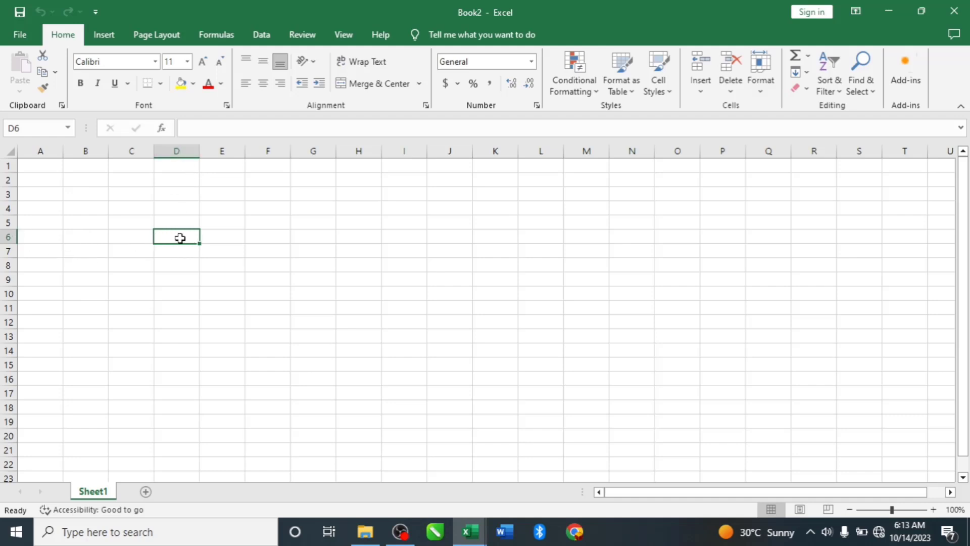
{"action": "left_click", "coordinate": [490, 204]}
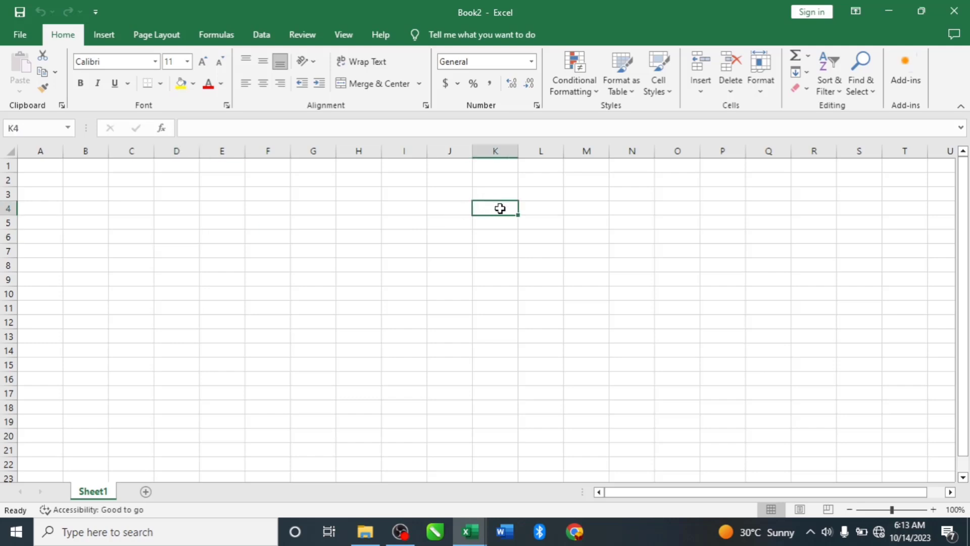
{"action": "left_click", "coordinate": [371, 352]}
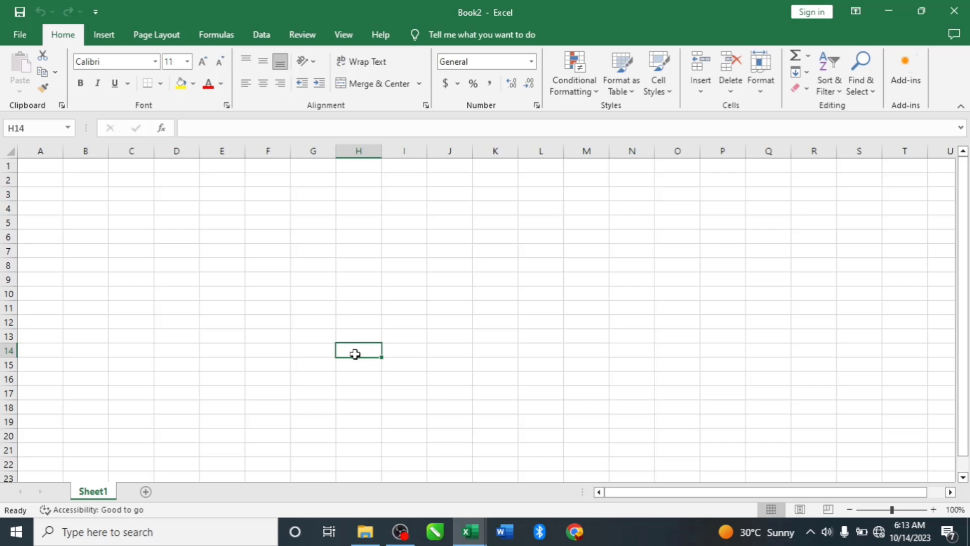
{"action": "left_click", "coordinate": [59, 178]}
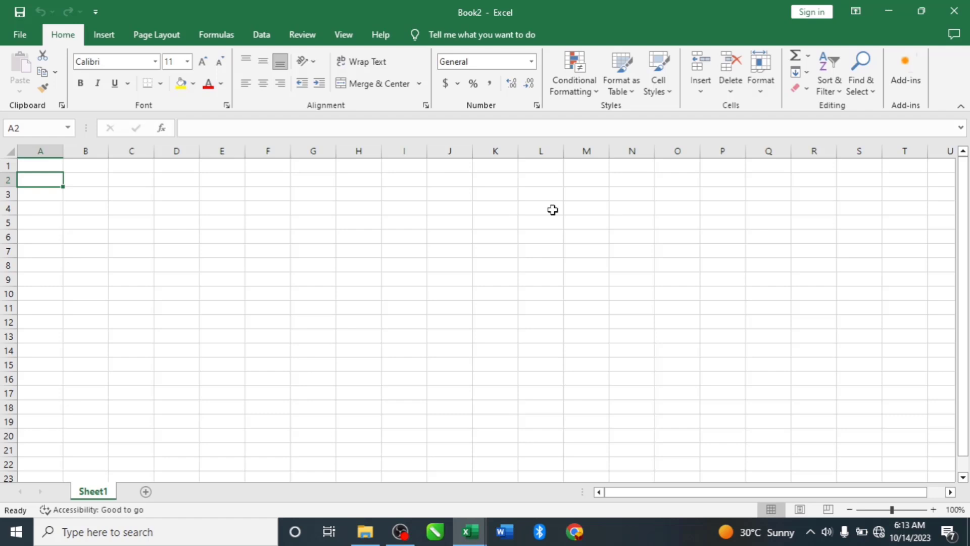
{"action": "left_click", "coordinate": [457, 208]}
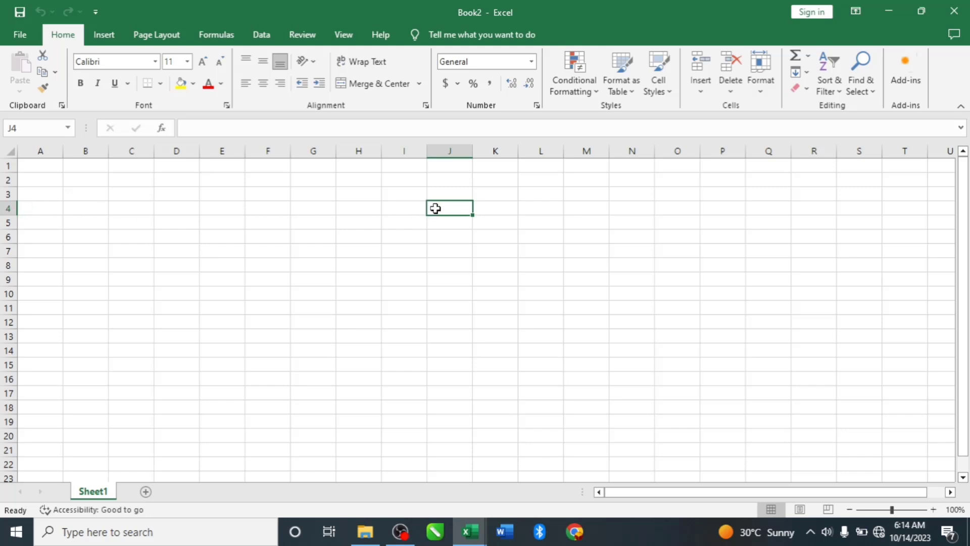
{"action": "left_click", "coordinate": [172, 212]}
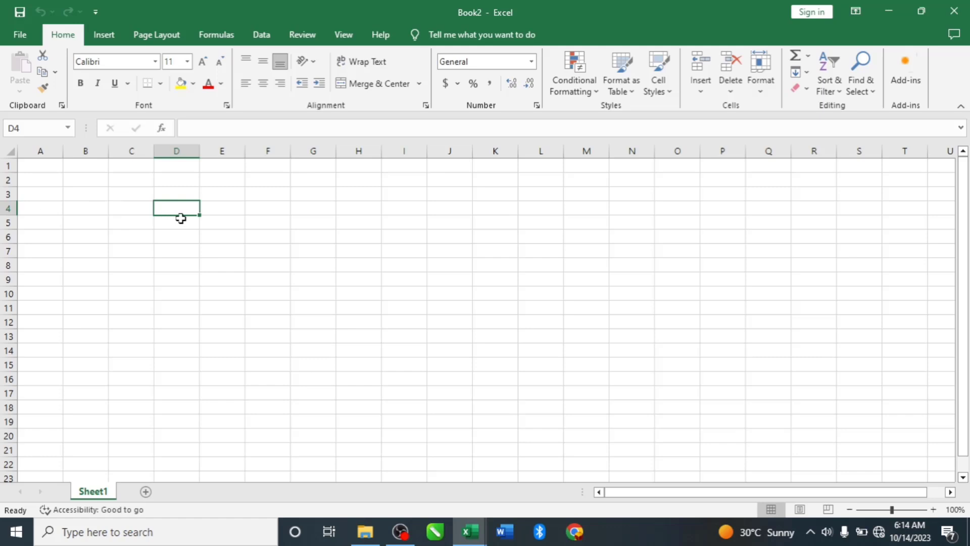
{"action": "left_click", "coordinate": [786, 392]}
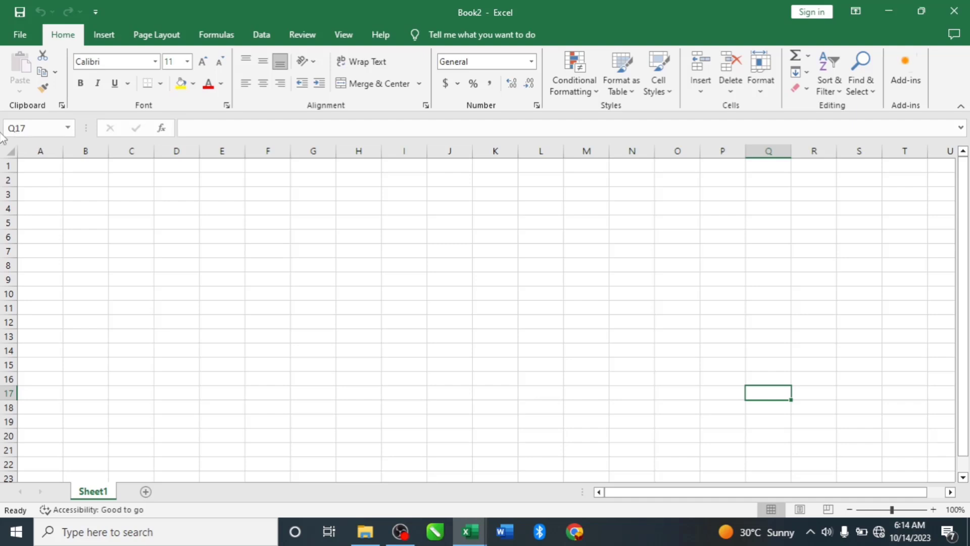
{"action": "left_click", "coordinate": [526, 380]}
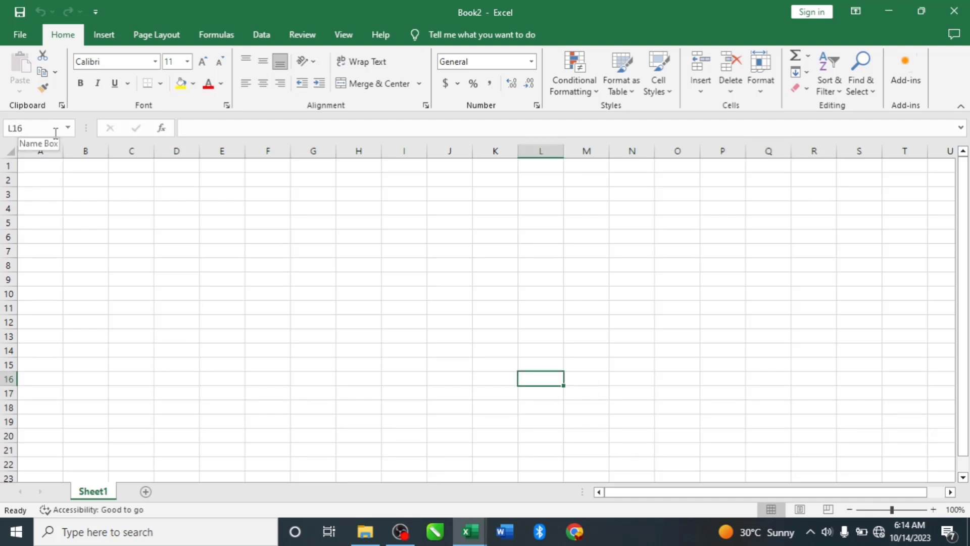
{"action": "left_click", "coordinate": [388, 236]}
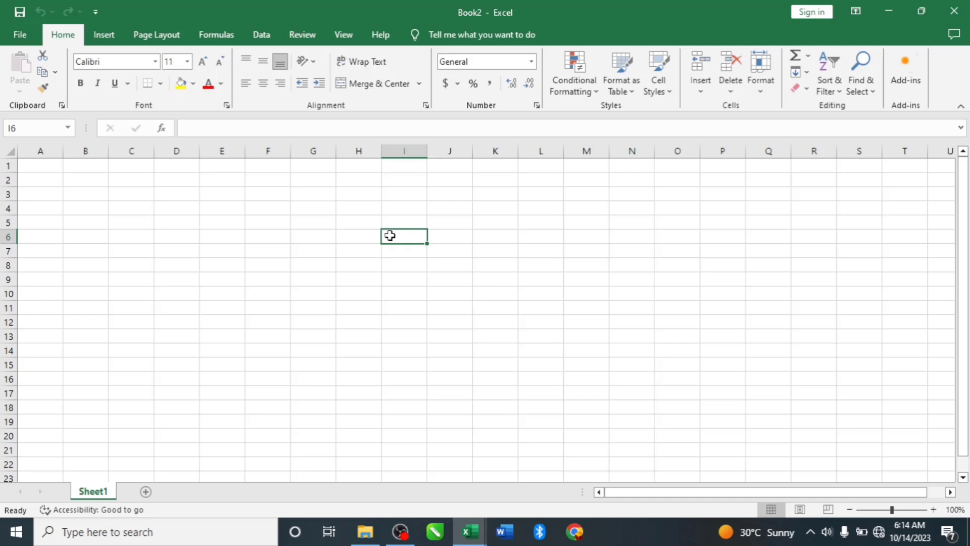
Jump to cell B2 and then to cell J11 by entering their cell references
{"action": "left_click", "coordinate": [23, 126]}
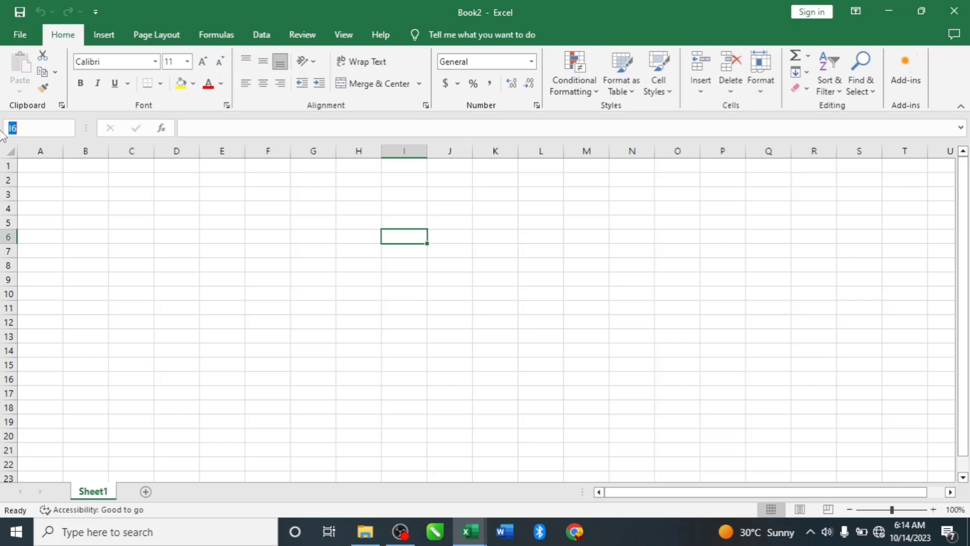
{"action": "key", "text": "Return"}
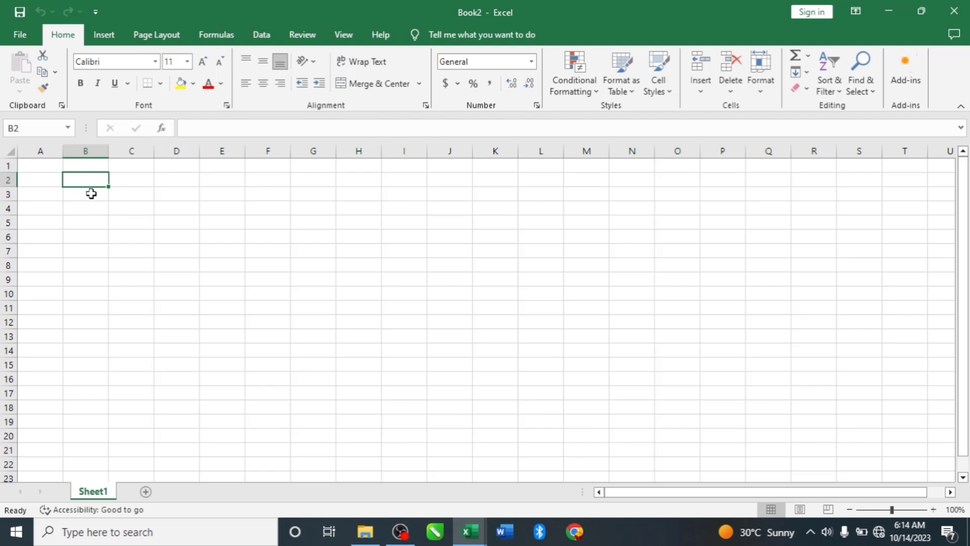
{"action": "left_click", "coordinate": [33, 132]}
{"action": "type", "text": "J11"}
{"action": "key", "text": "Return"}
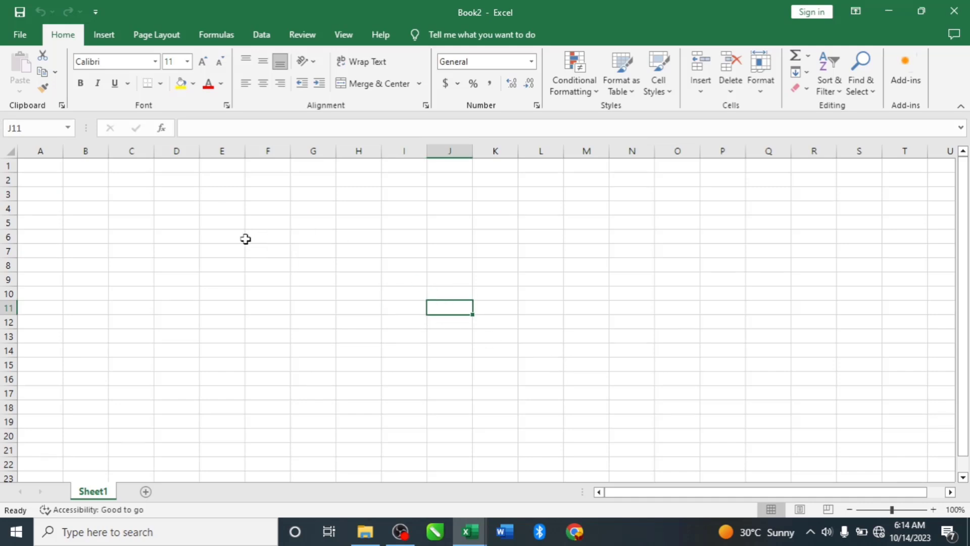
Jump to cell F5 by entering its reference, then select cell D2 in the grid
{"action": "left_click", "coordinate": [20, 126]}
{"action": "type", "text": "F5"}
{"action": "key", "text": "Return"}
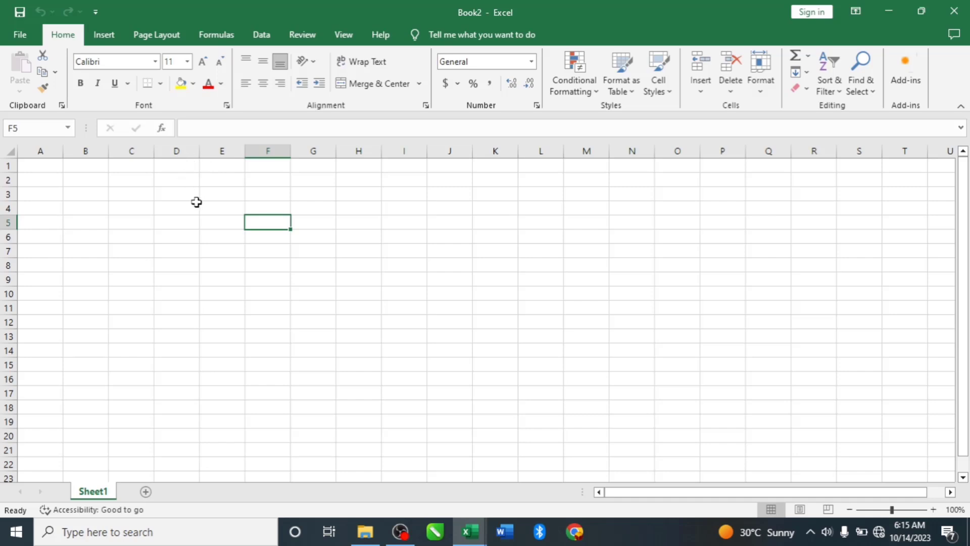
{"action": "left_click", "coordinate": [195, 177]}
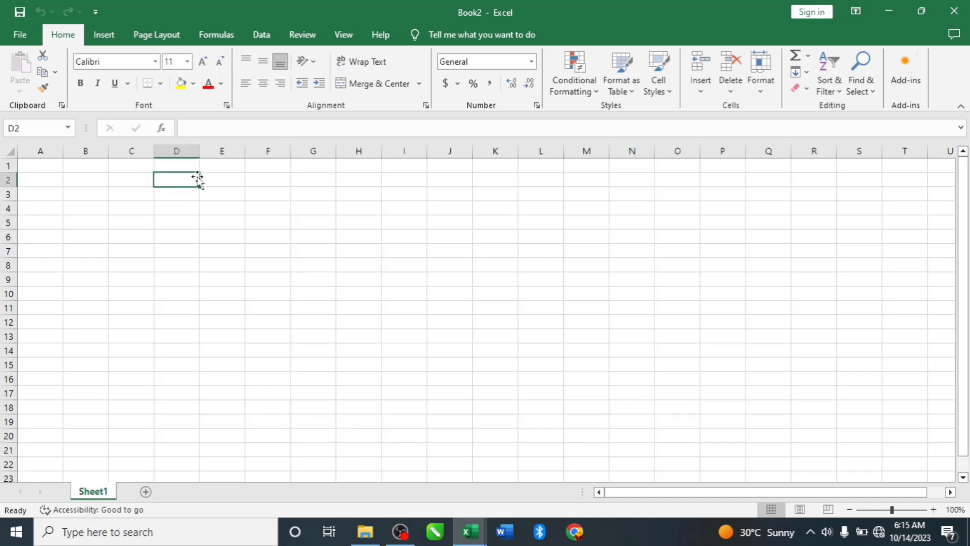
Select cell E2, then practise selecting cell ranges, including D2:F11, a block starting at H2, E4:L5, C6:F13 and J3:J12
{"action": "left_click", "coordinate": [222, 177]}
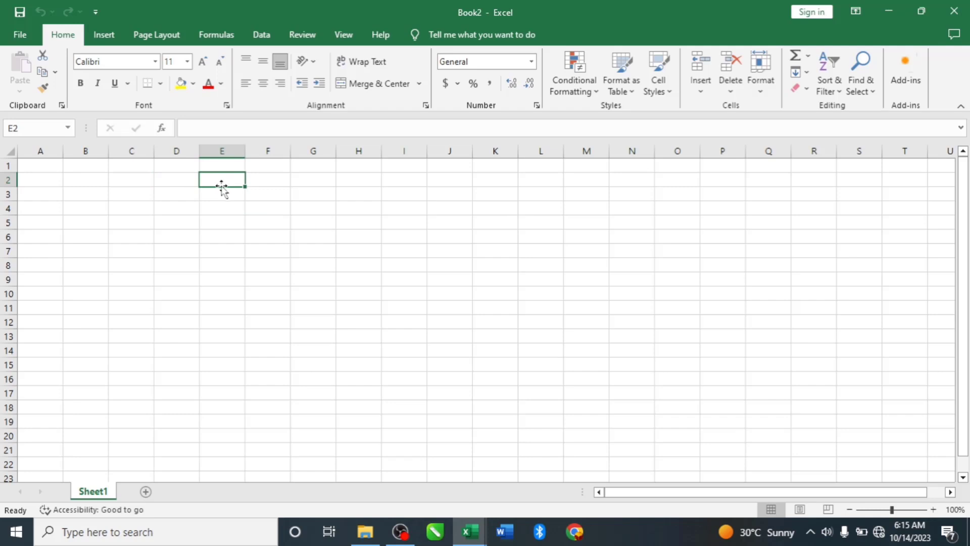
{"action": "left_click_drag", "start_coordinate": [169, 178], "coordinate": [288, 302]}
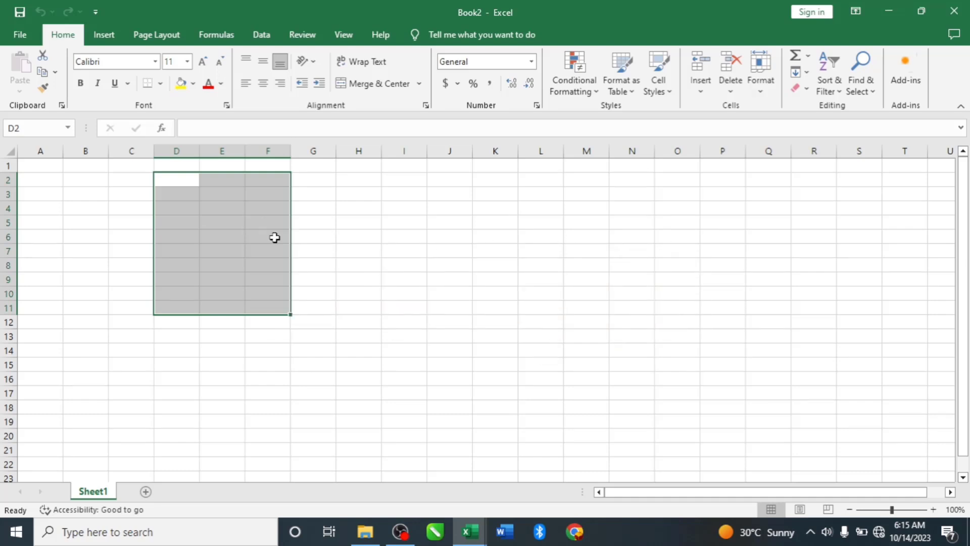
{"action": "left_click_drag", "start_coordinate": [367, 178], "coordinate": [415, 257]}
{"action": "left_click", "coordinate": [364, 182]}
{"action": "left_click_drag", "start_coordinate": [215, 208], "coordinate": [538, 225]}
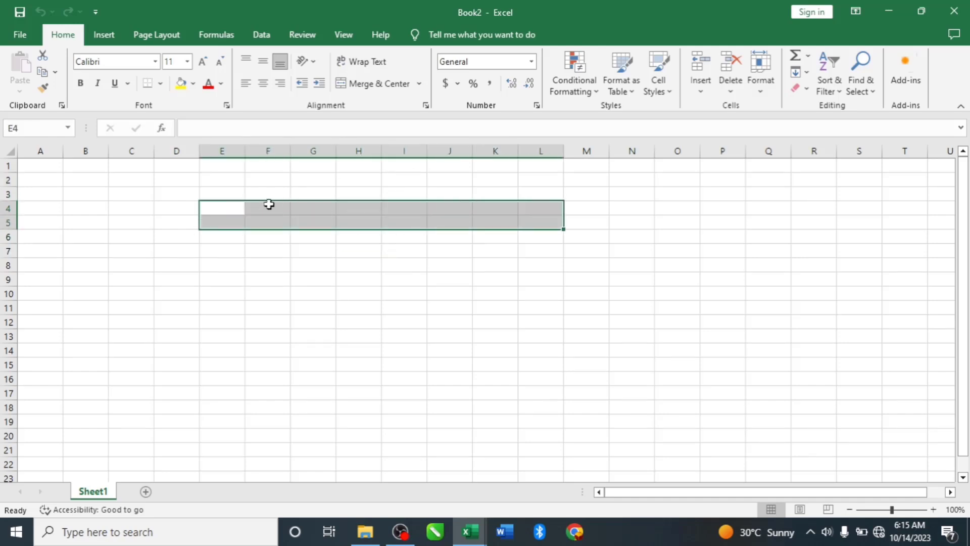
{"action": "left_click_drag", "start_coordinate": [131, 237], "coordinate": [258, 337]}
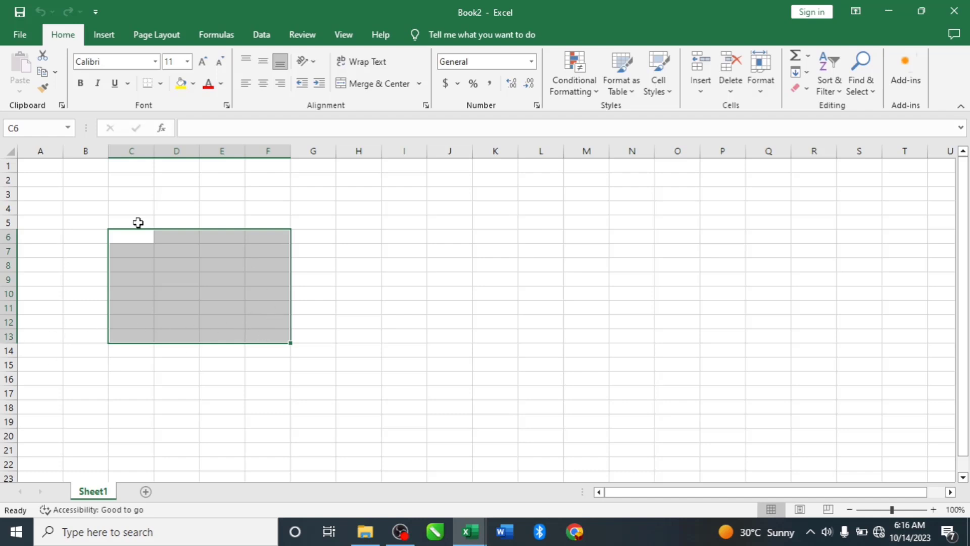
{"action": "left_click_drag", "start_coordinate": [461, 194], "coordinate": [454, 328]}
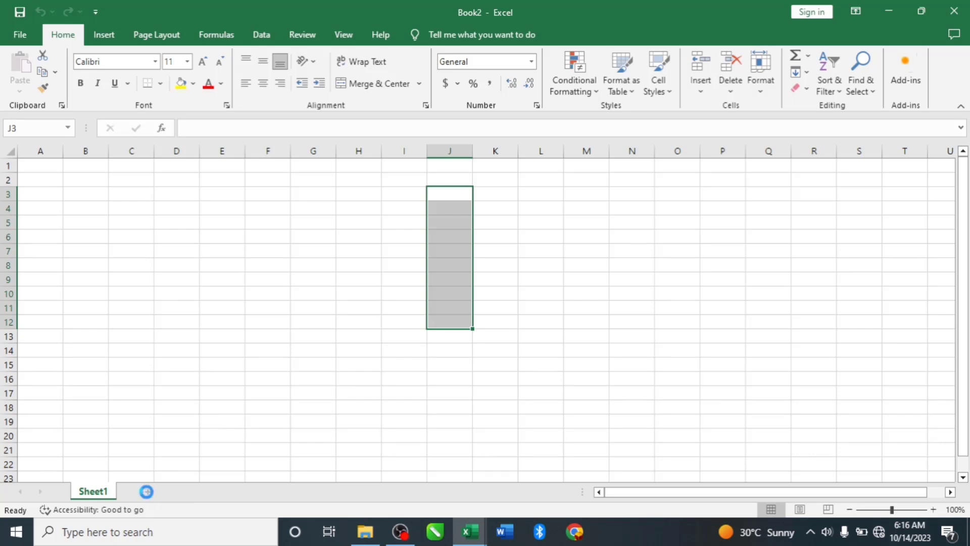
Add two new worksheets to the workbook, switching between Sheet1 and Sheet2 before adding the second one
{"action": "left_click", "coordinate": [145, 492]}
{"action": "left_click", "coordinate": [95, 492]}
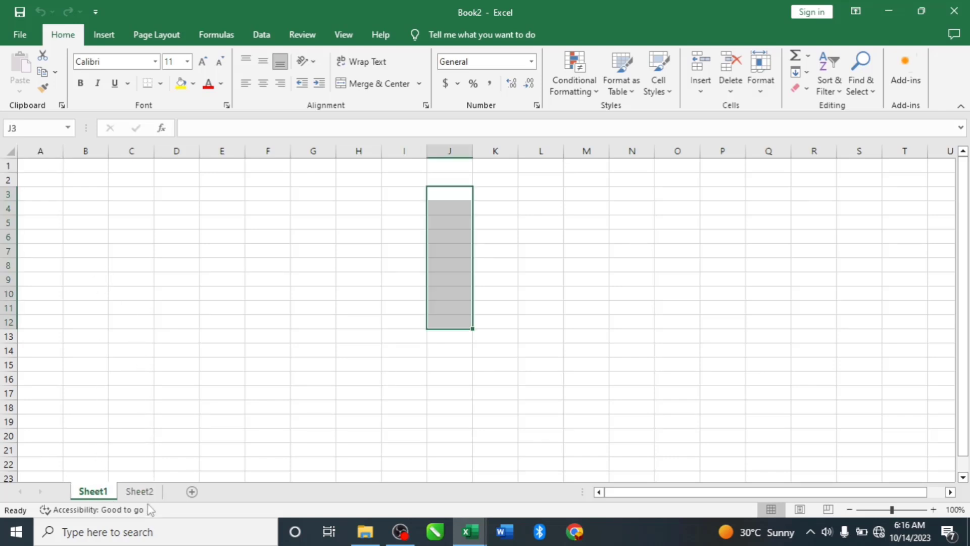
{"action": "left_click", "coordinate": [139, 492]}
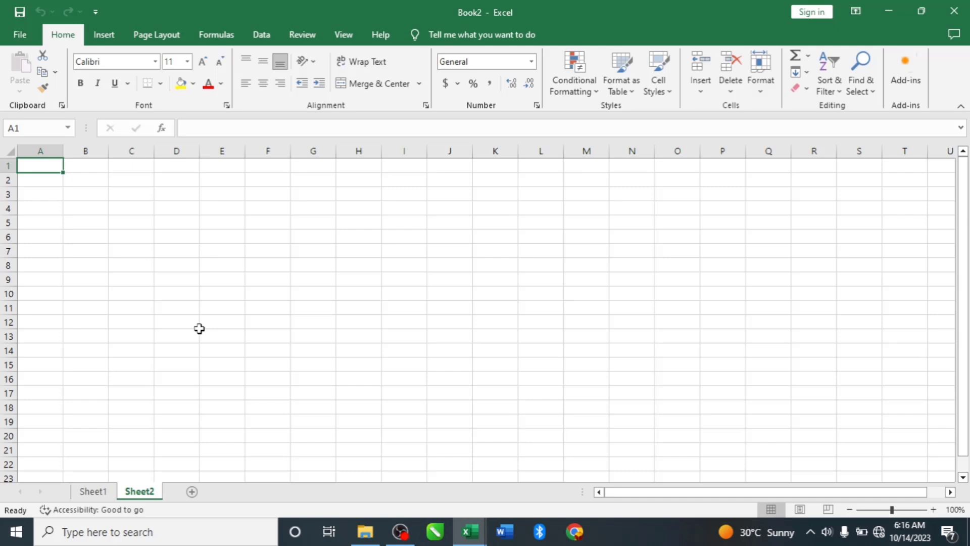
{"action": "left_click", "coordinate": [96, 491]}
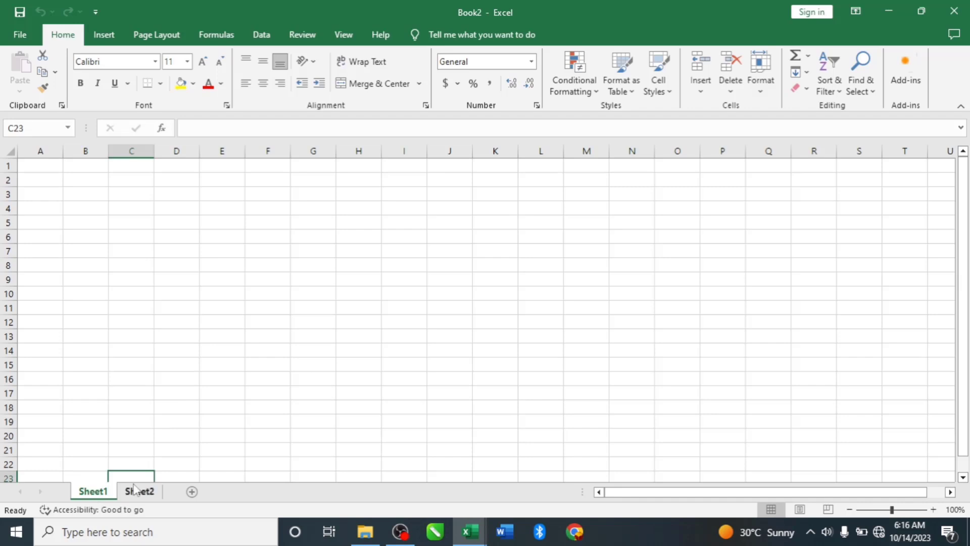
{"action": "left_click", "coordinate": [192, 493]}
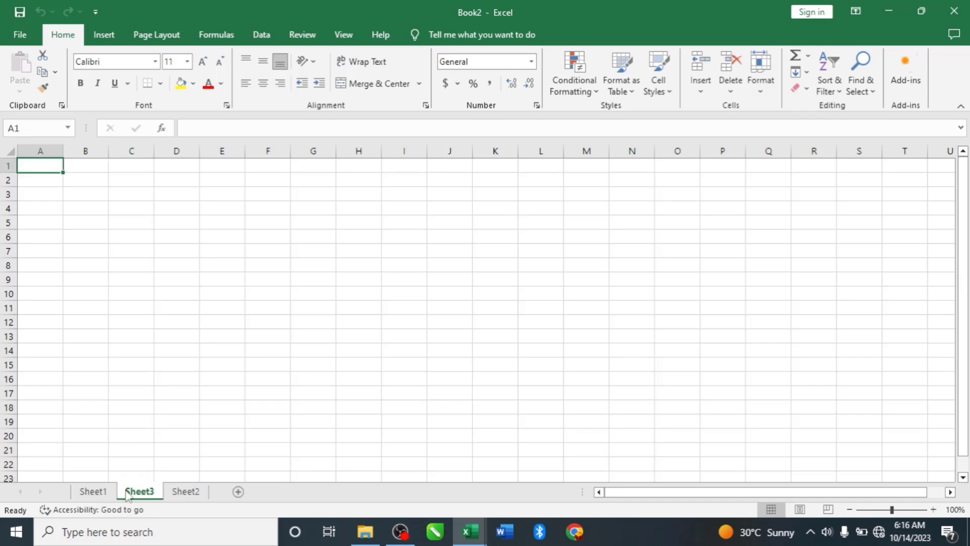
Rename the worksheet Sheet1 as "Learning"
{"action": "left_click", "coordinate": [92, 493]}
{"action": "right_click", "coordinate": [91, 493]}
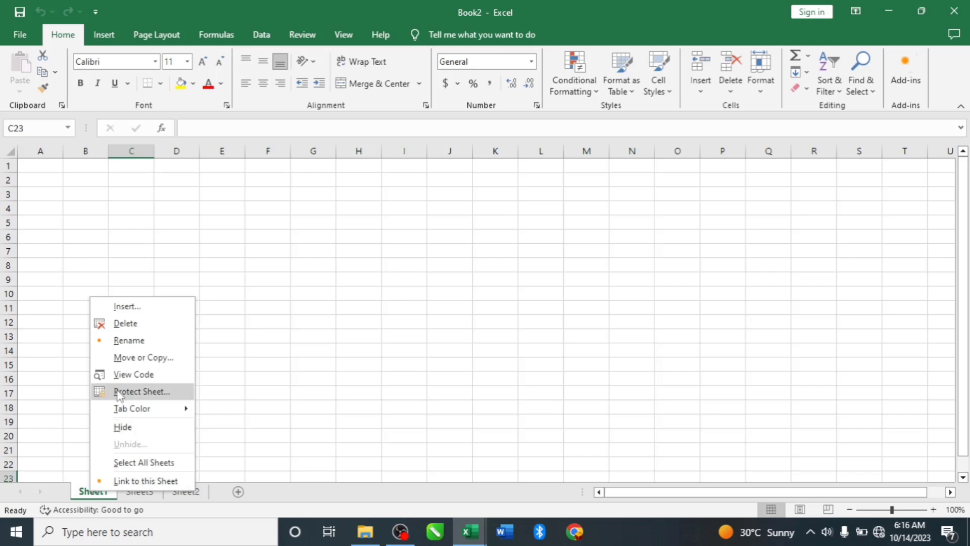
{"action": "left_click", "coordinate": [128, 340]}
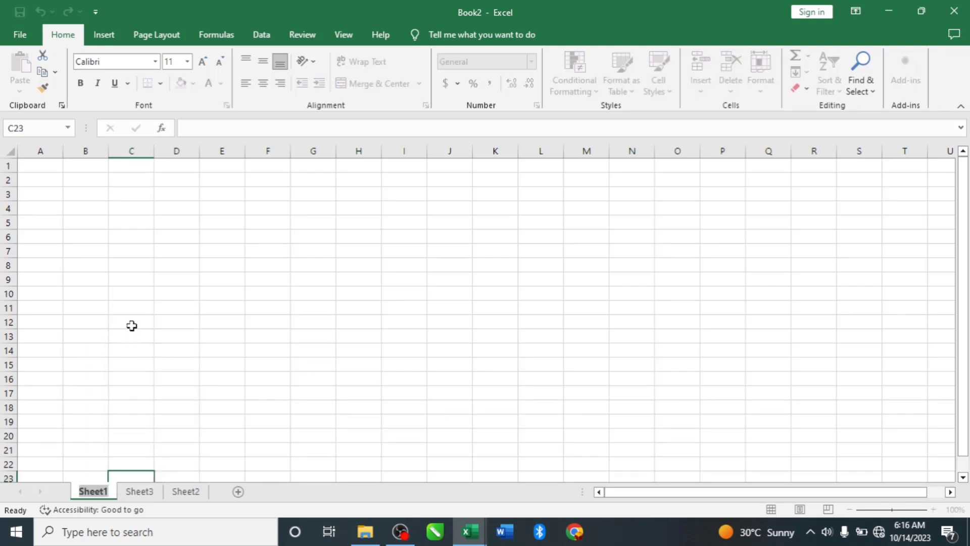
{"action": "type", "text": "Learning"}
{"action": "key", "text": "Return"}
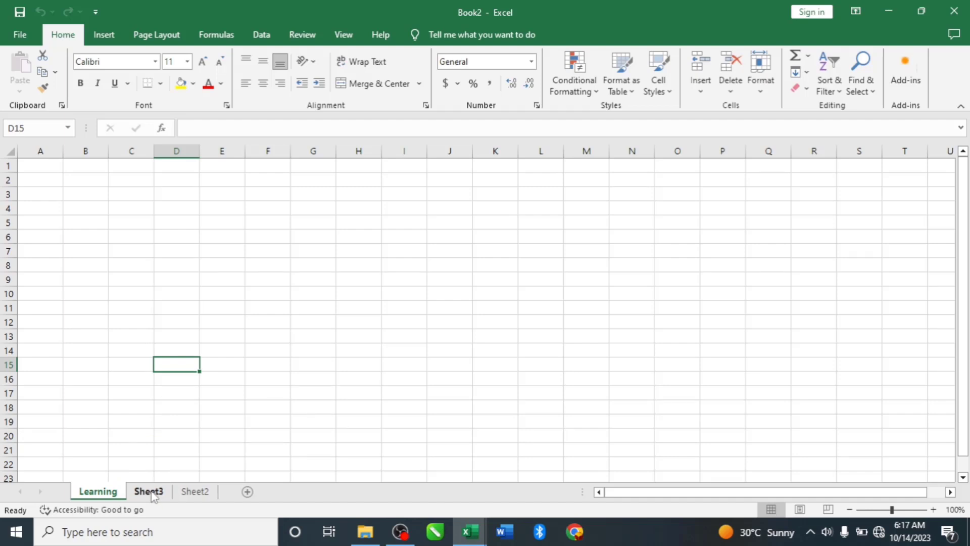
Rename the worksheet Sheet2 as "Youtube", then switch to Sheet3
{"action": "left_click", "coordinate": [196, 493]}
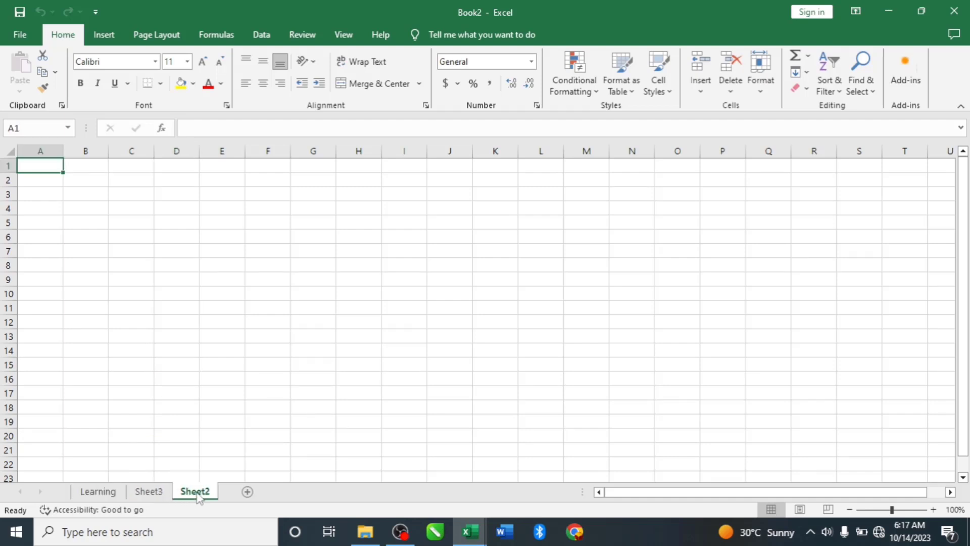
{"action": "right_click", "coordinate": [196, 494]}
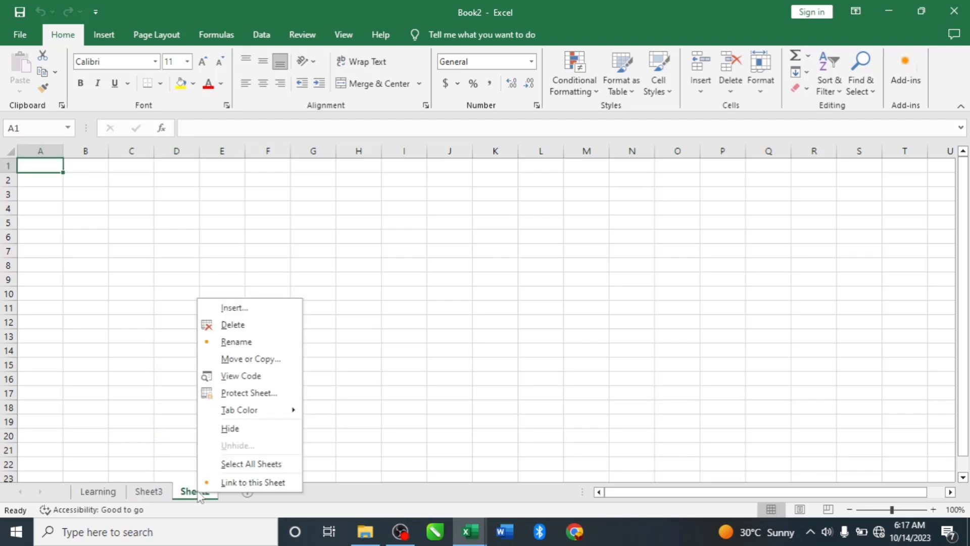
{"action": "left_click", "coordinate": [224, 346]}
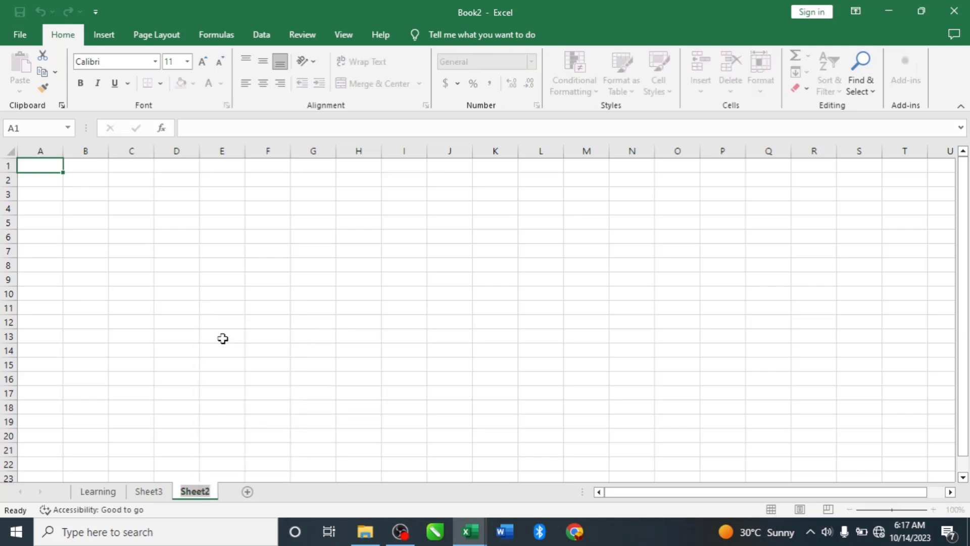
{"action": "type", "text": "Youtube"}
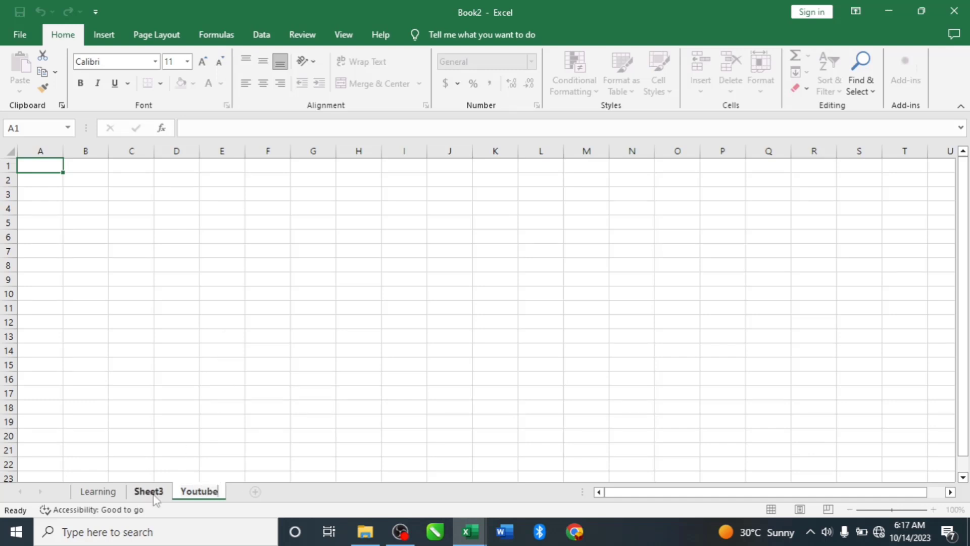
{"action": "left_click", "coordinate": [151, 493]}
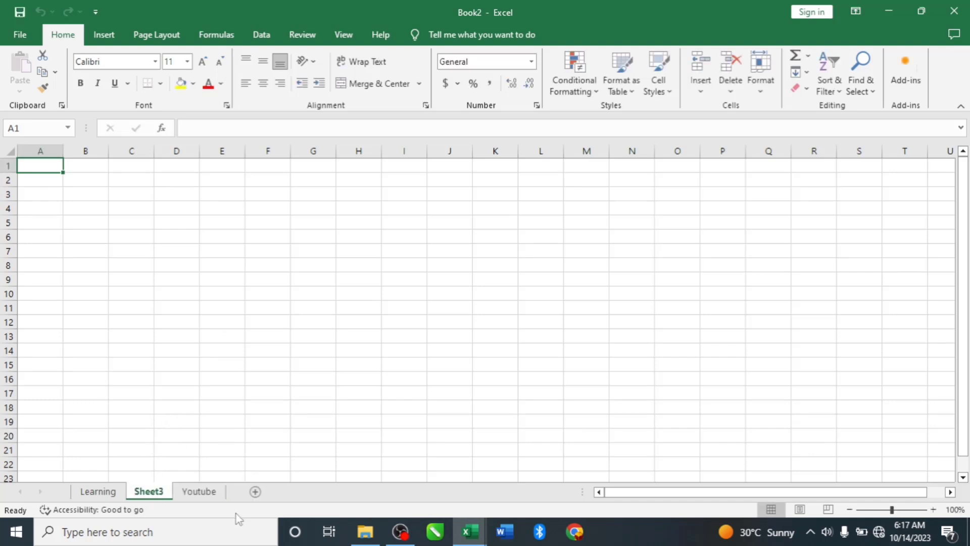
Set the tab colour of the Learning worksheet to standard red
{"action": "right_click", "coordinate": [103, 496]}
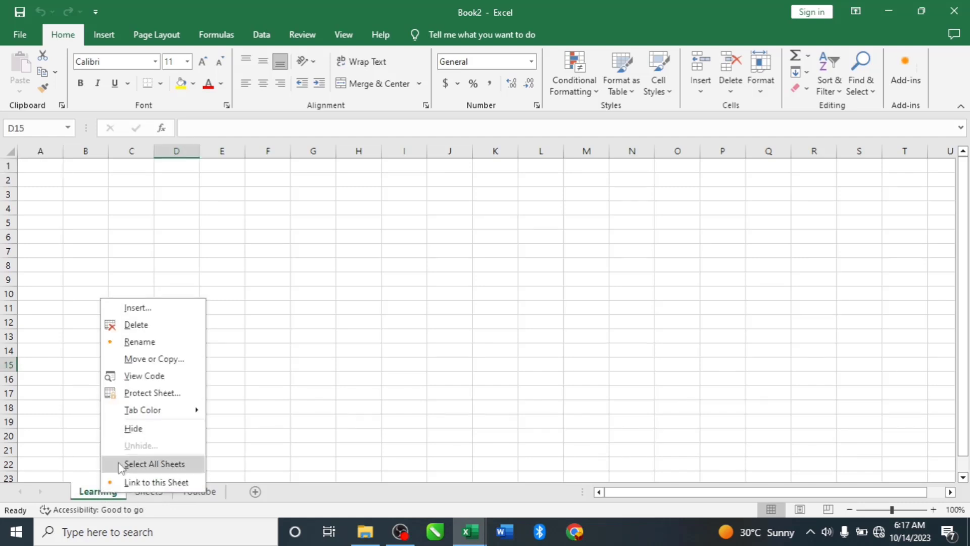
{"action": "left_click", "coordinate": [177, 410]}
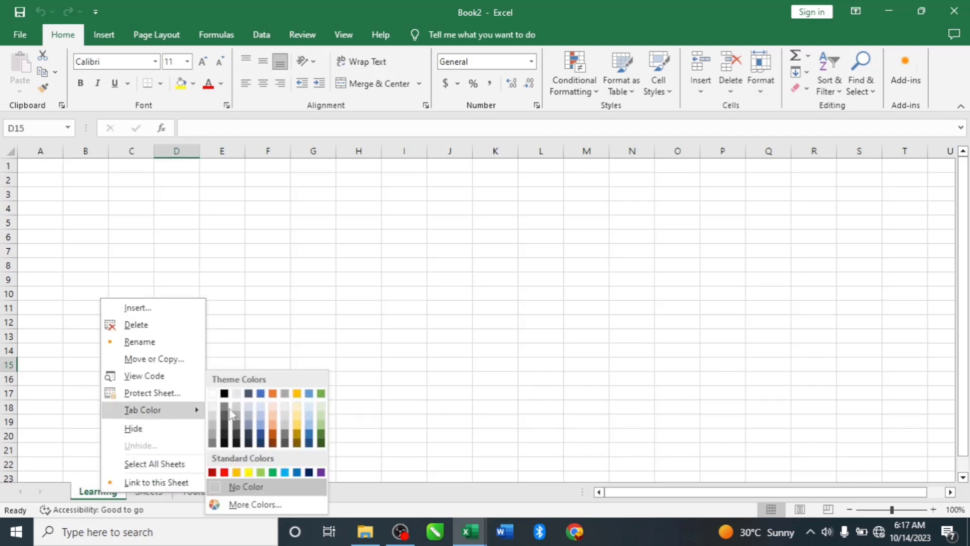
{"action": "left_click", "coordinate": [225, 472]}
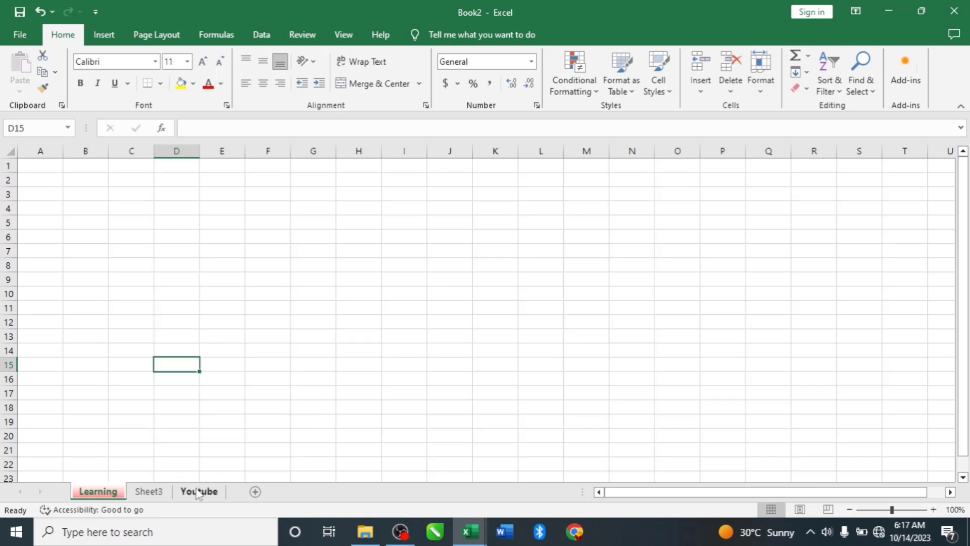
Reorder the worksheets by moving Youtube to the first place and Sheet3 ahead of Learning
{"action": "right_click", "coordinate": [159, 494]}
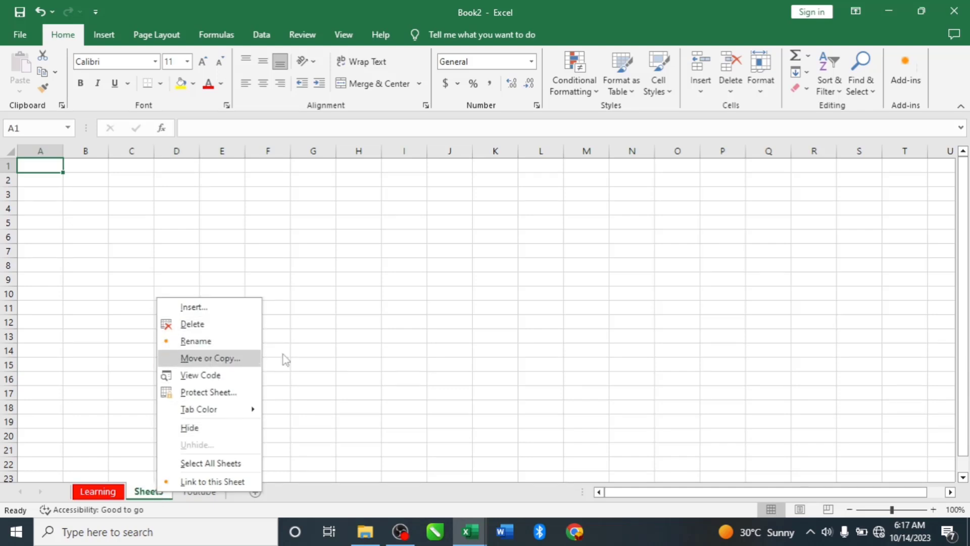
{"action": "left_click", "coordinate": [309, 352]}
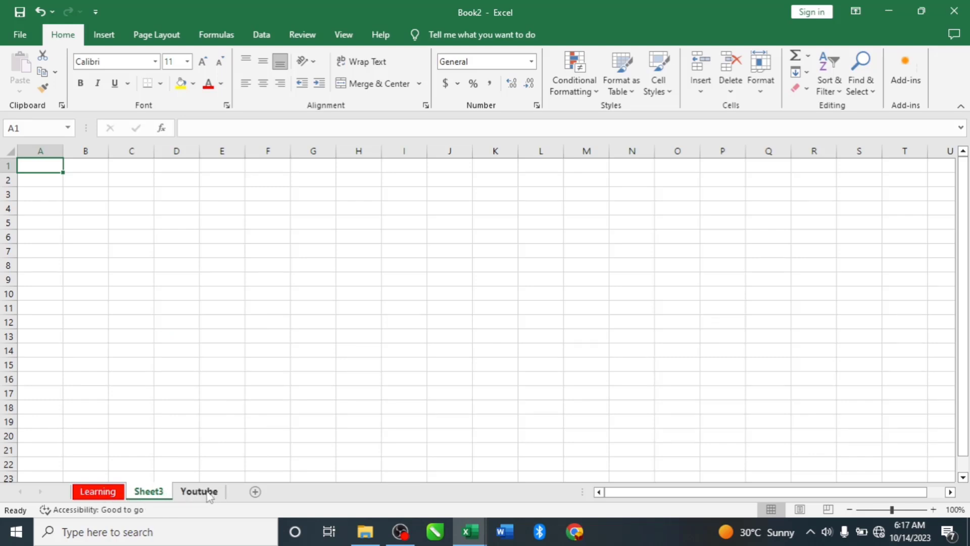
{"action": "left_click_drag", "start_coordinate": [205, 495], "coordinate": [72, 493]}
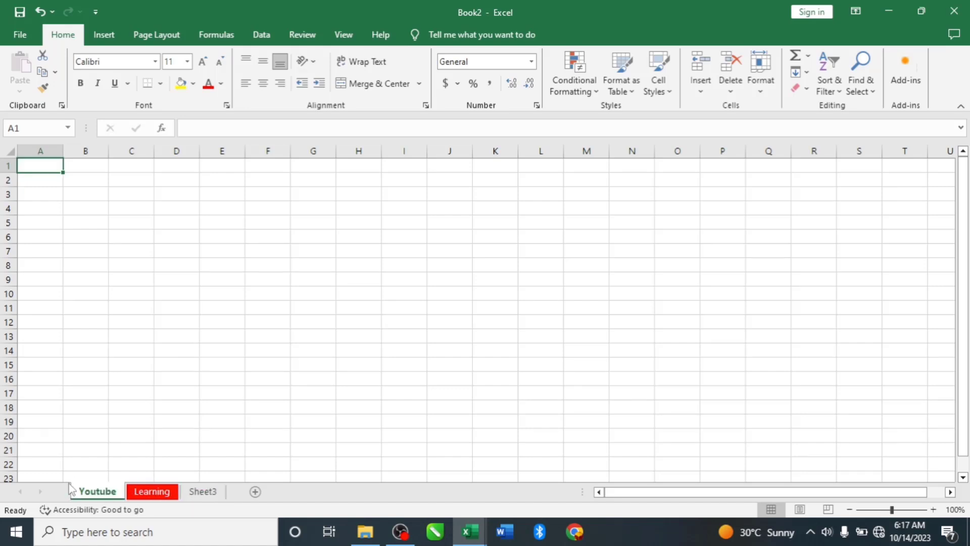
{"action": "left_click_drag", "start_coordinate": [202, 493], "coordinate": [135, 498]}
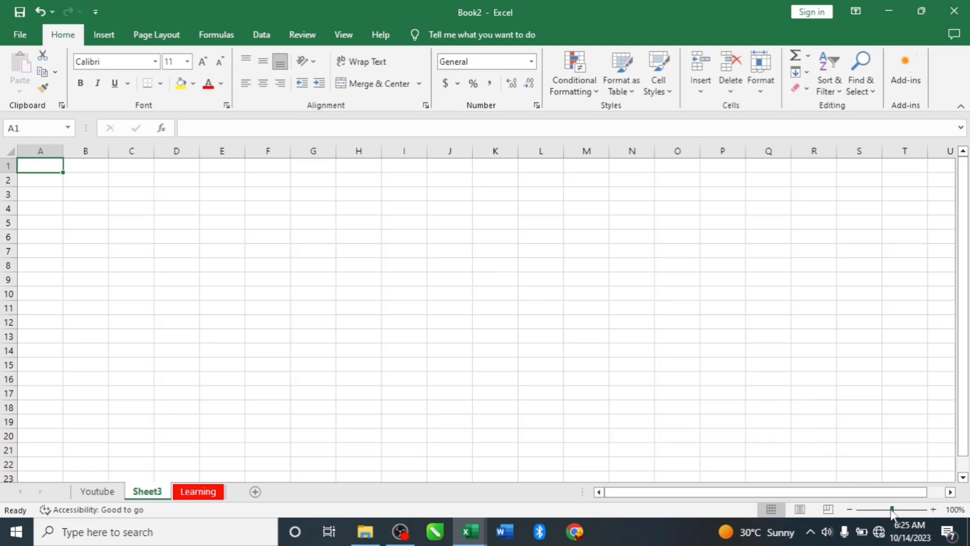
Enter the text "Youtube is for everyone" in cell A1 of Sheet3
{"action": "mouse_move", "coordinate": [893, 510]}
{"action": "left_mouse_down"}
{"action": "mouse_move", "coordinate": [867, 512]}
{"action": "mouse_move", "coordinate": [908, 512]}
{"action": "mouse_move", "coordinate": [899, 512]}
{"action": "left_mouse_up"}
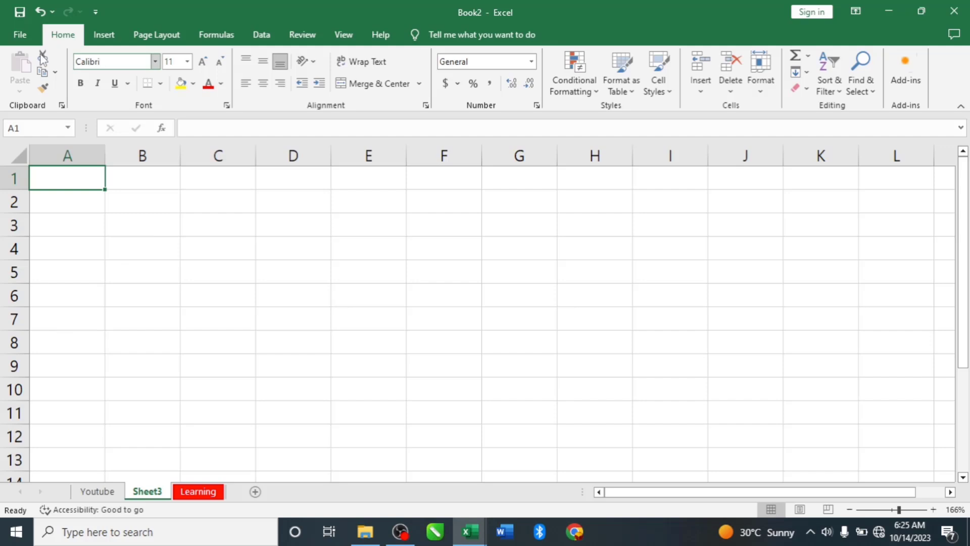
{"action": "double_click", "coordinate": [60, 183]}
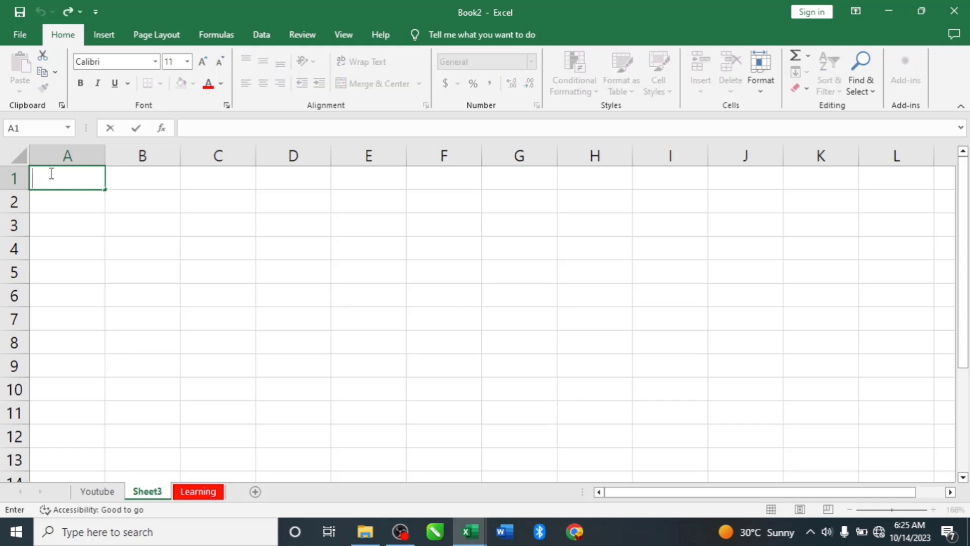
{"action": "type", "text": "Youtube is fo"}
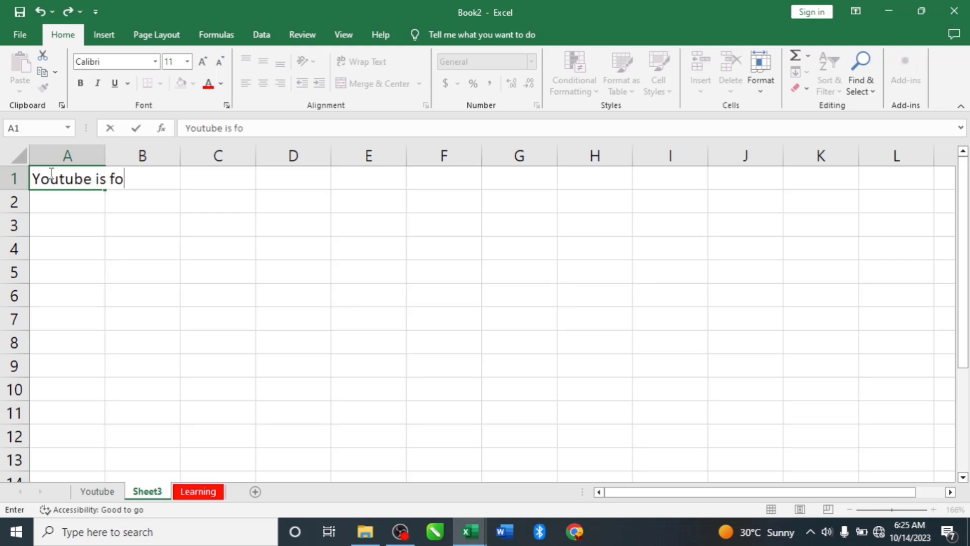
{"action": "type", "text": "e everyone"}
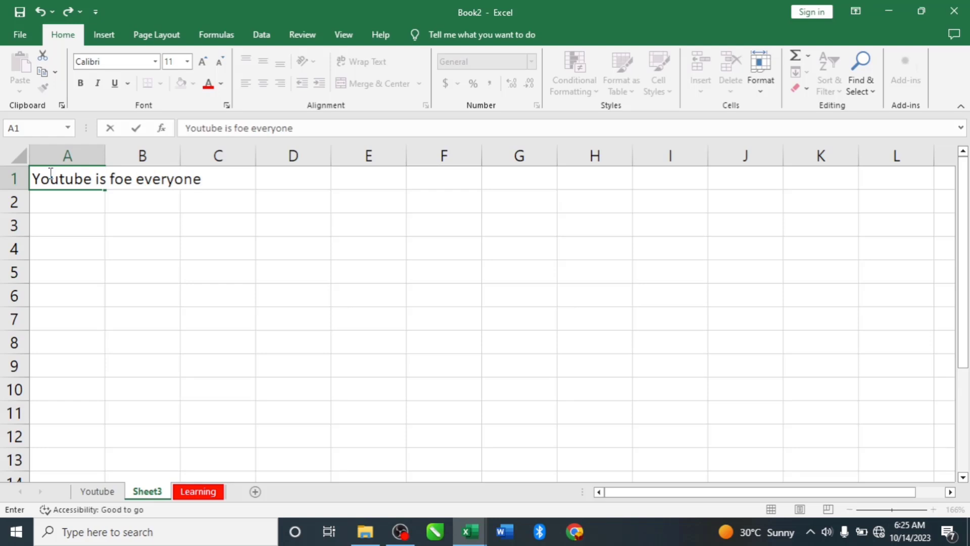
{"action": "left_click", "coordinate": [131, 181]}
{"action": "key", "text": "BackSpace"}
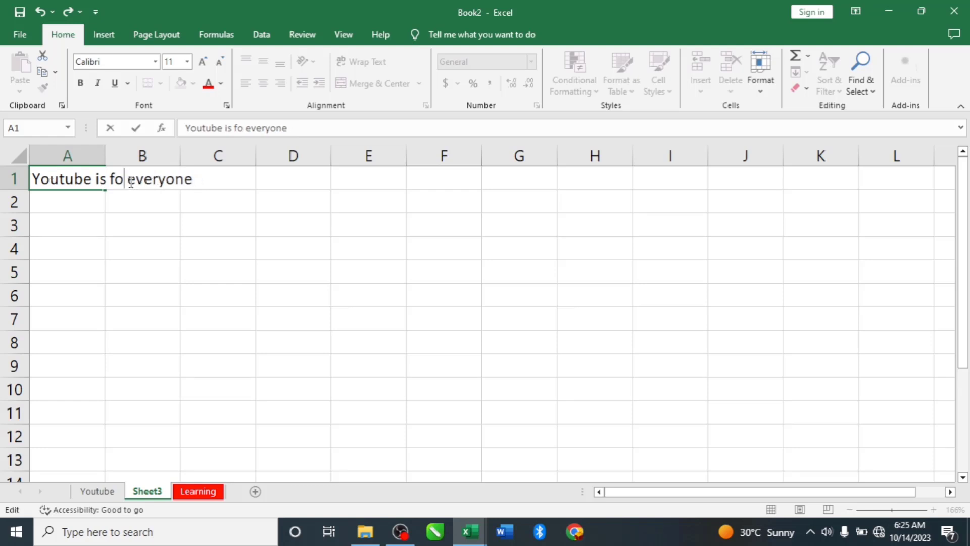
{"action": "type", "text": "r"}
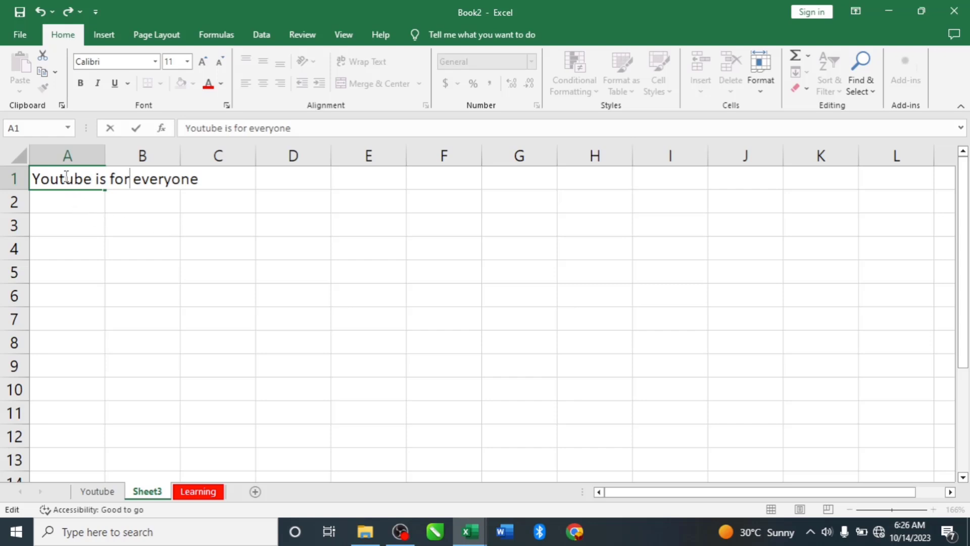
{"action": "left_click", "coordinate": [67, 205]}
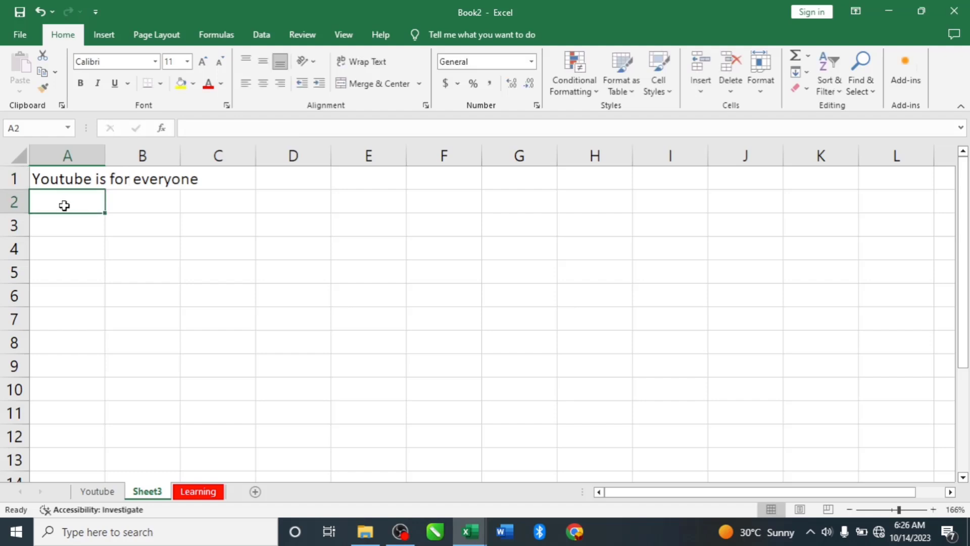
Enter the text "Learning is for everyone" in cell B1 of Sheet3
{"action": "left_click", "coordinate": [64, 174]}
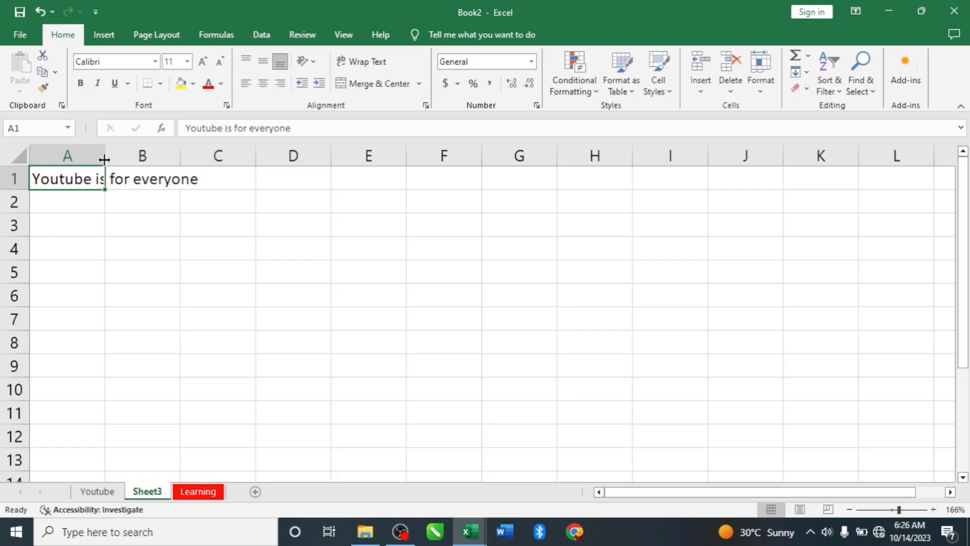
{"action": "left_click", "coordinate": [134, 179]}
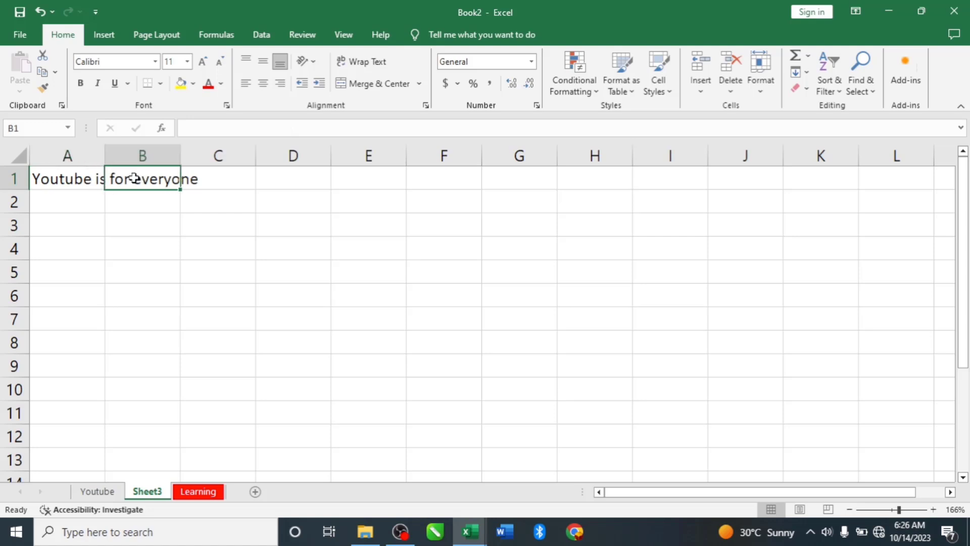
{"action": "type", "text": "Lrea"}
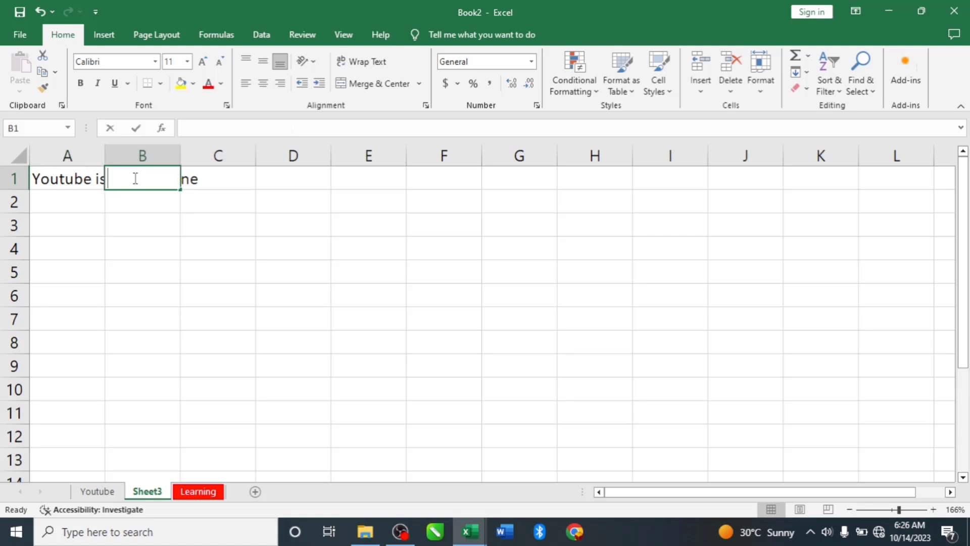
{"action": "key", "text": "BackSpace"}
{"action": "key", "text": "BackSpace"}
{"action": "key", "text": "BackSpace"}
{"action": "type", "text": "ea"}
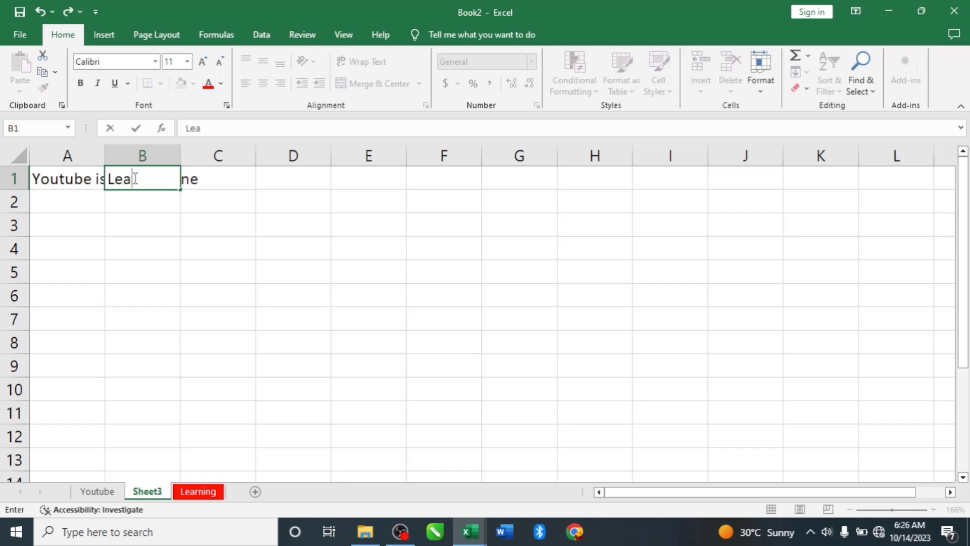
{"action": "type", "text": "rning is foe"}
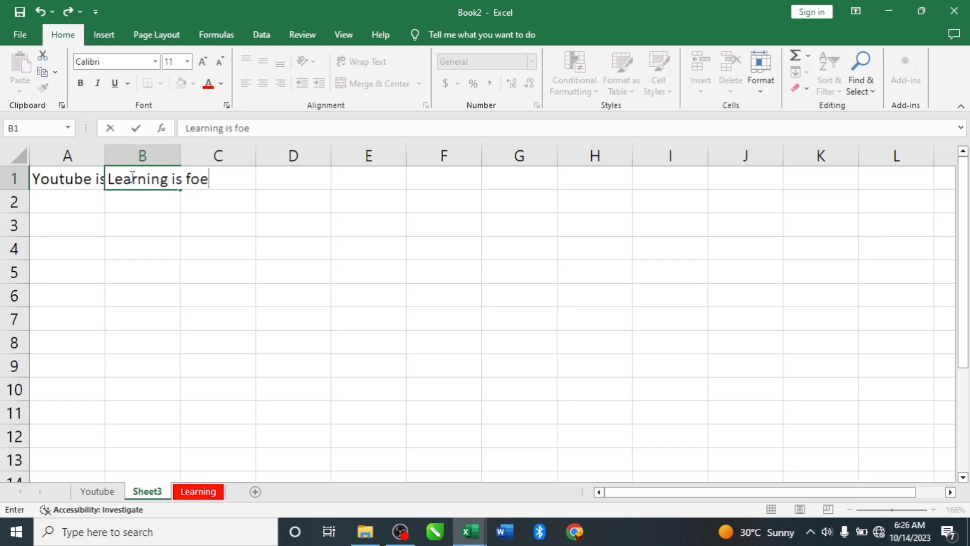
{"action": "key", "text": "BackSpace"}
{"action": "type", "text": "r everyone"}
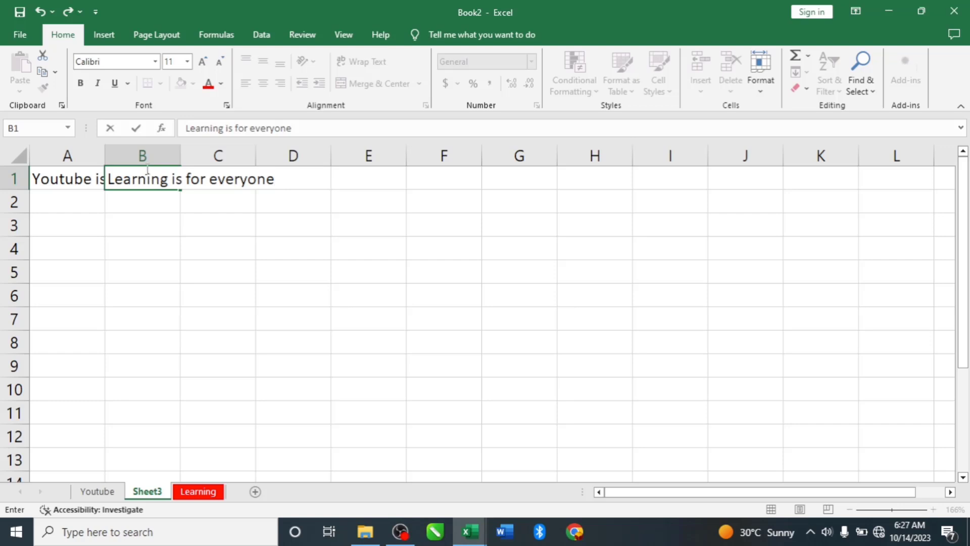
{"action": "left_click", "coordinate": [166, 206]}
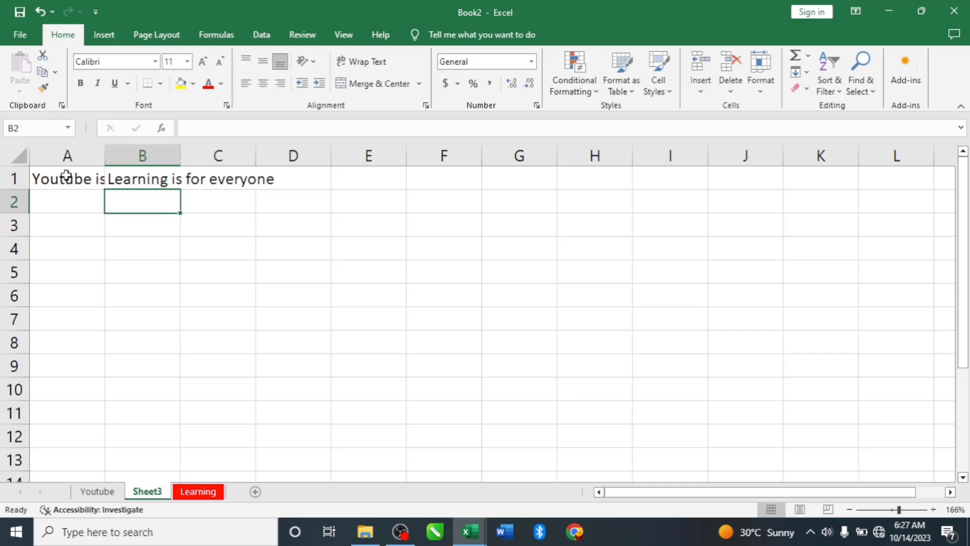
Auto-fit column A to its text and widen column B until the whole B1 entry fits
{"action": "double_click", "coordinate": [104, 156]}
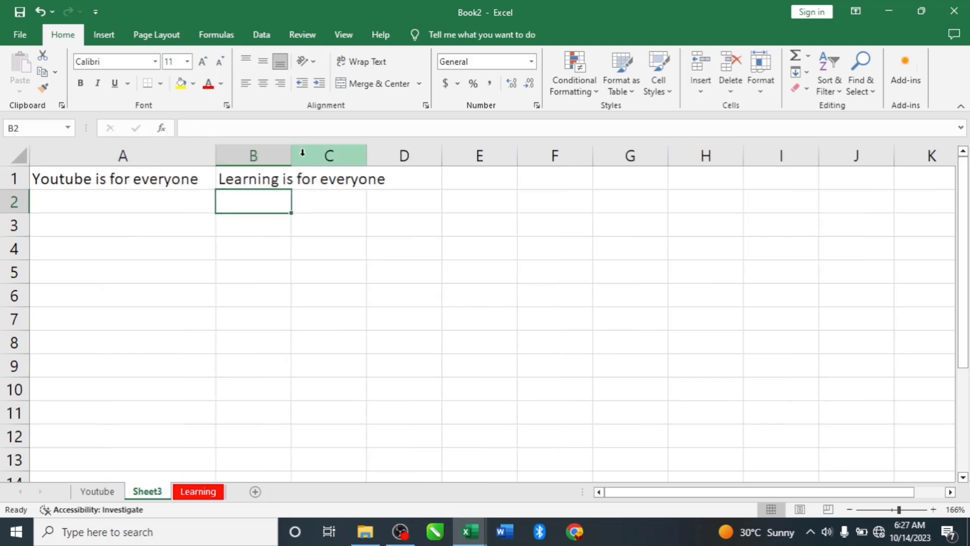
{"action": "left_click_drag", "start_coordinate": [291, 157], "coordinate": [447, 156]}
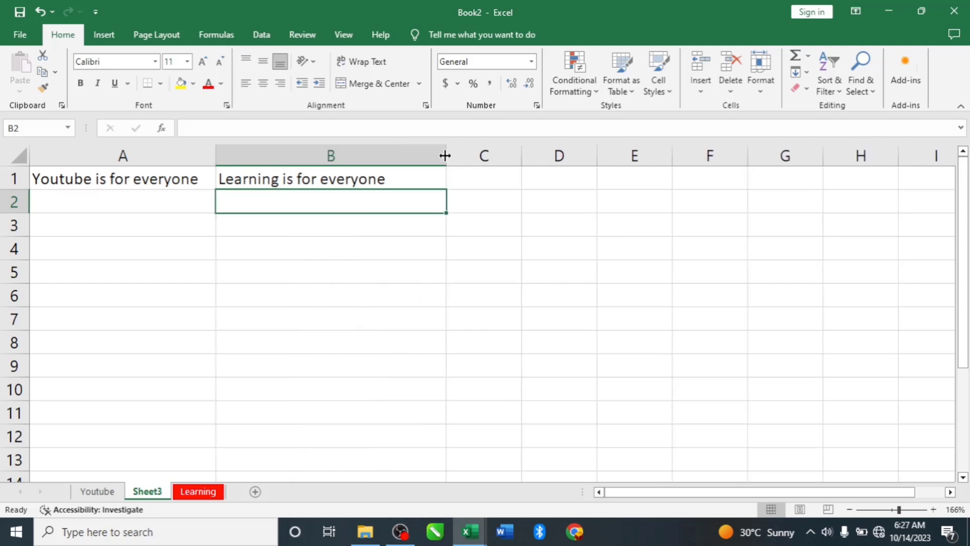
{"action": "left_click", "coordinate": [99, 180]}
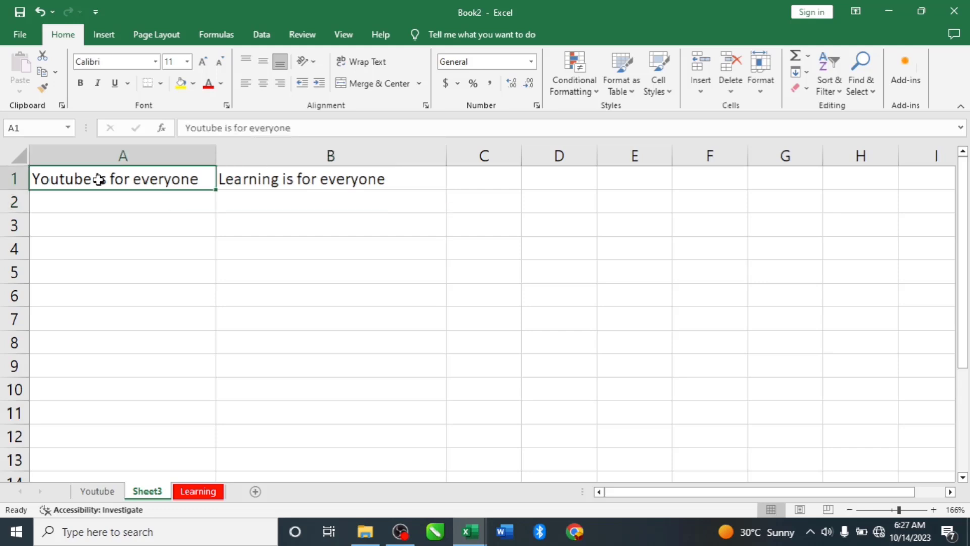
{"action": "left_click", "coordinate": [270, 180]}
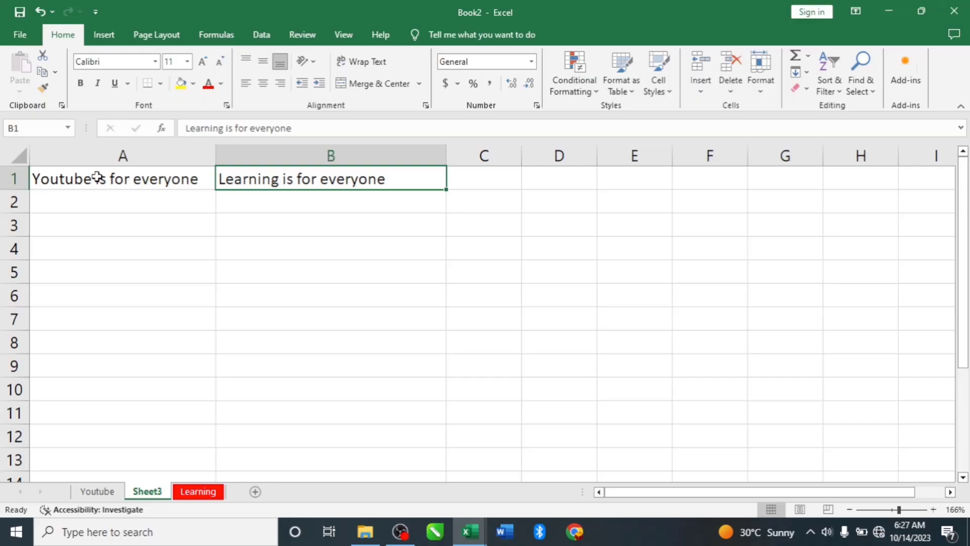
{"action": "left_click", "coordinate": [98, 177]}
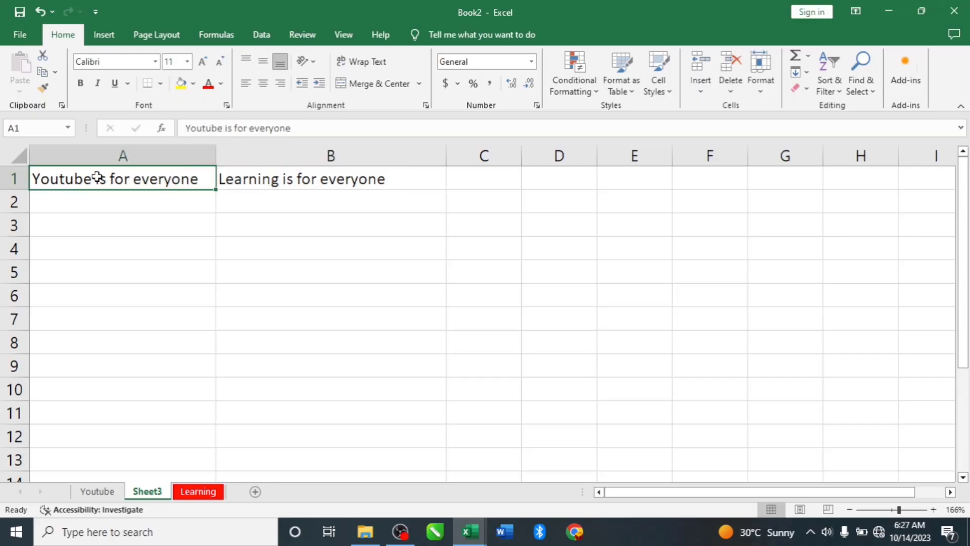
Enter "January" in cell A2
{"action": "left_click", "coordinate": [125, 204]}
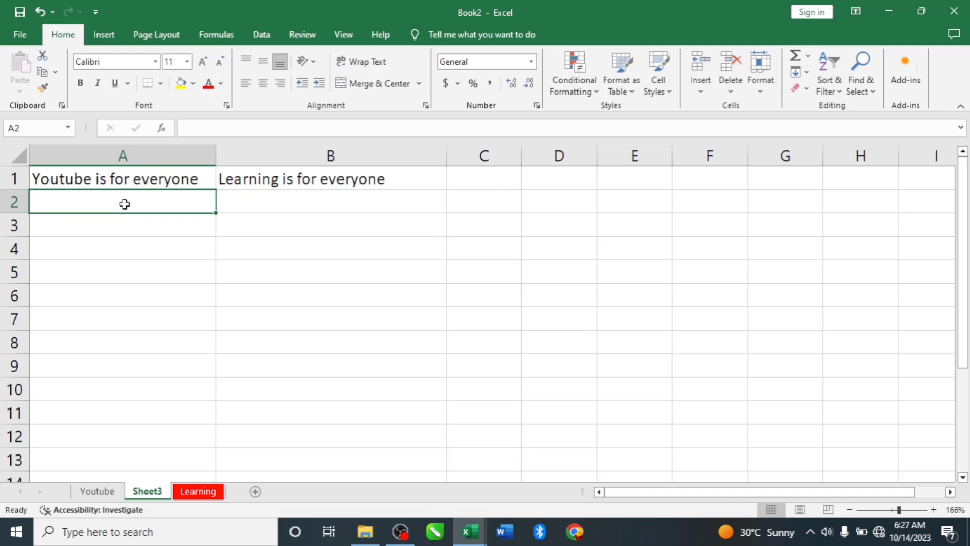
{"action": "type", "text": "Janua"}
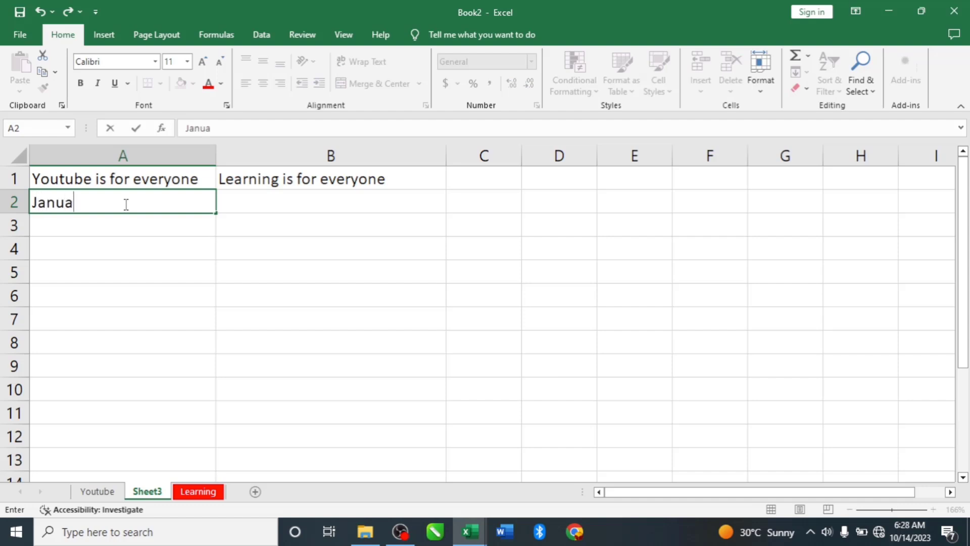
{"action": "type", "text": "ry"}
{"action": "left_click", "coordinate": [122, 230]}
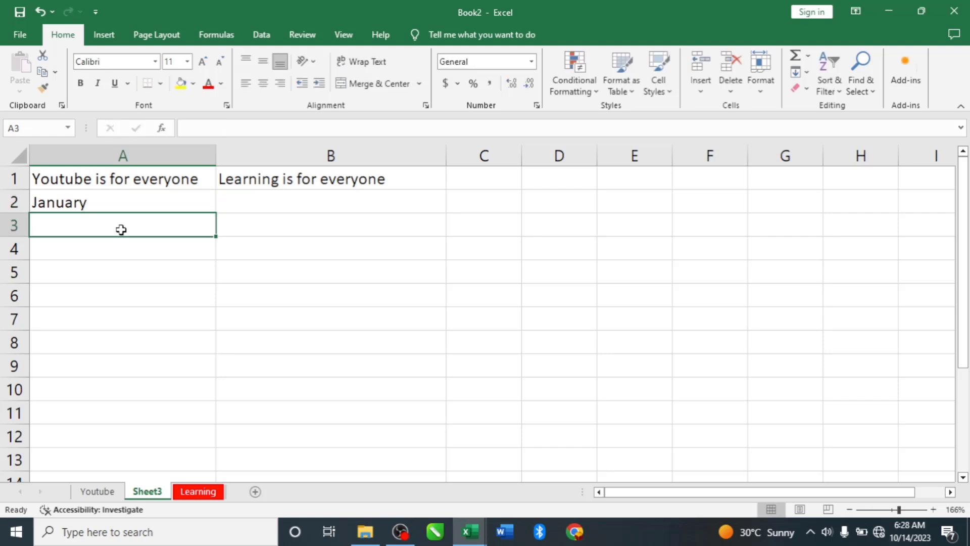
Move the active cell down column A to A7 and back up to A2, one cell at a time
{"action": "key", "text": "Down"}
{"action": "key", "text": "Down"}
{"action": "key", "text": "Down"}
{"action": "key", "text": "Down"}
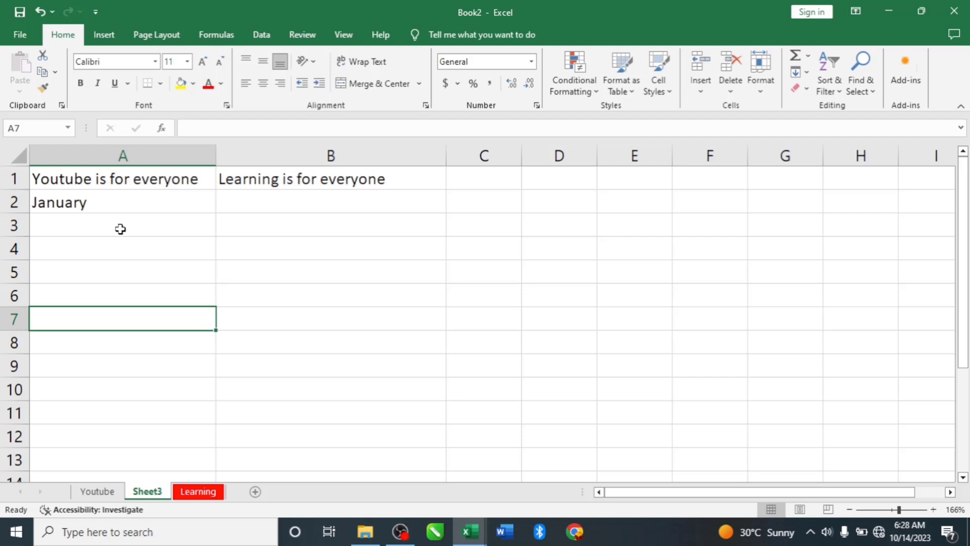
{"action": "key", "text": "Up"}
{"action": "key", "text": "Up"}
{"action": "key", "text": "Up"}
{"action": "key", "text": "Up"}
{"action": "key", "text": "Up"}
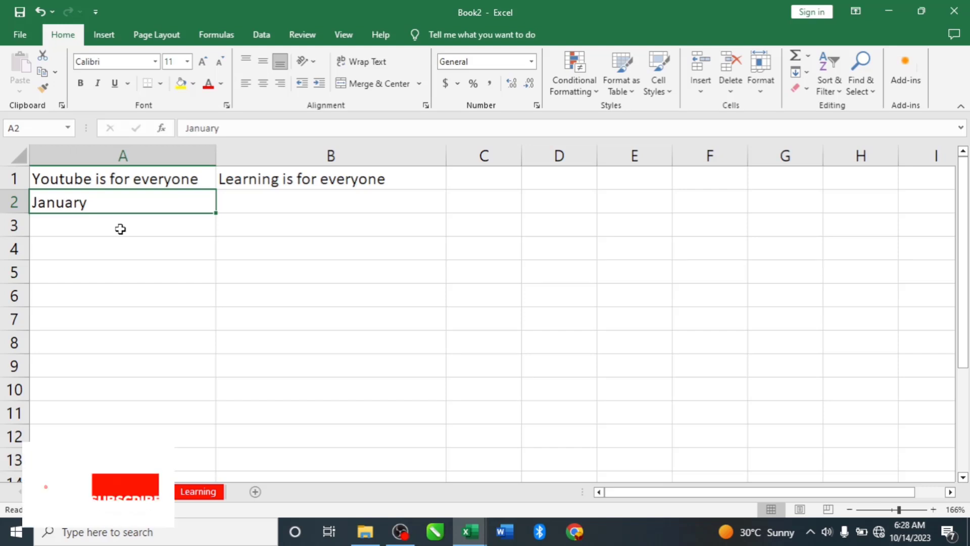
Move the active cell along row 2 to F2 and back to A2, one cell at a time
{"action": "key", "text": "Right"}
{"action": "key", "text": "Right"}
{"action": "key", "text": "Right"}
{"action": "key", "text": "Right"}
{"action": "key", "text": "Right"}
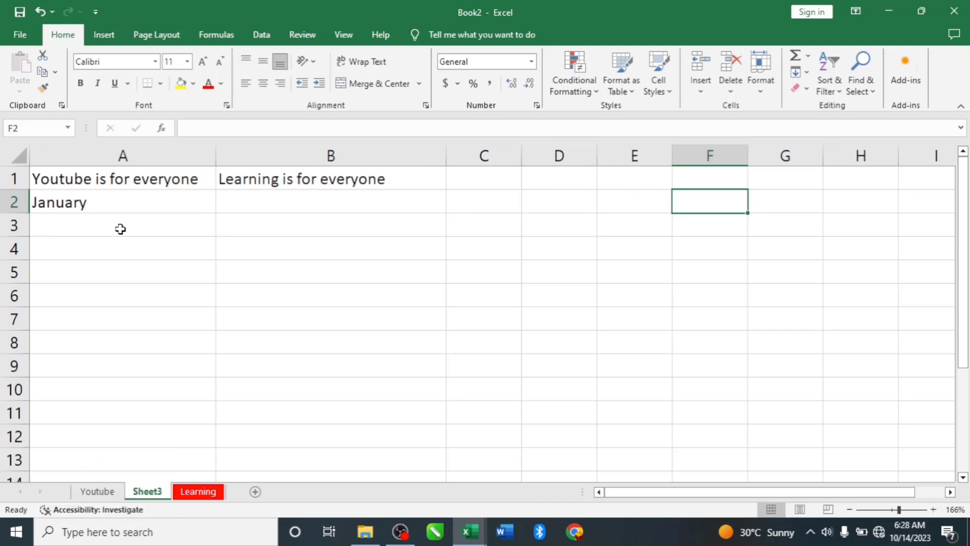
{"action": "key", "text": "Left"}
{"action": "key", "text": "Left"}
{"action": "key", "text": "Left"}
{"action": "key", "text": "Left"}
{"action": "key", "text": "Left"}
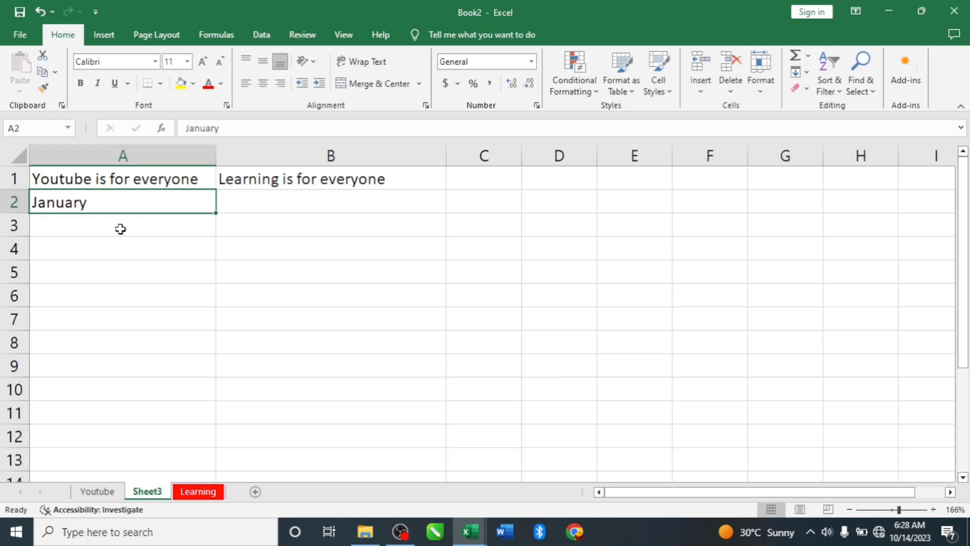
Enter "February" in cell A3
{"action": "left_click", "coordinate": [90, 218]}
{"action": "type", "text": "F"}
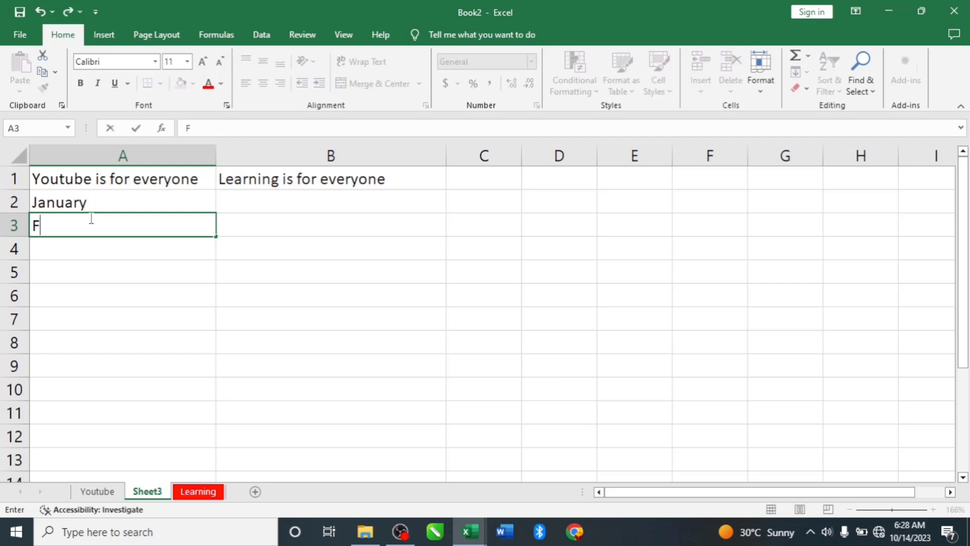
{"action": "type", "text": "ebruary"}
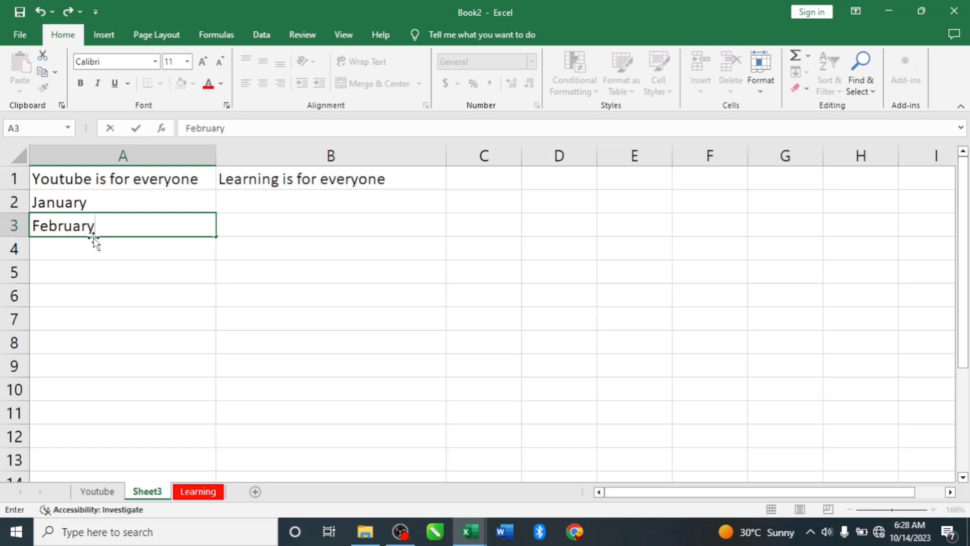
{"action": "left_click", "coordinate": [102, 202]}
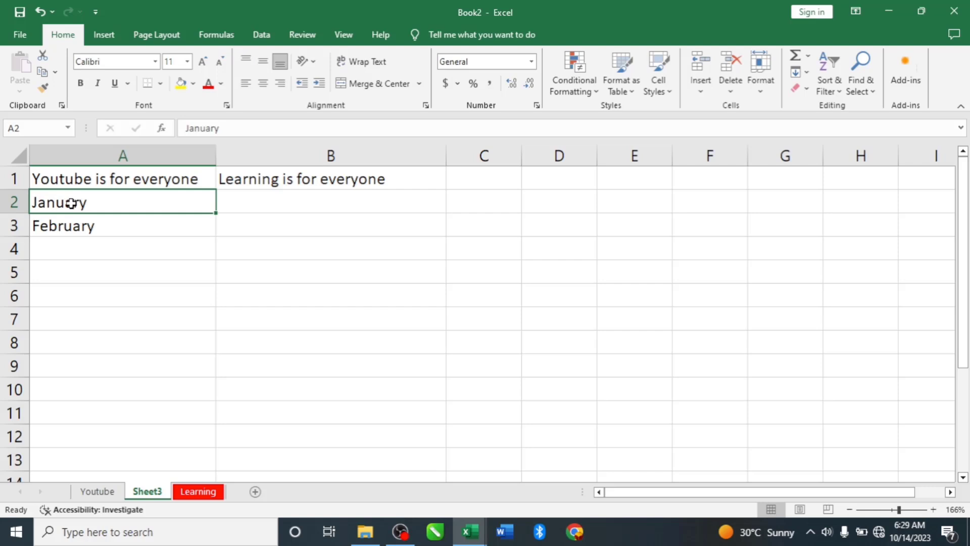
Autofill the month series from A2:A3 down to December in A13
{"action": "left_click_drag", "start_coordinate": [71, 203], "coordinate": [78, 224]}
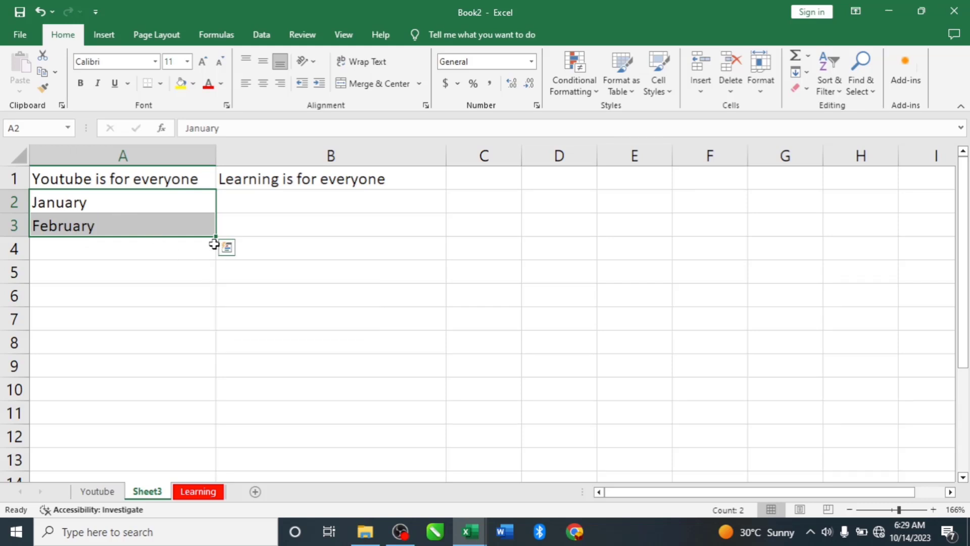
{"action": "left_click_drag", "start_coordinate": [216, 238], "coordinate": [214, 332]}
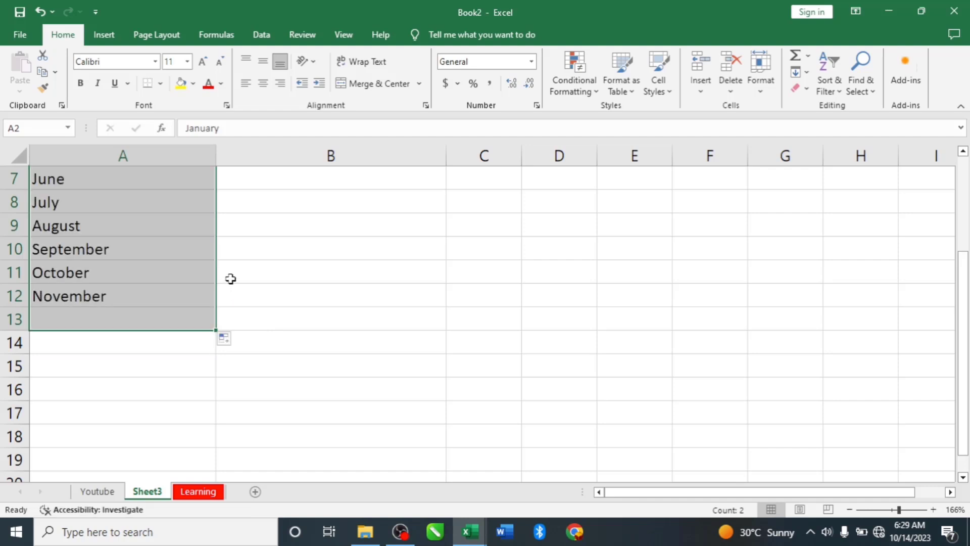
{"action": "scroll", "coordinate": [123, 254], "scroll_direction": "down", "scroll_amount": 2}
{"action": "scroll", "coordinate": [137, 252], "scroll_direction": "up", "scroll_amount": 3}
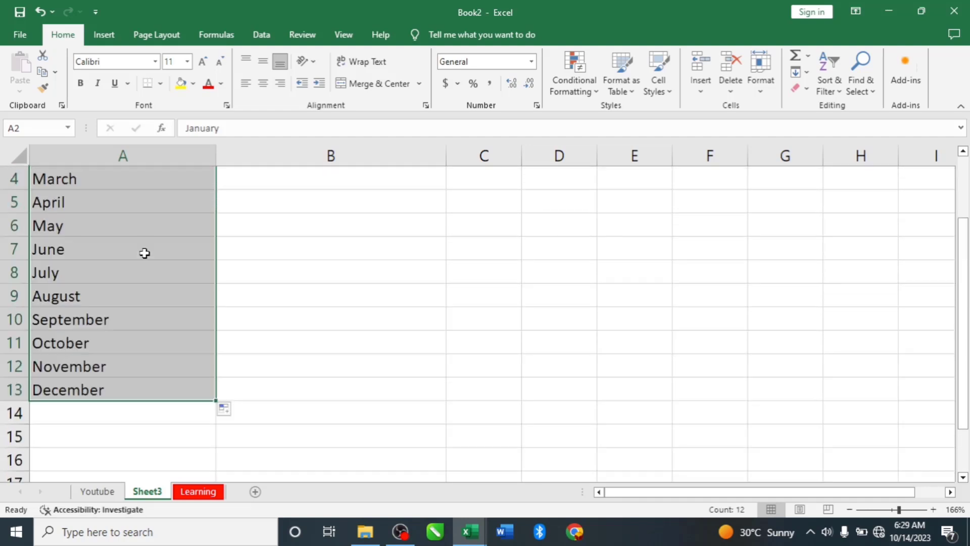
{"action": "scroll", "coordinate": [111, 232], "scroll_direction": "up", "scroll_amount": 1}
{"action": "scroll", "coordinate": [92, 217], "scroll_direction": "up", "scroll_amount": 1}
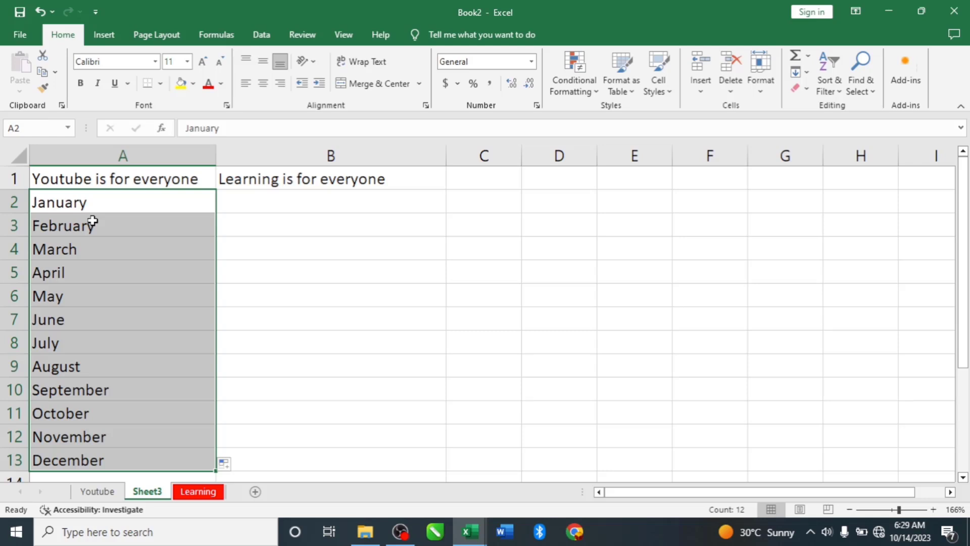
{"action": "left_click", "coordinate": [104, 203]}
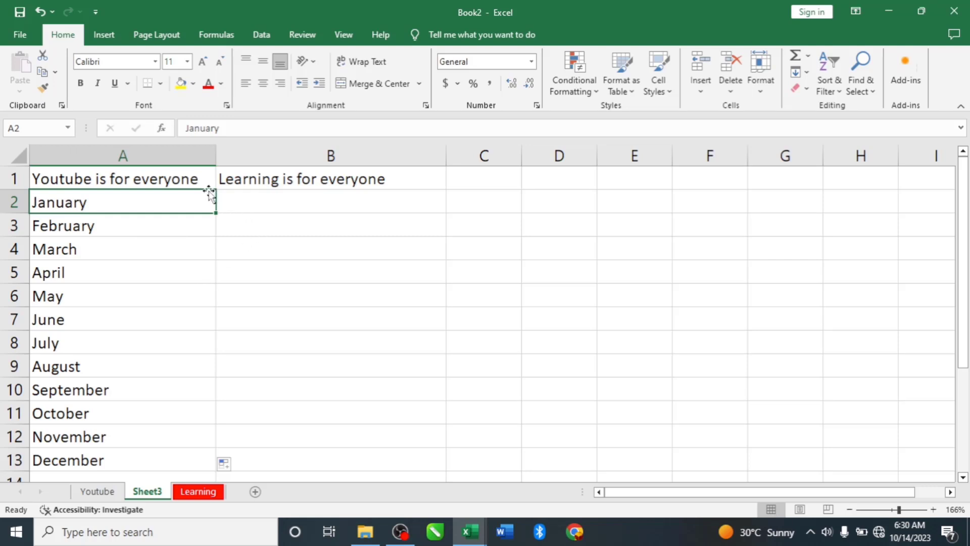
Enter the numbers 1 in cell B2 and 2 in cell B3
{"action": "left_click", "coordinate": [263, 206]}
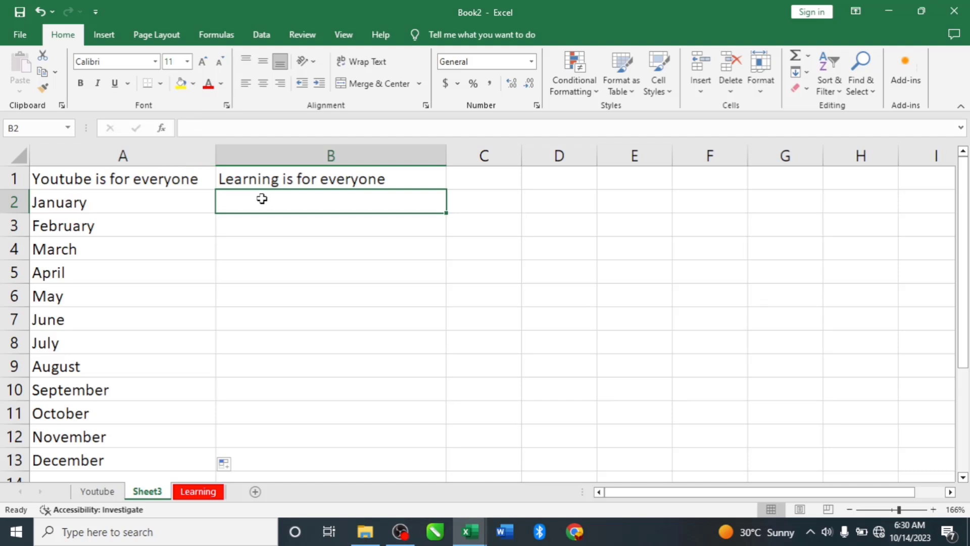
{"action": "type", "text": "1"}
{"action": "left_click", "coordinate": [275, 225]}
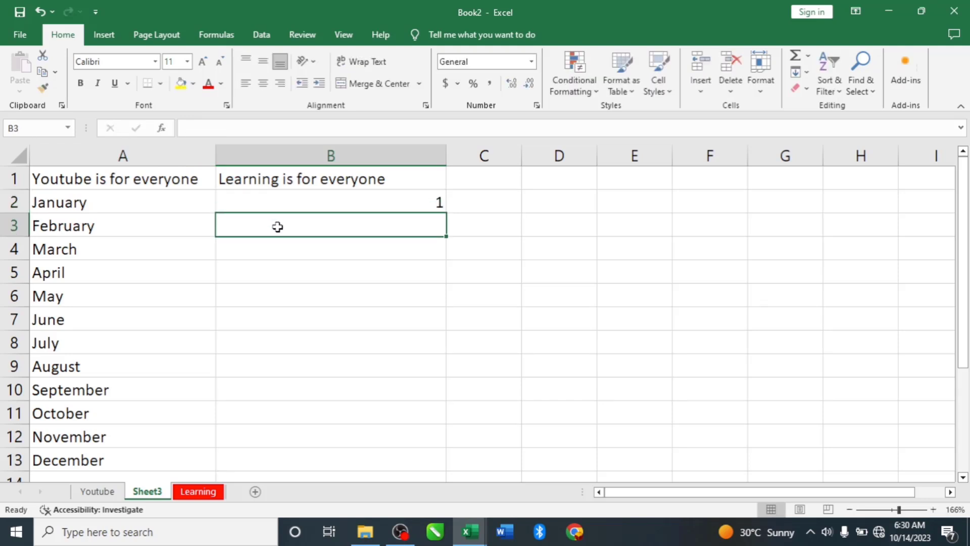
{"action": "type", "text": "2"}
Autofill the number series from B2:B3 down to B11 as a trial and undo the fill
{"action": "left_click_drag", "start_coordinate": [329, 203], "coordinate": [334, 223]}
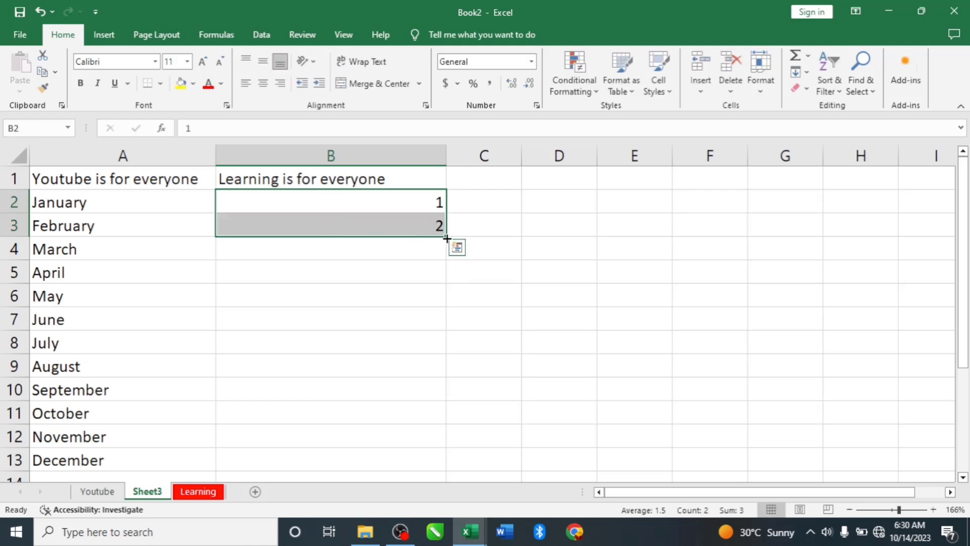
{"action": "left_click_drag", "start_coordinate": [446, 237], "coordinate": [447, 418]}
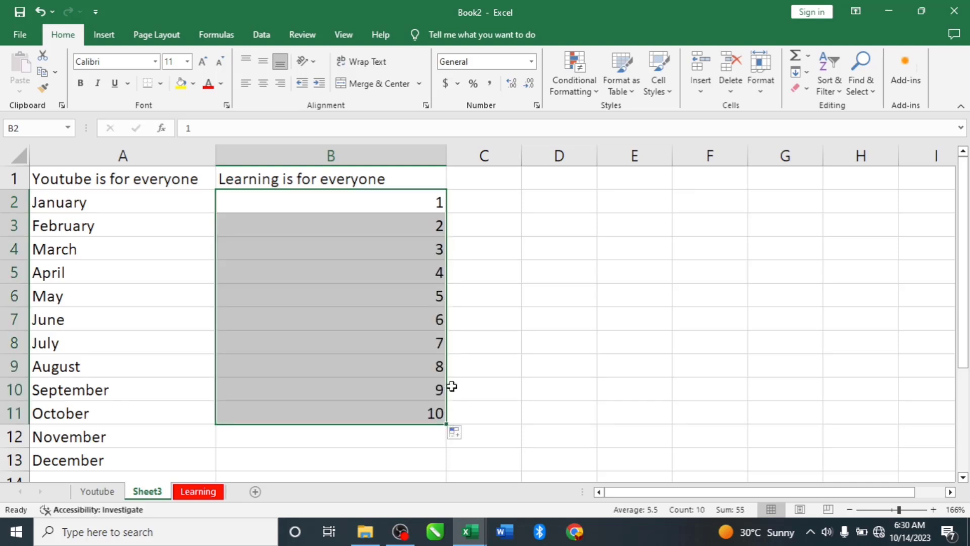
{"action": "key", "text": "ctrl+z"}
Autofill from the single cell B3 down to B11 to repeat the value 2
{"action": "left_click", "coordinate": [461, 295]}
{"action": "left_click", "coordinate": [427, 225]}
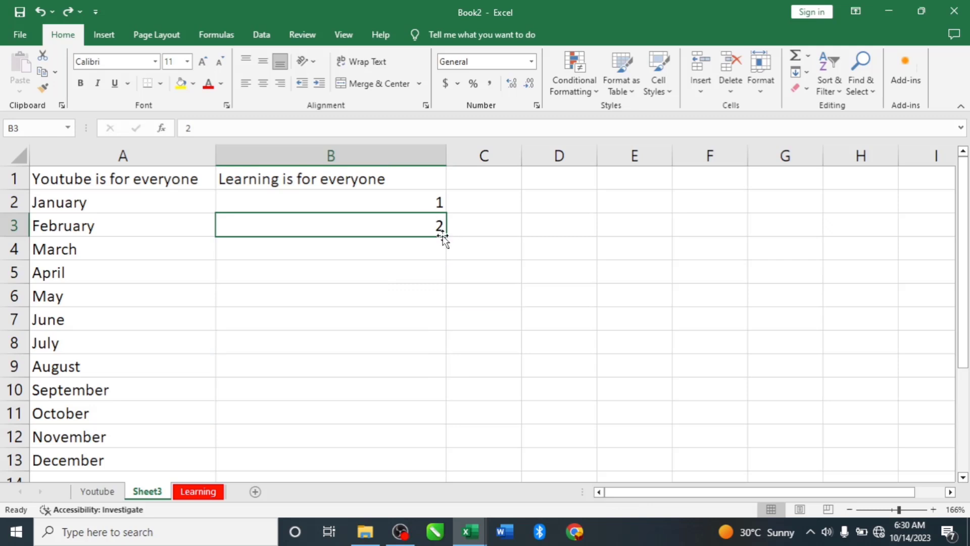
{"action": "left_click_drag", "start_coordinate": [446, 238], "coordinate": [434, 435]}
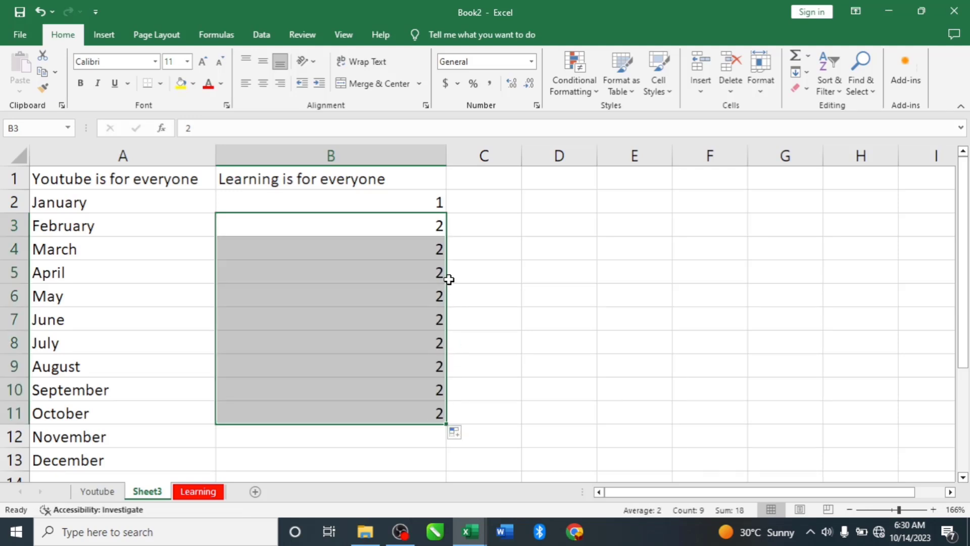
{"action": "left_click", "coordinate": [491, 205]}
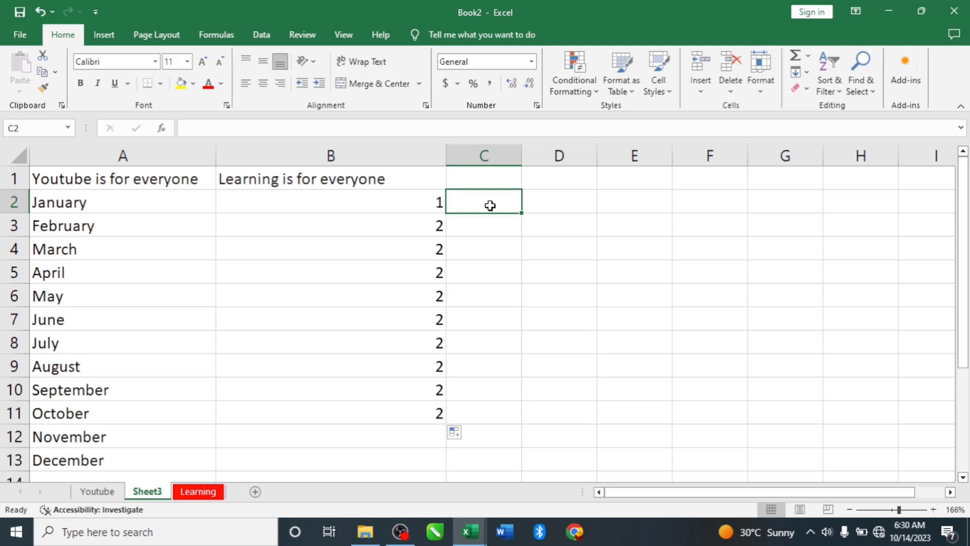
{"action": "left_click", "coordinate": [91, 202]}
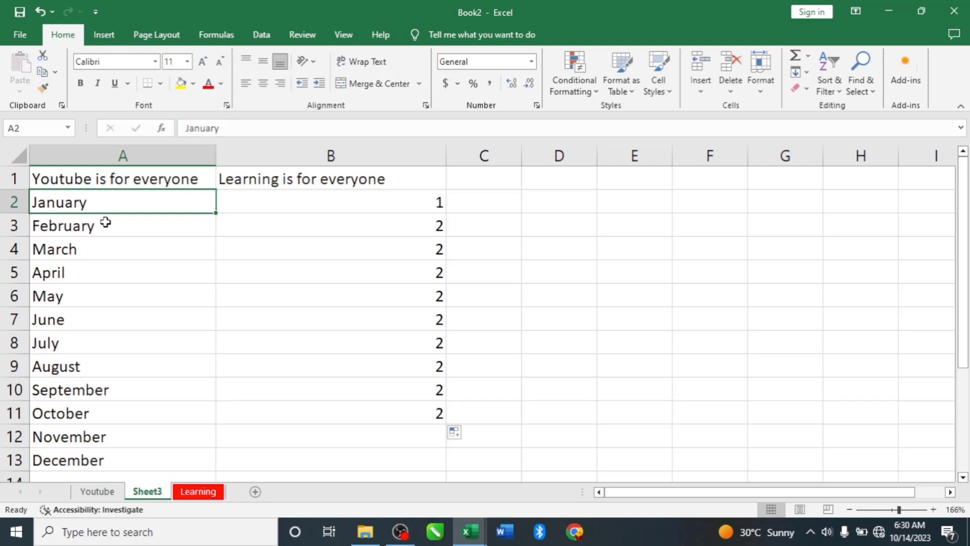
Make January in cell A2 bold and February in cell A3 italic
{"action": "left_click", "coordinate": [82, 229]}
{"action": "left_click", "coordinate": [84, 205]}
{"action": "left_click", "coordinate": [81, 83]}
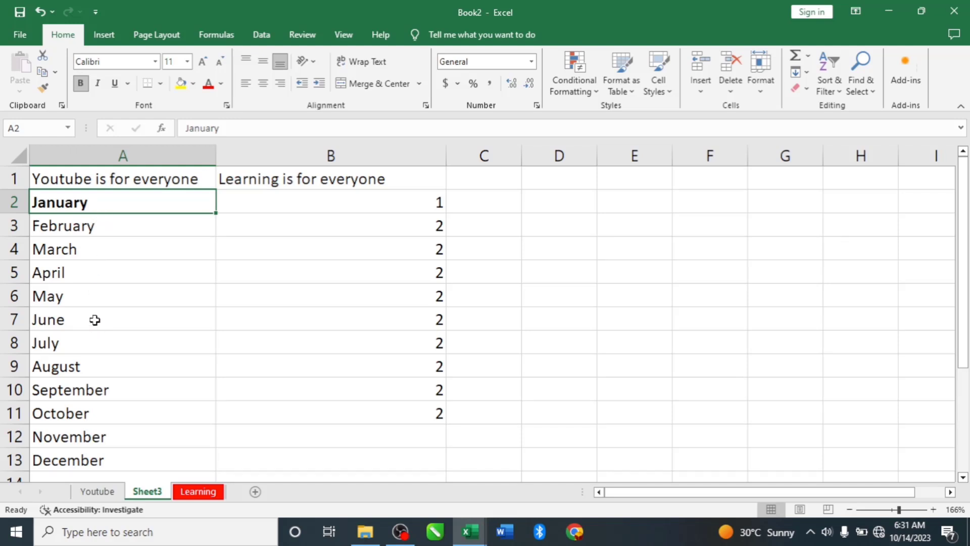
{"action": "left_click", "coordinate": [71, 225]}
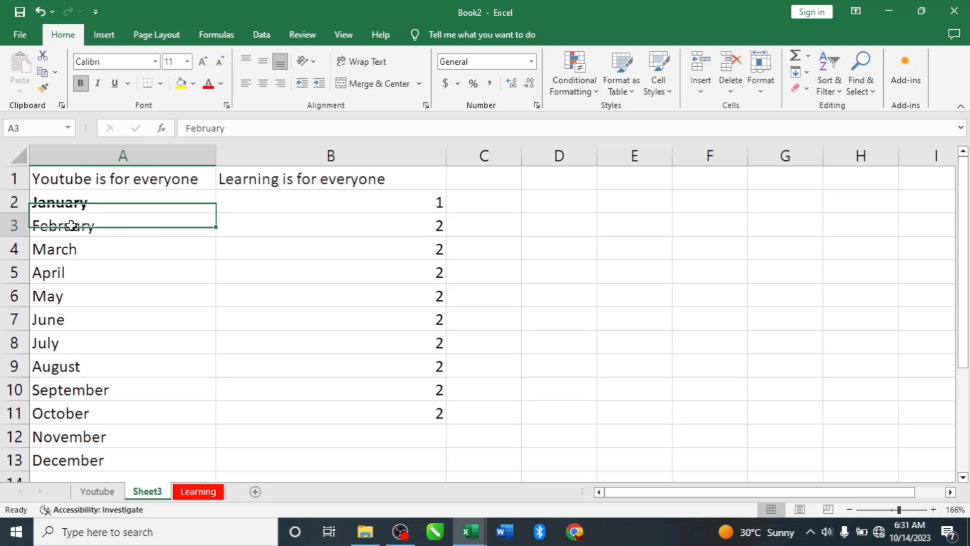
{"action": "left_click", "coordinate": [98, 85]}
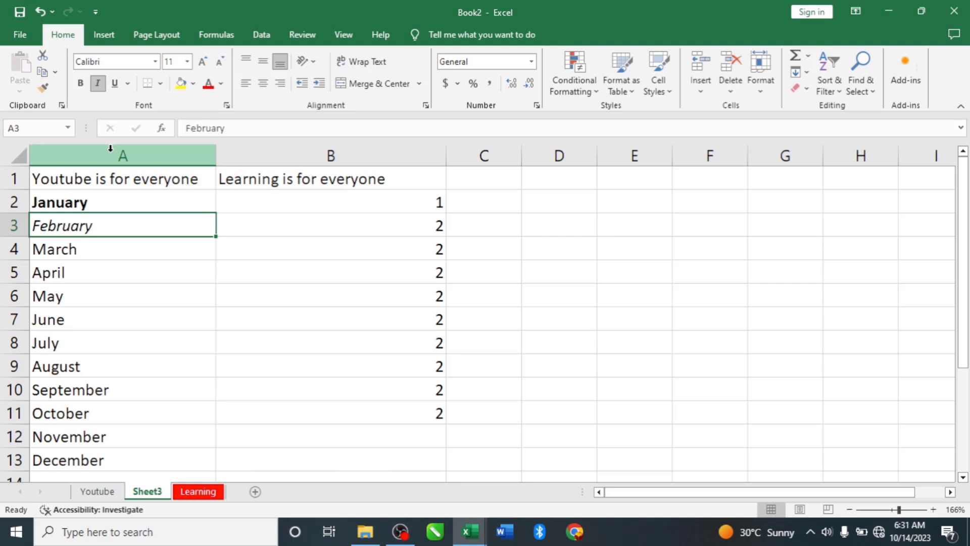
Underline March in cell A4 and set the font of April in cell A5 to Algerian
{"action": "left_click", "coordinate": [74, 249]}
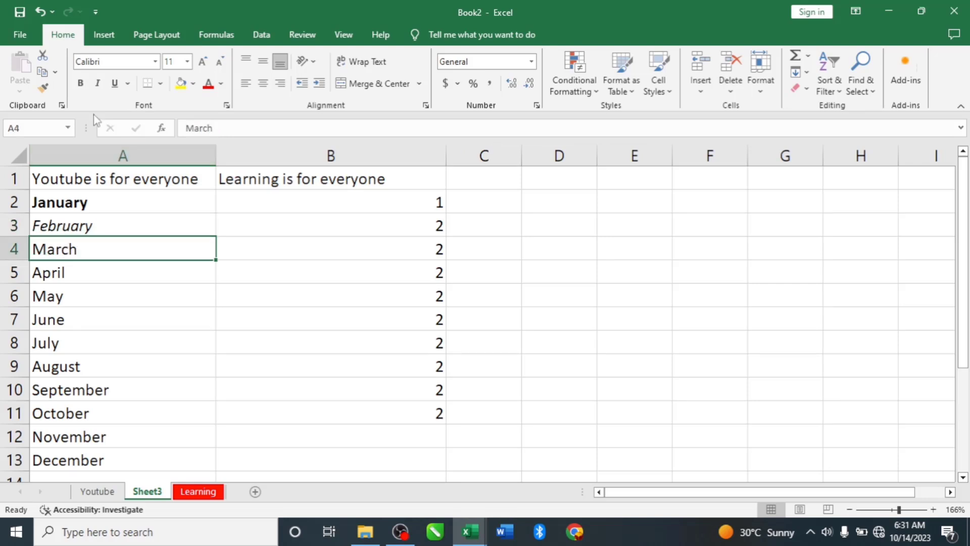
{"action": "left_click", "coordinate": [116, 85]}
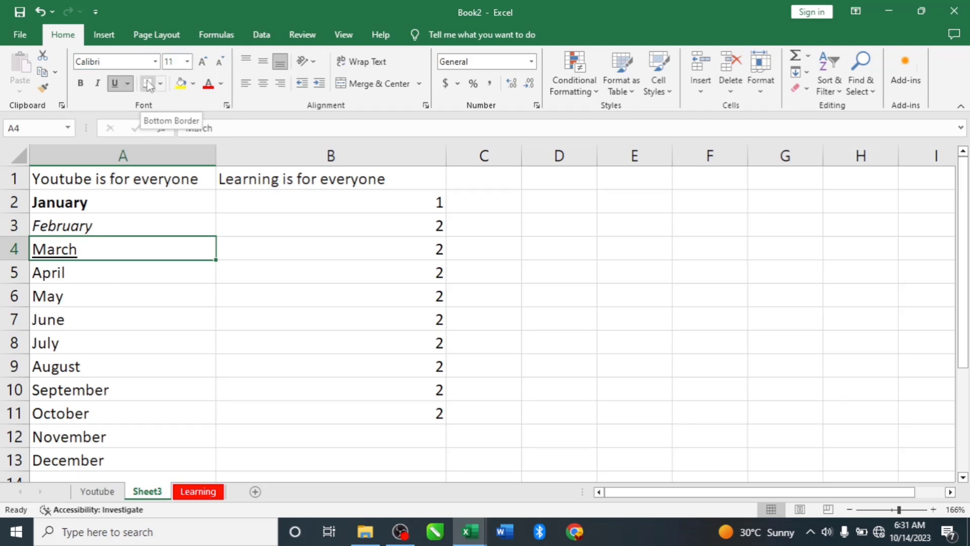
{"action": "left_click", "coordinate": [65, 272]}
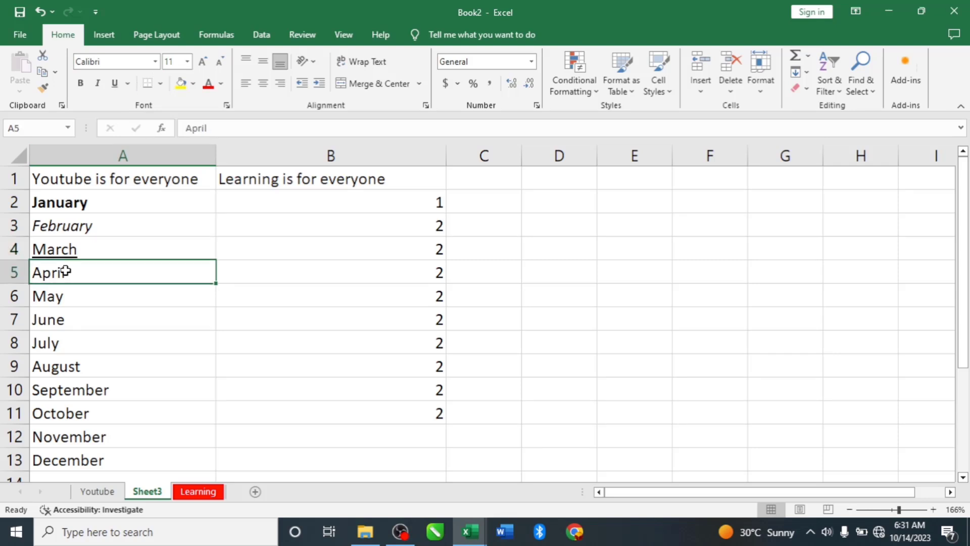
{"action": "left_click", "coordinate": [155, 63]}
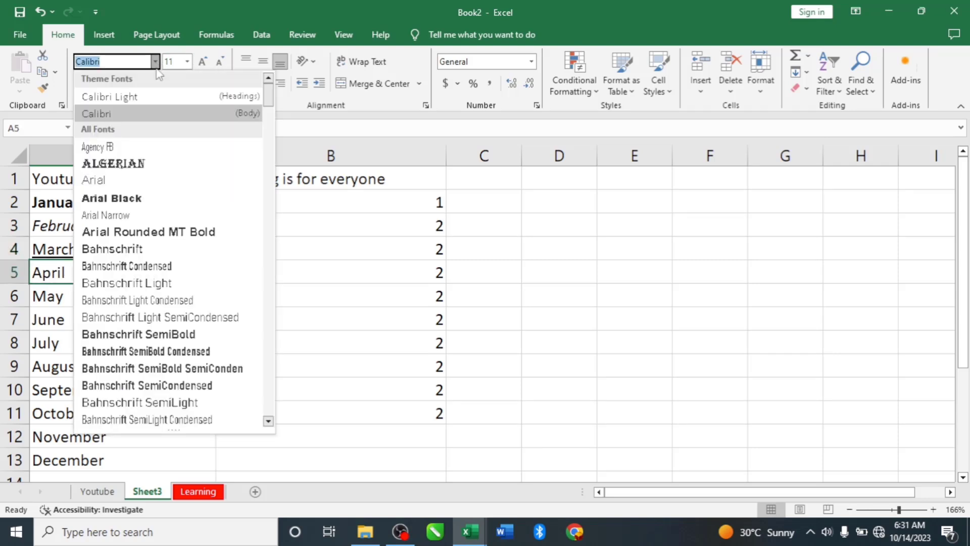
{"action": "left_click", "coordinate": [124, 166]}
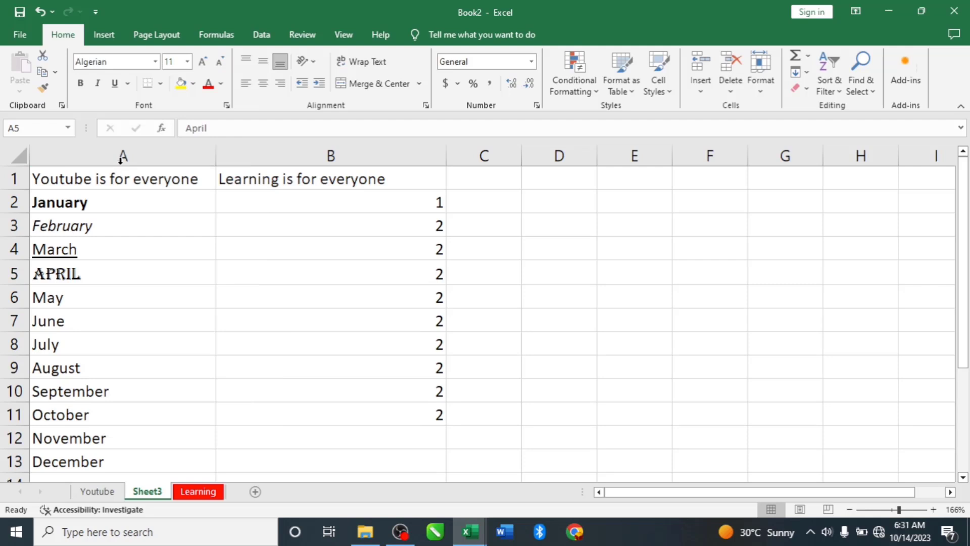
Set the font size of May in cell A6 to 20, then step it down and back up to end at 14
{"action": "left_click", "coordinate": [80, 298]}
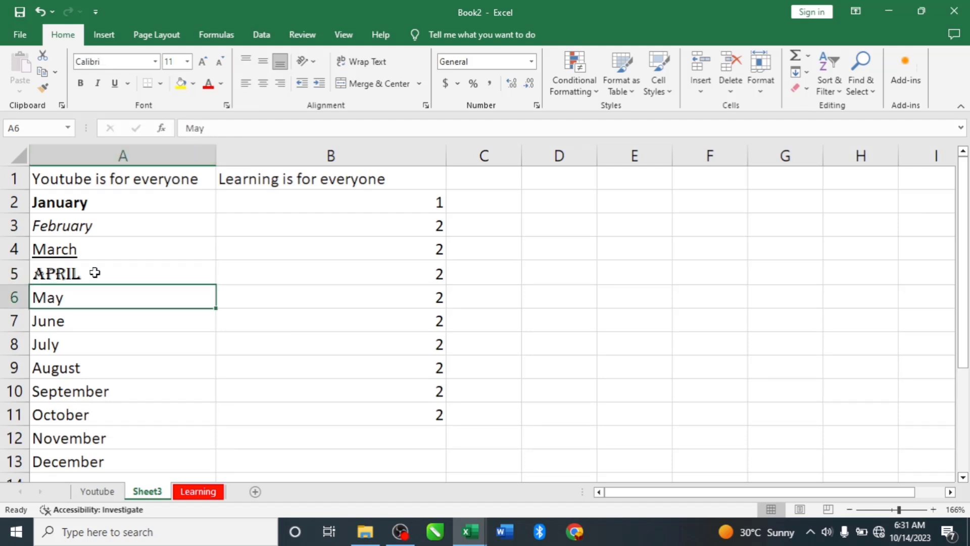
{"action": "left_click", "coordinate": [187, 62]}
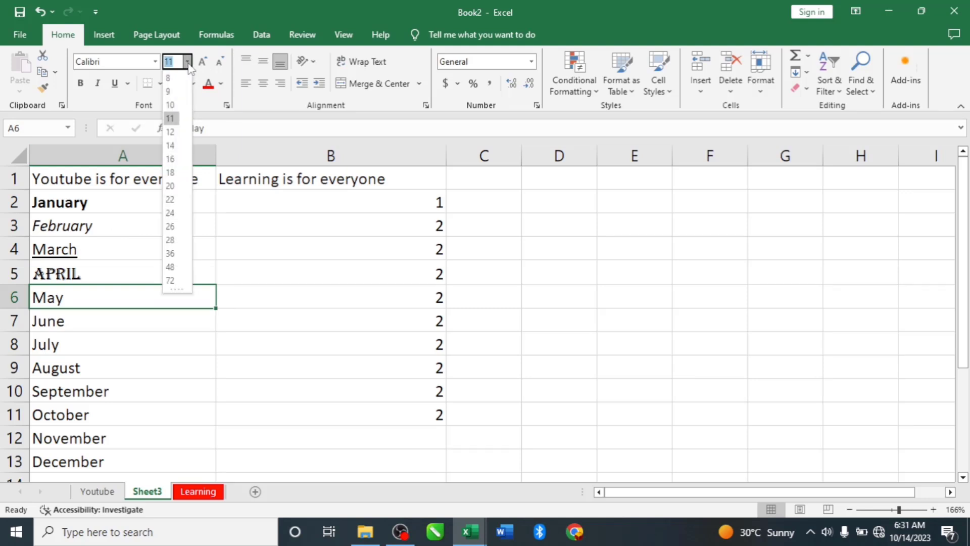
{"action": "left_click", "coordinate": [170, 184]}
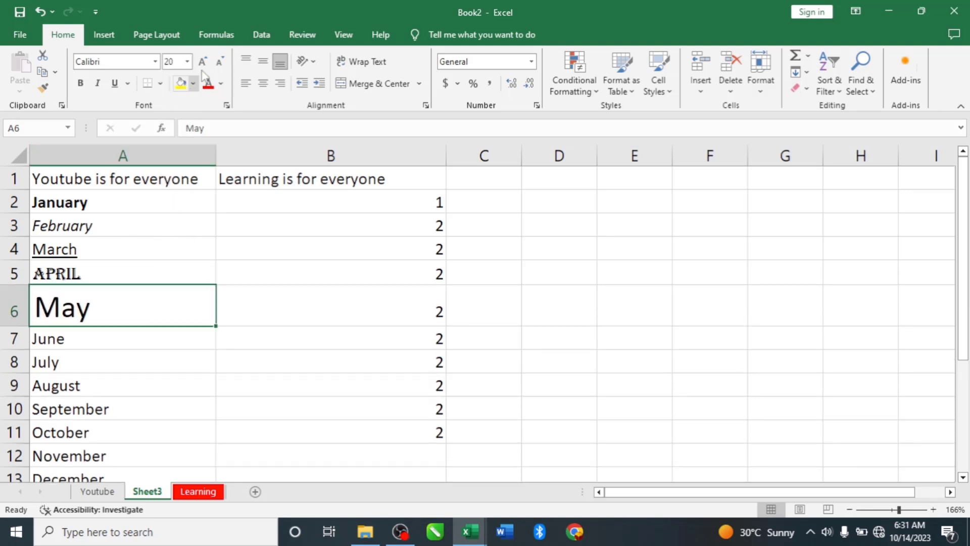
{"action": "left_click", "coordinate": [220, 62]}
{"action": "left_click", "coordinate": [221, 63]}
{"action": "left_click", "coordinate": [220, 62]}
{"action": "left_click", "coordinate": [221, 63]}
{"action": "left_click", "coordinate": [203, 62]}
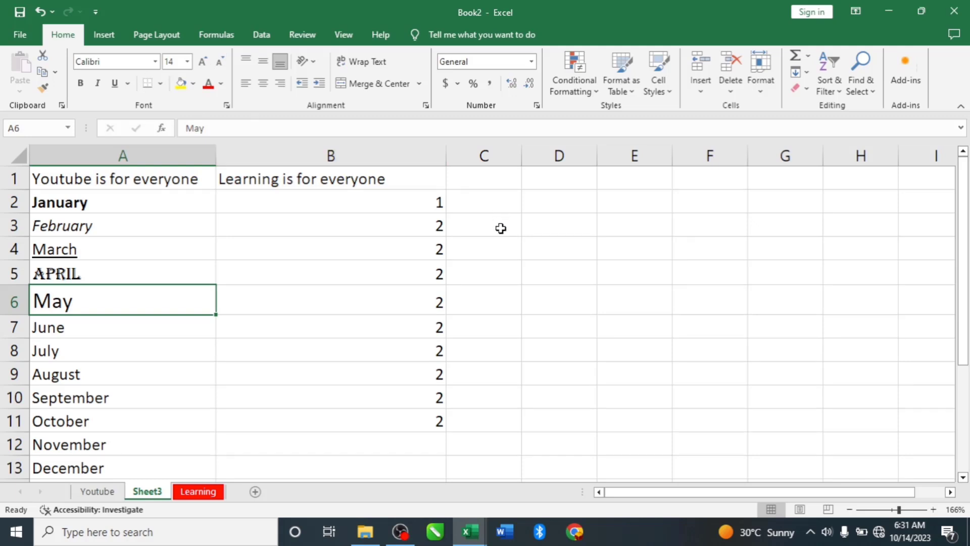
Apply all borders to the cell range C3:G4
{"action": "left_click_drag", "start_coordinate": [486, 222], "coordinate": [786, 239]}
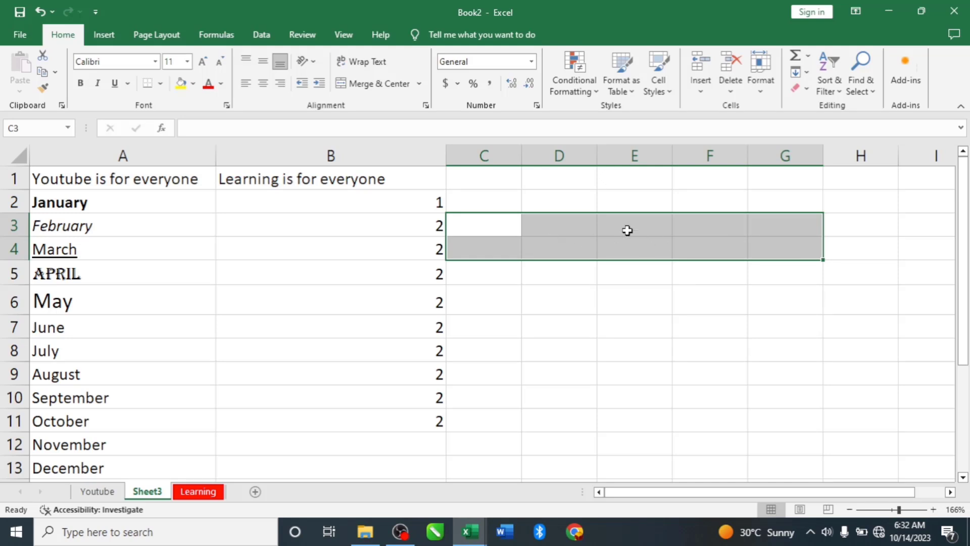
{"action": "left_click", "coordinate": [160, 83]}
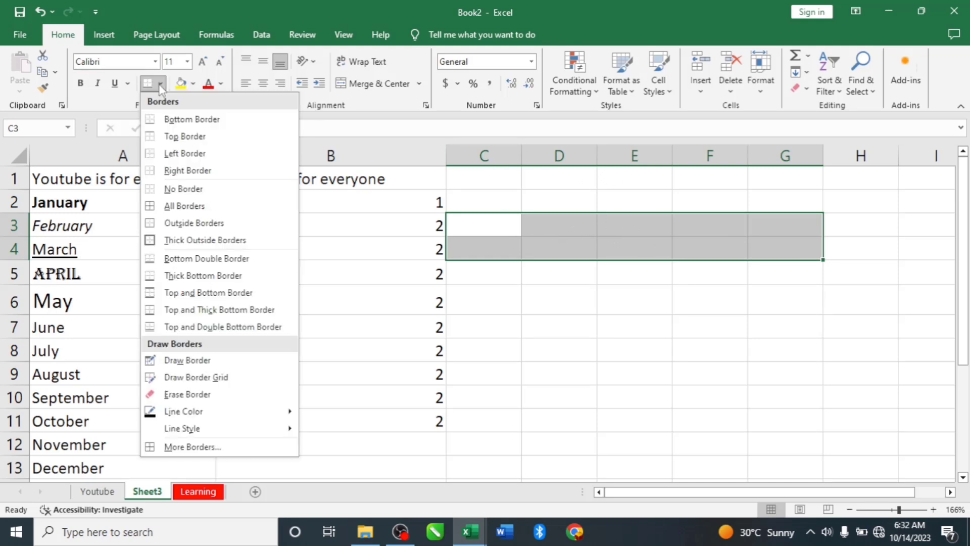
{"action": "left_click", "coordinate": [185, 206]}
{"action": "left_click", "coordinate": [635, 282]}
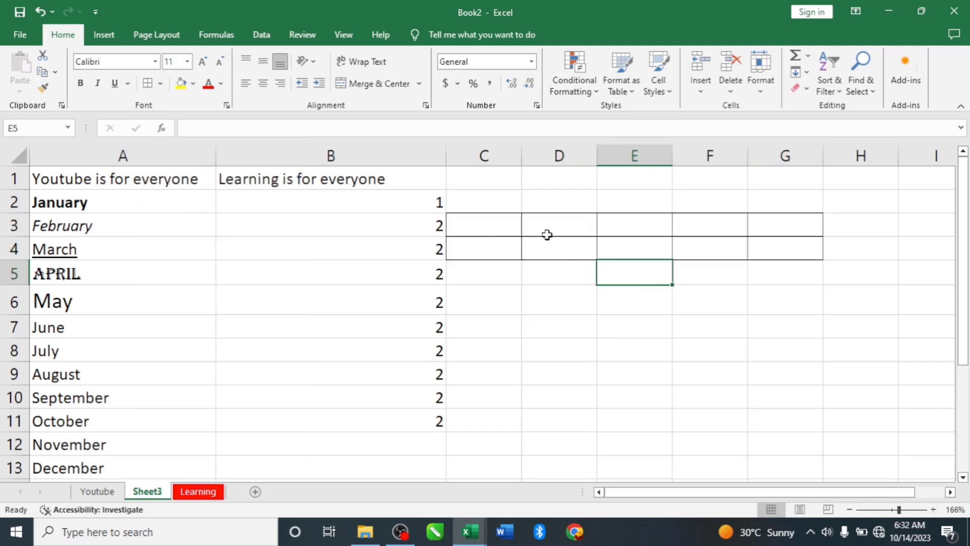
Remove every border from the cell range C3:G4
{"action": "left_click_drag", "start_coordinate": [468, 224], "coordinate": [797, 256]}
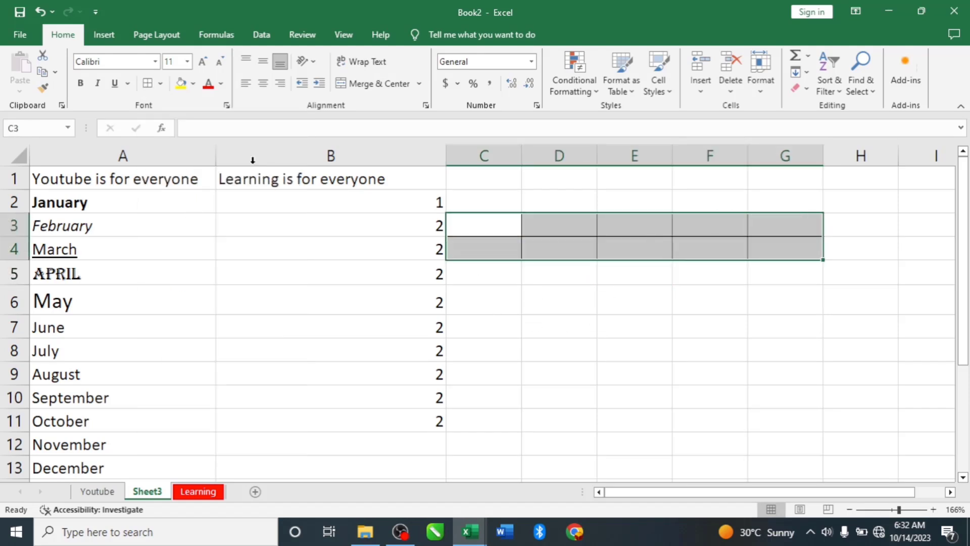
{"action": "left_click", "coordinate": [160, 83]}
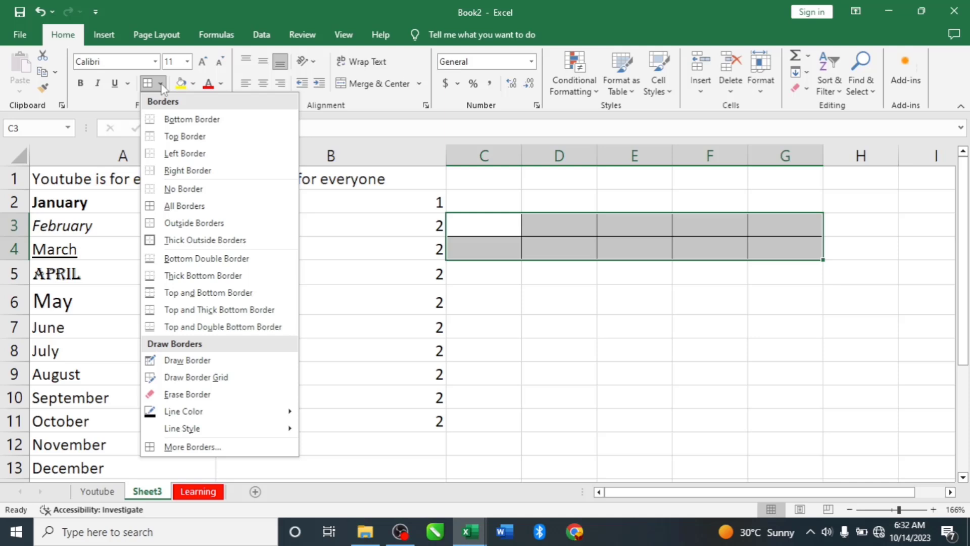
{"action": "left_click", "coordinate": [161, 188]}
{"action": "left_click", "coordinate": [543, 280]}
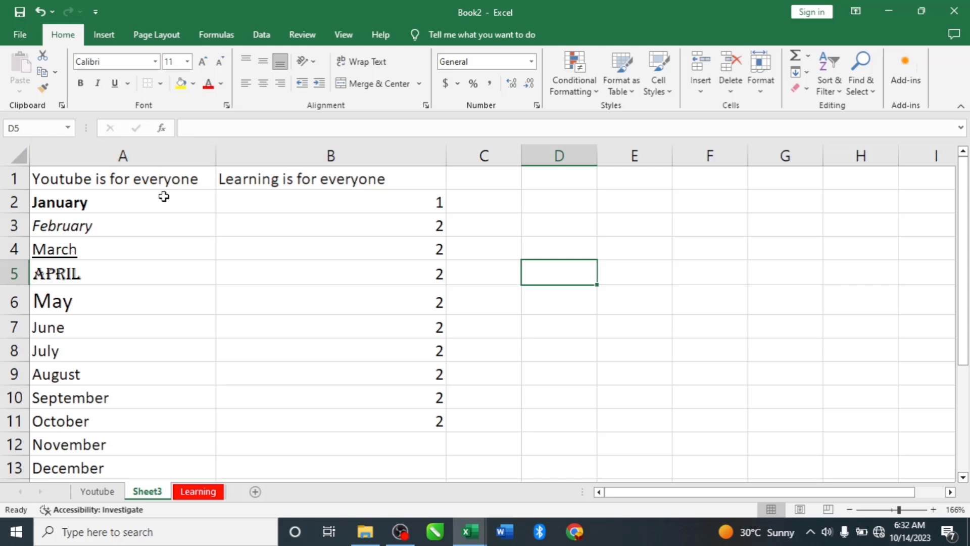
Fill cell A7, containing June, with dark orange and set its font colour to yellow
{"action": "left_click", "coordinate": [81, 329]}
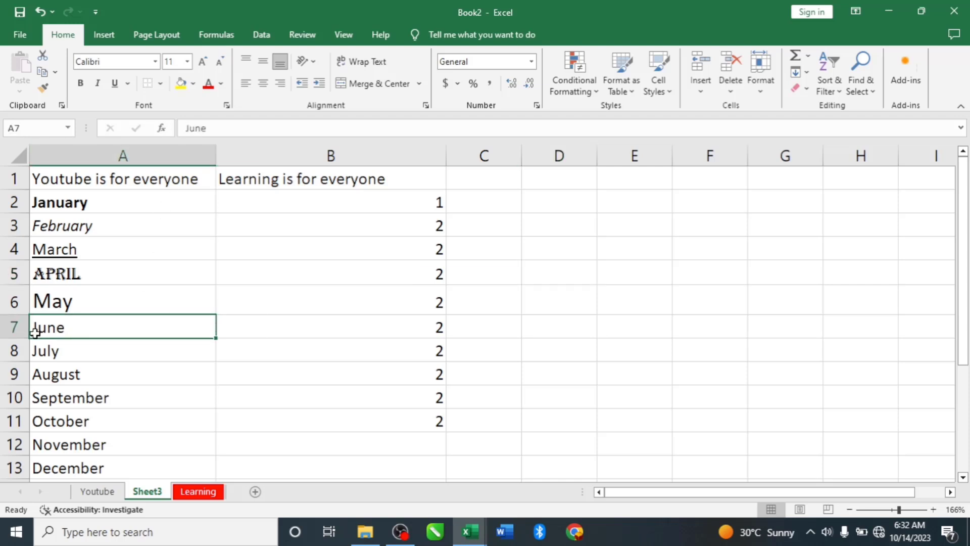
{"action": "left_click", "coordinate": [193, 84]}
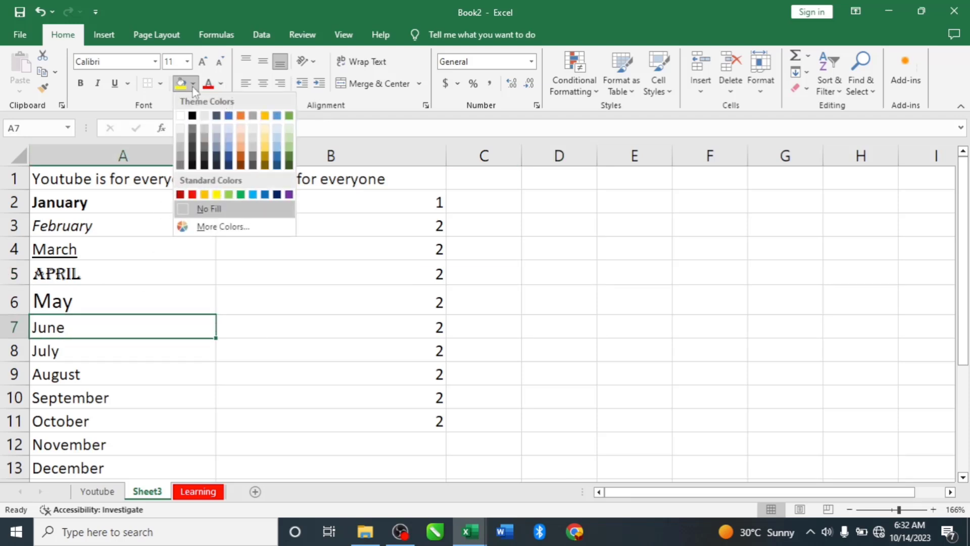
{"action": "left_click", "coordinate": [240, 156]}
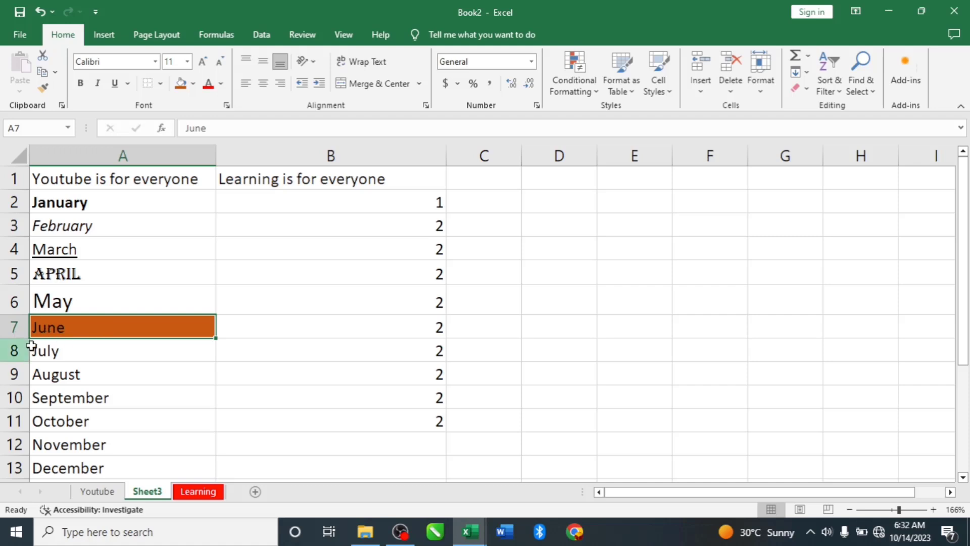
{"action": "left_click", "coordinate": [220, 84]}
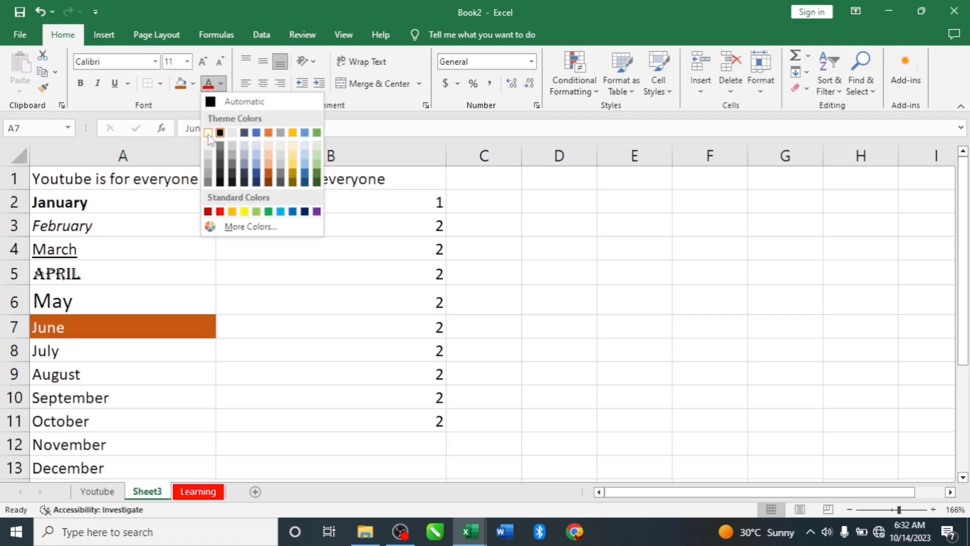
{"action": "left_click", "coordinate": [244, 213]}
Examine the font settings for April in cell A5 in the Format Cells dialog and dismiss it
{"action": "left_click", "coordinate": [177, 266]}
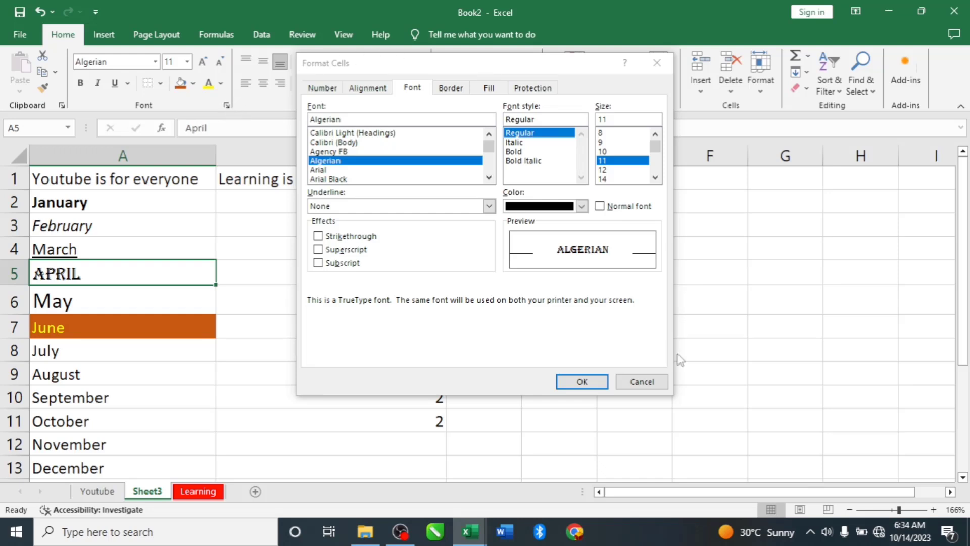
{"action": "left_click", "coordinate": [642, 383]}
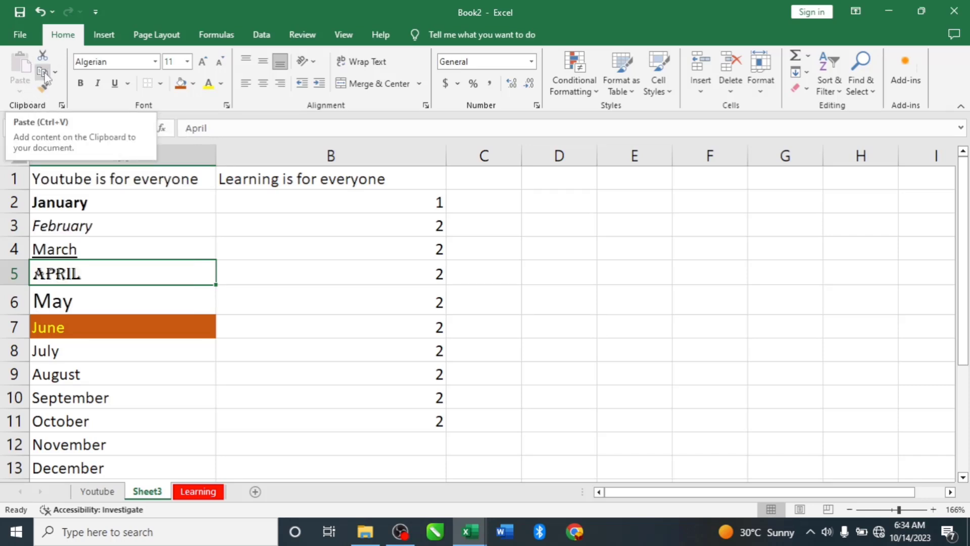
Copy January from cell A2 into cell D2
{"action": "left_click", "coordinate": [87, 204]}
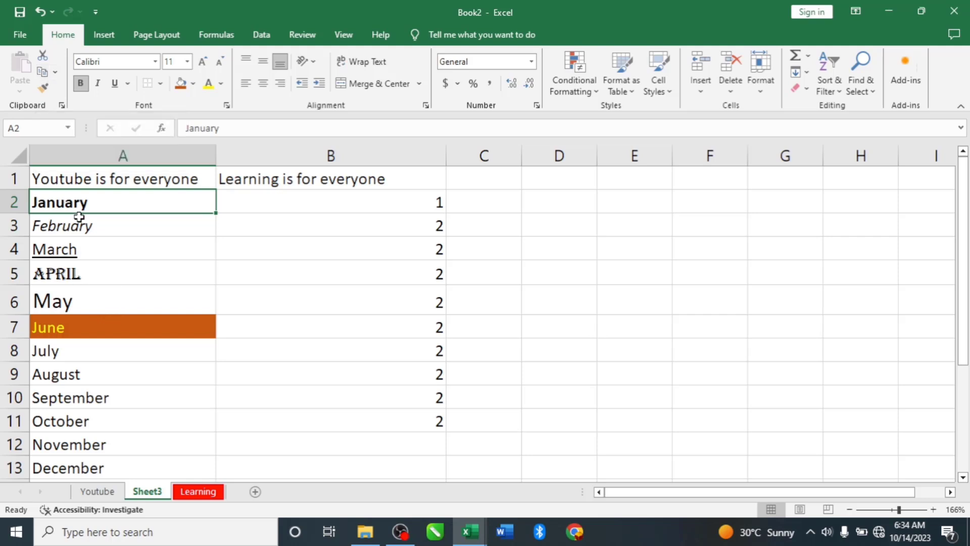
{"action": "key", "text": "ctrl+c"}
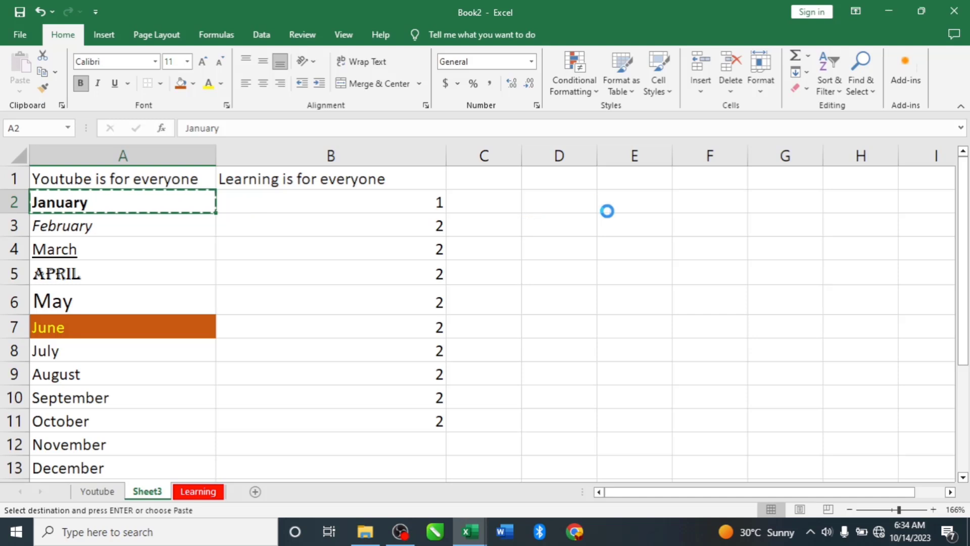
{"action": "left_click", "coordinate": [557, 198]}
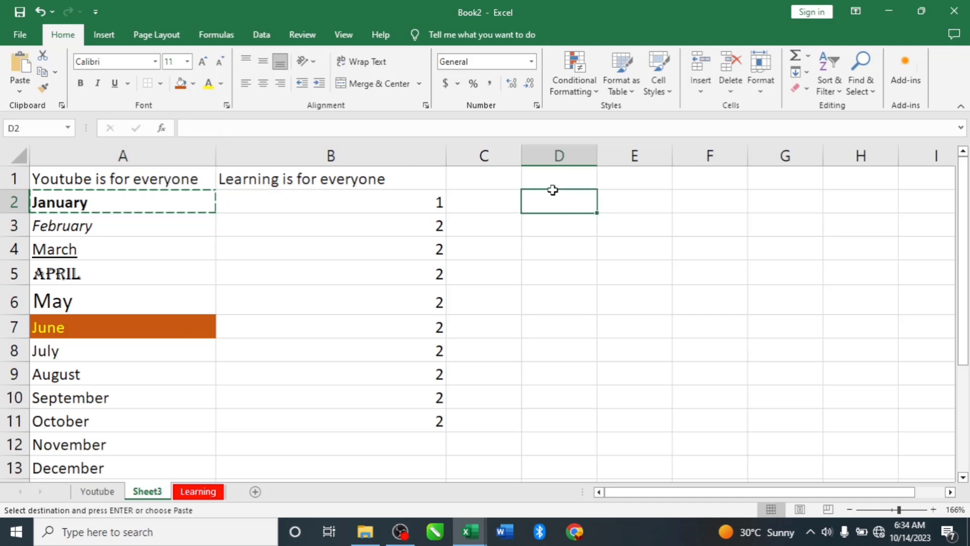
{"action": "key", "text": "ctrl+v"}
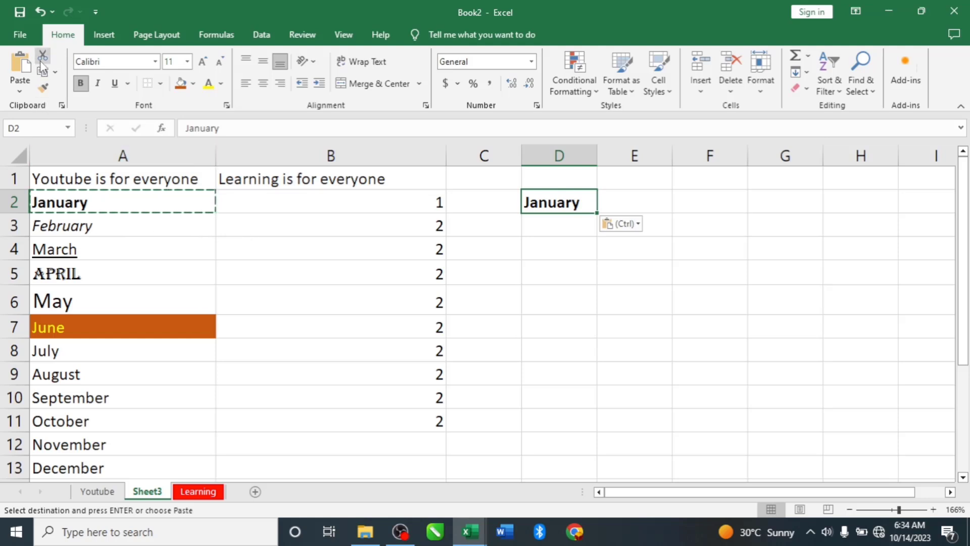
Move the number in cell B11 to cell D3 by cutting and pasting it
{"action": "left_click", "coordinate": [431, 419]}
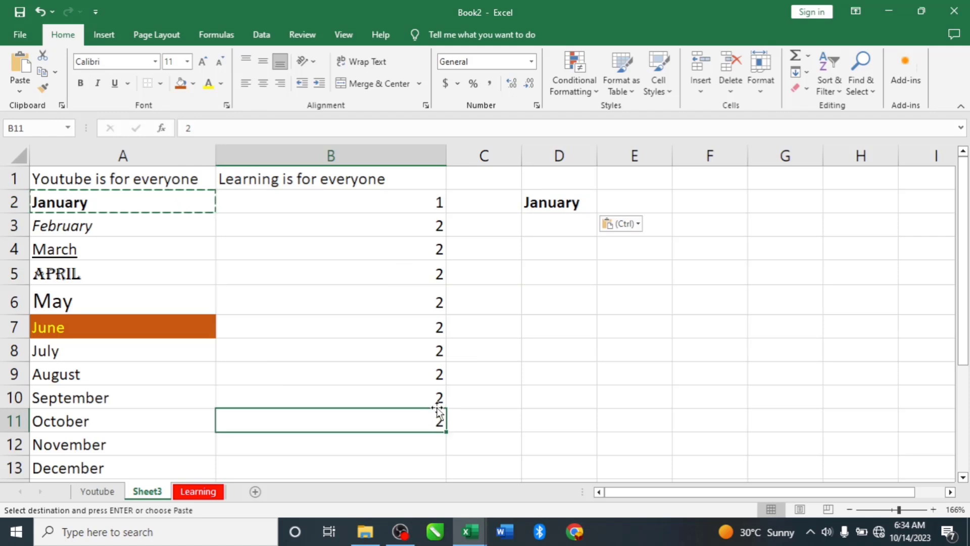
{"action": "left_click", "coordinate": [437, 401]}
{"action": "left_click", "coordinate": [432, 419]}
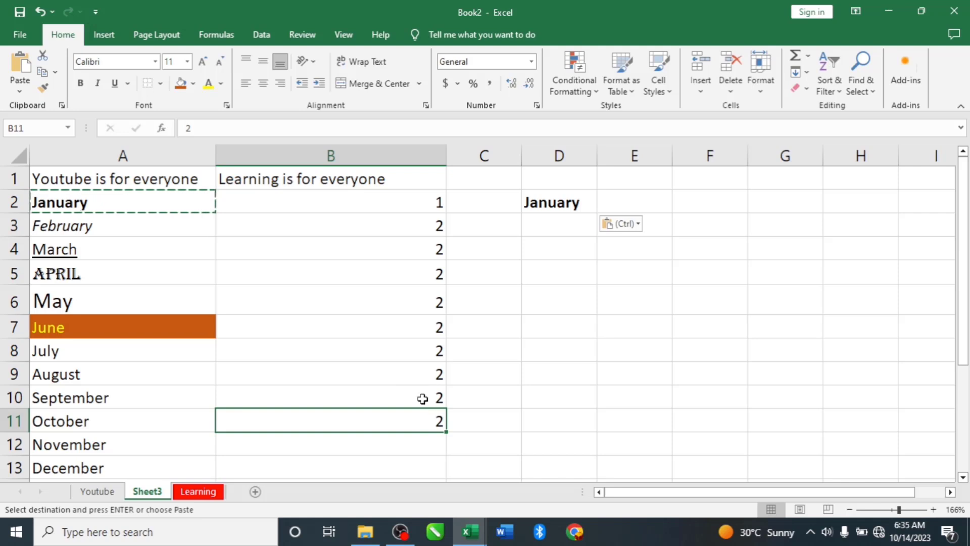
{"action": "left_click", "coordinate": [43, 56]}
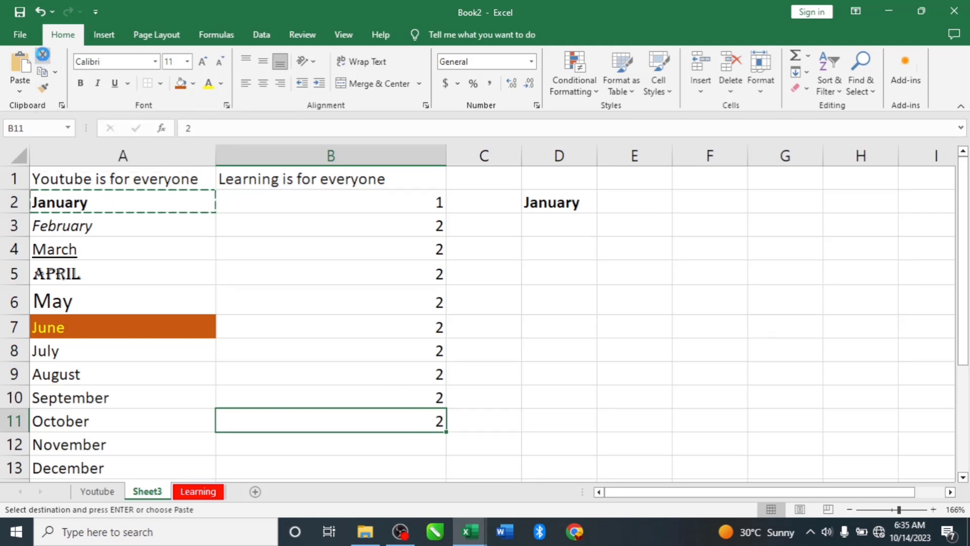
{"action": "left_click", "coordinate": [557, 230]}
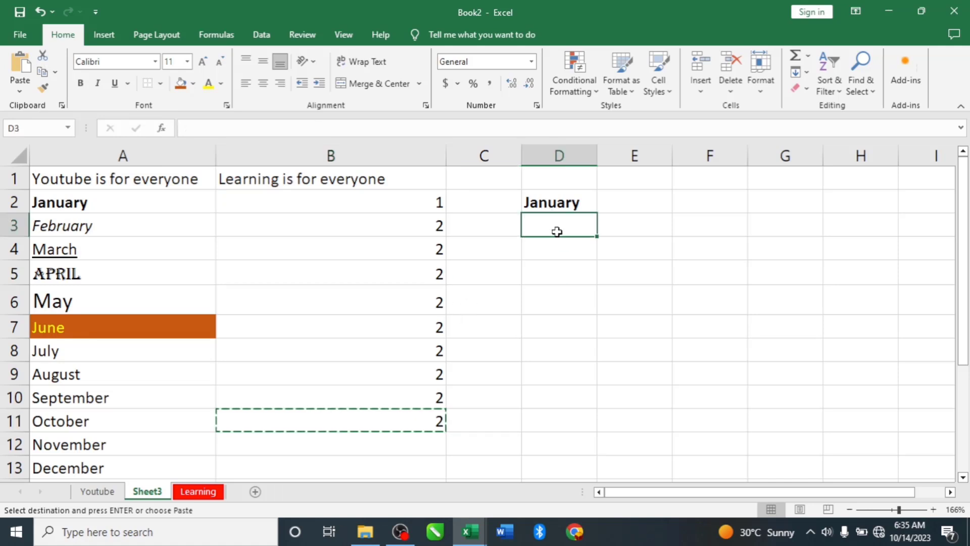
{"action": "key", "text": "ctrl+v"}
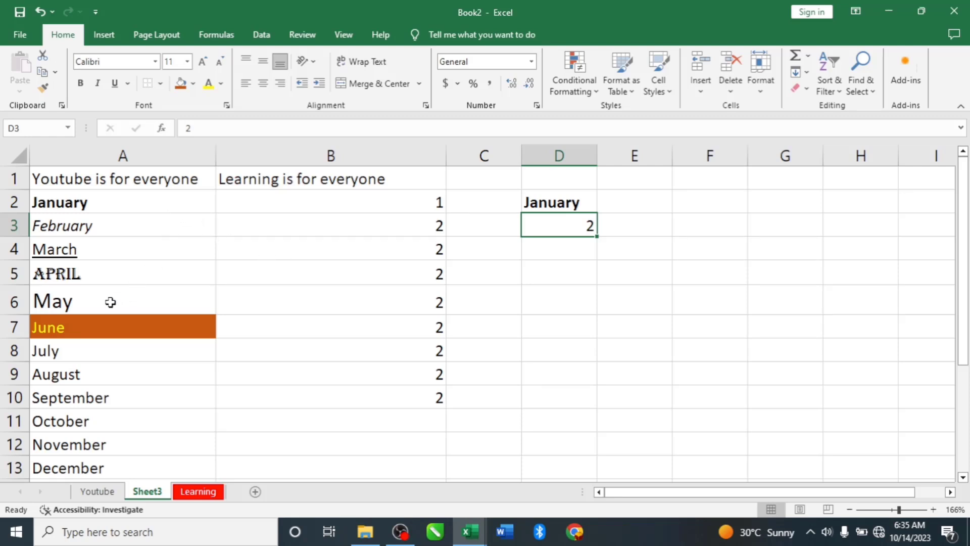
Copy the orange fill and yellow font formatting of June in A7 onto July in A8 with Format Painter
{"action": "left_click", "coordinate": [65, 327]}
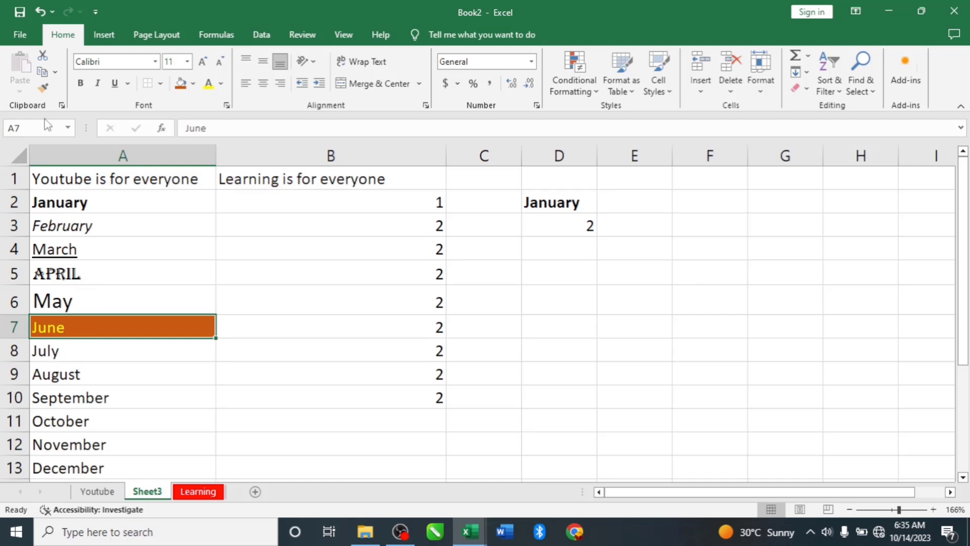
{"action": "left_click", "coordinate": [43, 88]}
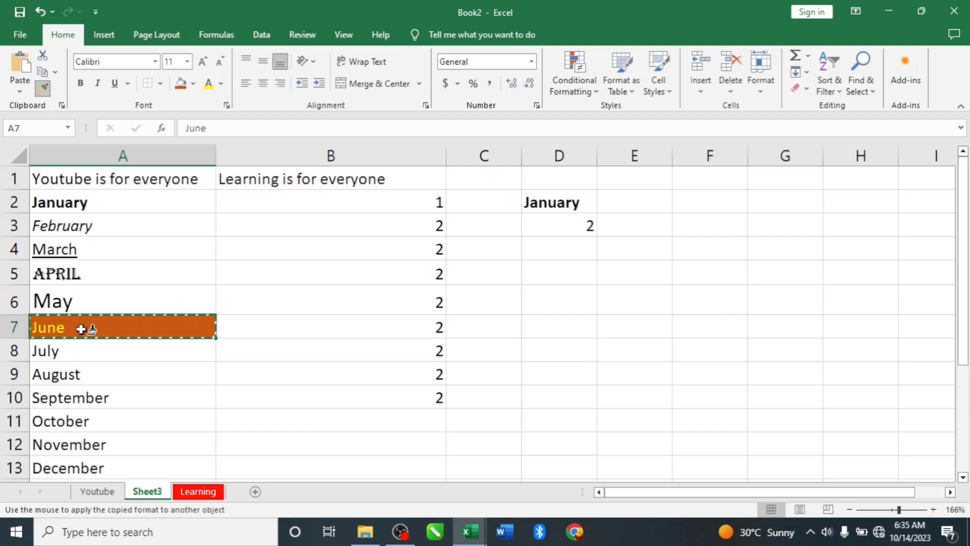
{"action": "left_click", "coordinate": [52, 329]}
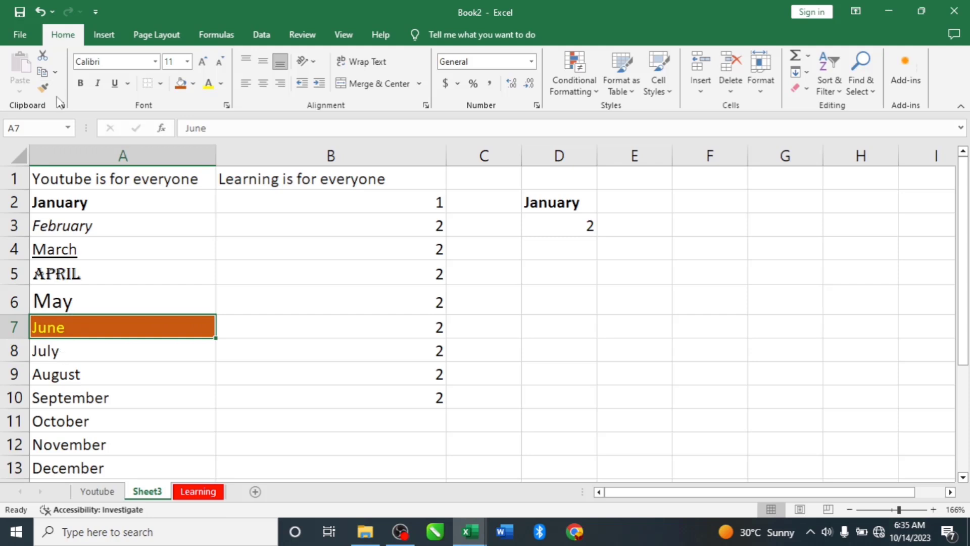
{"action": "left_click", "coordinate": [43, 91]}
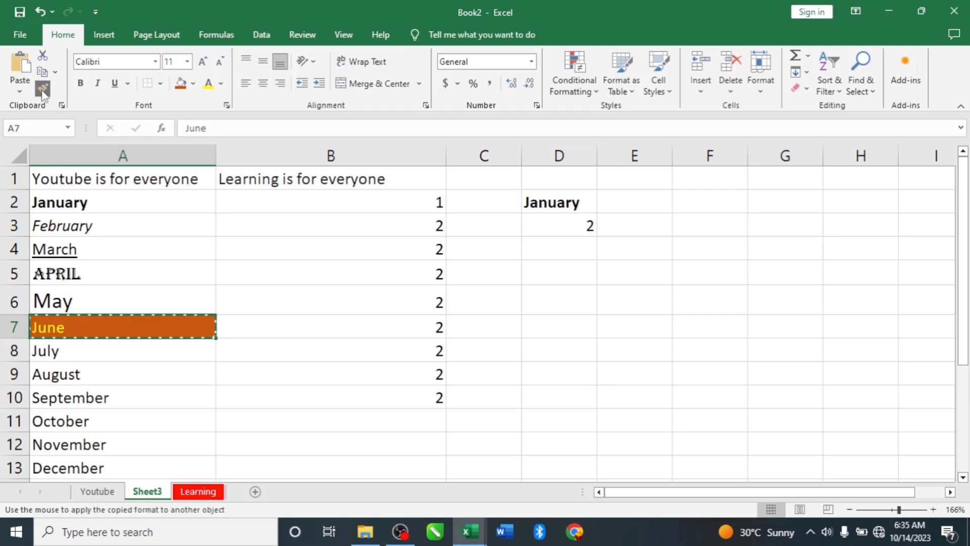
{"action": "left_click", "coordinate": [47, 350]}
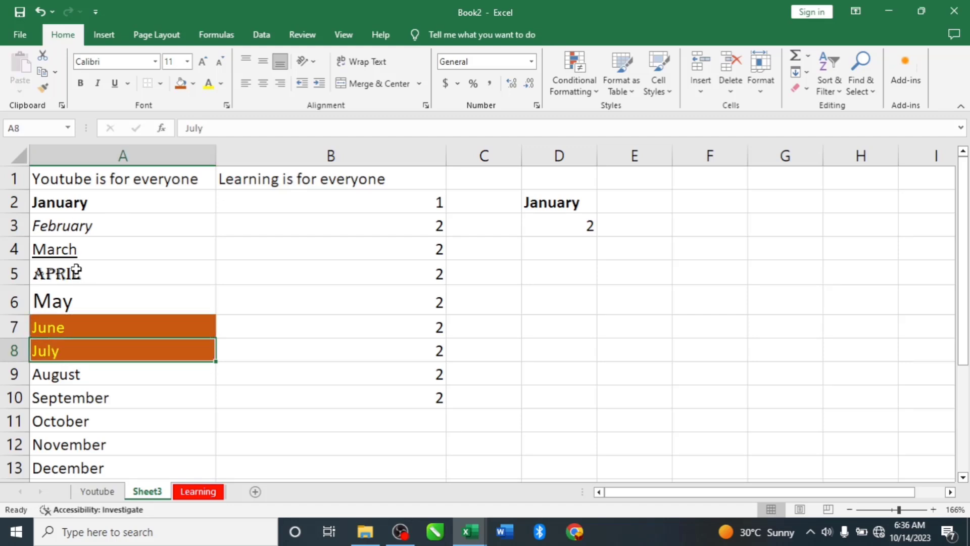
Apply June's cell formatting from A7 to January in cell A2 with Format Painter
{"action": "left_click", "coordinate": [80, 329]}
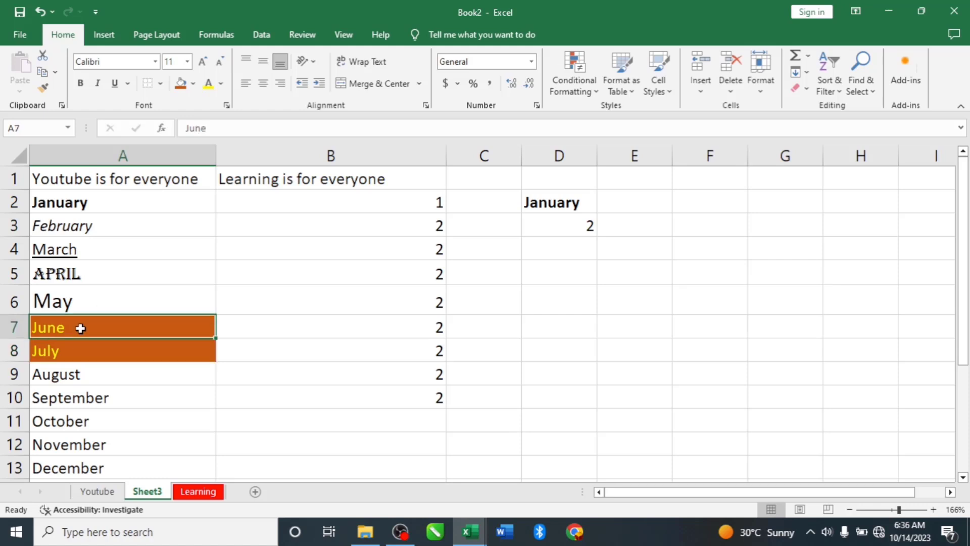
{"action": "left_click", "coordinate": [42, 89]}
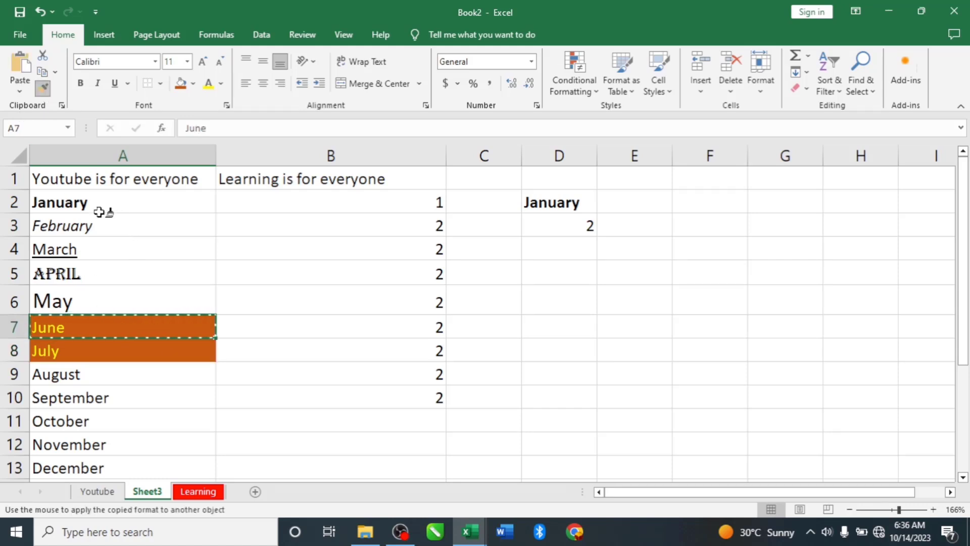
{"action": "left_click", "coordinate": [81, 204]}
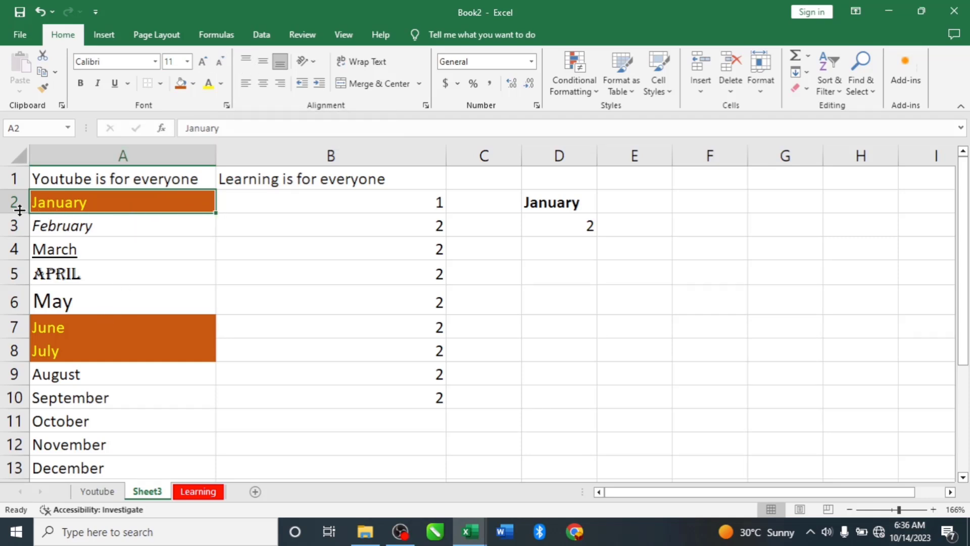
Make row 1 several times taller and widen column A to leave space around the heading in A1
{"action": "left_click_drag", "start_coordinate": [16, 190], "coordinate": [11, 242]}
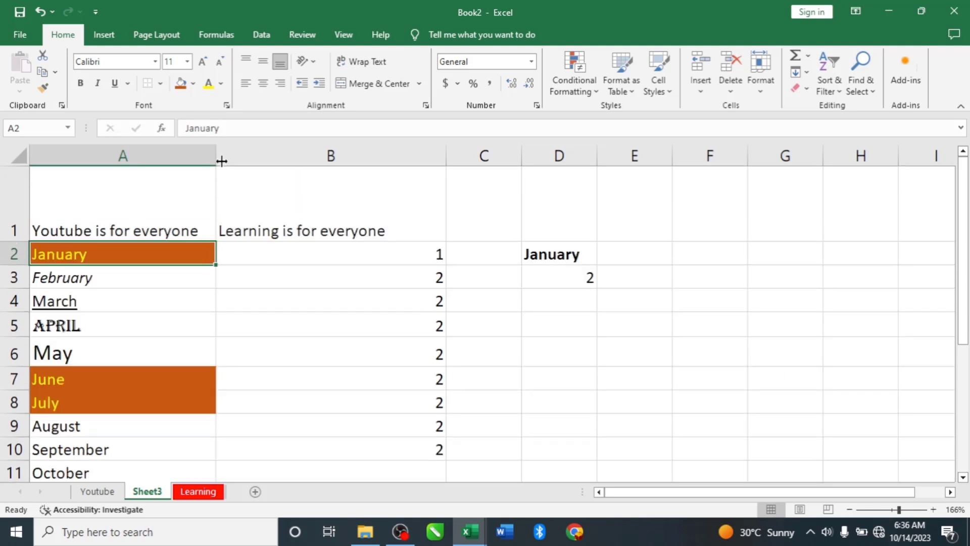
{"action": "left_click_drag", "start_coordinate": [214, 158], "coordinate": [236, 158]}
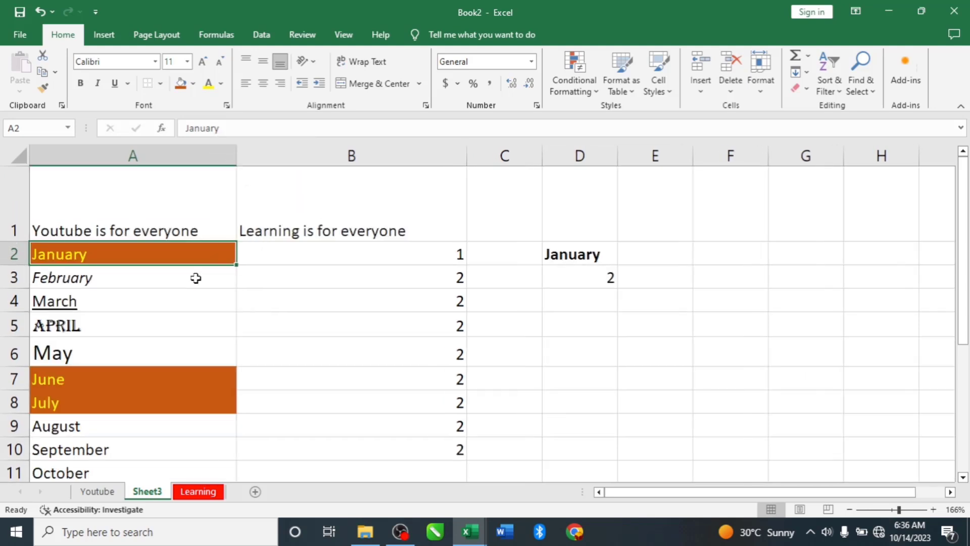
{"action": "left_click", "coordinate": [127, 212]}
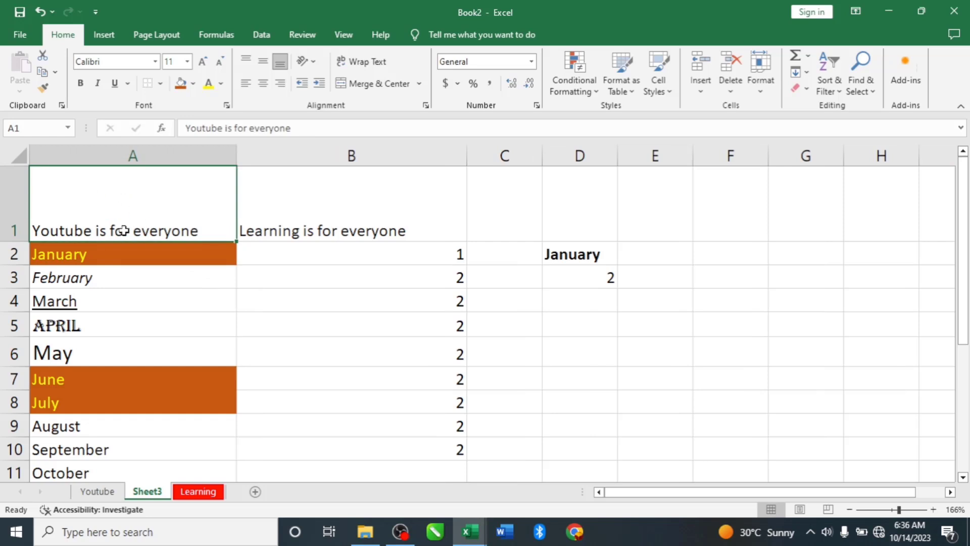
{"action": "left_click_drag", "start_coordinate": [237, 158], "coordinate": [271, 158]}
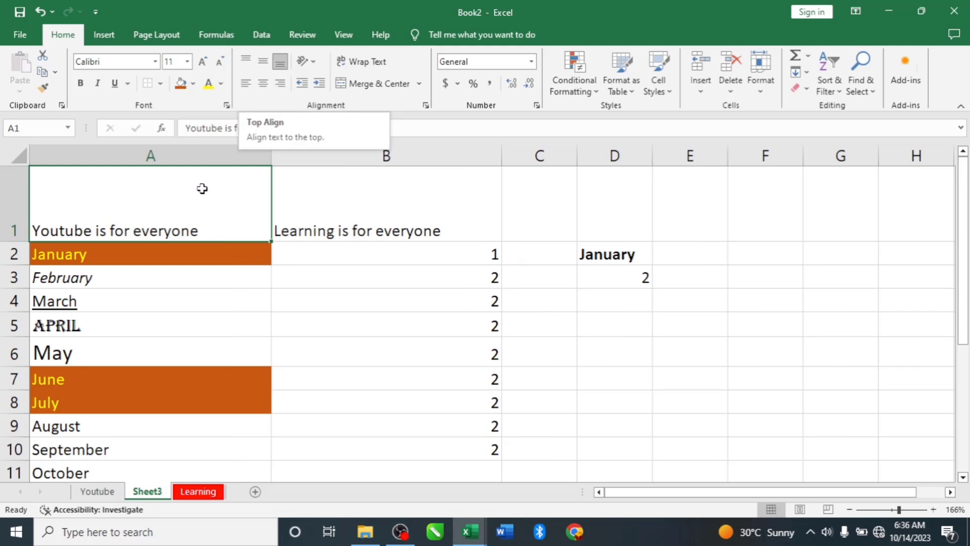
Try top, middle and bottom vertical alignment on the heading in cell A1
{"action": "left_click", "coordinate": [246, 63]}
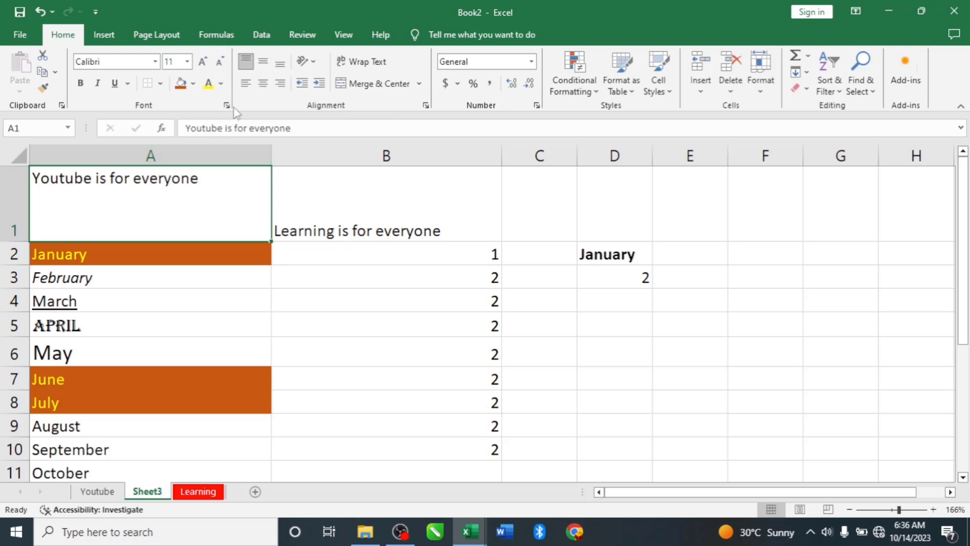
{"action": "left_click", "coordinate": [263, 63]}
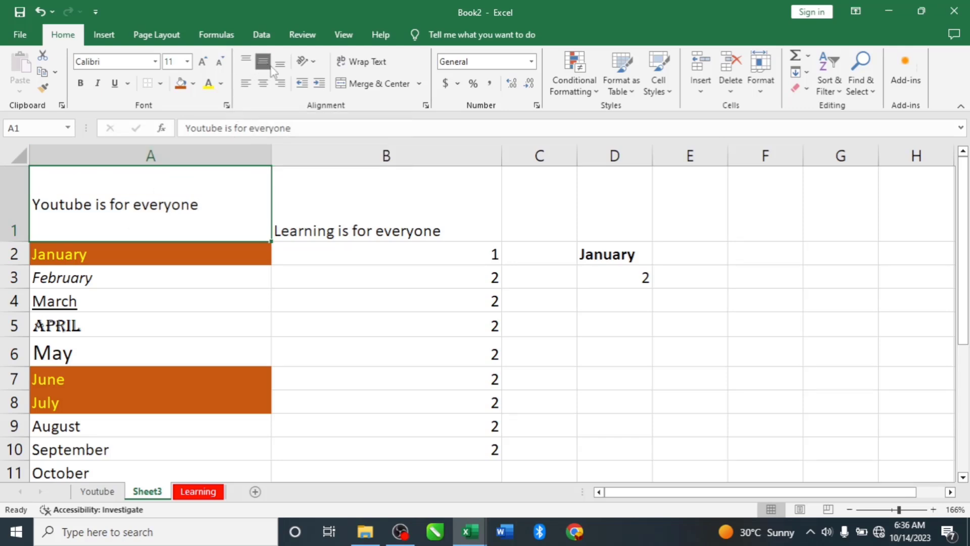
{"action": "left_click", "coordinate": [280, 63]}
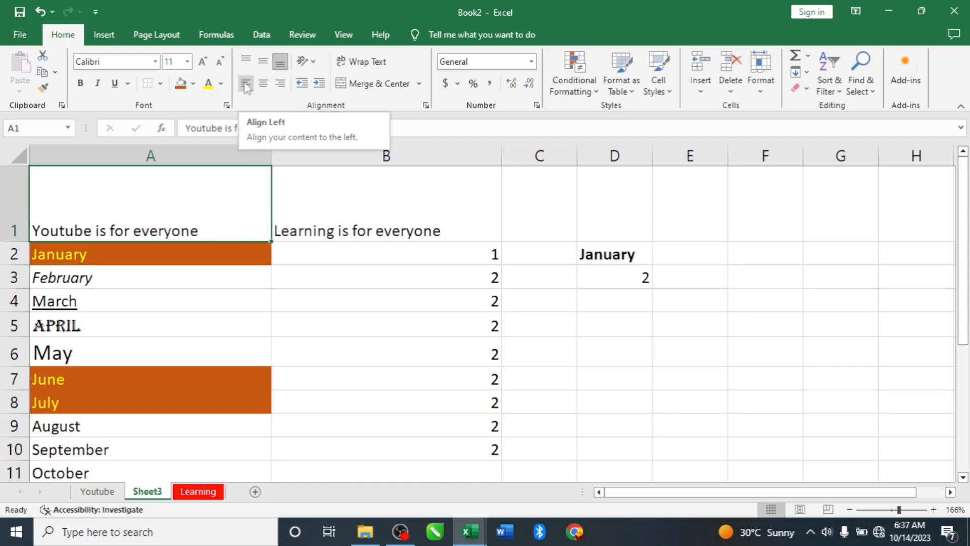
Try right alignment on the heading in A1, and settle on centring it both horizontally and vertically
{"action": "left_click", "coordinate": [278, 89]}
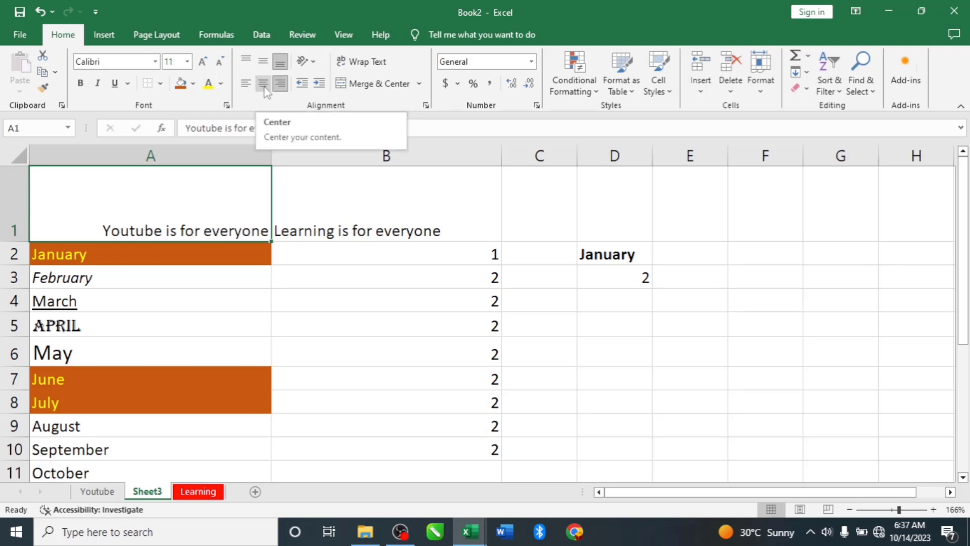
{"action": "left_click", "coordinate": [265, 89]}
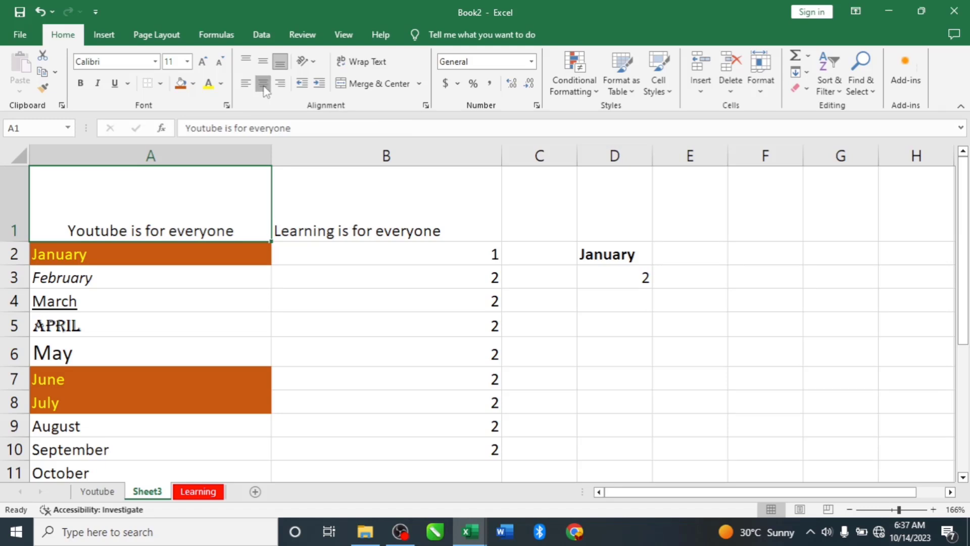
{"action": "left_click", "coordinate": [263, 85]}
{"action": "left_click", "coordinate": [263, 62]}
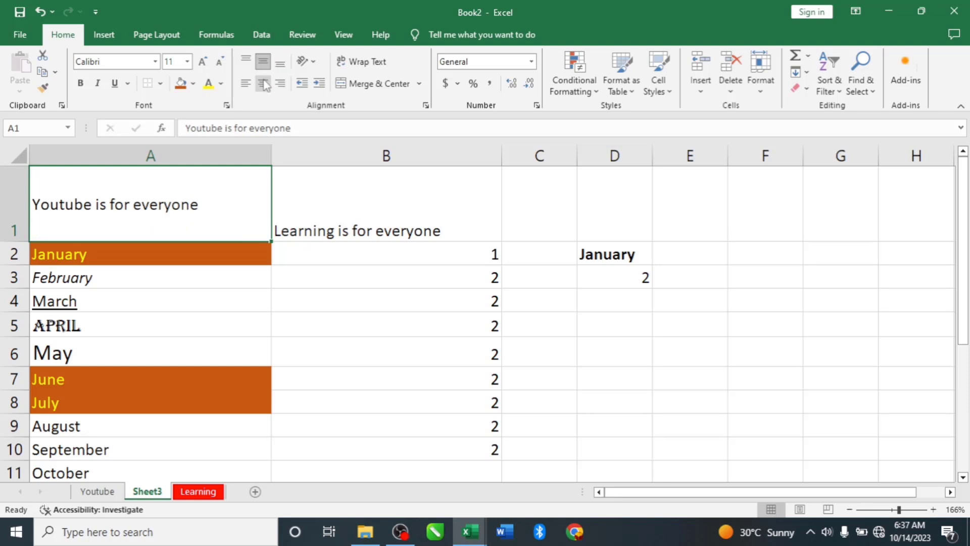
{"action": "left_click", "coordinate": [262, 85]}
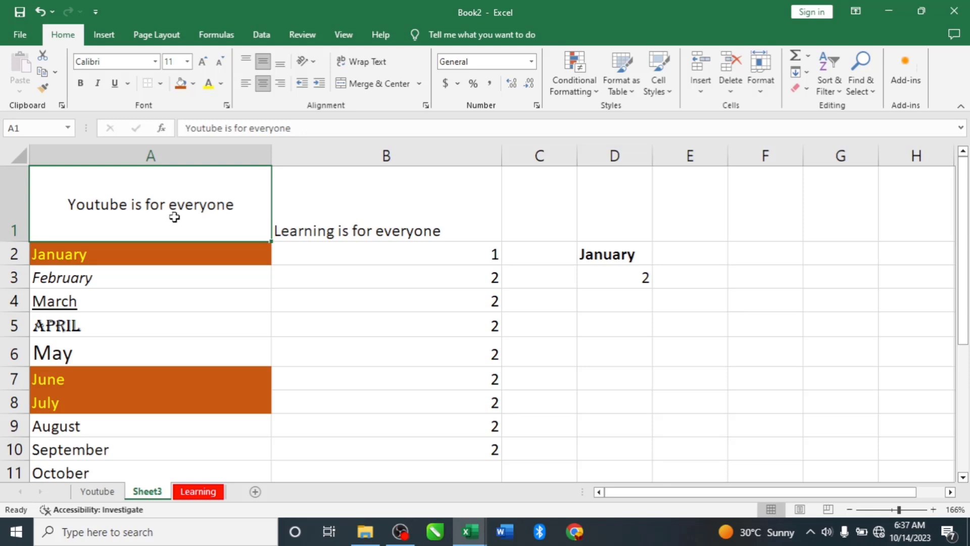
Angle the heading in A1 counterclockwise and autofit the height of row 1 to the slanted text
{"action": "left_click", "coordinate": [314, 61]}
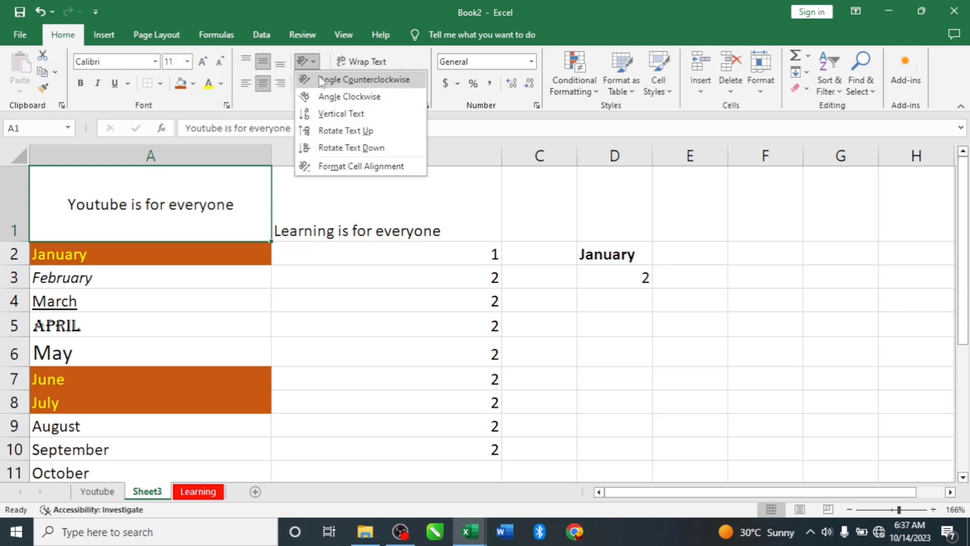
{"action": "left_click", "coordinate": [336, 85]}
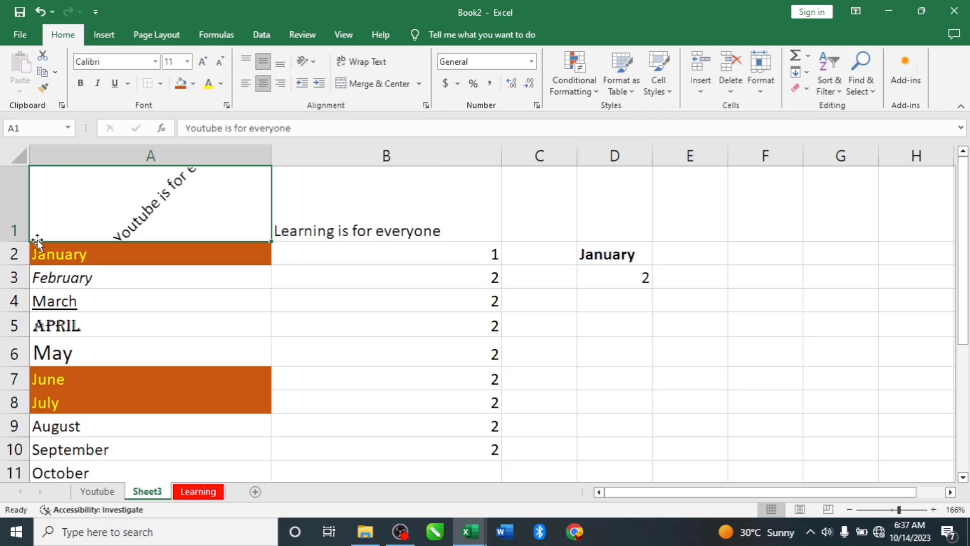
{"action": "double_click", "coordinate": [16, 241]}
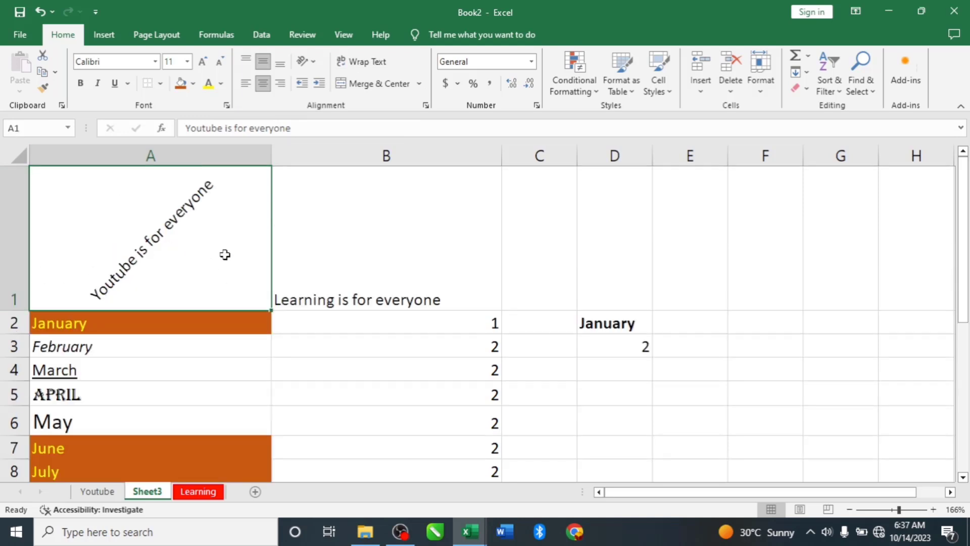
Try the Vertical Text orientation on the heading in A1 and return it to Angle Counterclockwise
{"action": "left_click", "coordinate": [314, 62]}
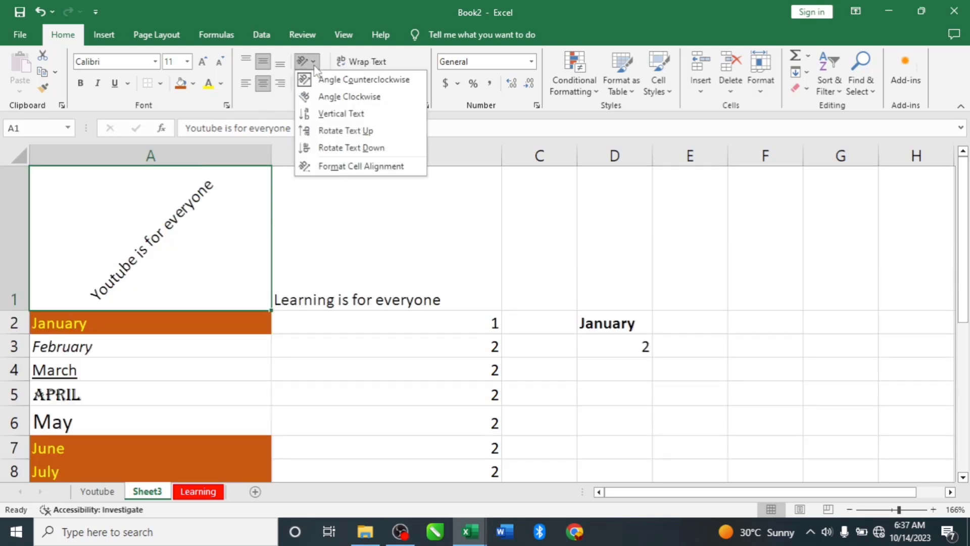
{"action": "left_click", "coordinate": [331, 114]}
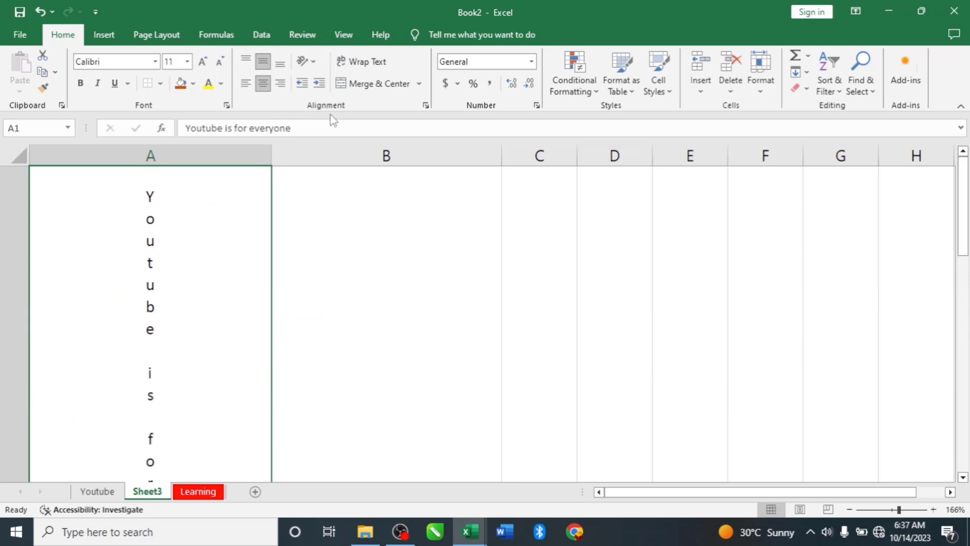
{"action": "left_click", "coordinate": [314, 63]}
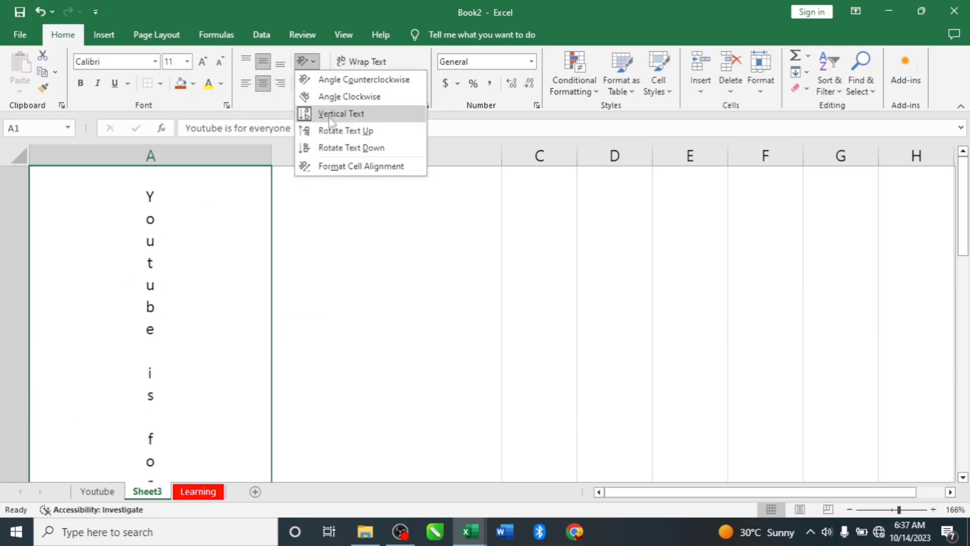
{"action": "left_click", "coordinate": [329, 79]}
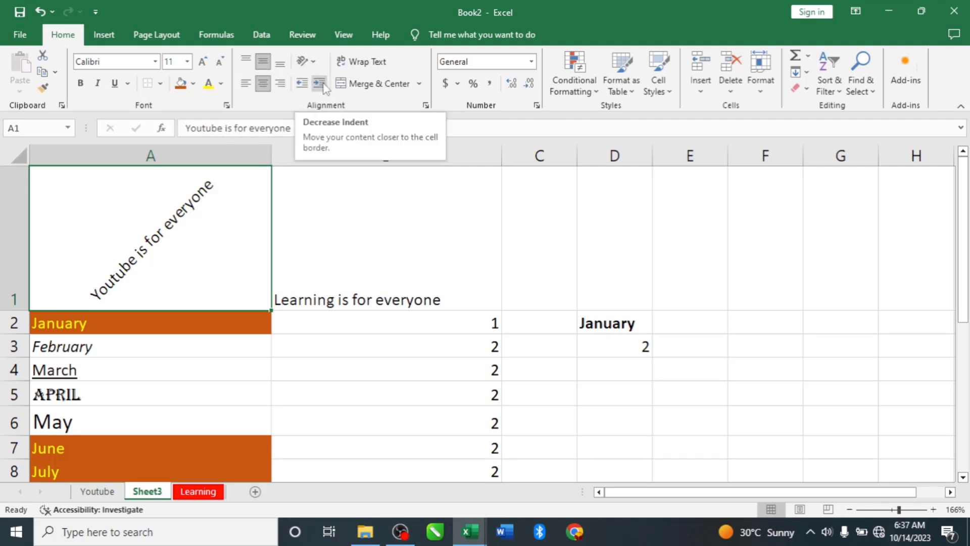
Increase the indent of January in cell A2 by two levels and decrease it back to the cell border
{"action": "left_click", "coordinate": [47, 324]}
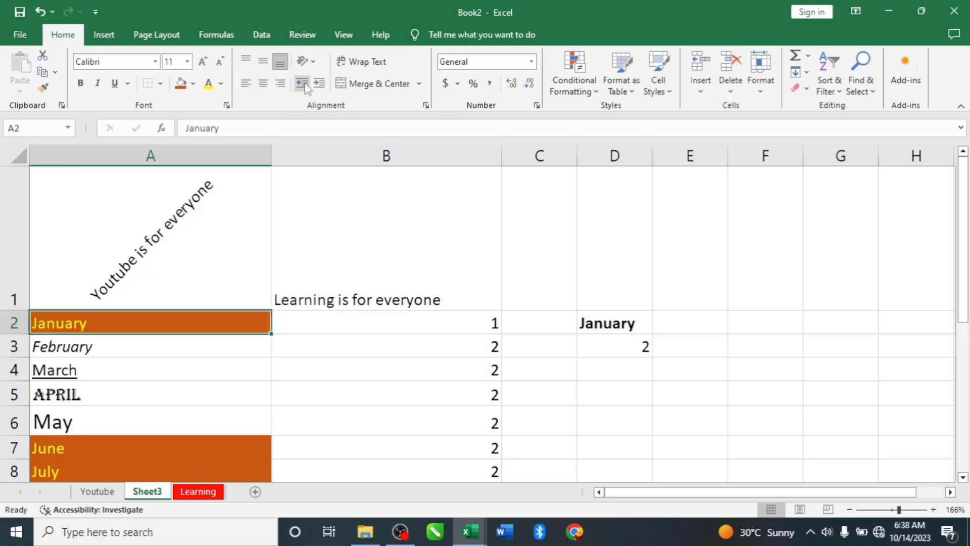
{"action": "left_click", "coordinate": [320, 83]}
{"action": "left_click", "coordinate": [320, 83]}
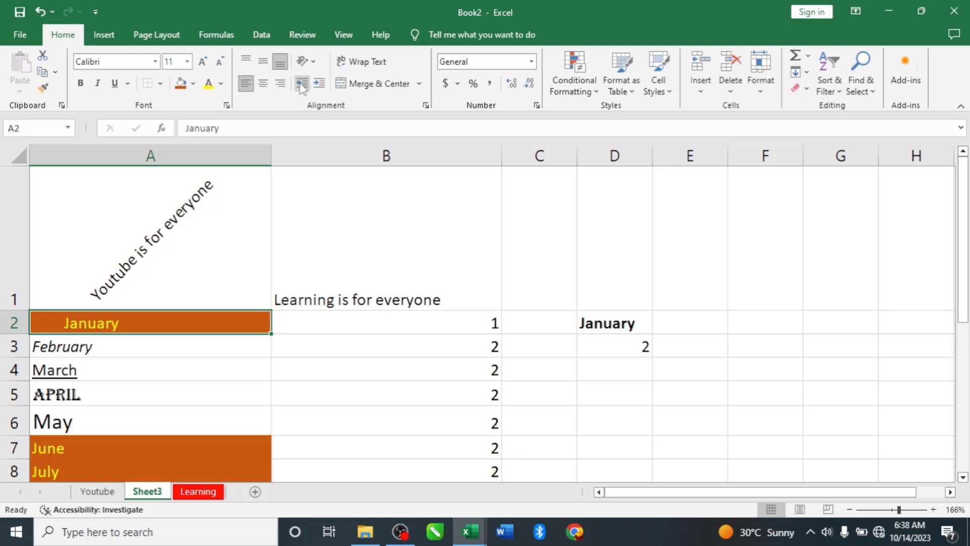
{"action": "left_click", "coordinate": [302, 84]}
{"action": "left_click", "coordinate": [301, 84]}
{"action": "left_click", "coordinate": [302, 84]}
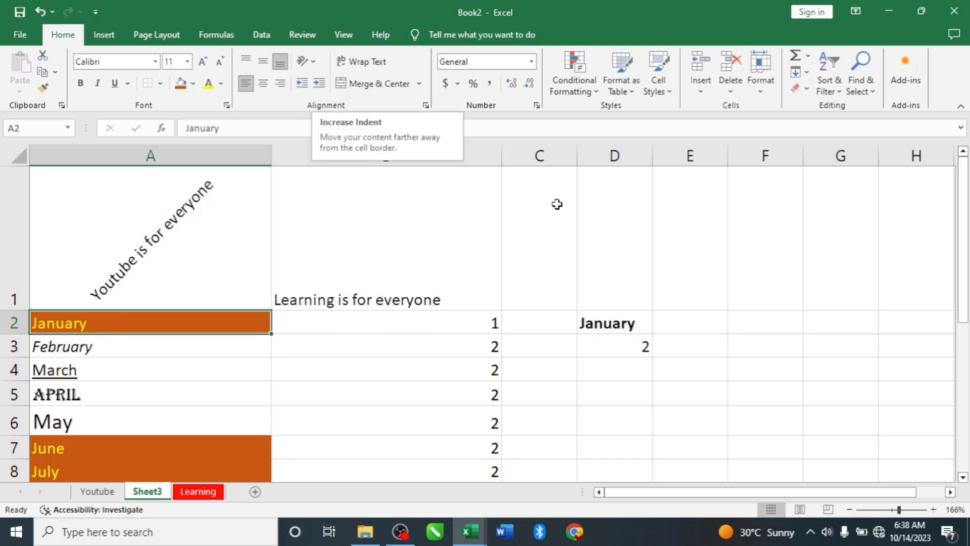
{"action": "scroll", "coordinate": [455, 263], "scroll_direction": "down", "scroll_amount": 1}
{"action": "scroll", "coordinate": [450, 259], "scroll_direction": "down", "scroll_amount": 1}
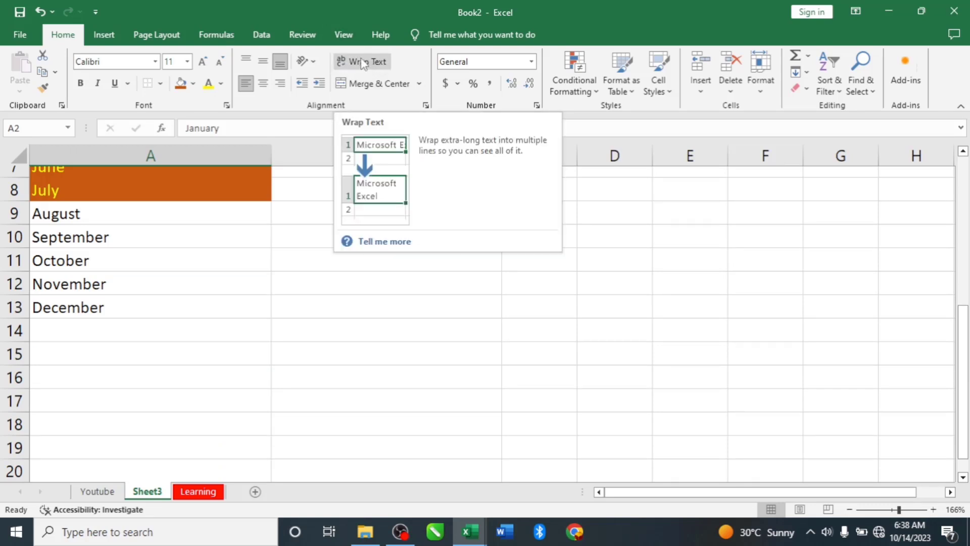
{"action": "left_click", "coordinate": [68, 260]}
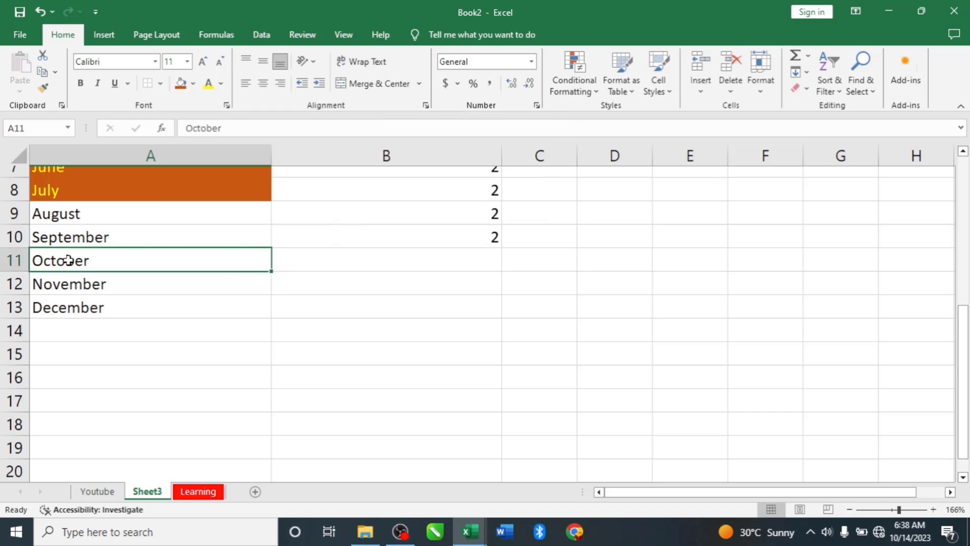
{"action": "double_click", "coordinate": [90, 261]}
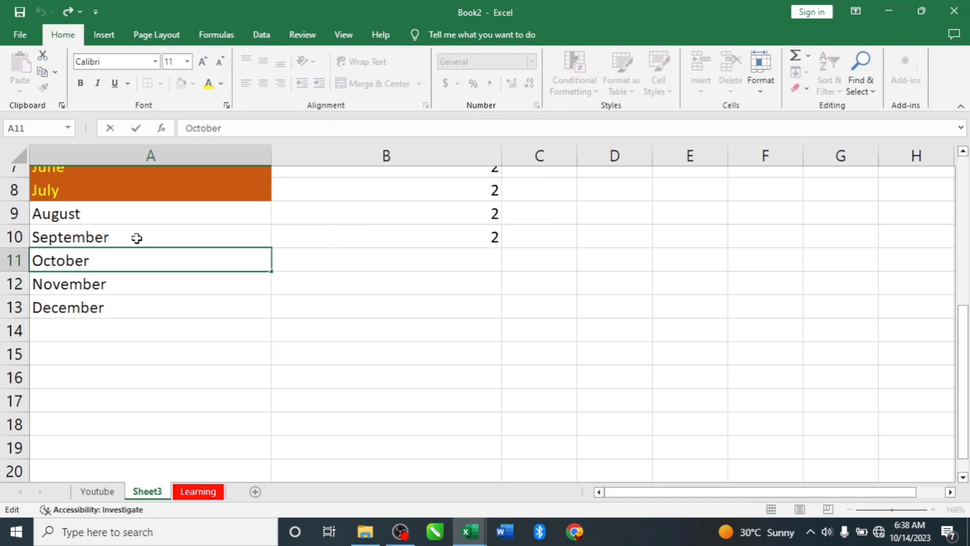
Narrow column B to less than the width of the heading in B1 and centre that heading horizontally
{"action": "scroll", "coordinate": [152, 253], "scroll_direction": "up", "scroll_amount": 3}
{"action": "left_click", "coordinate": [405, 223]}
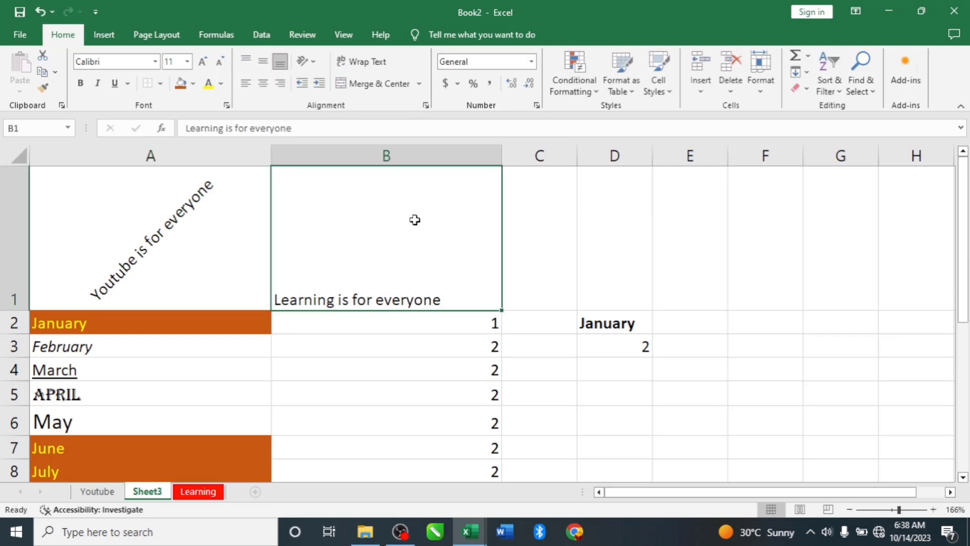
{"action": "left_click_drag", "start_coordinate": [501, 154], "coordinate": [387, 162]}
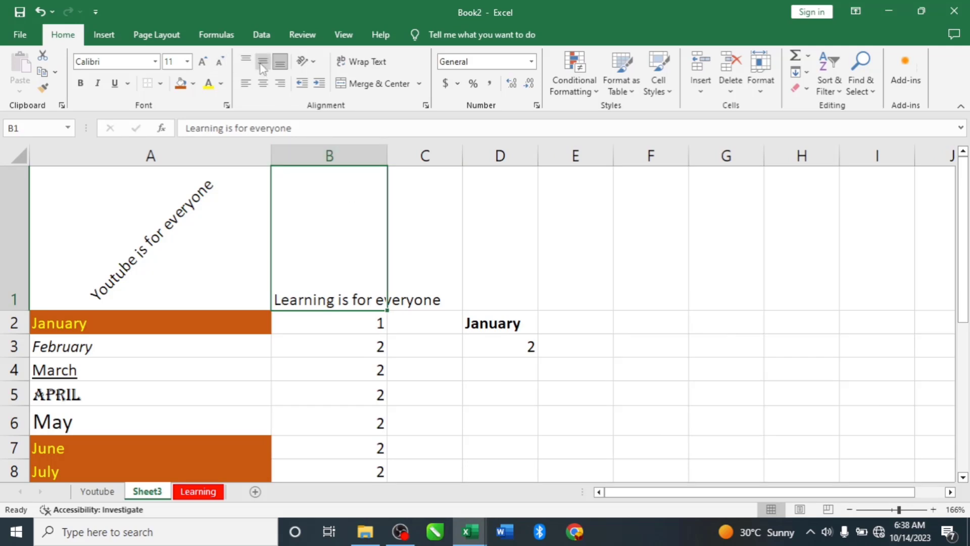
{"action": "left_click", "coordinate": [263, 84]}
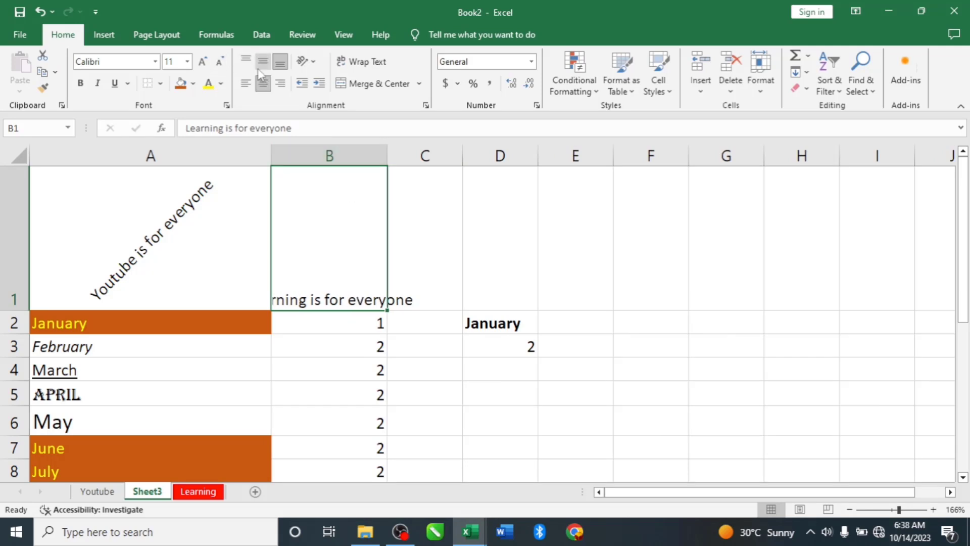
Left-align the heading in cell B1 and wrap its text within the column width
{"action": "left_click", "coordinate": [246, 83]}
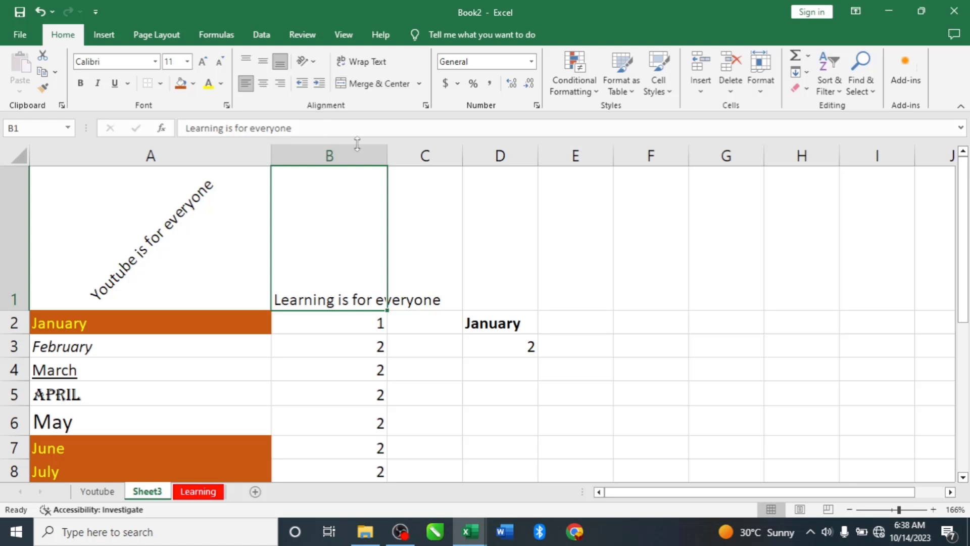
{"action": "left_click", "coordinate": [368, 62]}
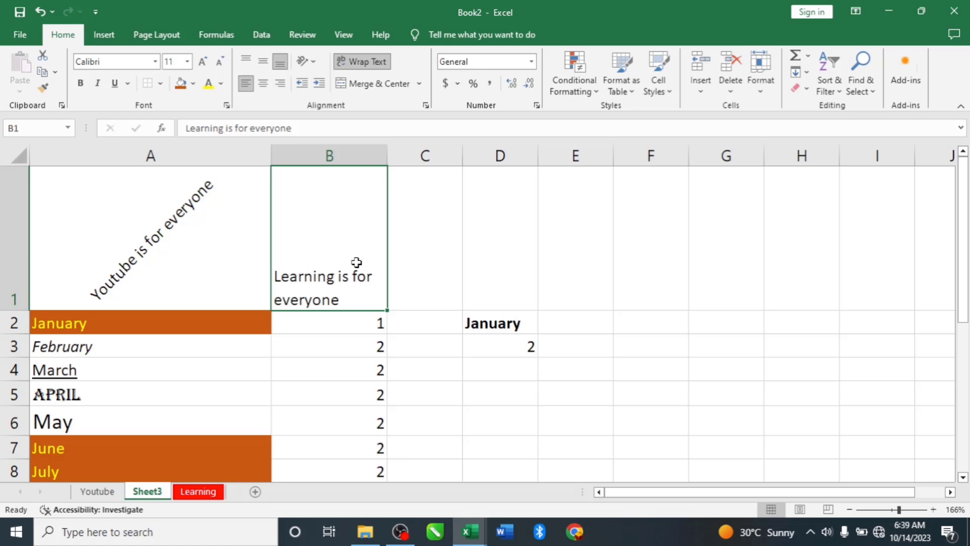
{"action": "scroll", "coordinate": [364, 248], "scroll_direction": "down", "scroll_amount": 2}
{"action": "scroll", "coordinate": [367, 248], "scroll_direction": "up", "scroll_amount": 2}
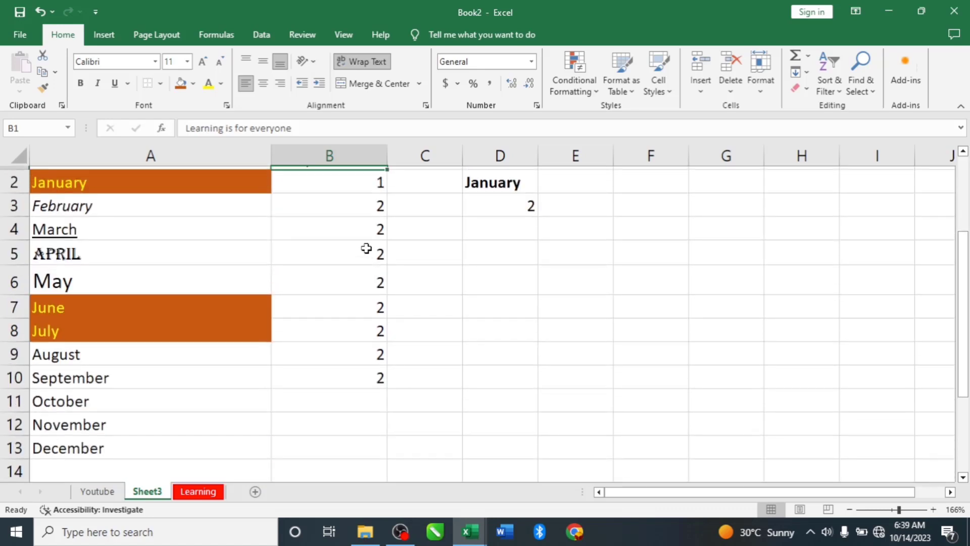
{"action": "scroll", "coordinate": [366, 248], "scroll_direction": "up", "scroll_amount": 1}
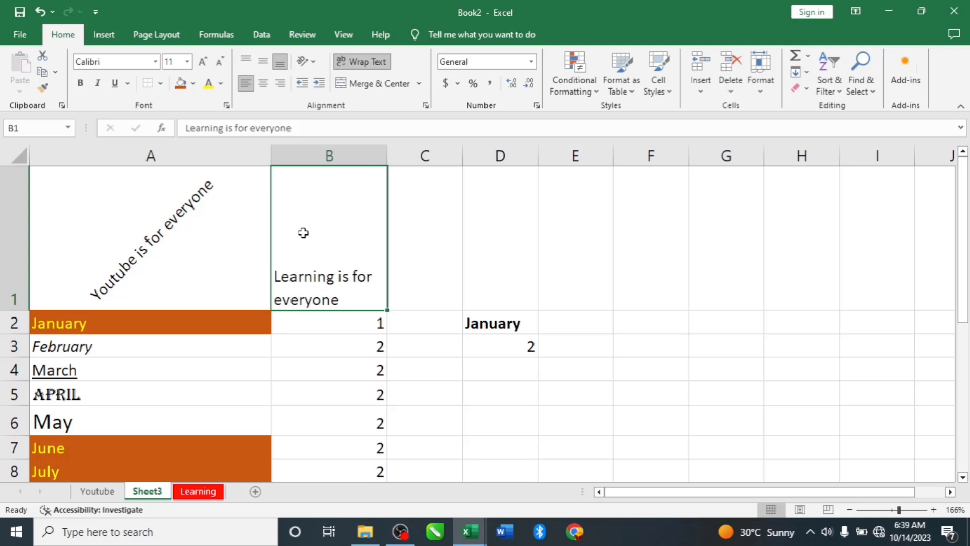
{"action": "scroll", "coordinate": [306, 228], "scroll_direction": "down", "scroll_amount": 1}
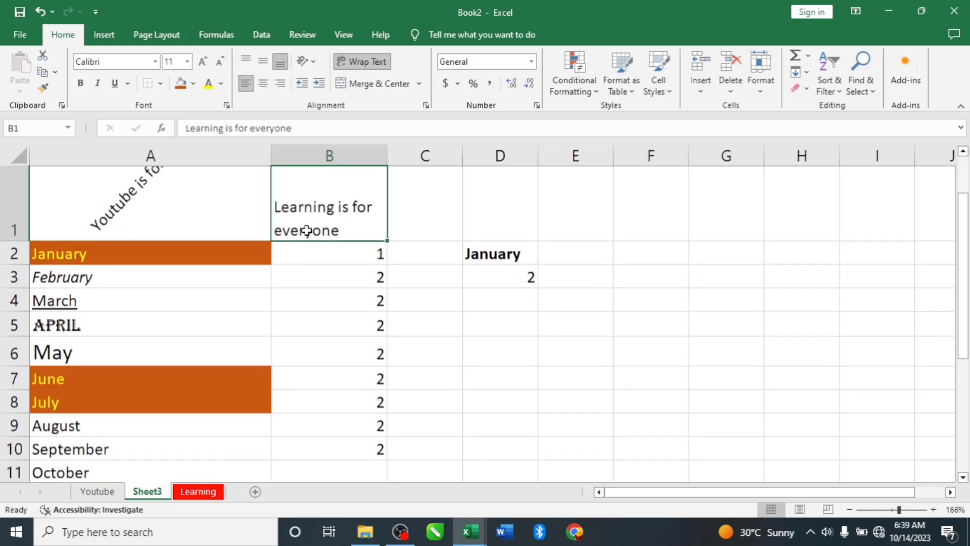
{"action": "scroll", "coordinate": [307, 227], "scroll_direction": "up", "scroll_amount": 1}
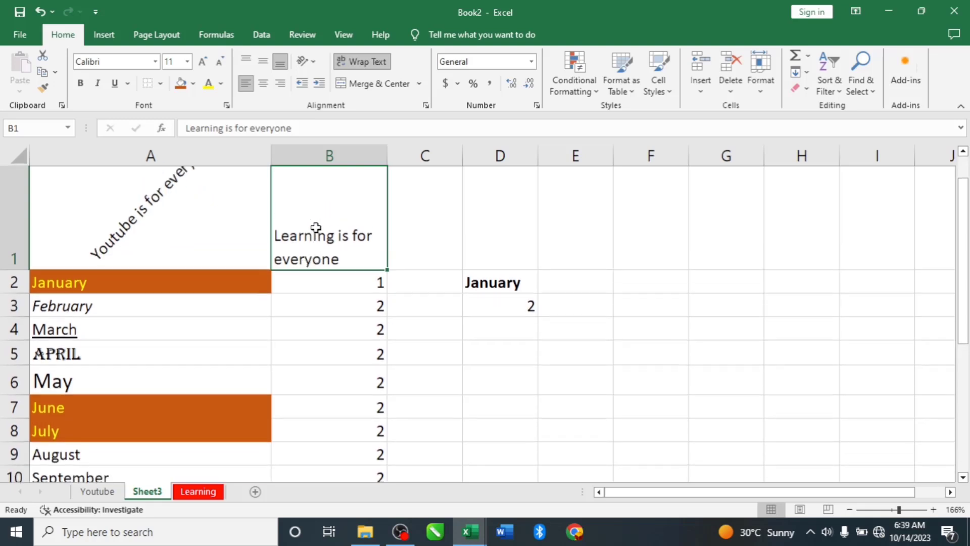
Reduce the height of row 1 to about half
{"action": "left_click", "coordinate": [422, 232]}
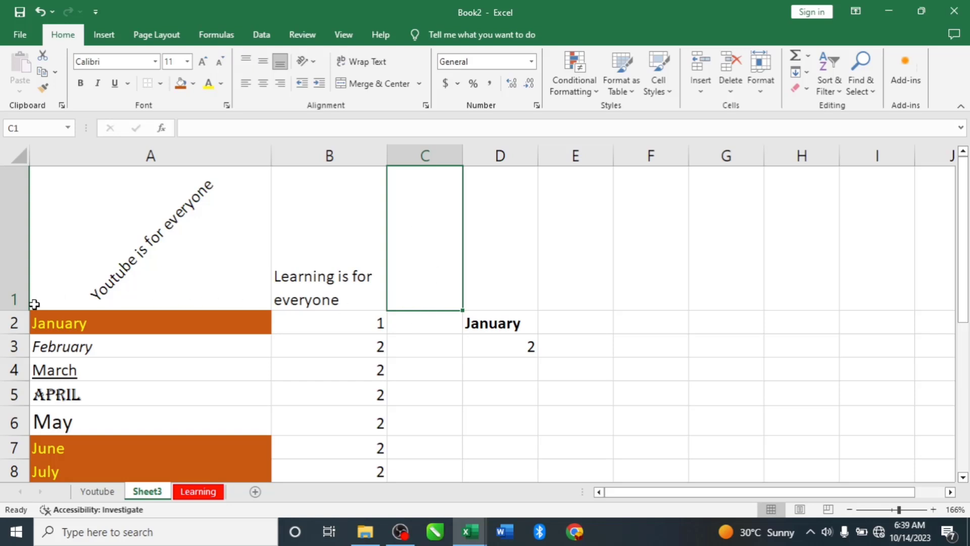
{"action": "left_click_drag", "start_coordinate": [20, 310], "coordinate": [18, 233]}
Merge and centre cells A15 to G15 and enter the title "Learn Digital Skills" in the merged cell
{"action": "scroll", "coordinate": [438, 251], "scroll_direction": "down", "scroll_amount": 4}
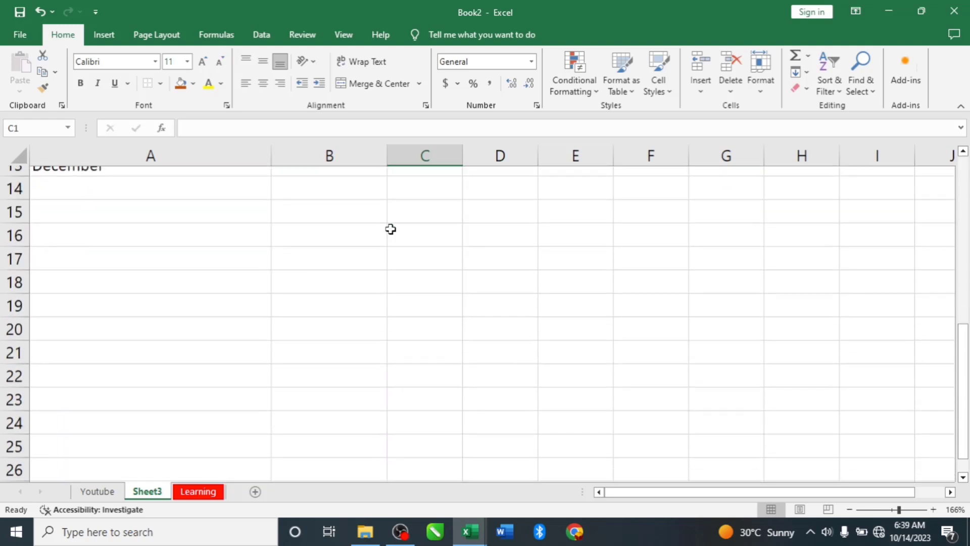
{"action": "left_click_drag", "start_coordinate": [72, 203], "coordinate": [690, 210]}
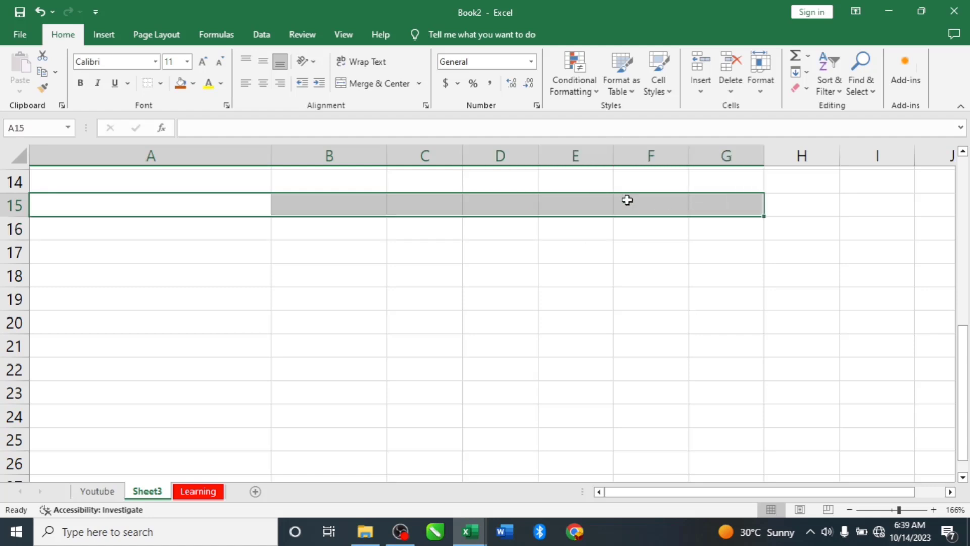
{"action": "left_click", "coordinate": [368, 91]}
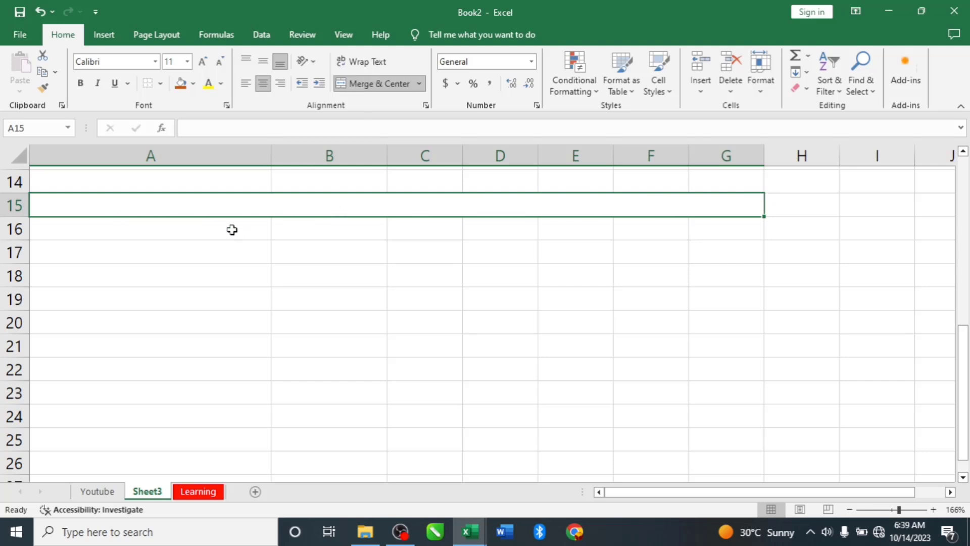
{"action": "double_click", "coordinate": [218, 208]}
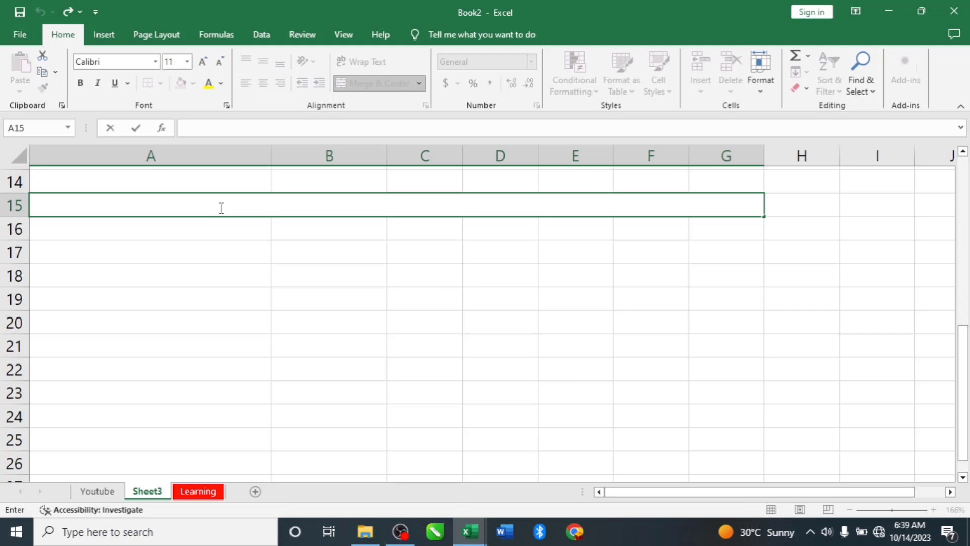
{"action": "type", "text": "Learn D"}
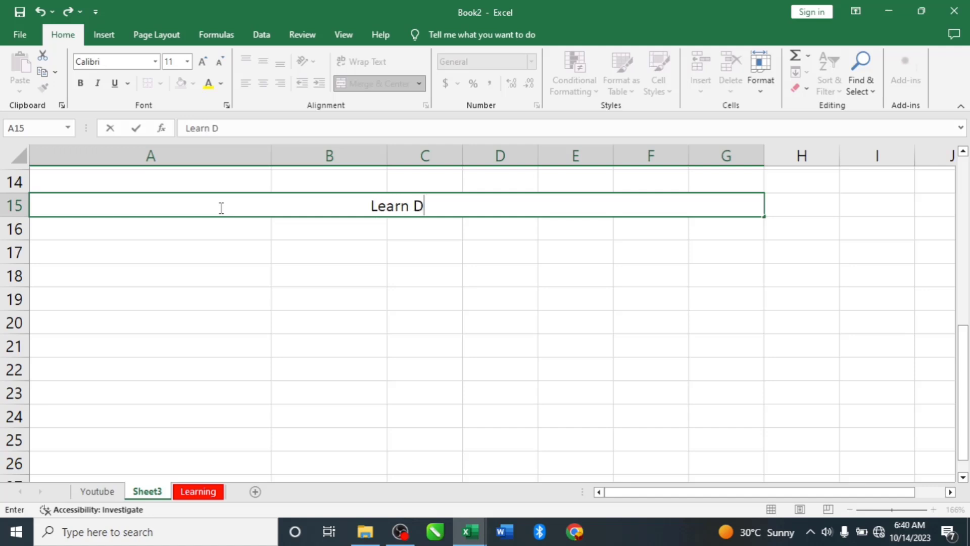
{"action": "type", "text": "igital "}
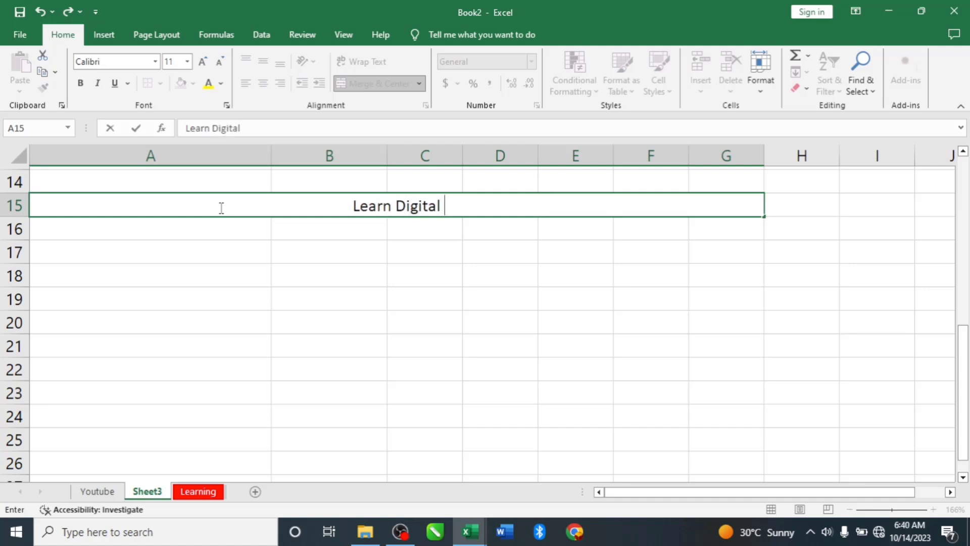
{"action": "type", "text": "Skills"}
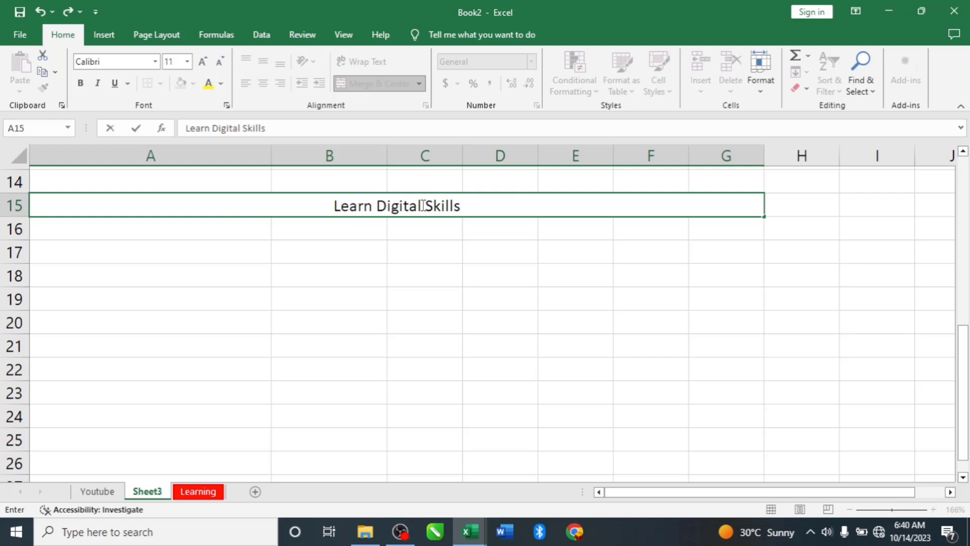
Enlarge the title in row 15 to font size 16 and middle-align it vertically
{"action": "left_click_drag", "start_coordinate": [460, 206], "coordinate": [310, 206]}
{"action": "left_click", "coordinate": [203, 62]}
{"action": "left_click", "coordinate": [202, 61]}
{"action": "left_click", "coordinate": [203, 62]}
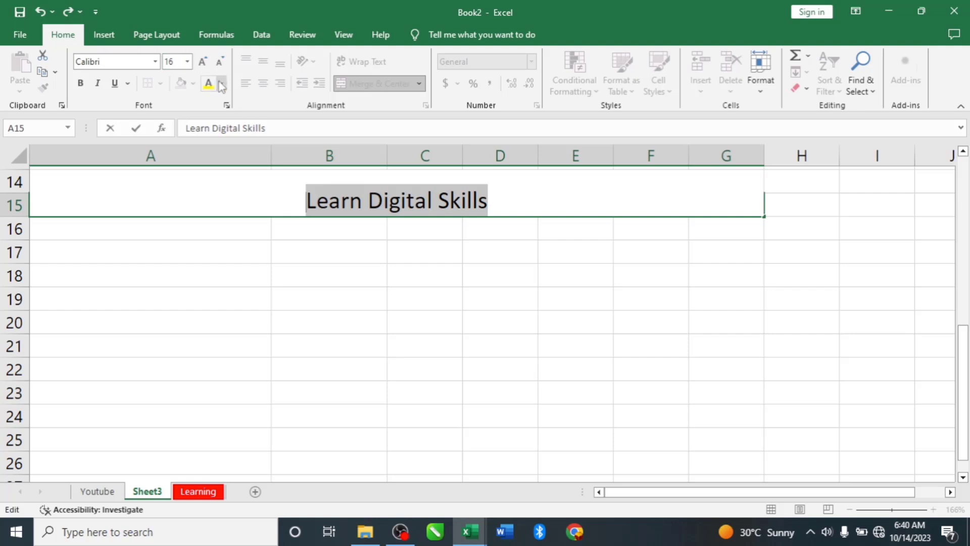
{"action": "left_click", "coordinate": [262, 294]}
{"action": "left_click", "coordinate": [277, 202]}
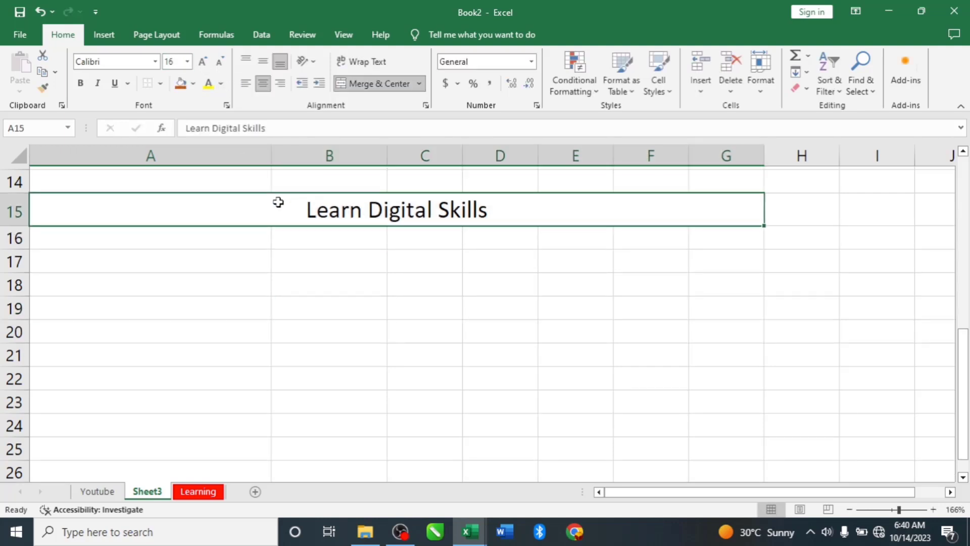
{"action": "left_click", "coordinate": [263, 61]}
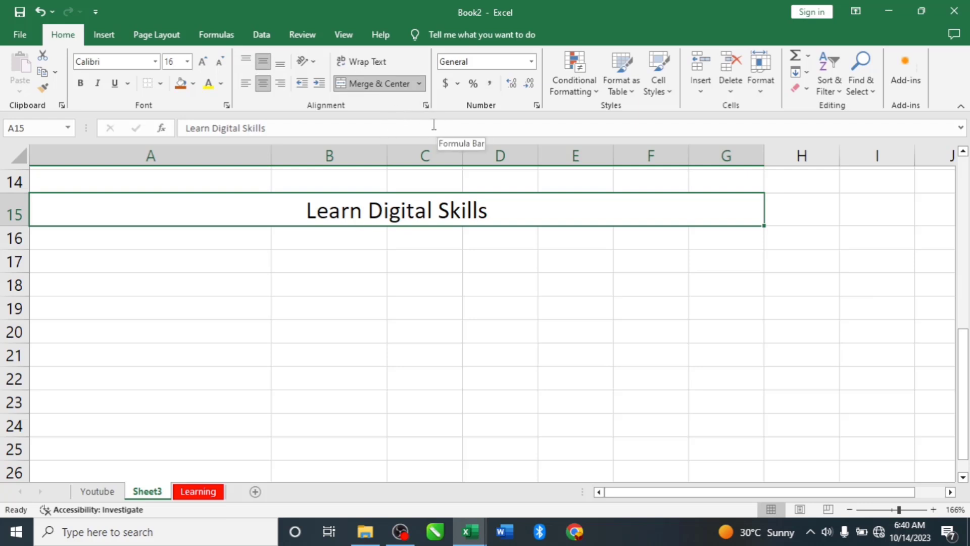
Insert a heart shape starting in cell E4 and shrink it to about 0.57 by 0.57 inches
{"action": "scroll", "coordinate": [399, 226], "scroll_direction": "up", "scroll_amount": 5}
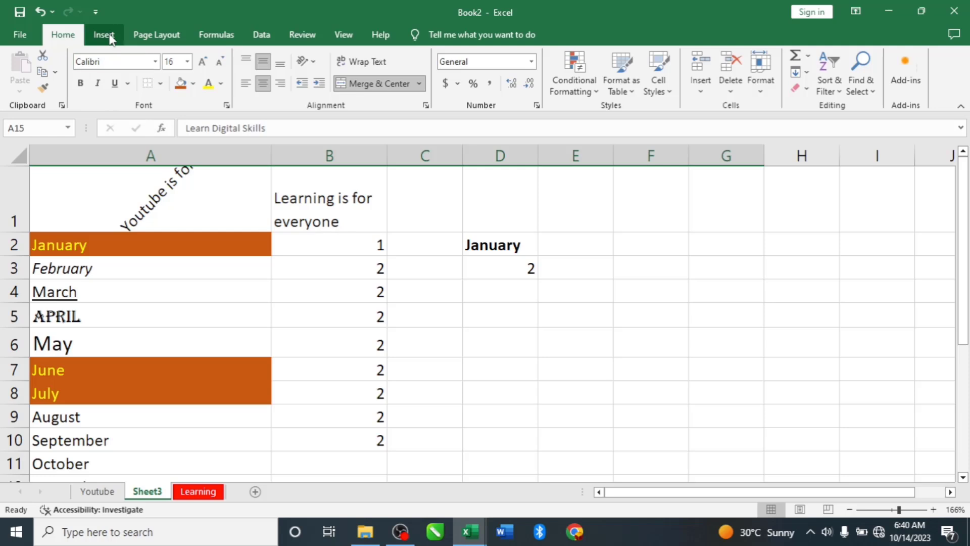
{"action": "left_click", "coordinate": [104, 36]}
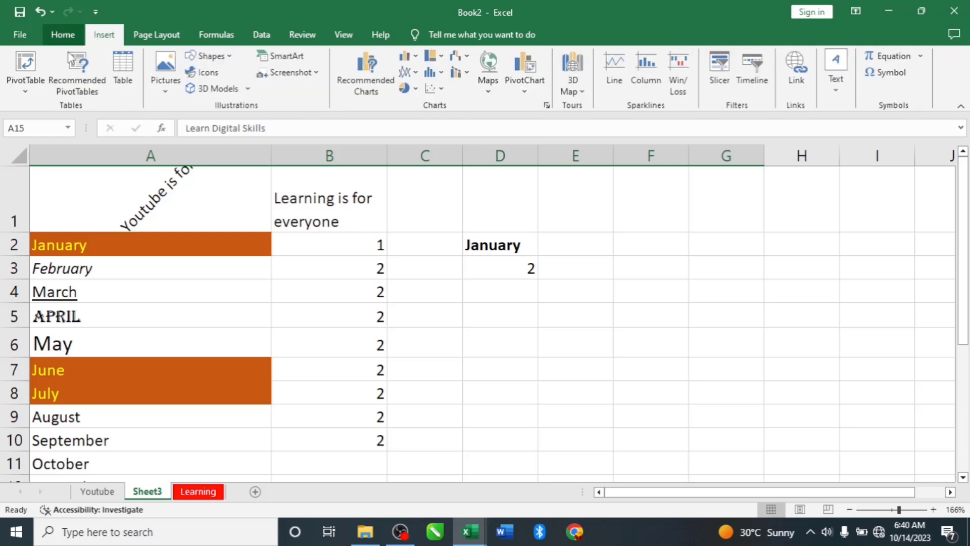
{"action": "left_click", "coordinate": [168, 93]}
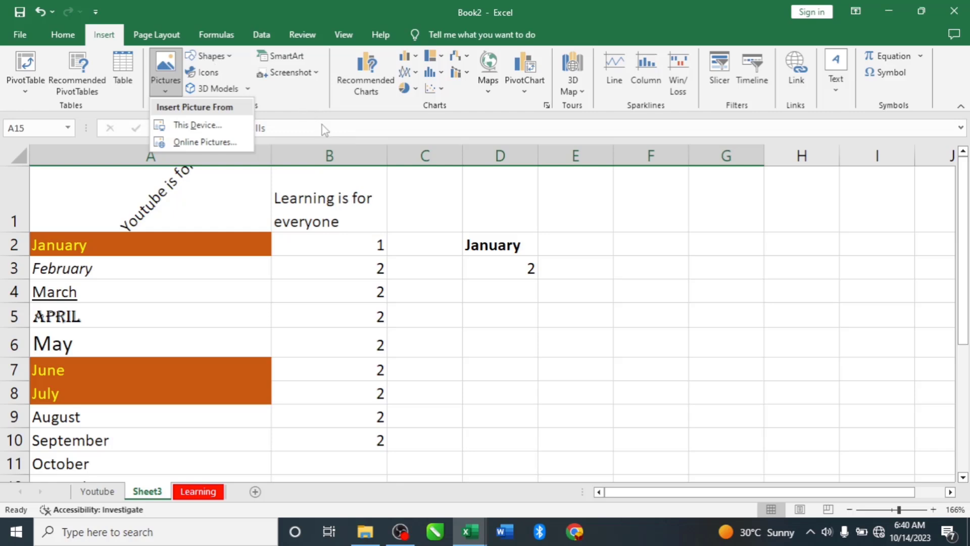
{"action": "left_click", "coordinate": [299, 99]}
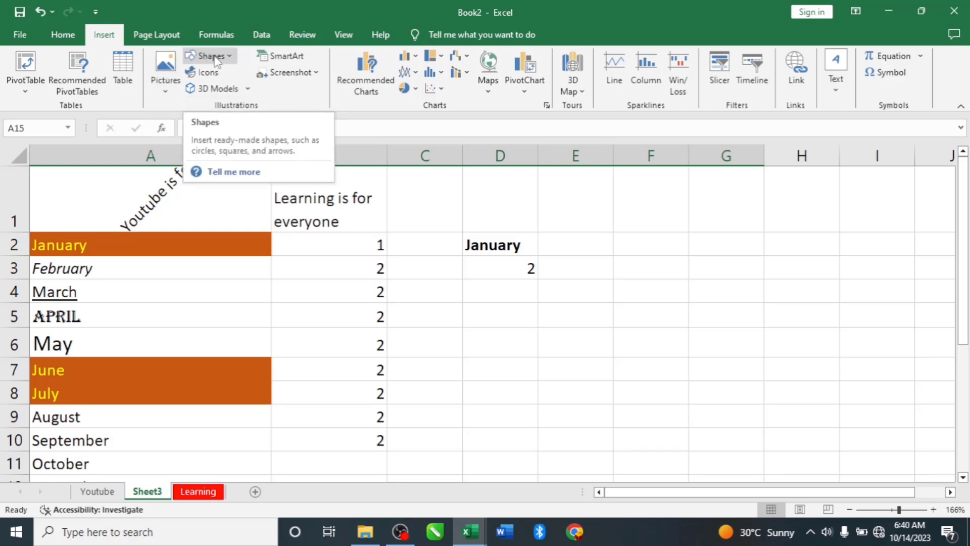
{"action": "left_click", "coordinate": [216, 60]}
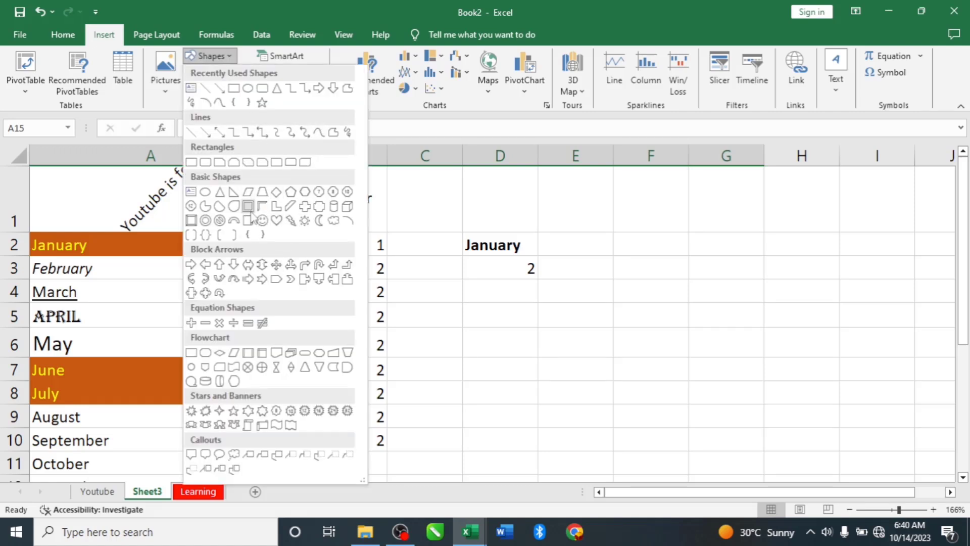
{"action": "left_click", "coordinate": [277, 222]}
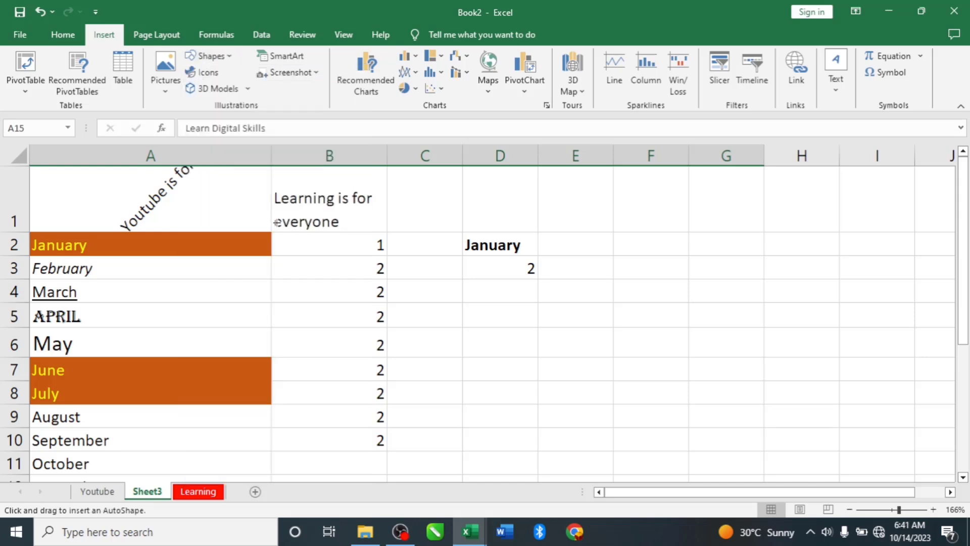
{"action": "left_click", "coordinate": [561, 288]}
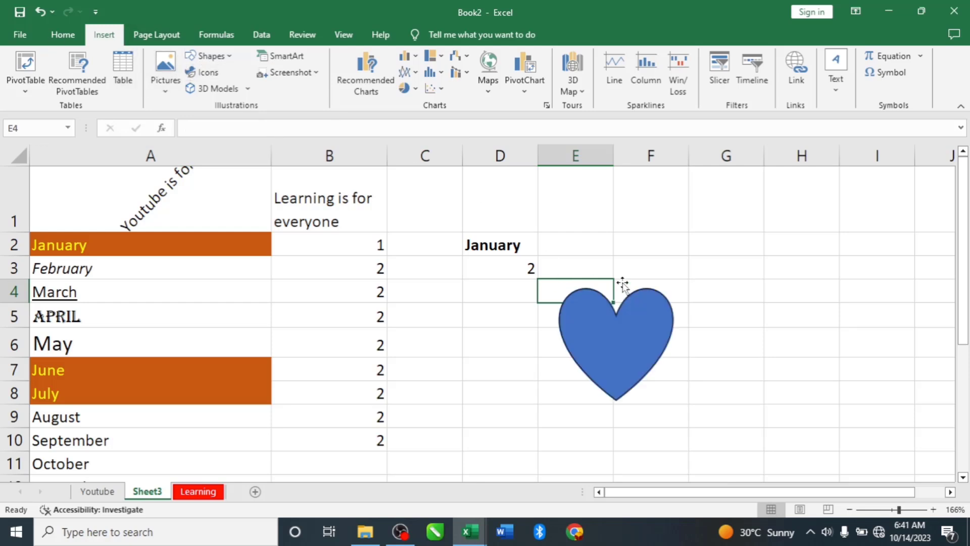
{"action": "left_click", "coordinate": [655, 330]}
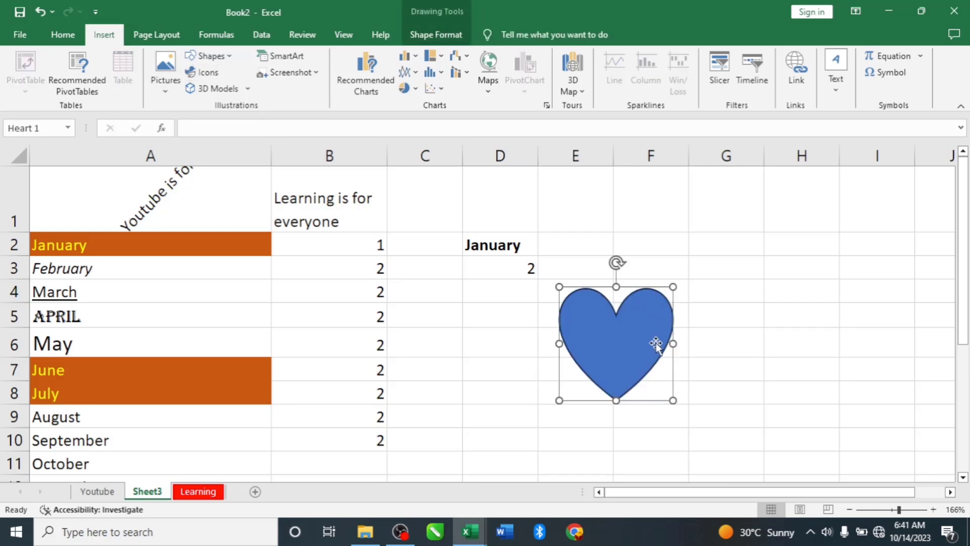
{"action": "mouse_move", "coordinate": [675, 402]}
{"action": "left_mouse_down"}
{"action": "mouse_move", "coordinate": [639, 366]}
{"action": "mouse_move", "coordinate": [682, 364]}
{"action": "mouse_move", "coordinate": [674, 373]}
{"action": "mouse_move", "coordinate": [643, 363]}
{"action": "mouse_move", "coordinate": [701, 389]}
{"action": "mouse_move", "coordinate": [632, 345]}
{"action": "mouse_move", "coordinate": [704, 385]}
{"action": "mouse_move", "coordinate": [704, 369]}
{"action": "mouse_move", "coordinate": [685, 378]}
{"action": "mouse_move", "coordinate": [611, 320]}
{"action": "mouse_move", "coordinate": [700, 392]}
{"action": "mouse_move", "coordinate": [678, 362]}
{"action": "mouse_move", "coordinate": [893, 362]}
{"action": "mouse_move", "coordinate": [704, 362]}
{"action": "mouse_move", "coordinate": [774, 252]}
{"action": "mouse_move", "coordinate": [769, 426]}
{"action": "mouse_move", "coordinate": [623, 325]}
{"action": "left_mouse_up"}
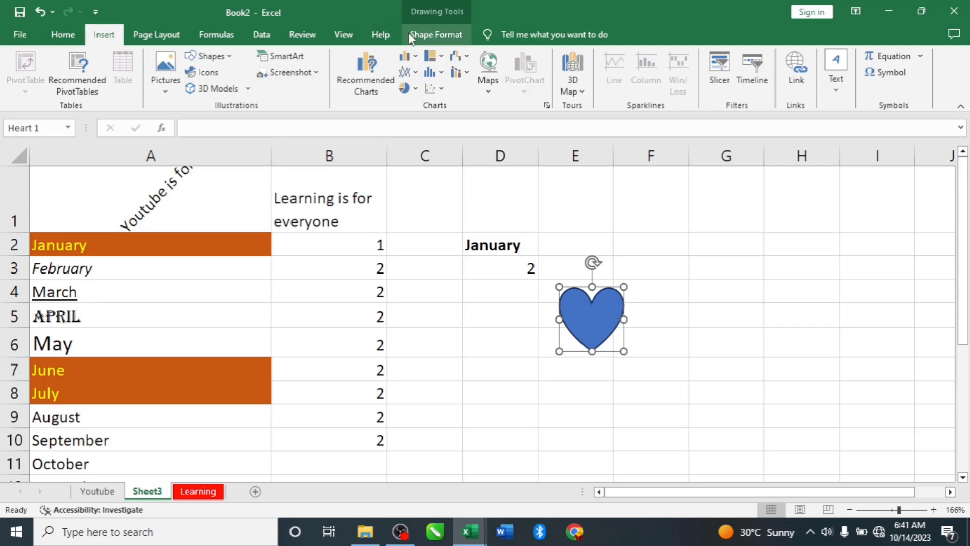
Fill the heart shape with the dark orange theme colour
{"action": "double_click", "coordinate": [579, 326]}
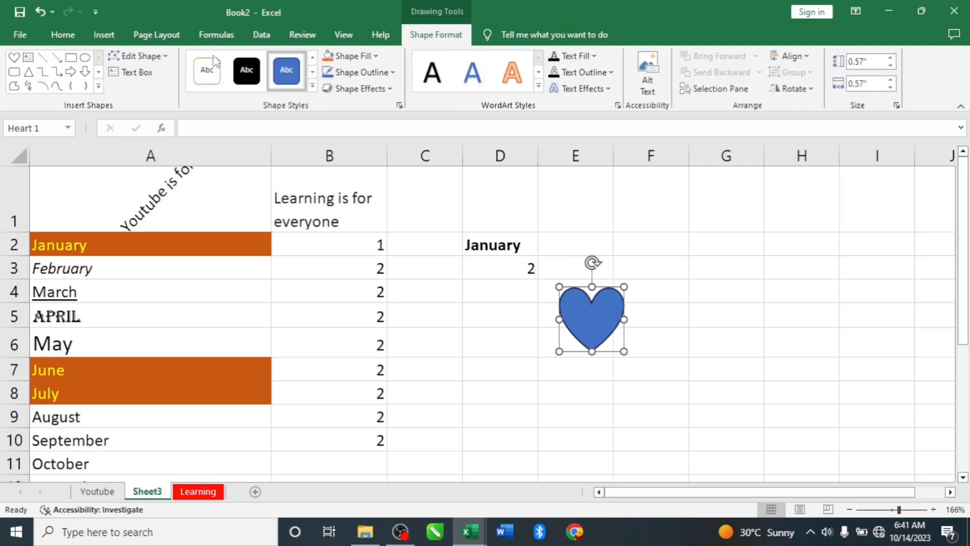
{"action": "left_click", "coordinate": [348, 57]}
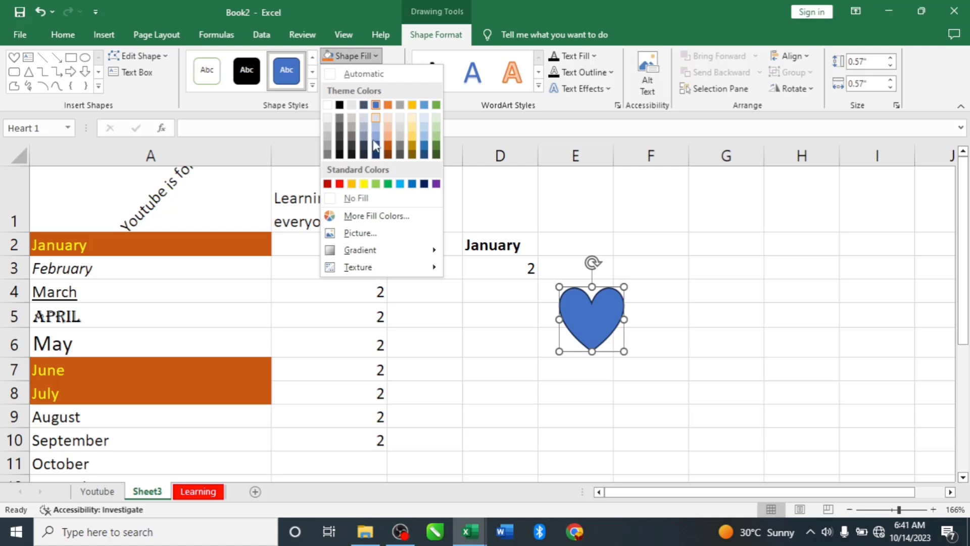
{"action": "left_click", "coordinate": [388, 152]}
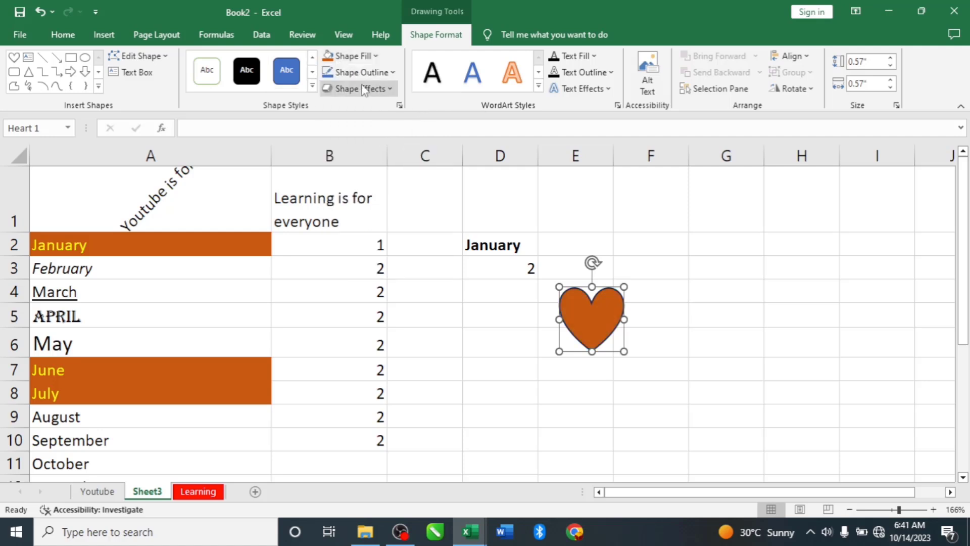
{"action": "left_click", "coordinate": [394, 74]}
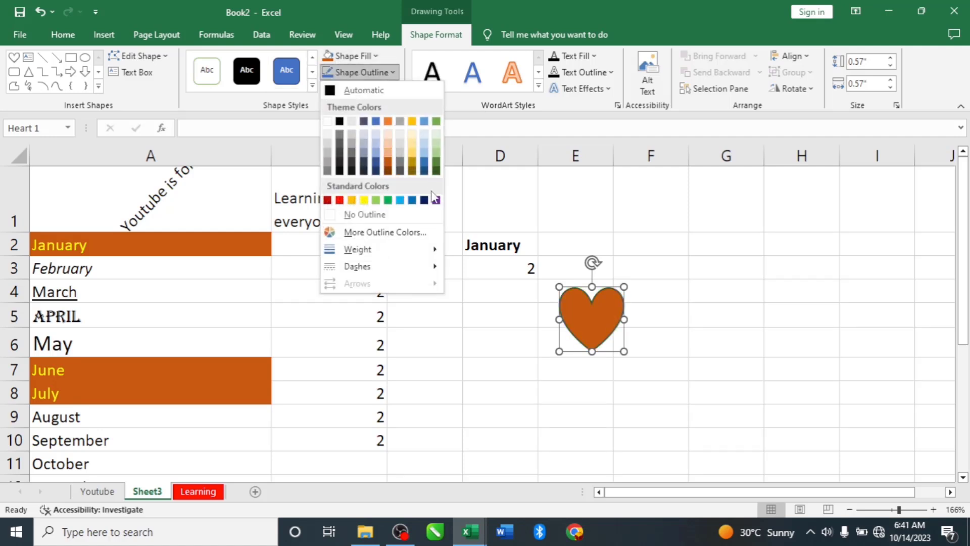
{"action": "left_click", "coordinate": [466, 122]}
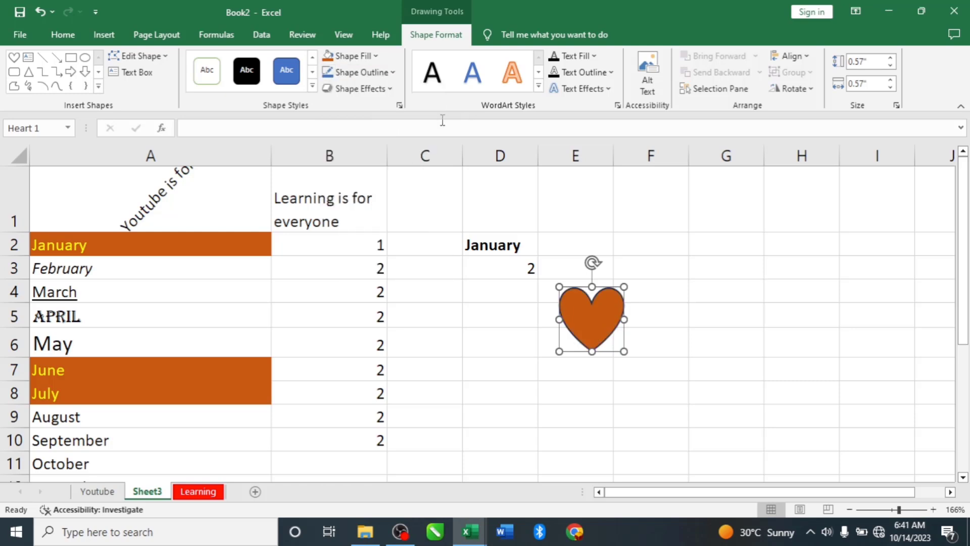
{"action": "left_click", "coordinate": [371, 91]}
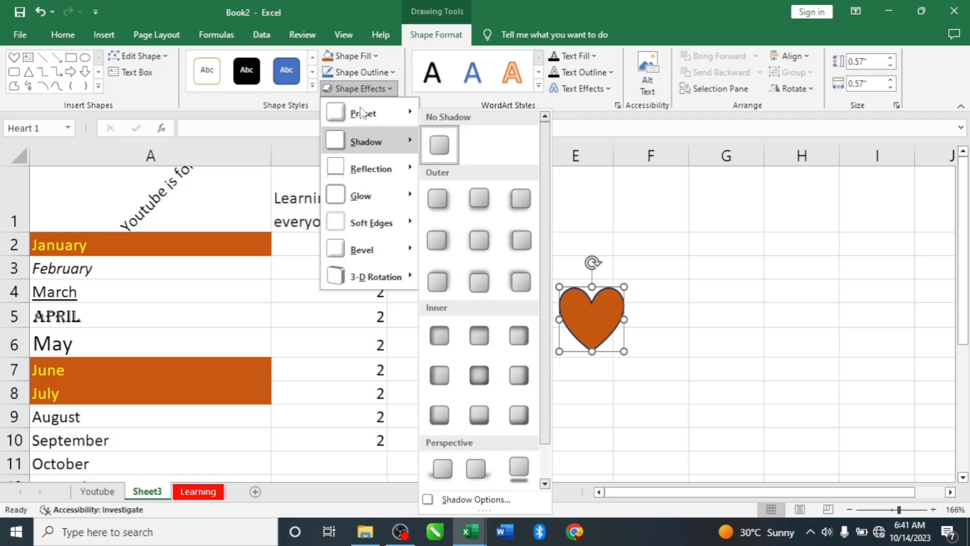
{"action": "key", "text": "Escape"}
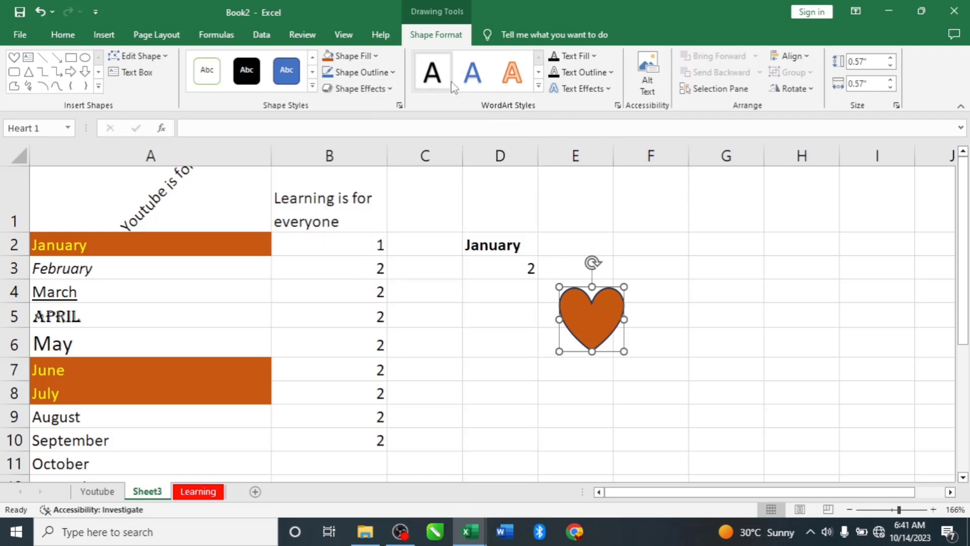
{"action": "left_click", "coordinate": [540, 85]}
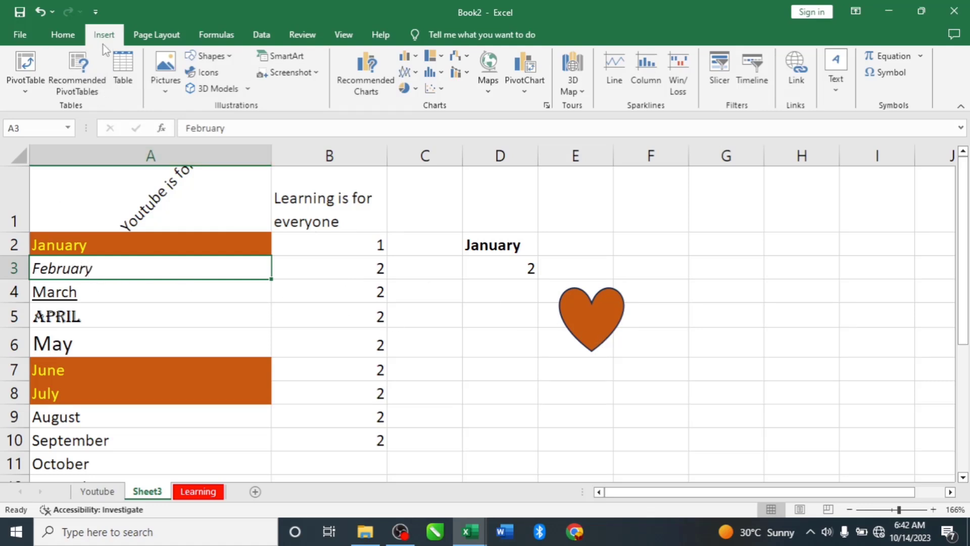
Add the WordArt command to the Quick Access Toolbar
{"action": "left_click", "coordinate": [836, 83]}
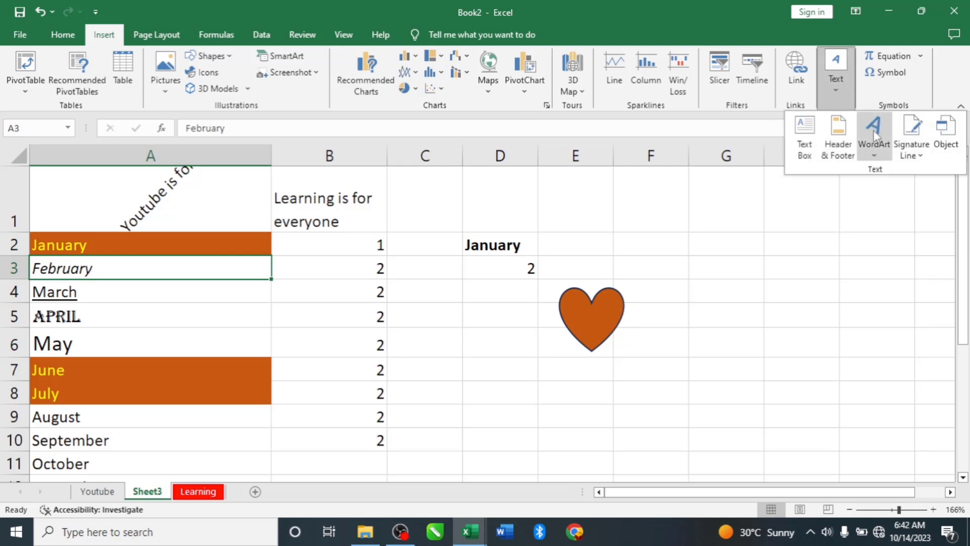
{"action": "left_click", "coordinate": [876, 144]}
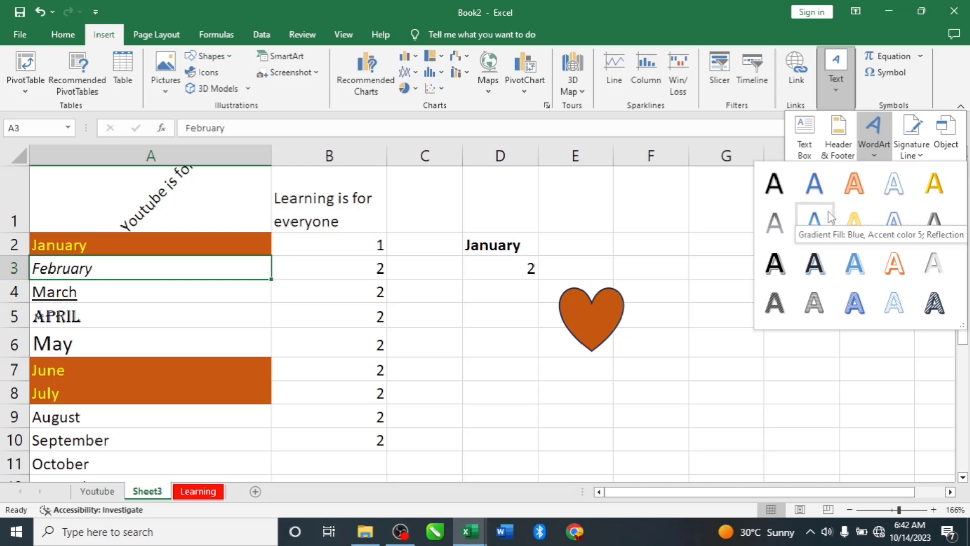
{"action": "left_click", "coordinate": [878, 124]}
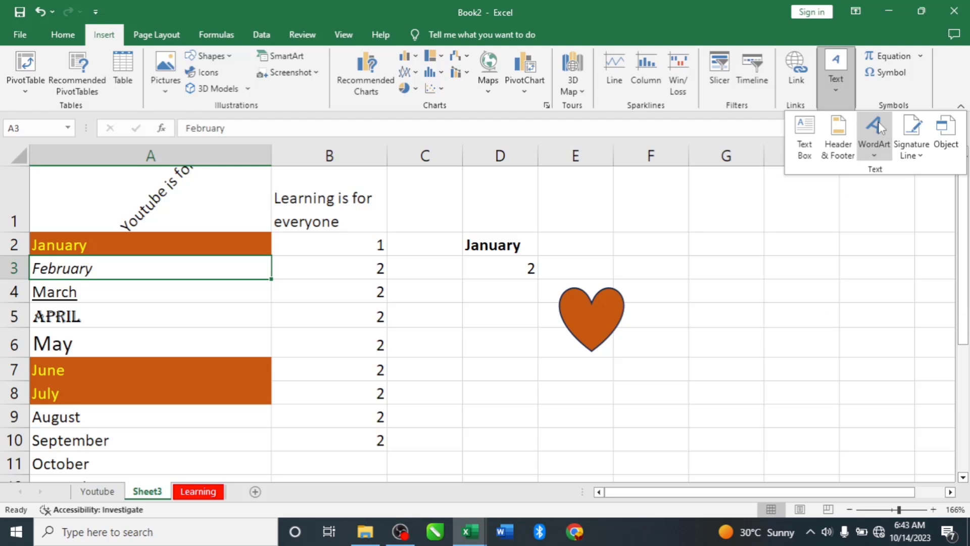
{"action": "right_click", "coordinate": [875, 131]}
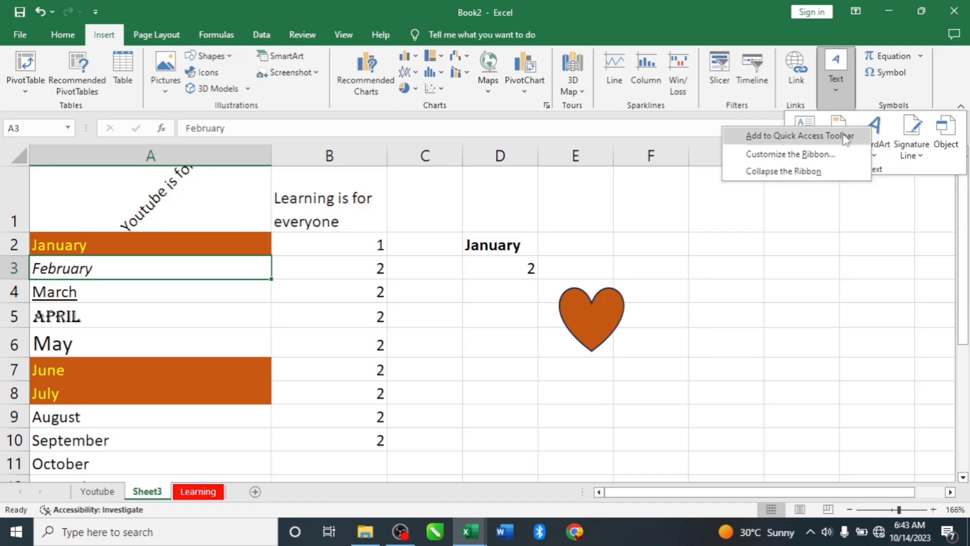
{"action": "left_click", "coordinate": [796, 136]}
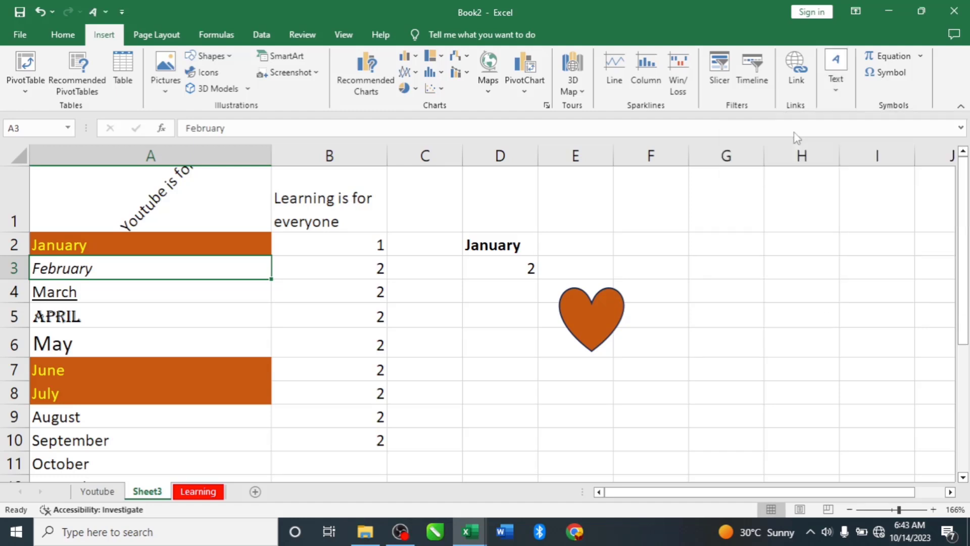
{"action": "left_click", "coordinate": [105, 12]}
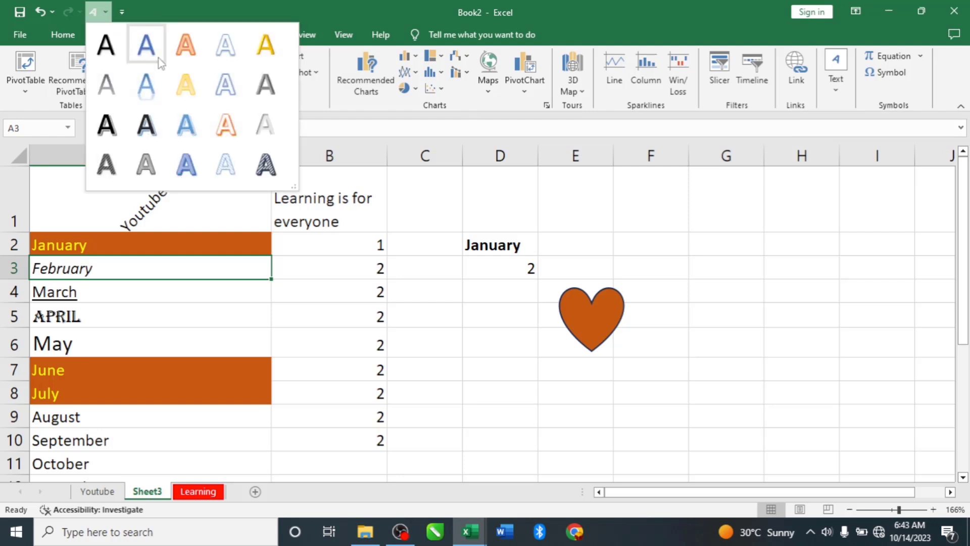
{"action": "left_click", "coordinate": [225, 124]}
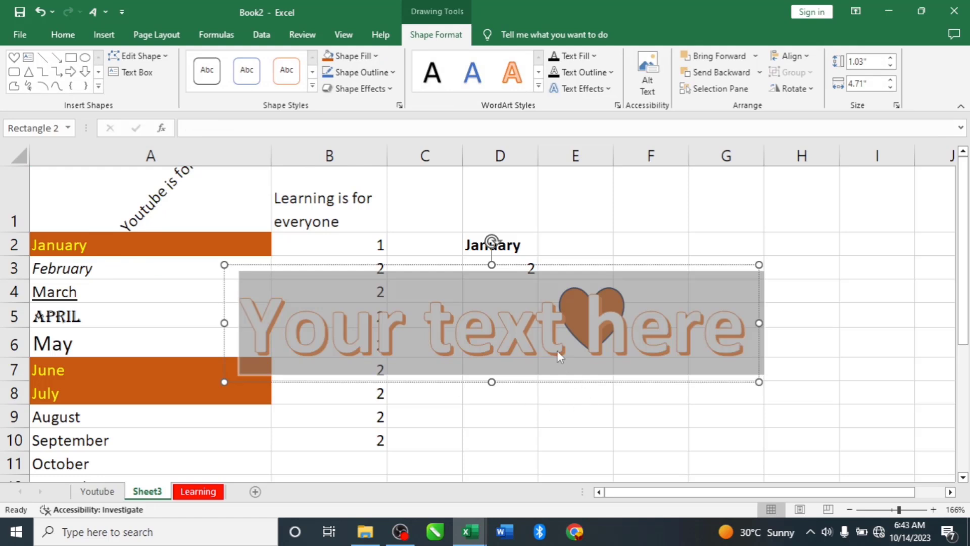
{"action": "key", "text": "Delete"}
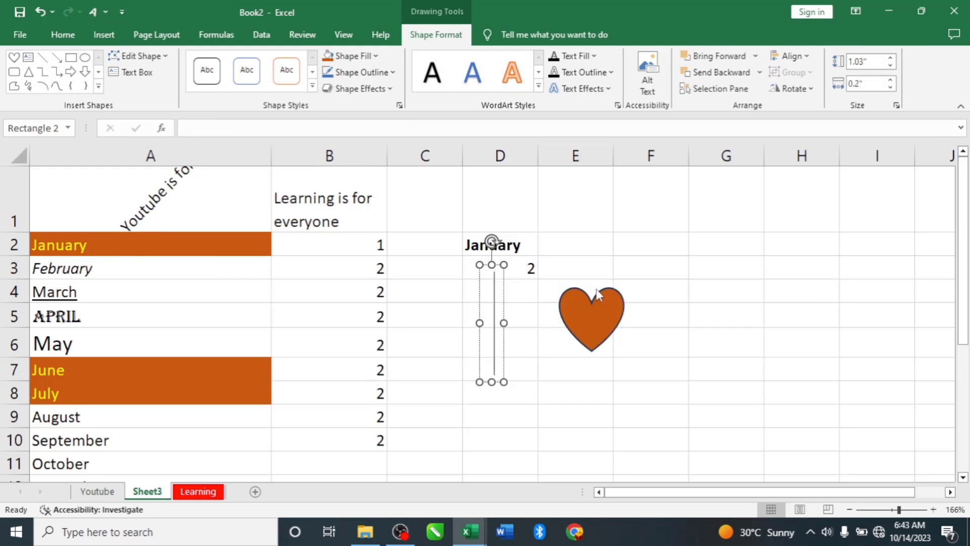
Insert a solid grey WordArt with a dark outline and replace its placeholder text with "tn nm , m, m"
{"action": "left_click", "coordinate": [102, 12]}
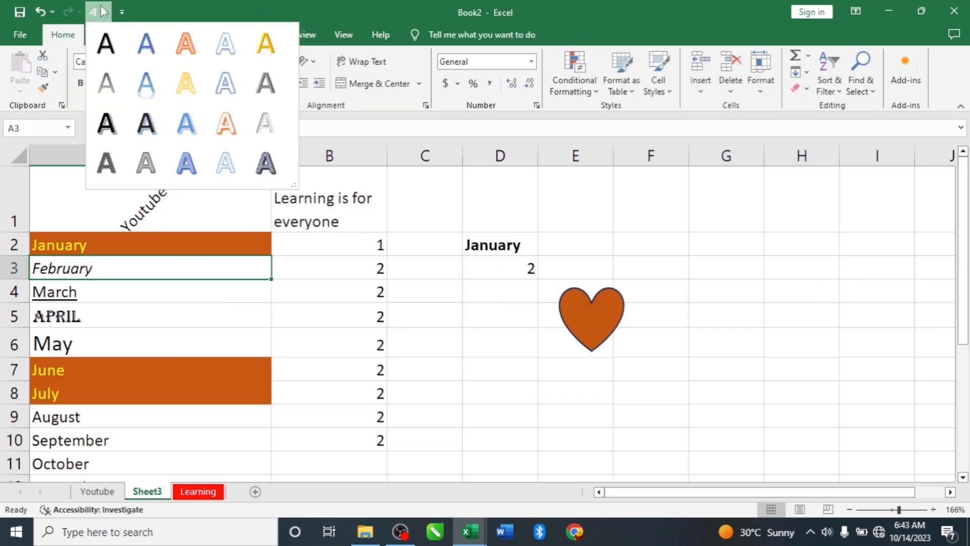
{"action": "left_click", "coordinate": [145, 164]}
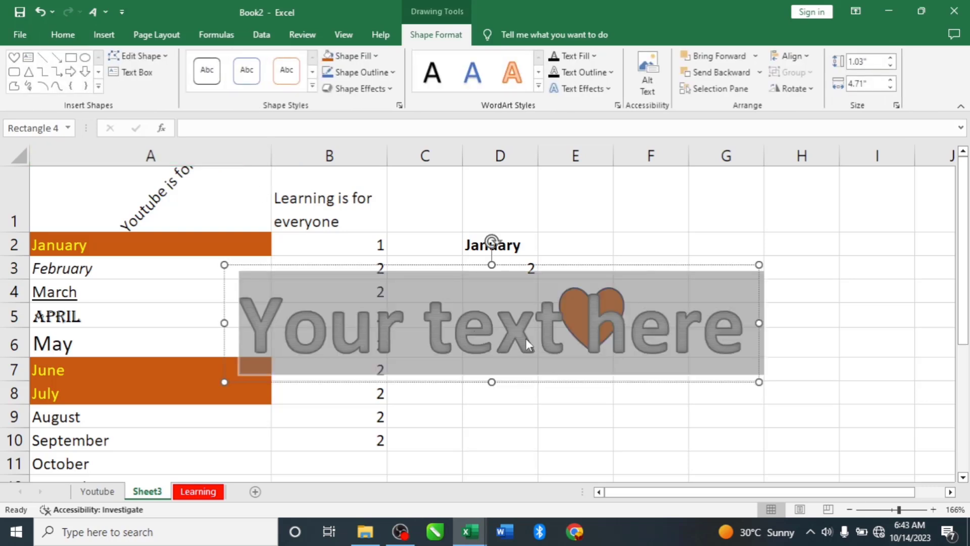
{"action": "double_click", "coordinate": [319, 324]}
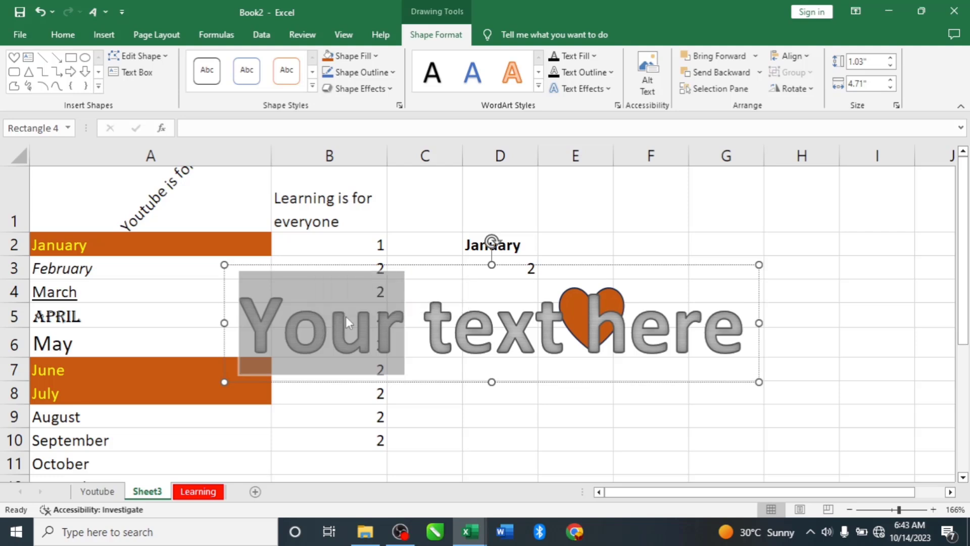
{"action": "key", "text": "ctrl+a"}
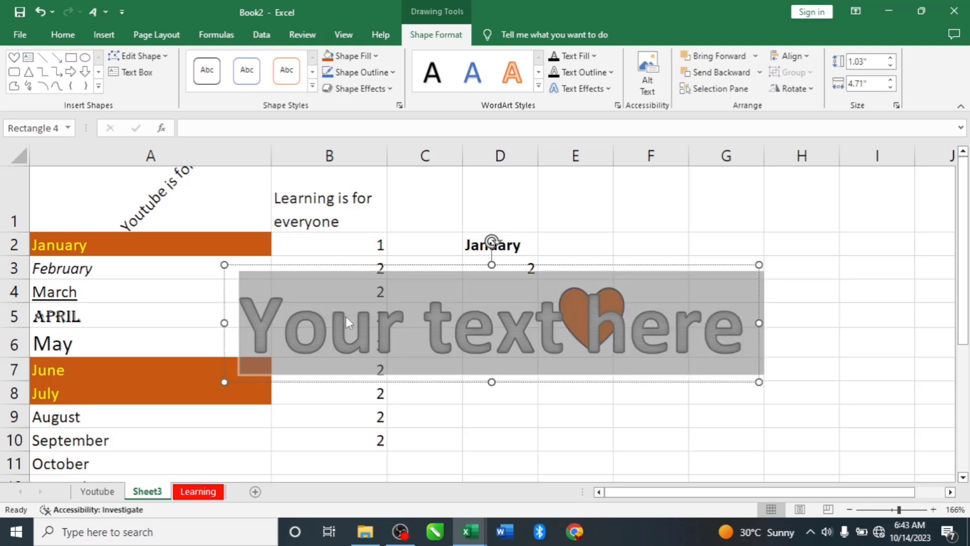
{"action": "type", "text": "tn nm , m, m"}
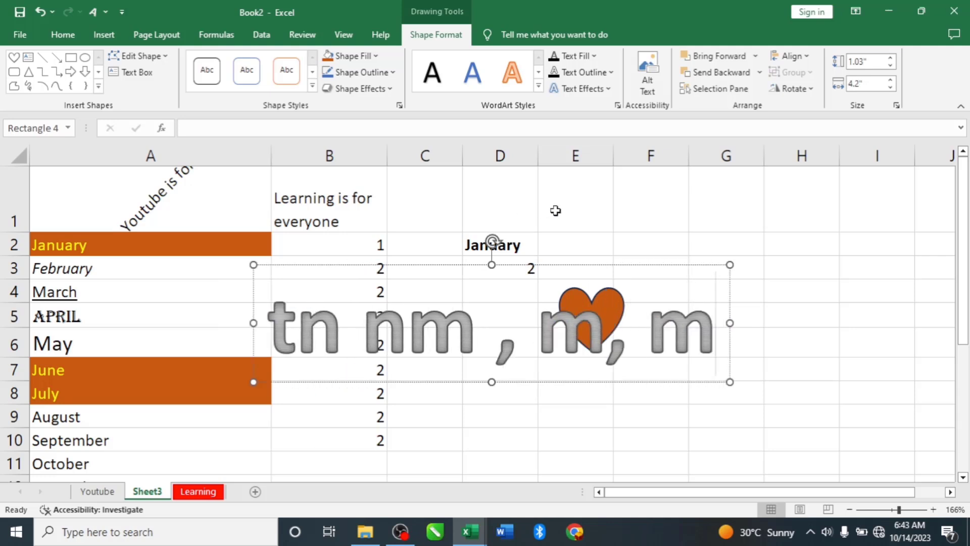
Resize the WordArt box to about 0.59 inches high by 4.34 inches wide, below the heart, and deselect it
{"action": "left_click_drag", "start_coordinate": [730, 265], "coordinate": [457, 283]}
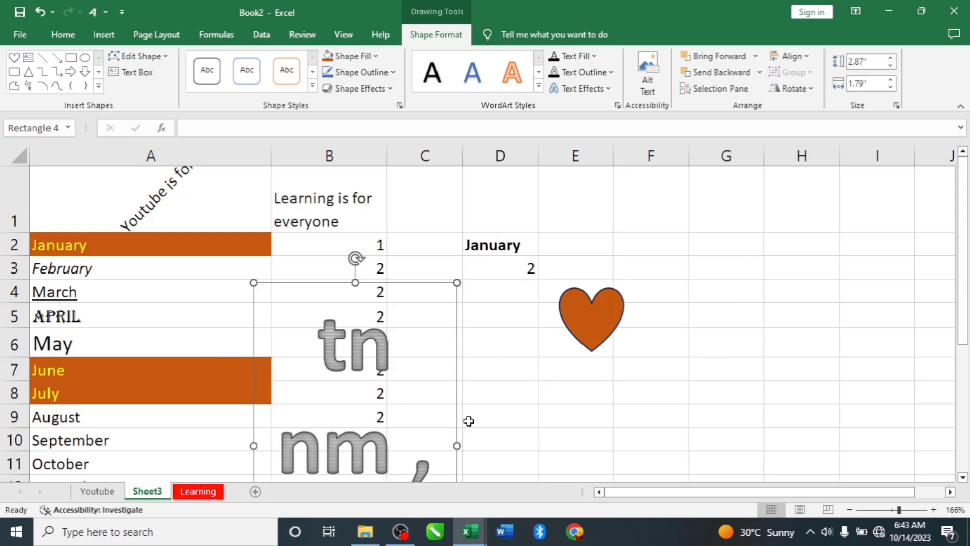
{"action": "left_click_drag", "start_coordinate": [457, 445], "coordinate": [752, 316]}
{"action": "left_click_drag", "start_coordinate": [500, 282], "coordinate": [500, 332]}
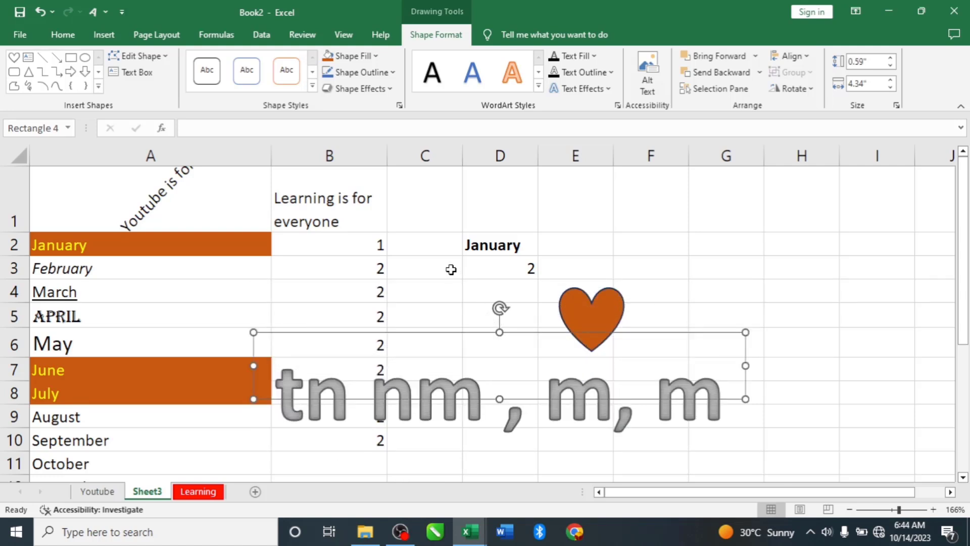
{"action": "left_click", "coordinate": [202, 309]}
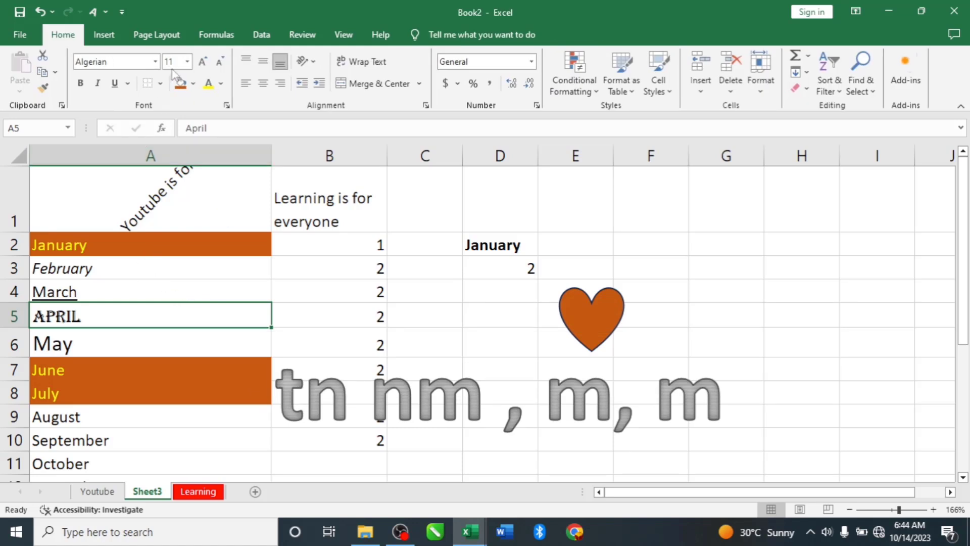
{"action": "left_click", "coordinate": [145, 36]}
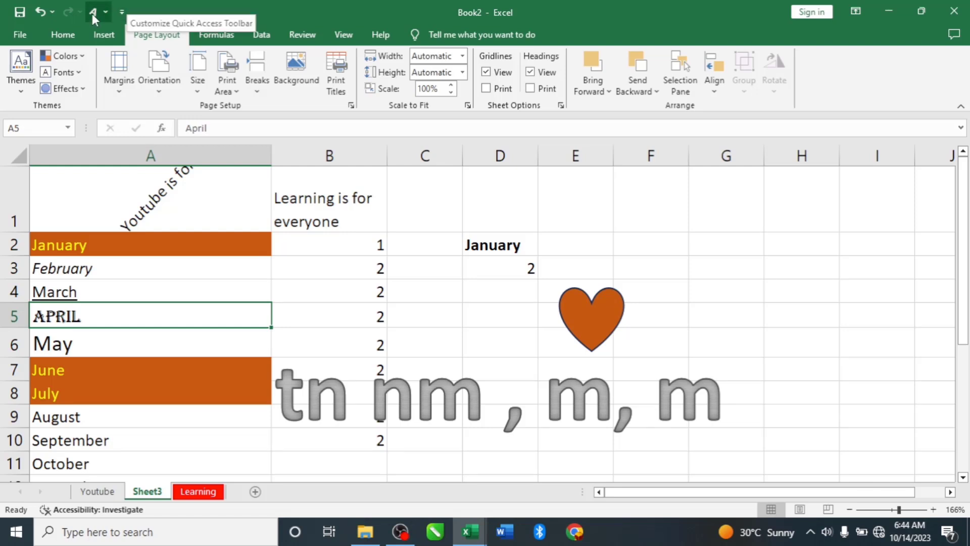
{"action": "left_click", "coordinate": [104, 32]}
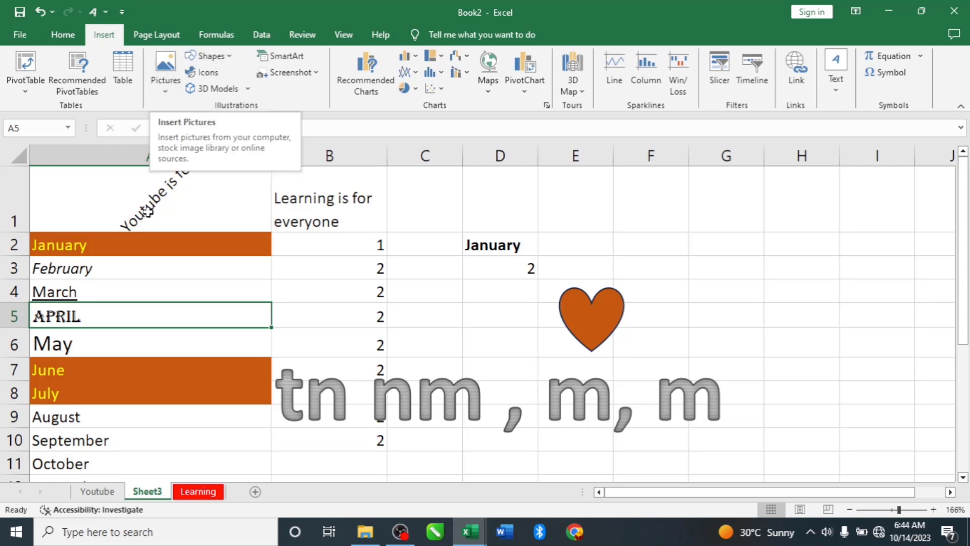
{"action": "left_click", "coordinate": [104, 263]}
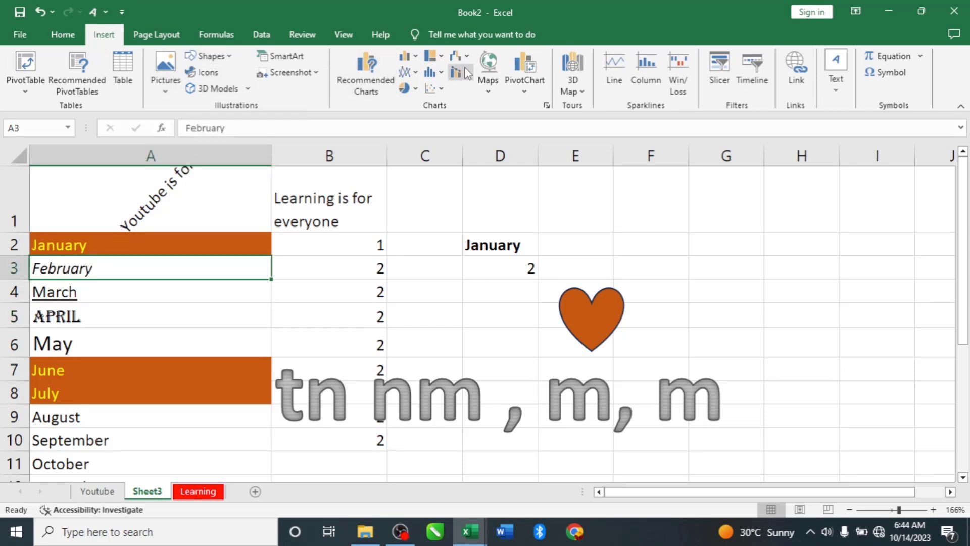
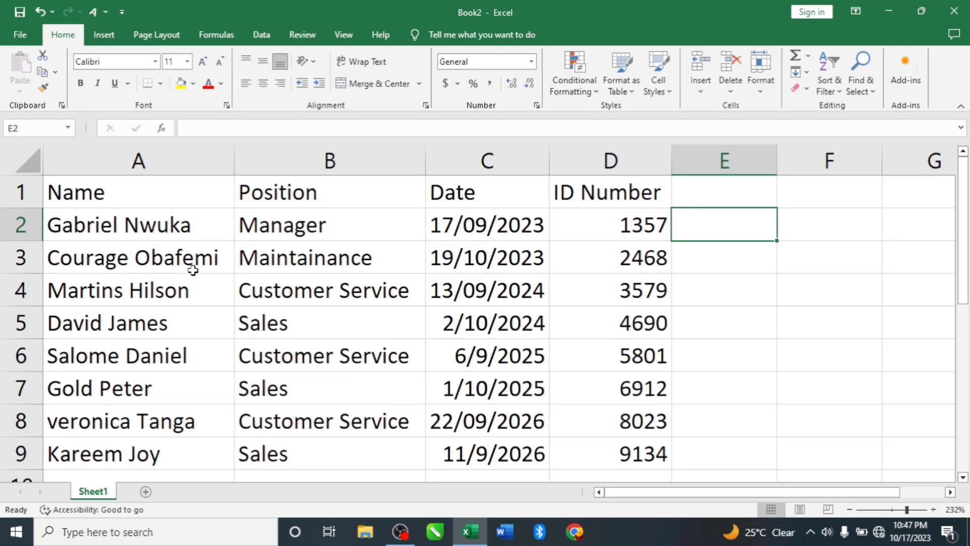
Format the staff data in A1:D9 as a table with headers, using the light style with a solid blue header row
{"action": "left_click", "coordinate": [314, 261]}
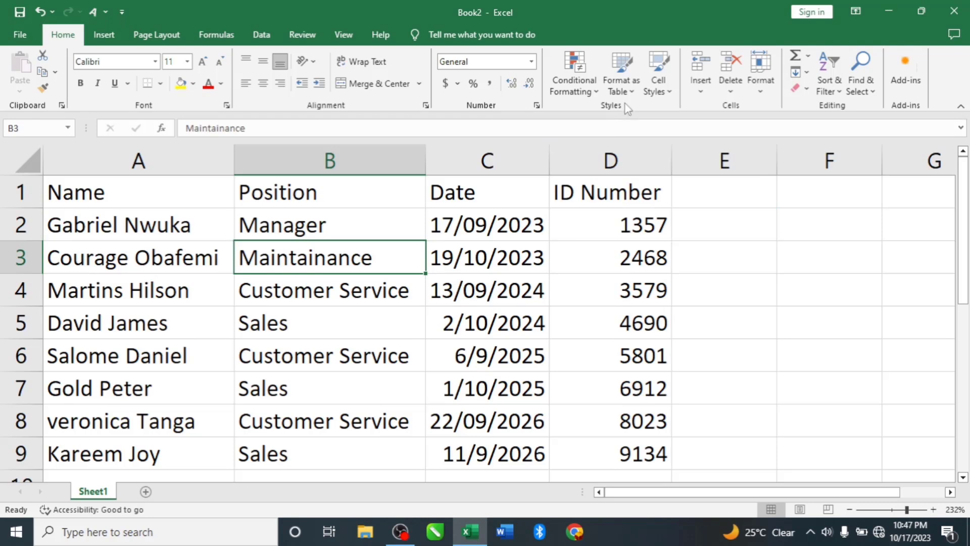
{"action": "left_click", "coordinate": [628, 93]}
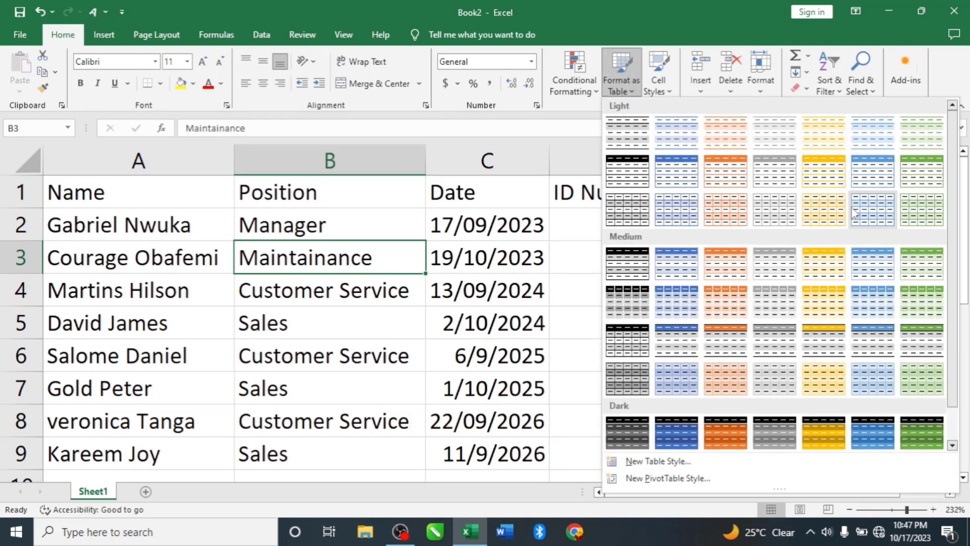
{"action": "left_click", "coordinate": [684, 173]}
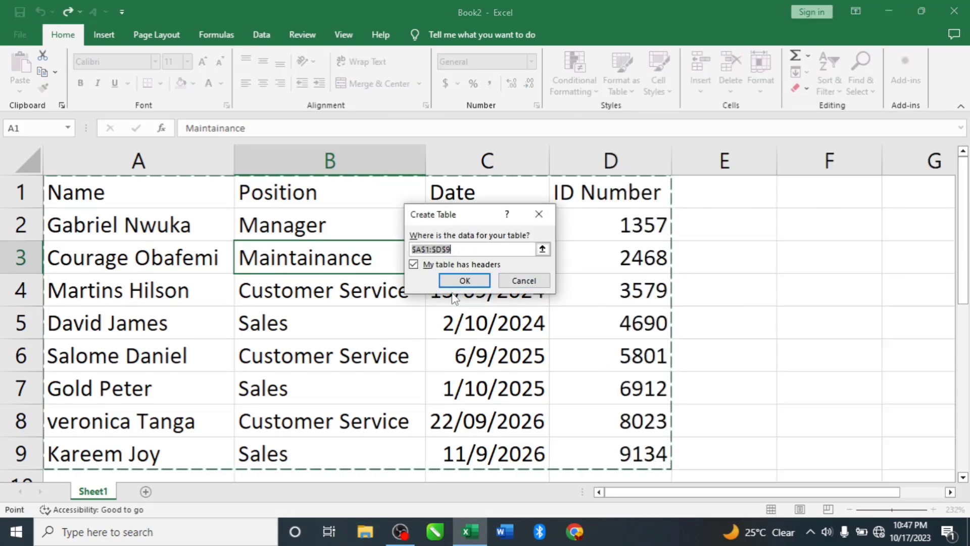
{"action": "left_click", "coordinate": [464, 281]}
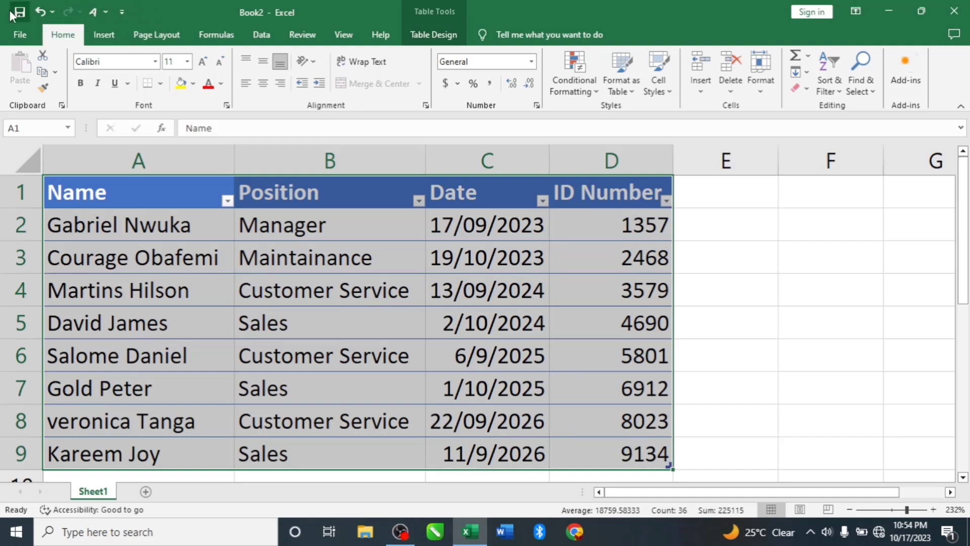
Open the full Quick Access Toolbar customisation options and list the commands not in the ribbon
{"action": "left_click", "coordinate": [123, 11]}
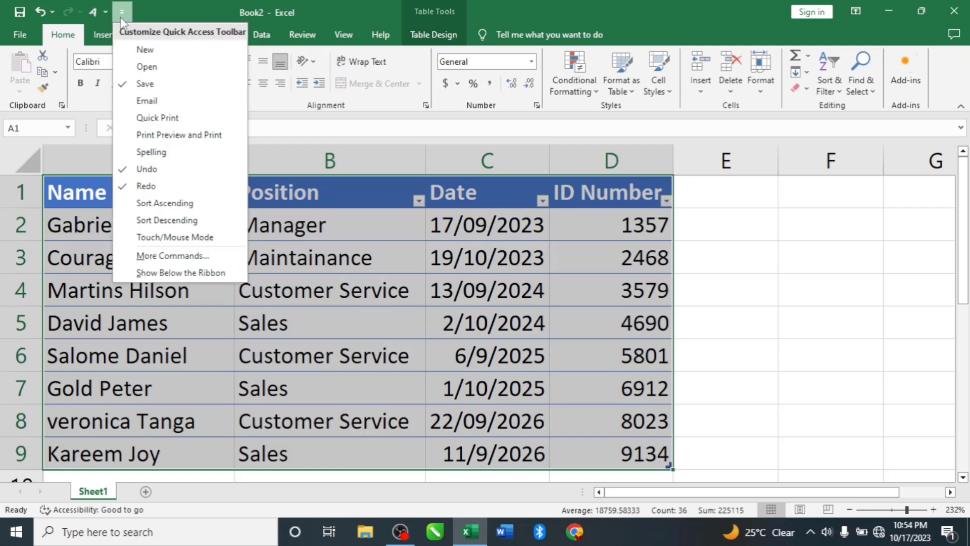
{"action": "left_click", "coordinate": [182, 257]}
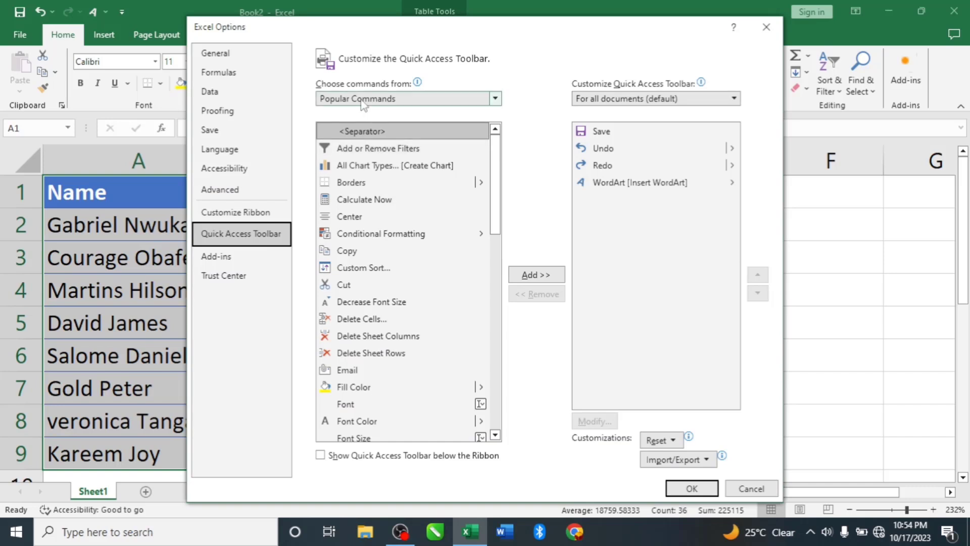
{"action": "left_click", "coordinate": [495, 99]}
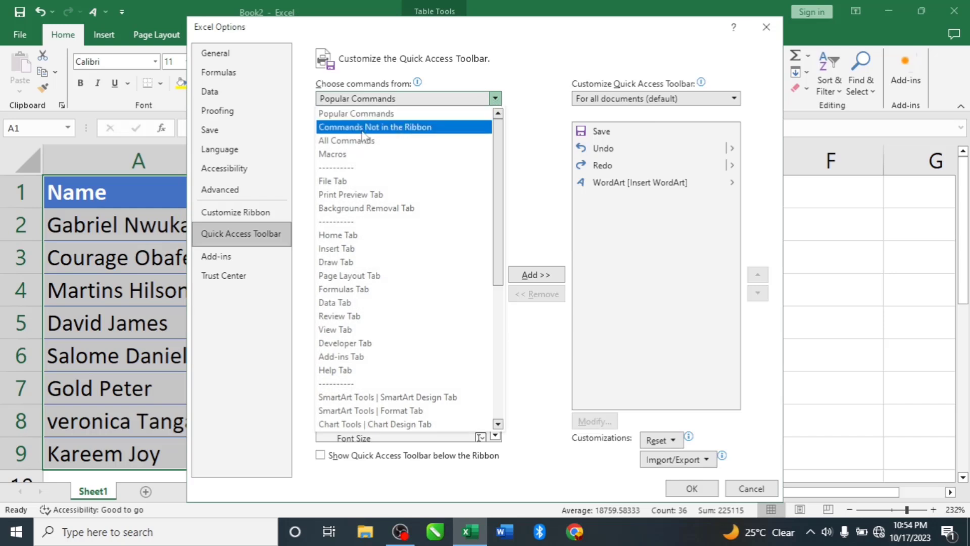
{"action": "left_click", "coordinate": [417, 127]}
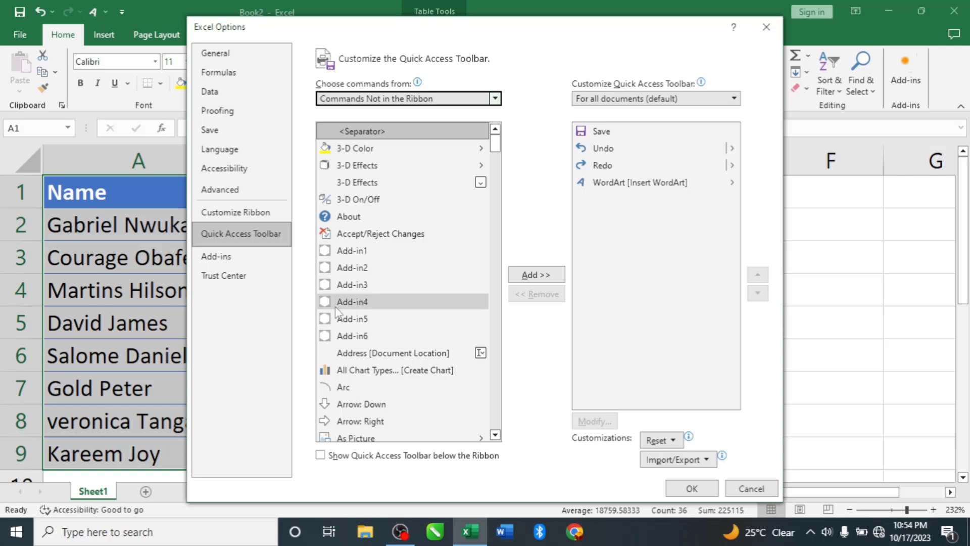
Add the Form... command to the Quick Access Toolbar and apply the customisation
{"action": "scroll", "coordinate": [338, 311], "scroll_direction": "down", "scroll_amount": 6}
{"action": "scroll", "coordinate": [338, 311], "scroll_direction": "down", "scroll_amount": 3}
{"action": "scroll", "coordinate": [338, 311], "scroll_direction": "down", "scroll_amount": 3}
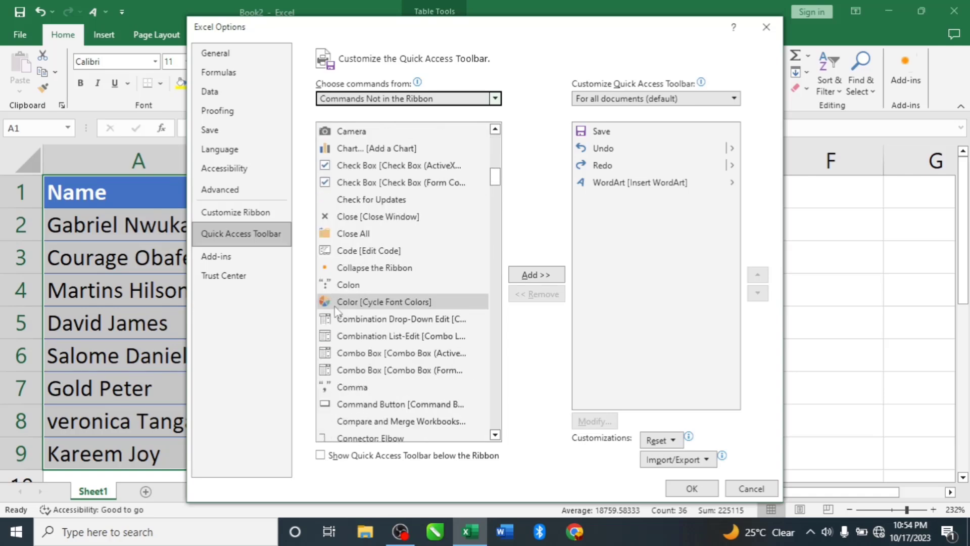
{"action": "scroll", "coordinate": [338, 310], "scroll_direction": "down", "scroll_amount": 5}
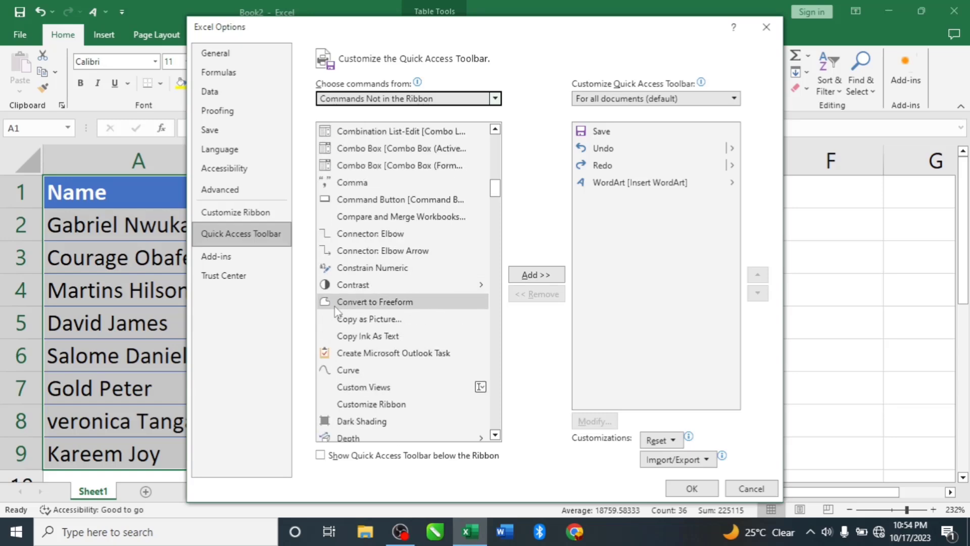
{"action": "scroll", "coordinate": [338, 311], "scroll_direction": "down", "scroll_amount": 5}
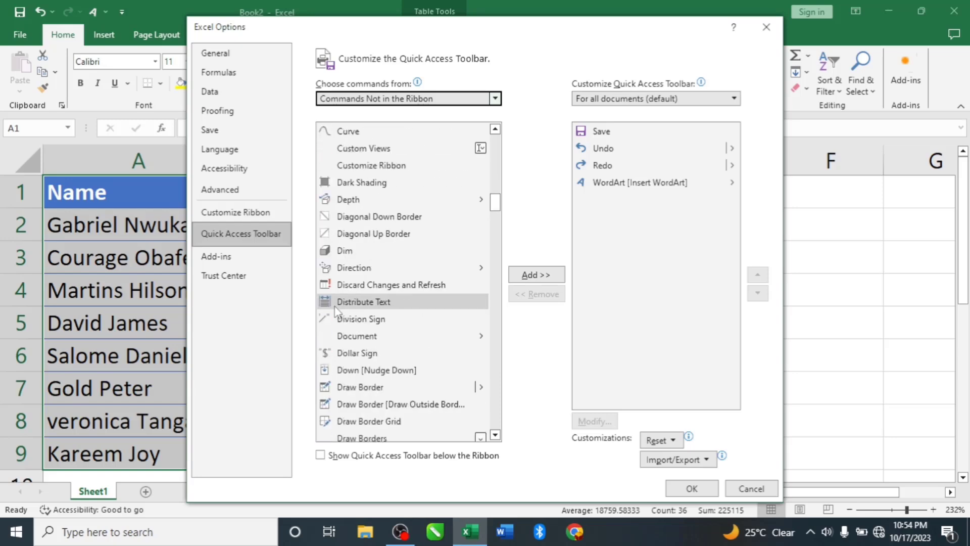
{"action": "scroll", "coordinate": [337, 311], "scroll_direction": "down", "scroll_amount": 5}
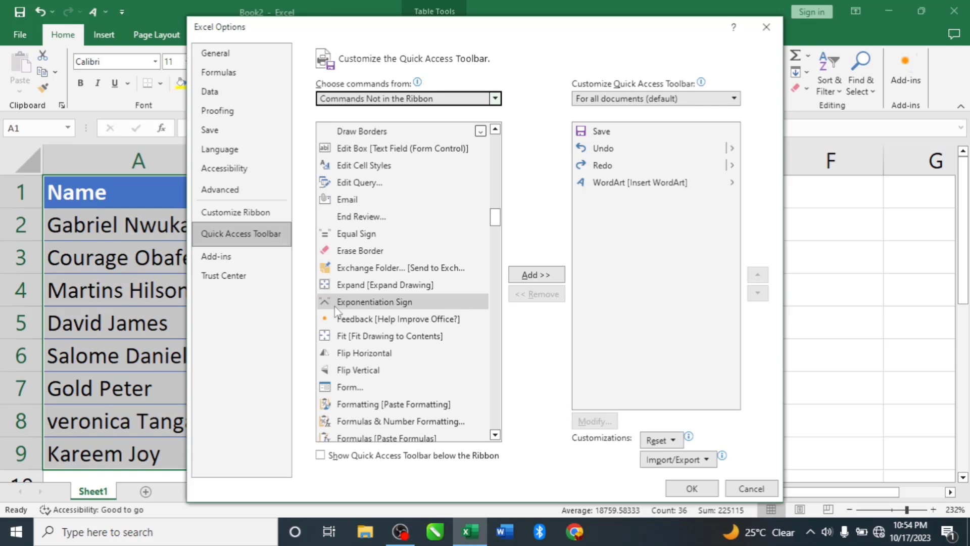
{"action": "scroll", "coordinate": [338, 311], "scroll_direction": "down", "scroll_amount": 2}
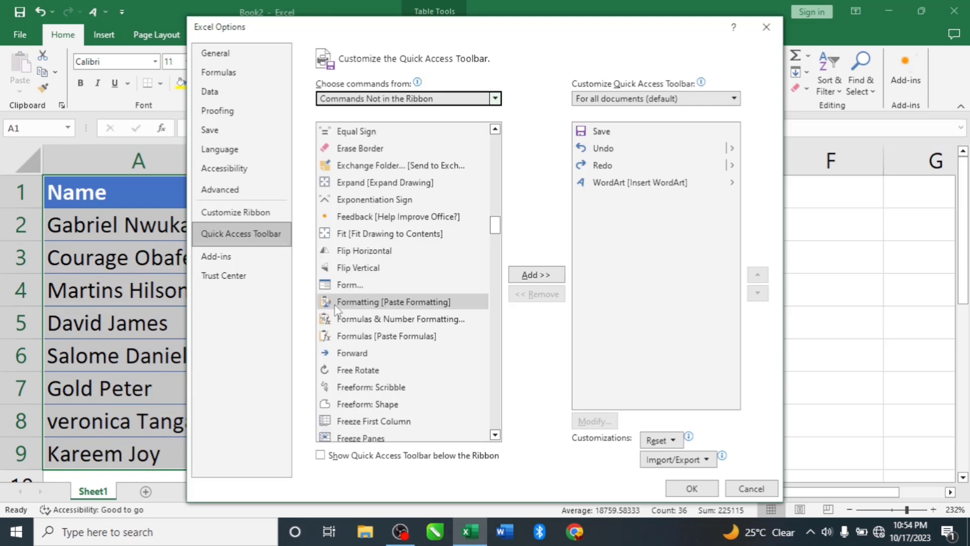
{"action": "scroll", "coordinate": [336, 309], "scroll_direction": "down", "scroll_amount": 1}
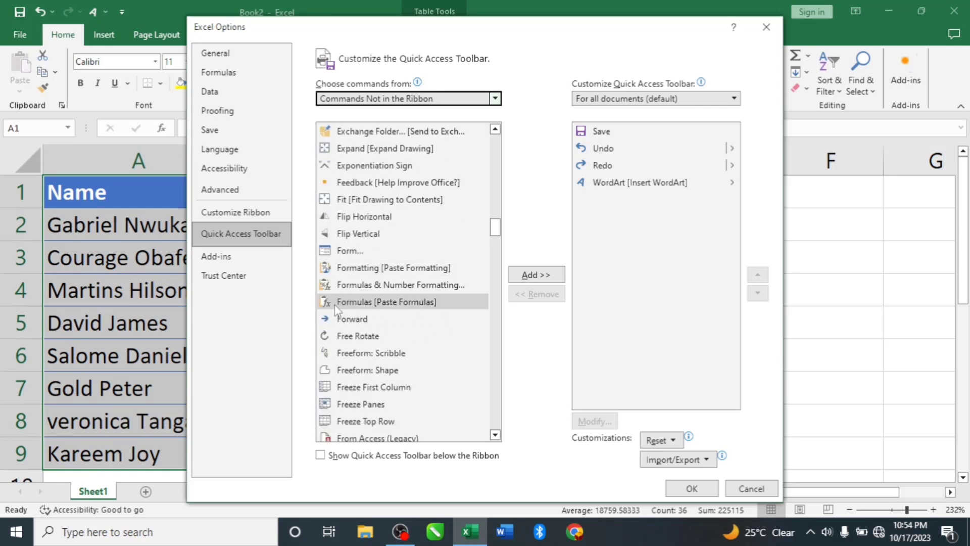
{"action": "left_click", "coordinate": [373, 250]}
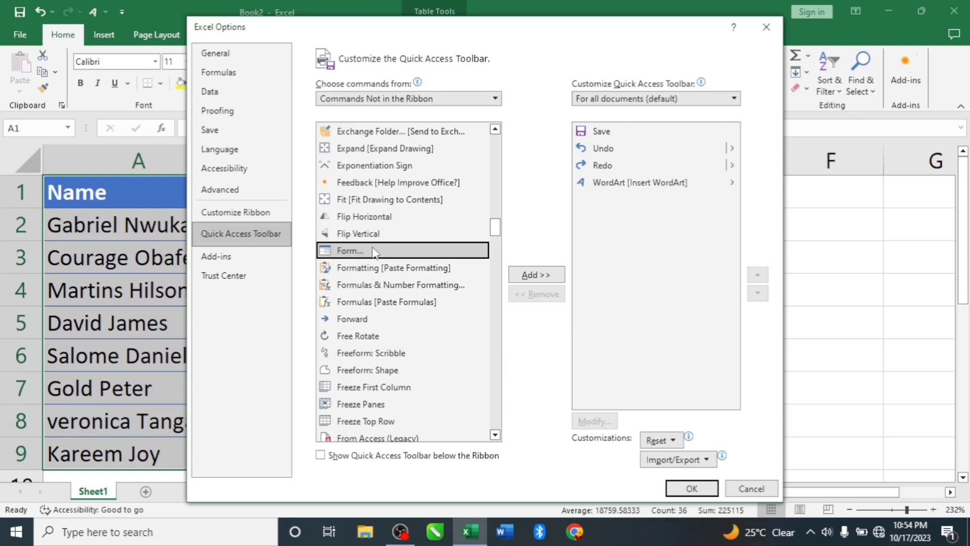
{"action": "left_click", "coordinate": [536, 278]}
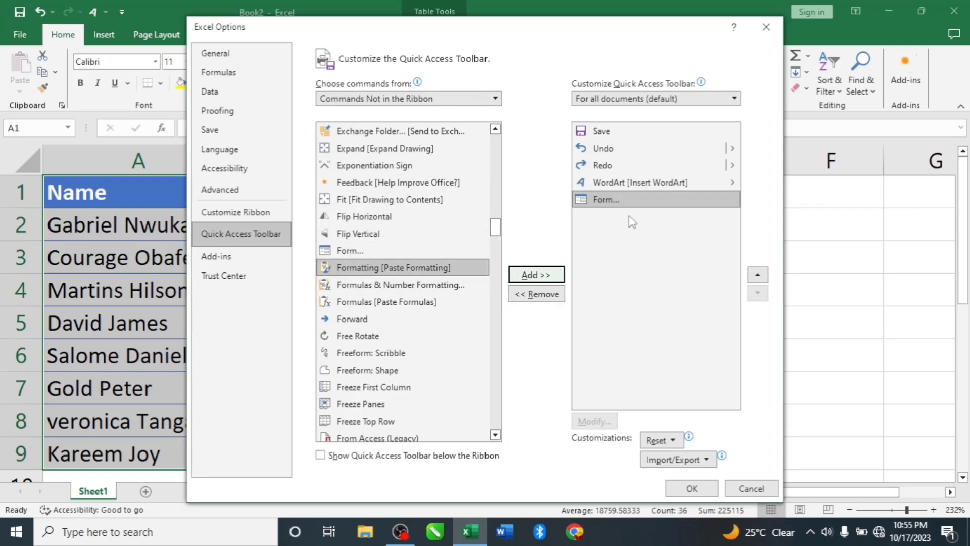
{"action": "left_click", "coordinate": [596, 132]}
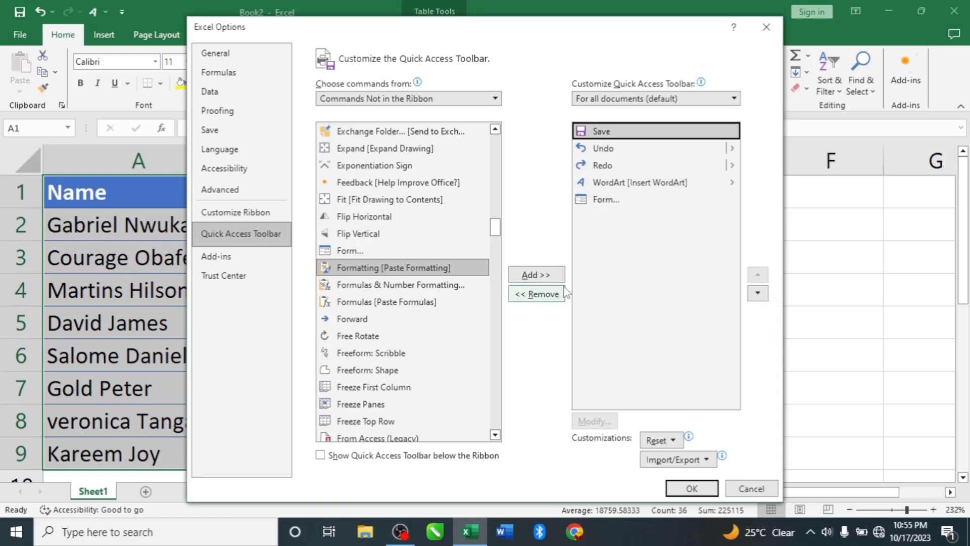
{"action": "left_click", "coordinate": [611, 201]}
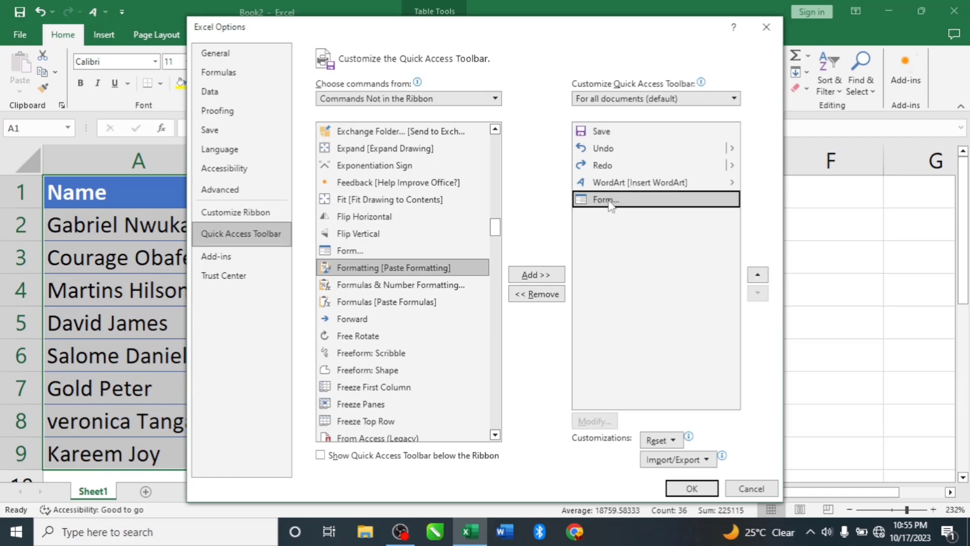
{"action": "left_click", "coordinate": [691, 489]}
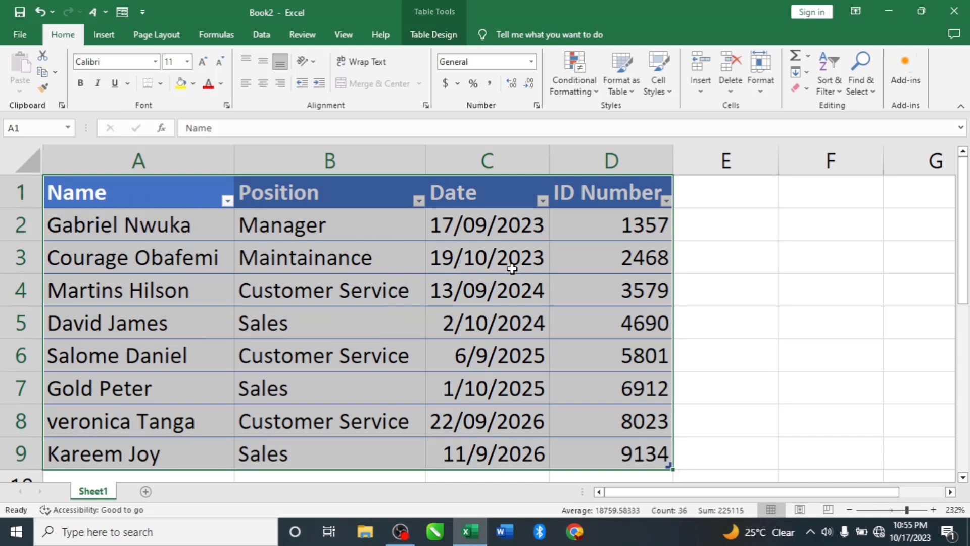
Add a record through the data form with a first name, a surname as the position, date 10/17/2023 and an ID number, and close the form
{"action": "left_click", "coordinate": [122, 13]}
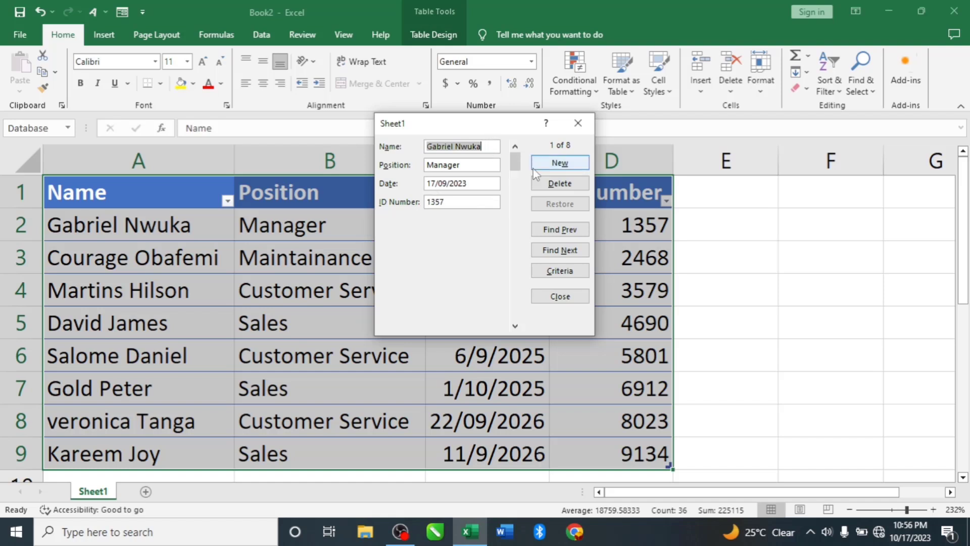
{"action": "left_click", "coordinate": [558, 165]}
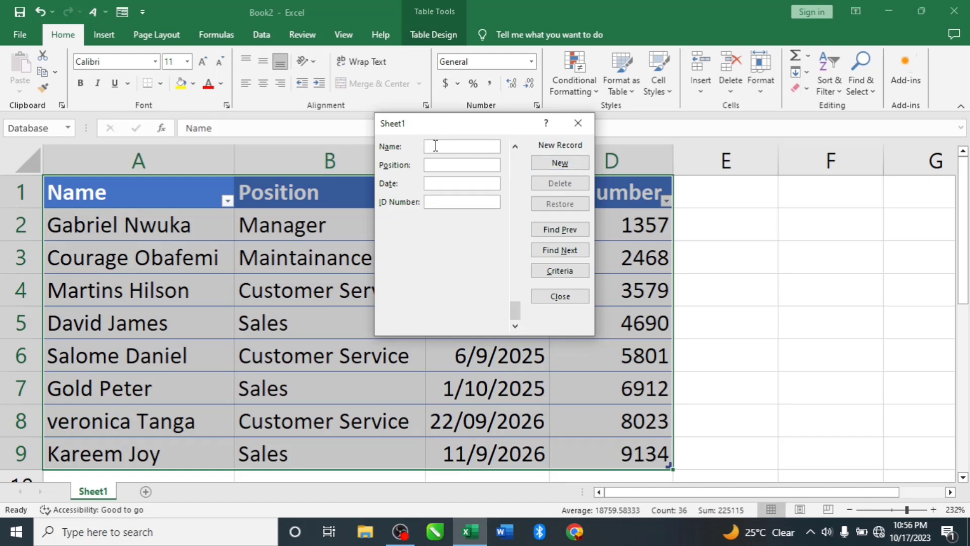
{"action": "type", "text": "D"}
{"action": "type", "text": "avid"}
{"action": "type", "text": "Marti"}
{"action": "type", "text": "ns"}
{"action": "key", "text": "ctrl+semicolon"}
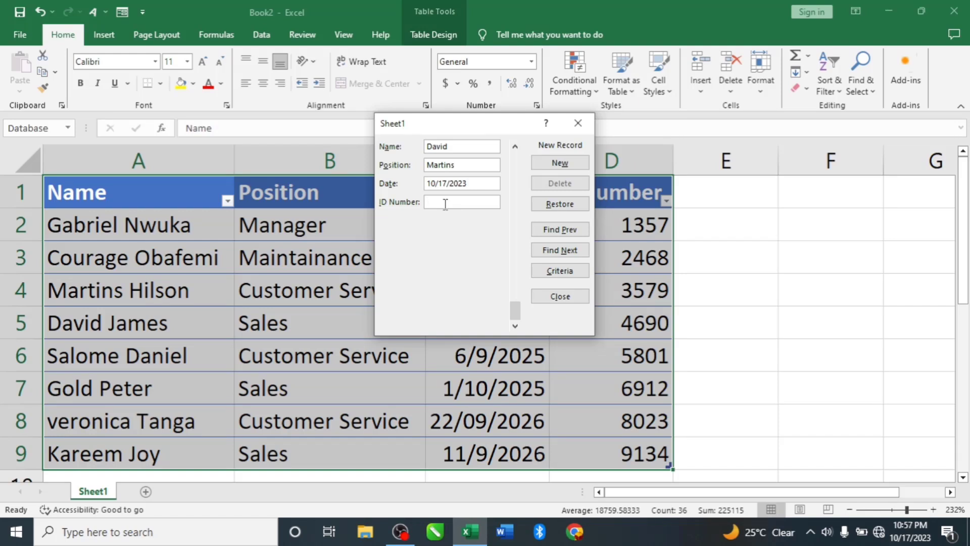
{"action": "type", "text": "3445"}
{"action": "key", "text": "Tab"}
{"action": "key", "text": "Return"}
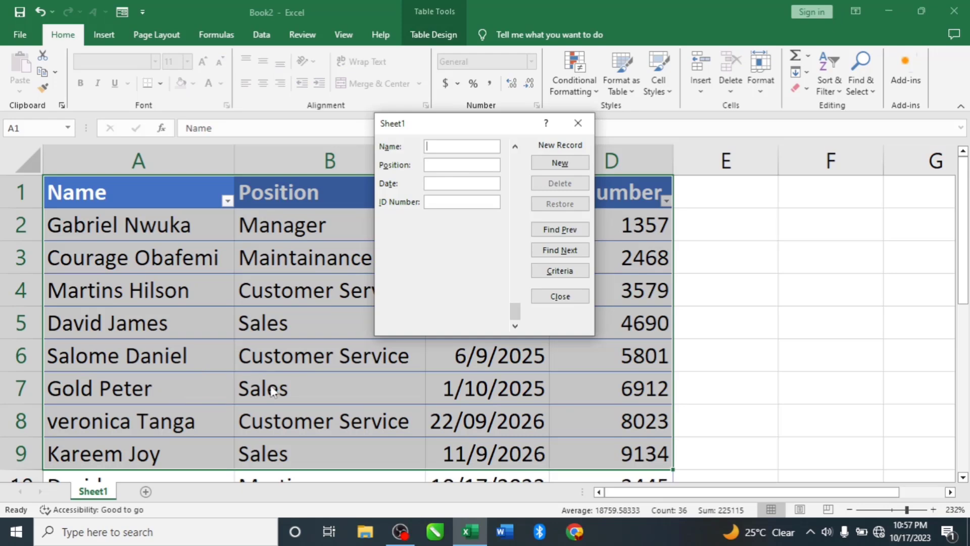
{"action": "left_click", "coordinate": [560, 296]}
Examine the new record in row 10 against the rest of the staff table
{"action": "scroll", "coordinate": [256, 338], "scroll_direction": "down", "scroll_amount": 2}
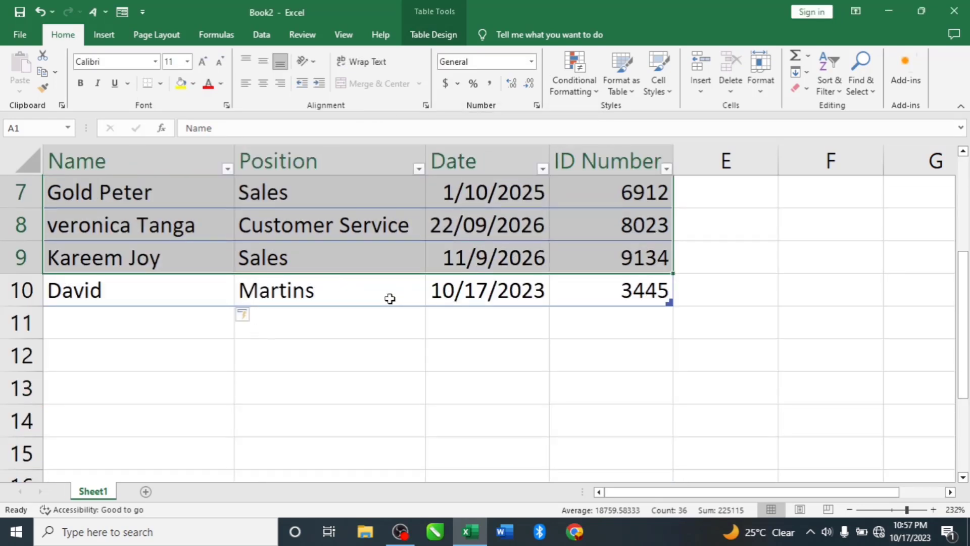
{"action": "left_click", "coordinate": [354, 298]}
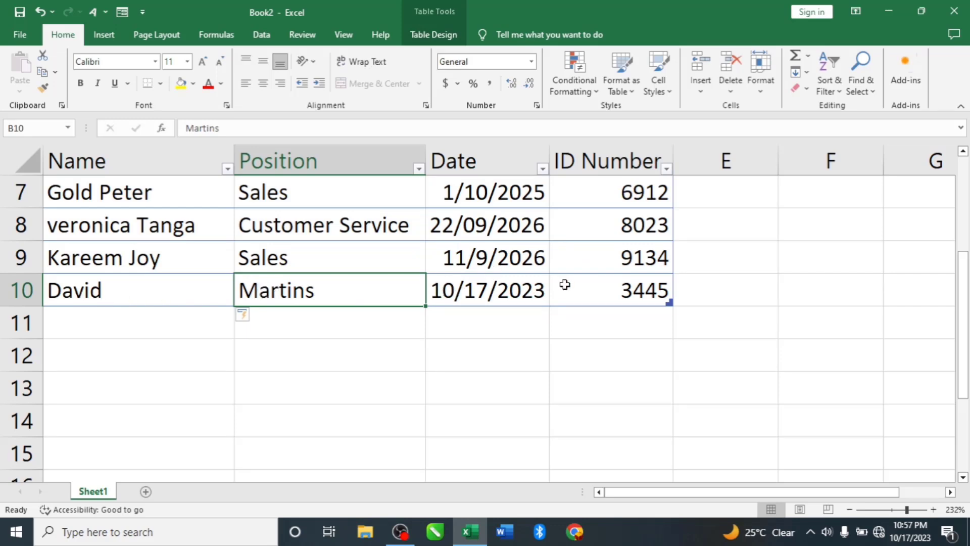
{"action": "scroll", "coordinate": [604, 294], "scroll_direction": "up", "scroll_amount": 1}
{"action": "scroll", "coordinate": [604, 294], "scroll_direction": "up", "scroll_amount": 3}
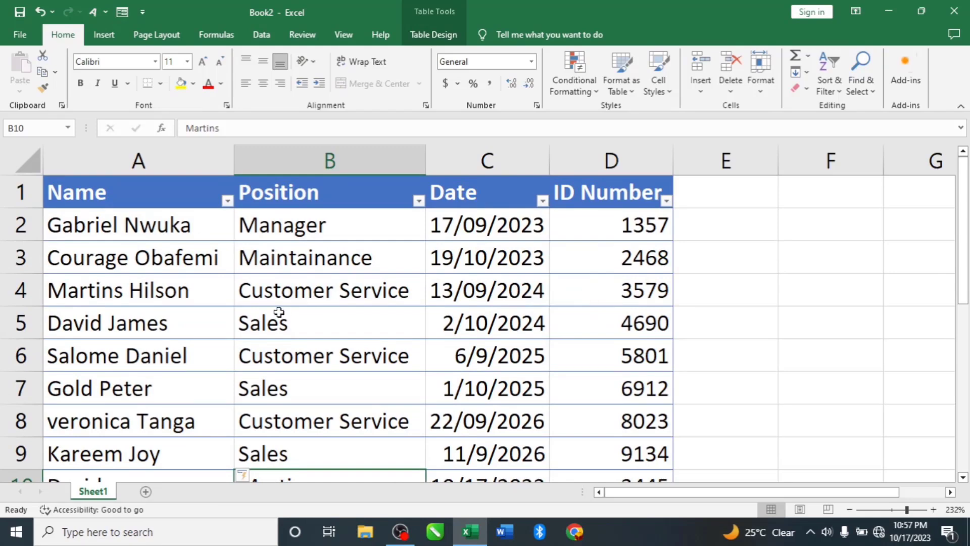
{"action": "scroll", "coordinate": [286, 342], "scroll_direction": "down", "scroll_amount": 2}
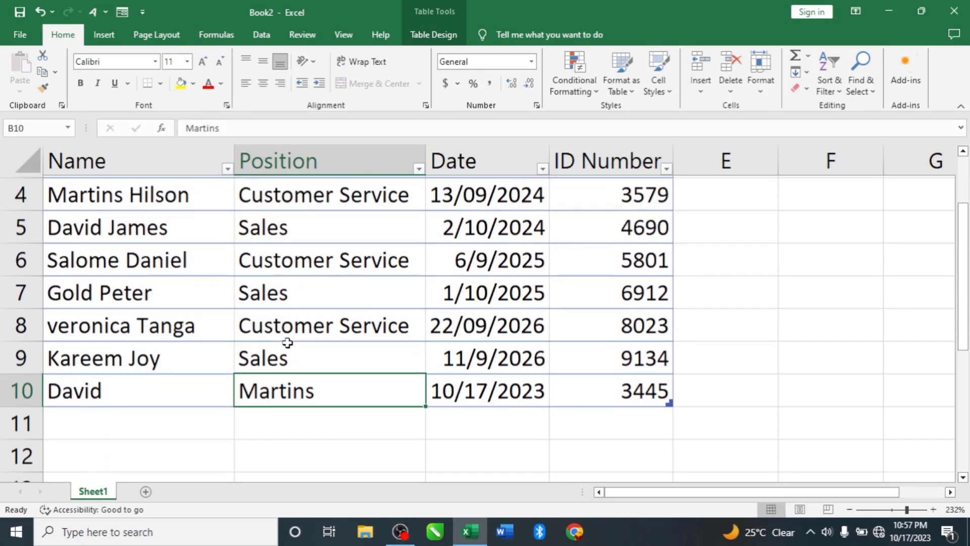
{"action": "scroll", "coordinate": [225, 288], "scroll_direction": "up", "scroll_amount": 2}
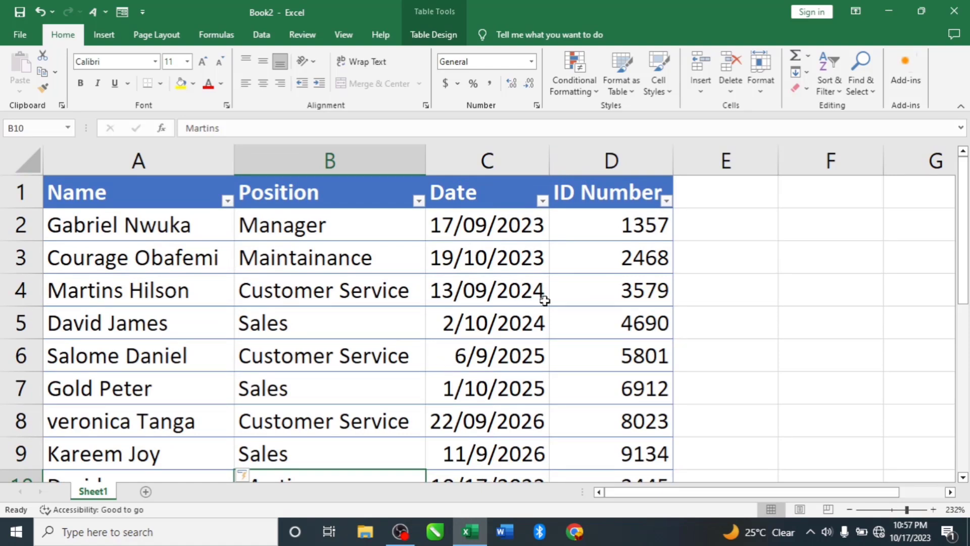
Open the data form, change the first record's position to CEO and restore the original entry
{"action": "left_click", "coordinate": [122, 12]}
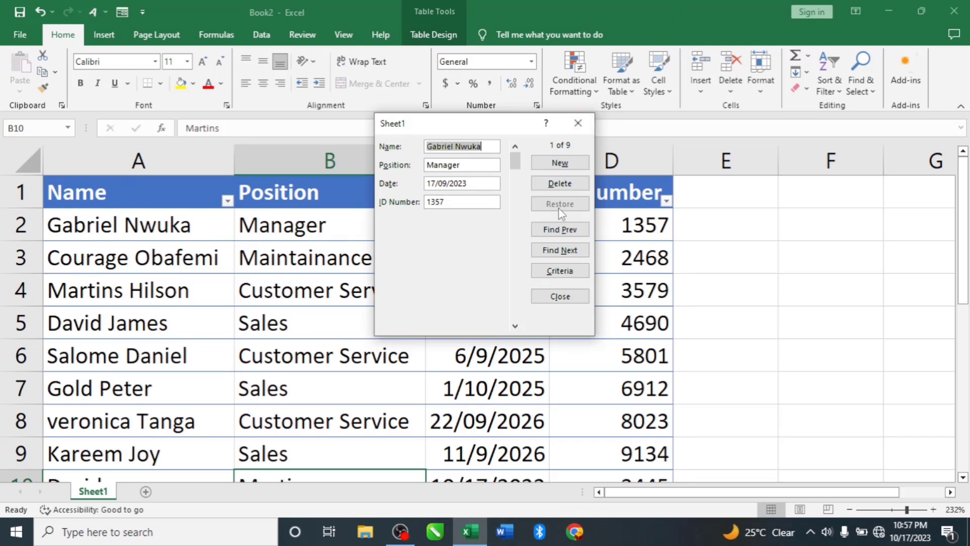
{"action": "left_click", "coordinate": [468, 165]}
{"action": "left_click_drag", "start_coordinate": [466, 164], "coordinate": [413, 168]}
{"action": "type", "text": "CEO"}
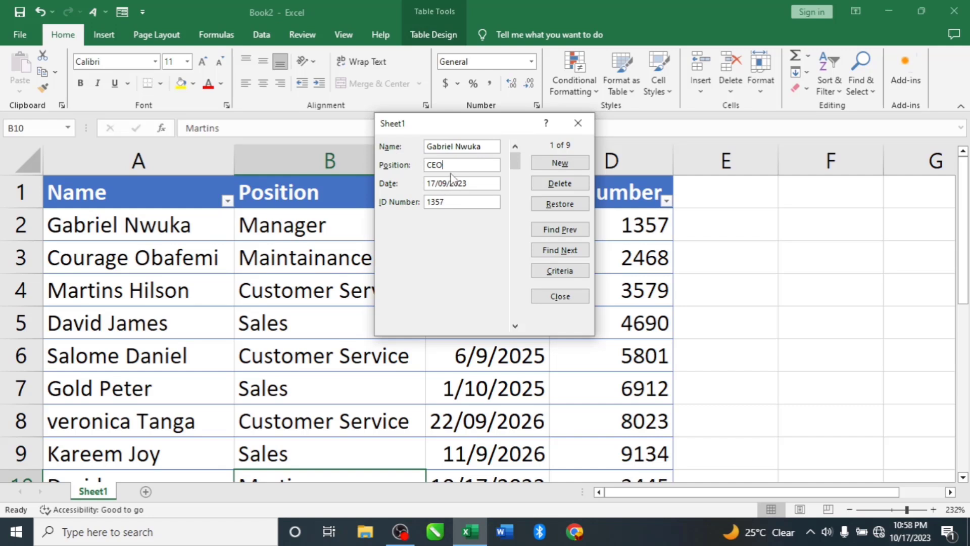
{"action": "left_click", "coordinate": [557, 202]}
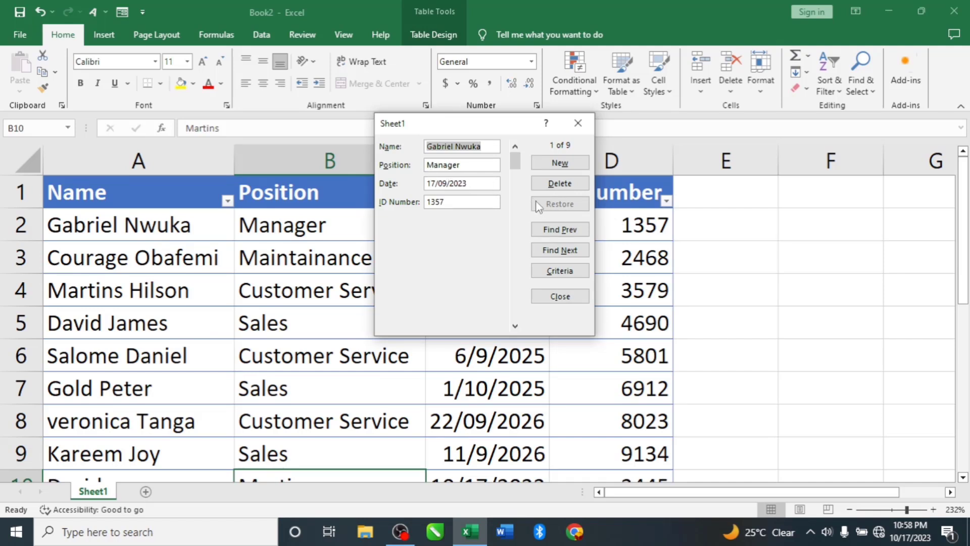
Browse forwards and backwards through the staff records in the data form
{"action": "left_click", "coordinate": [561, 233]}
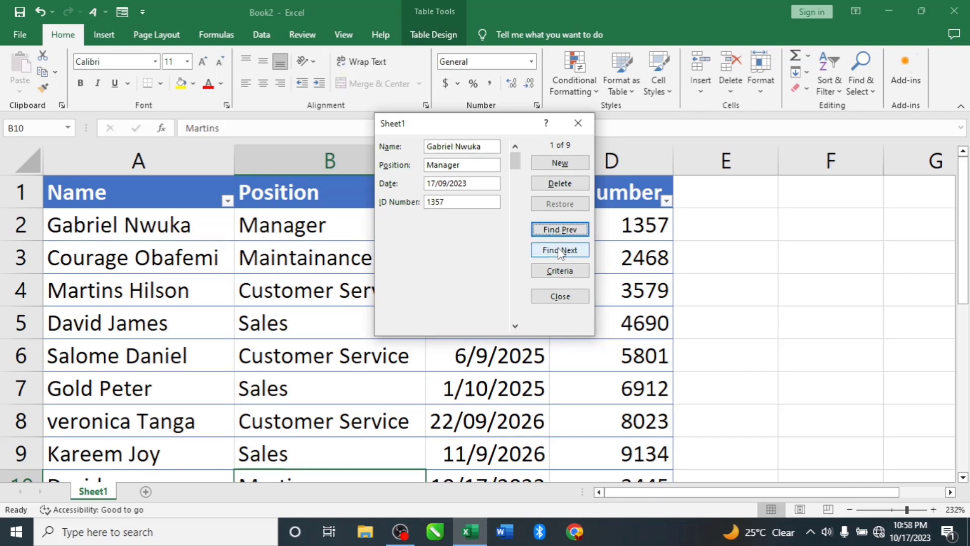
{"action": "left_click", "coordinate": [561, 252]}
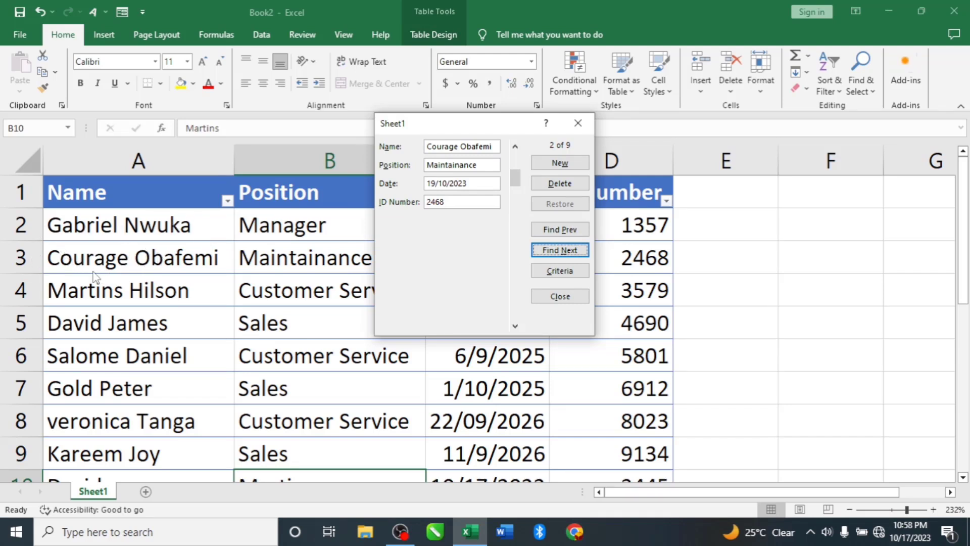
{"action": "left_click", "coordinate": [565, 253]}
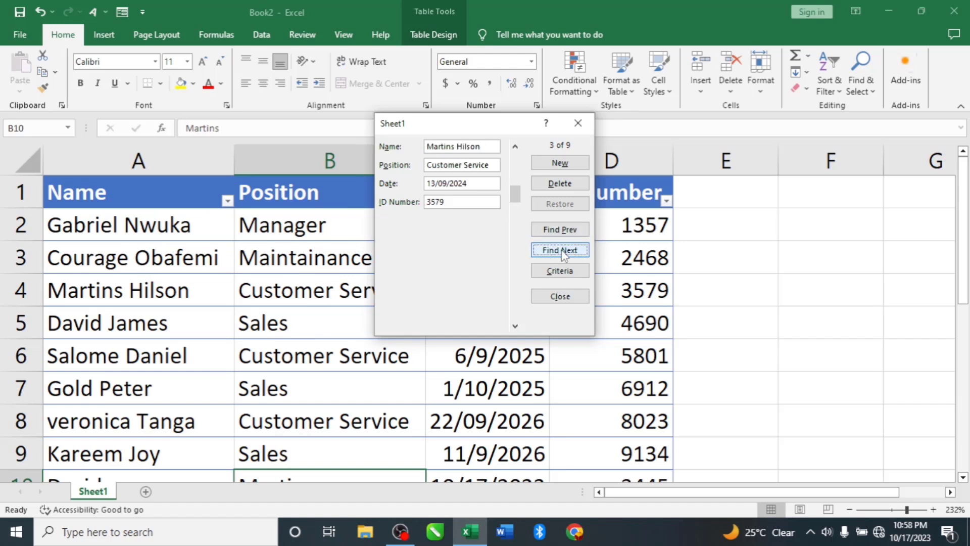
{"action": "left_click", "coordinate": [565, 253]}
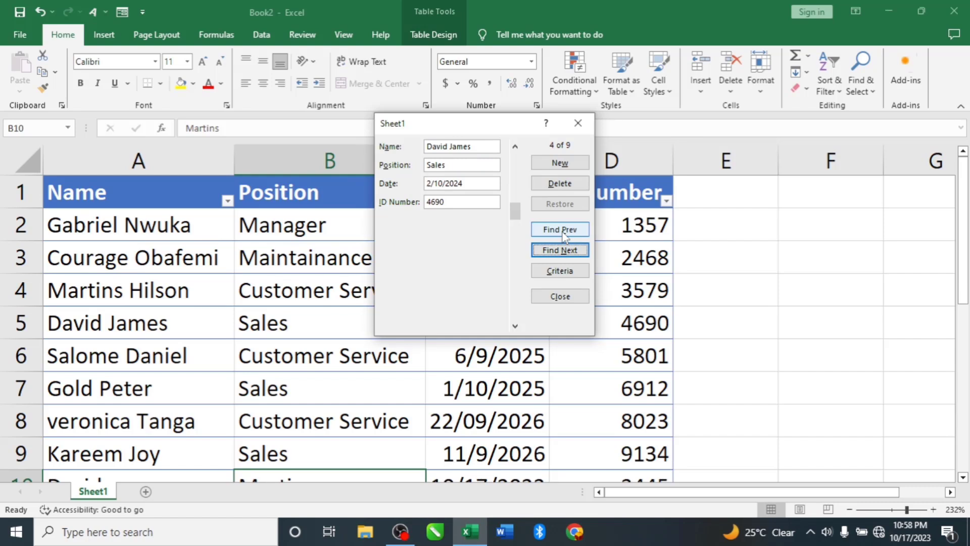
{"action": "left_click", "coordinate": [565, 231]}
{"action": "left_click", "coordinate": [565, 231]}
{"action": "left_click", "coordinate": [565, 231]}
{"action": "left_click", "coordinate": [550, 252]}
{"action": "left_click", "coordinate": [550, 251]}
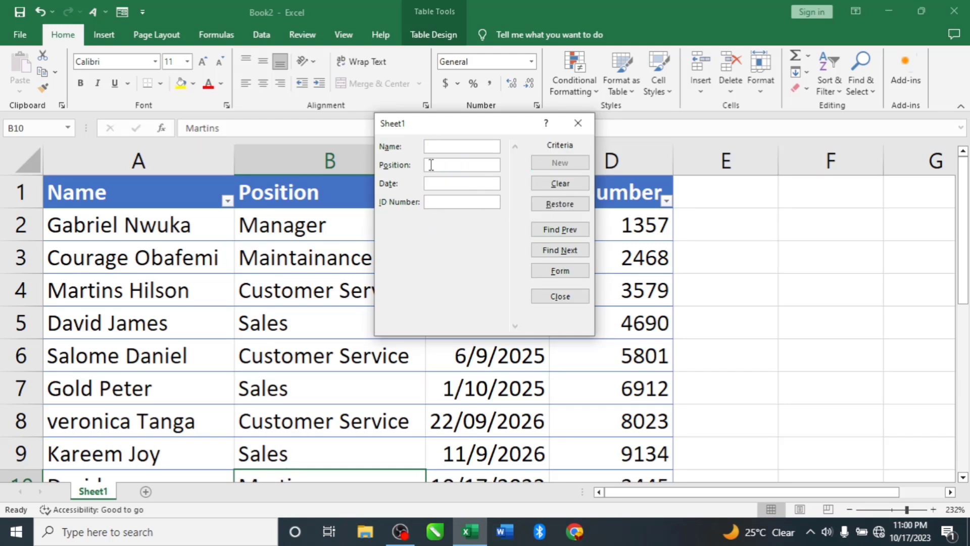
Search the data form's records using "manager" as the position criterion
{"action": "left_click", "coordinate": [433, 165]}
{"action": "type", "text": "manager"}
{"action": "key", "text": "Return"}
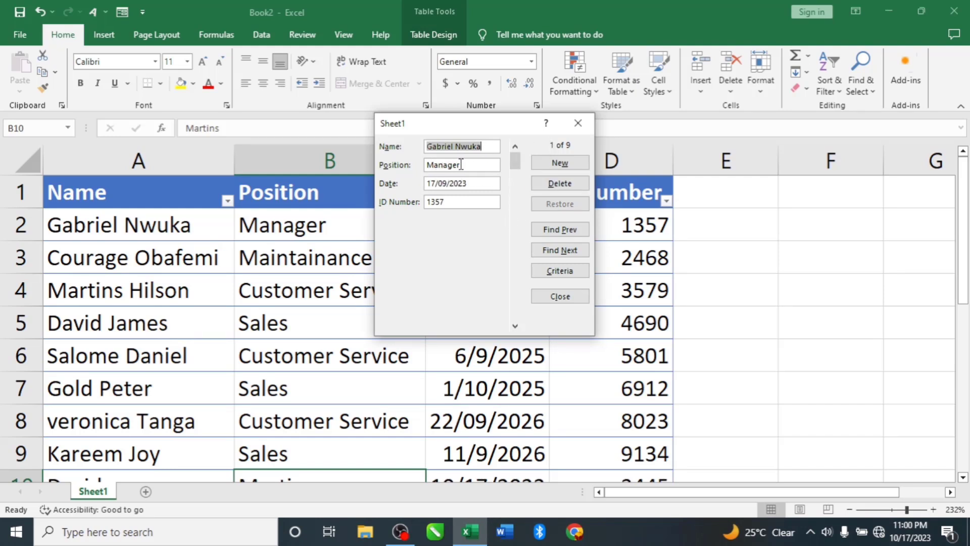
Replace the position criterion with "sales", search the records and close the data form
{"action": "left_click_drag", "start_coordinate": [471, 164], "coordinate": [421, 166]}
{"action": "left_click", "coordinate": [556, 270]}
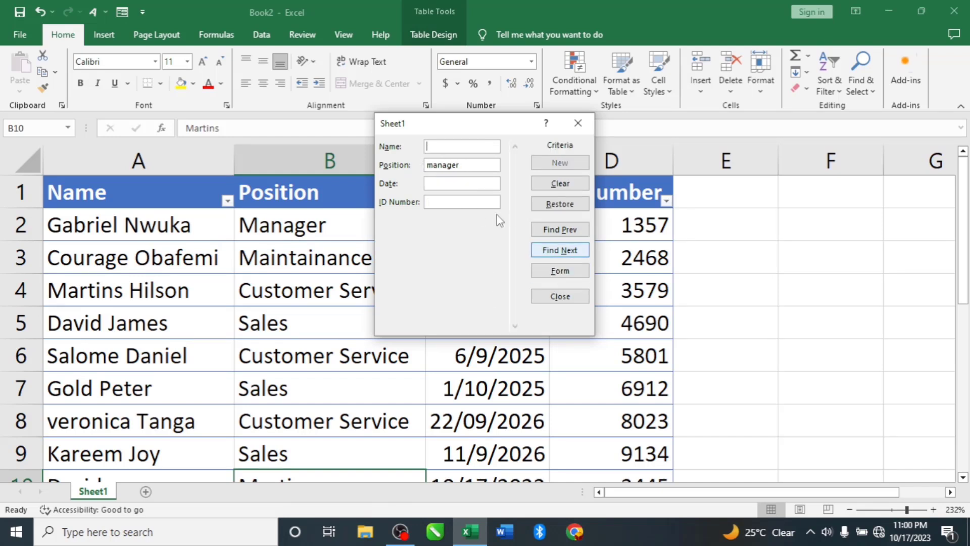
{"action": "left_click_drag", "start_coordinate": [470, 165], "coordinate": [419, 170]}
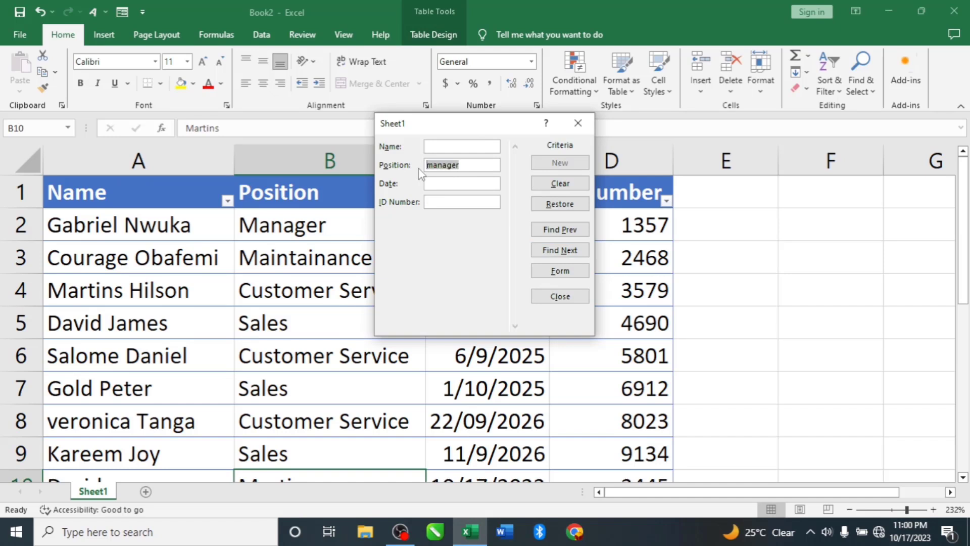
{"action": "key", "text": "BackSpace"}
{"action": "type", "text": "sales"}
{"action": "key", "text": "Return"}
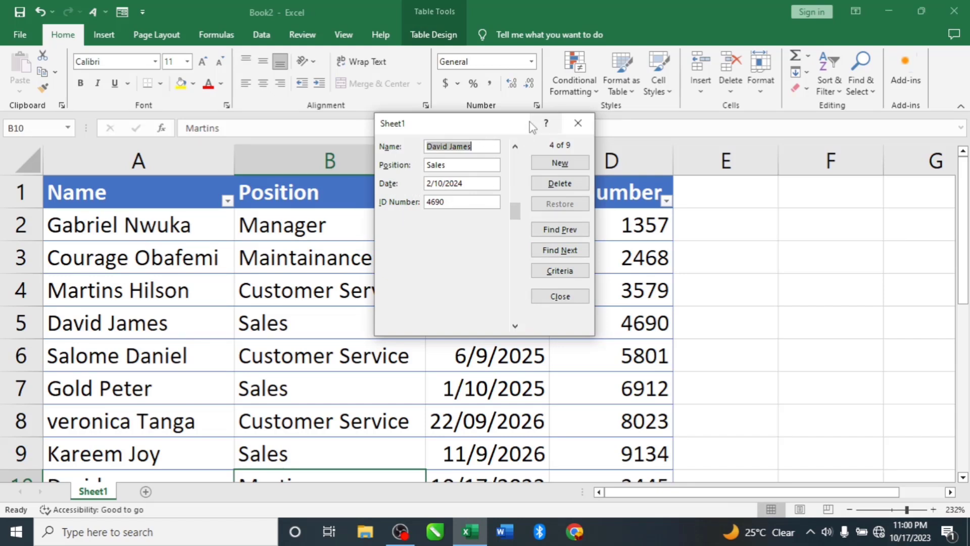
{"action": "left_click", "coordinate": [561, 297]}
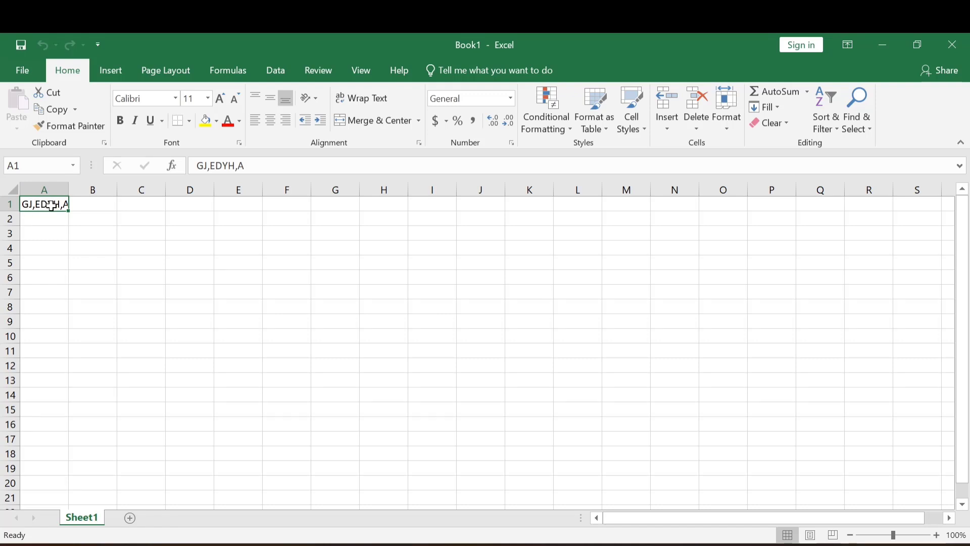
Clear cell A1 of Sheet1 in Book1 and add a new worksheet after it
{"action": "key", "text": "Delete"}
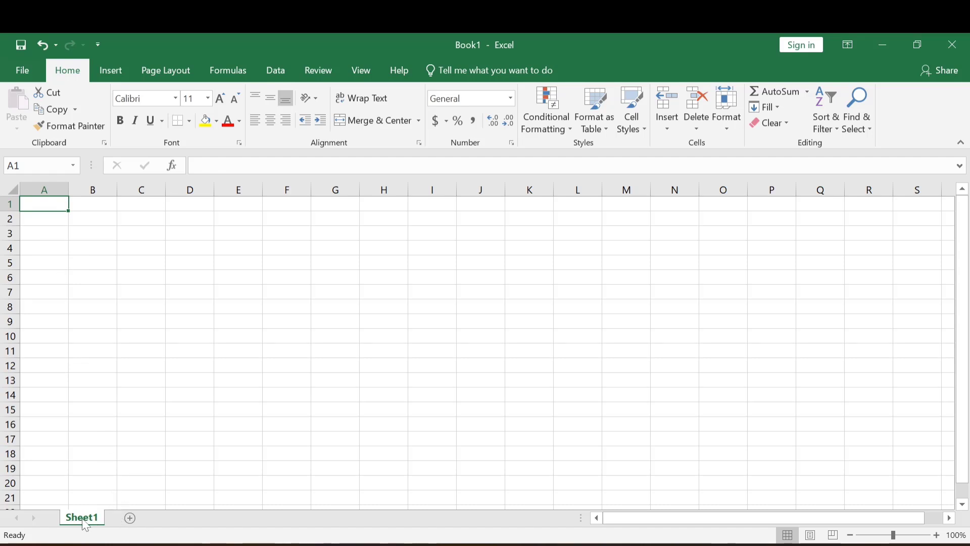
{"action": "left_click", "coordinate": [131, 520]}
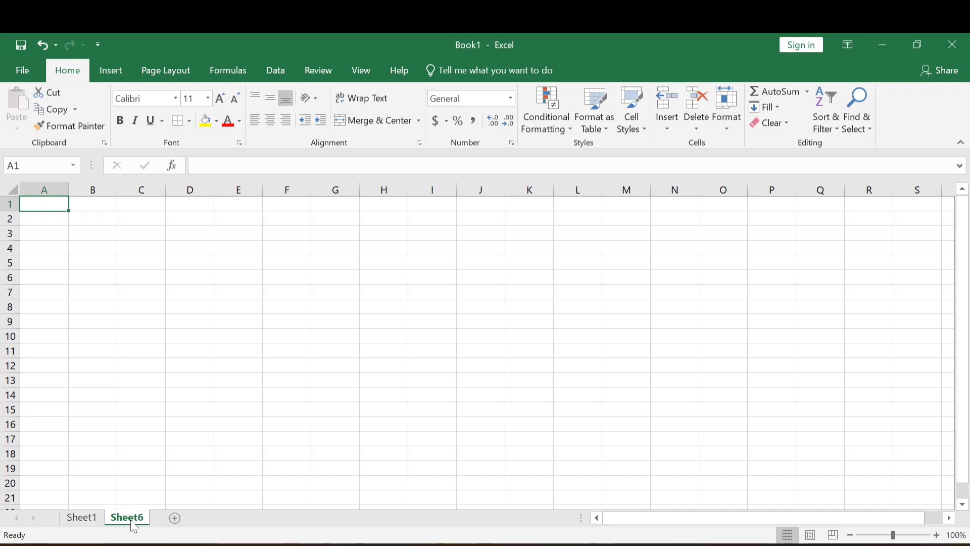
Insert three more blank worksheets between Sheet1 and Sheet6
{"action": "right_click", "coordinate": [137, 525]}
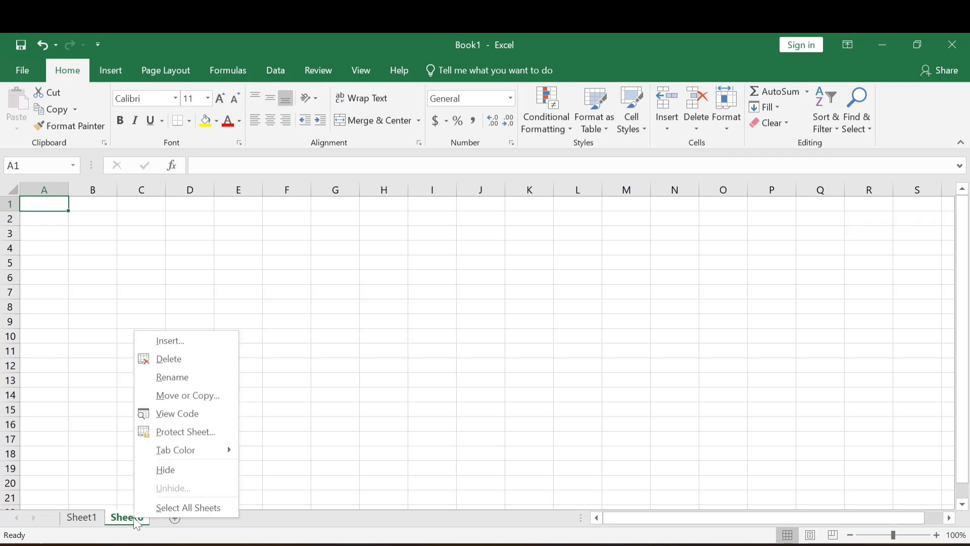
{"action": "left_click", "coordinate": [175, 342]}
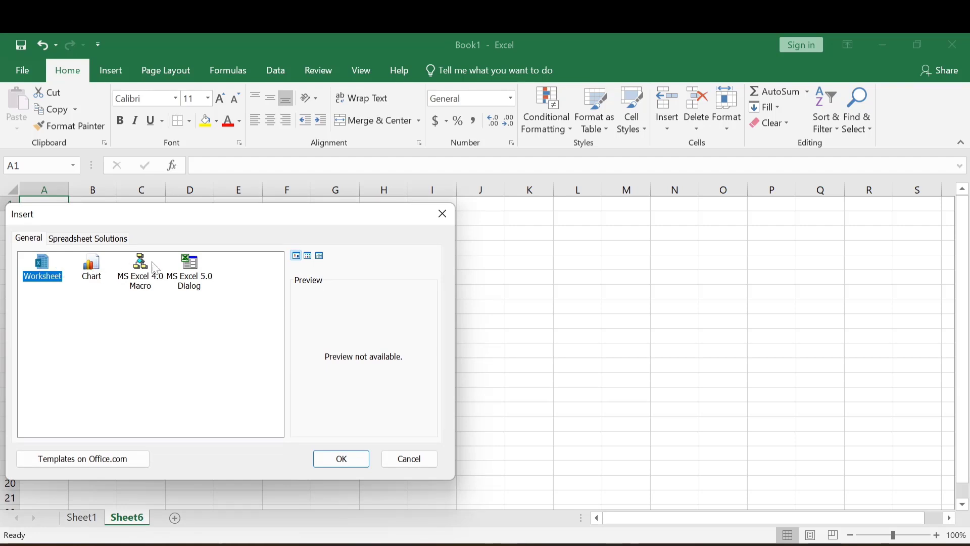
{"action": "left_click", "coordinate": [348, 459]}
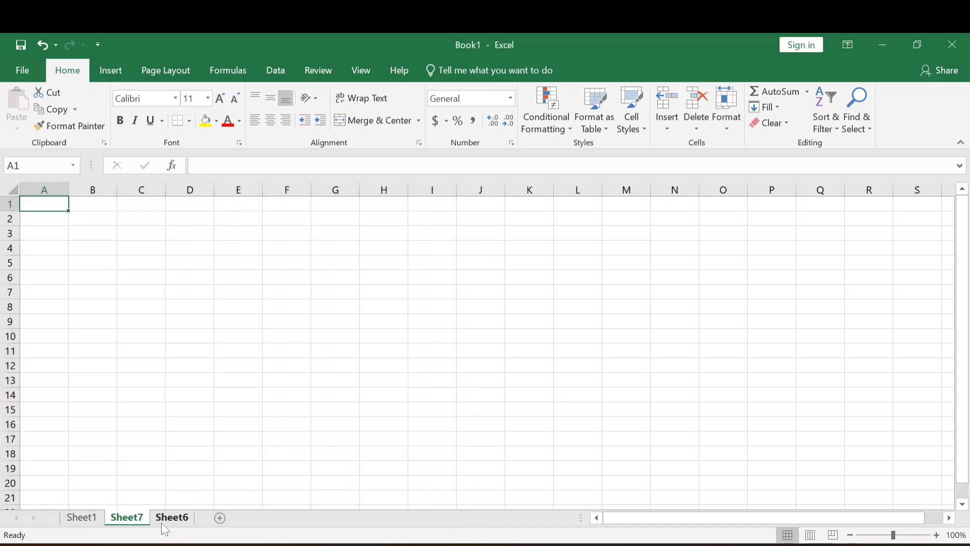
{"action": "left_click", "coordinate": [219, 517]}
{"action": "left_click", "coordinate": [224, 524]}
{"action": "right_click", "coordinate": [227, 525]}
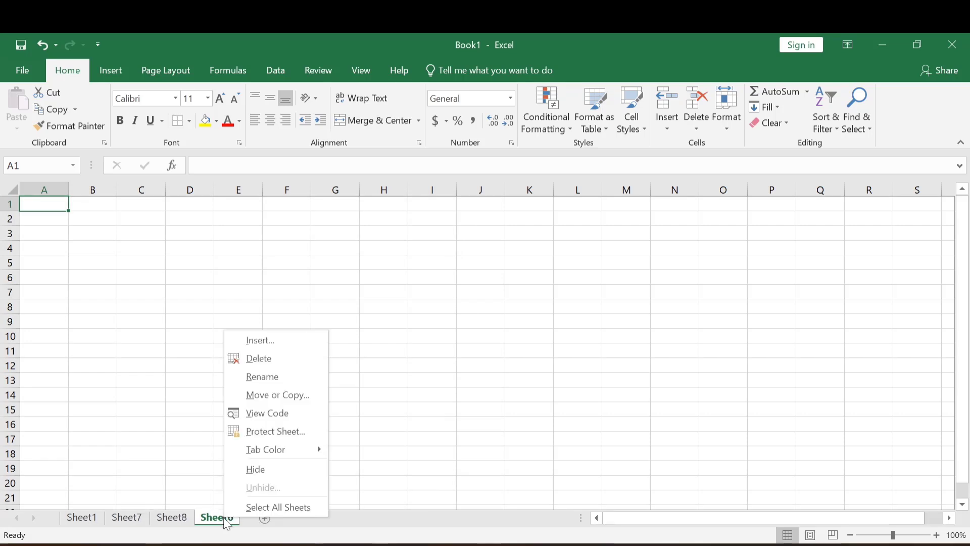
{"action": "left_click", "coordinate": [255, 343]}
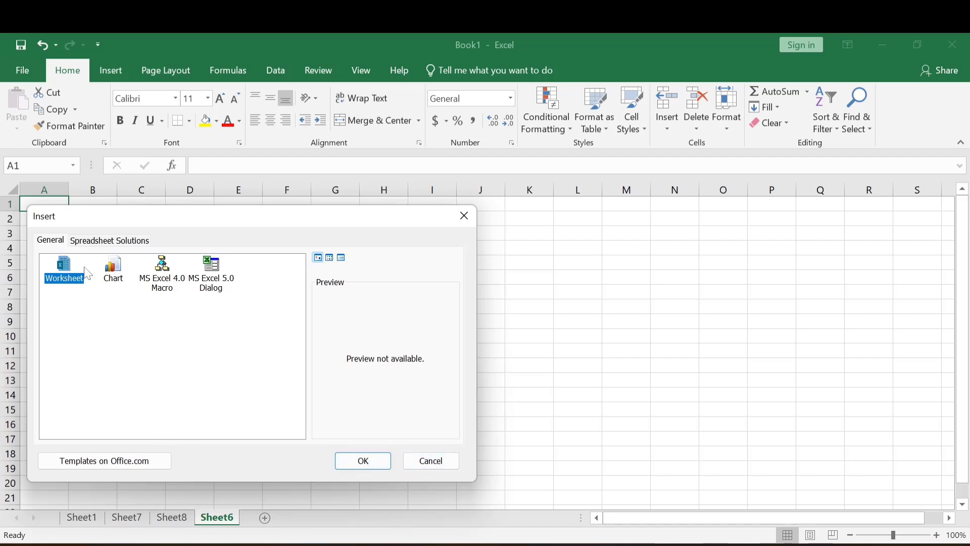
{"action": "left_click", "coordinate": [373, 461]}
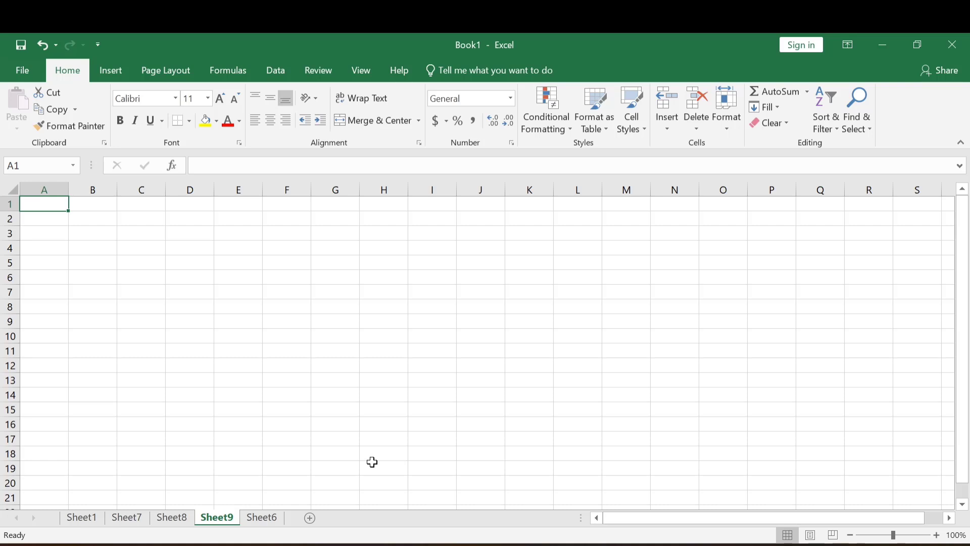
Rename Sheet1 as "monday" and Sheet7 as "Tuesday"
{"action": "right_click", "coordinate": [90, 523]}
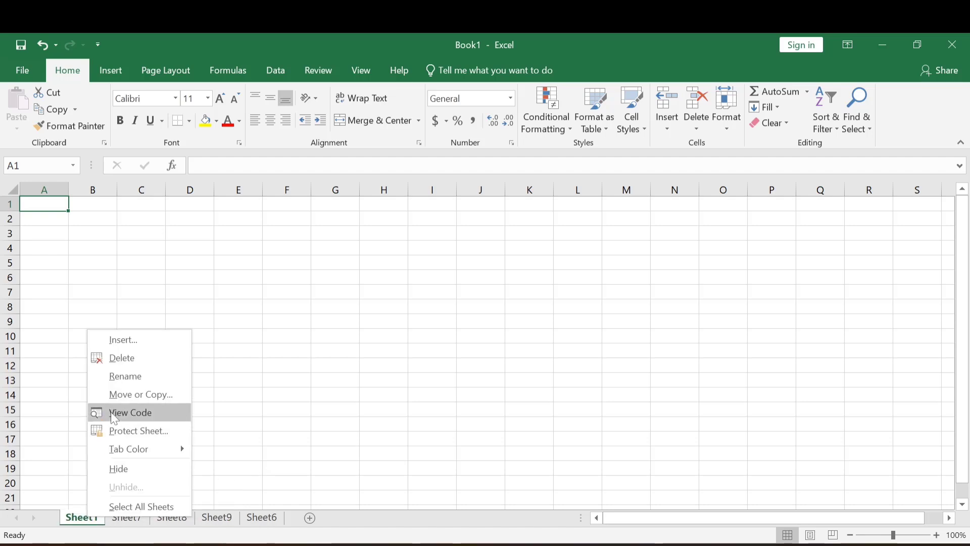
{"action": "left_click", "coordinate": [127, 379]}
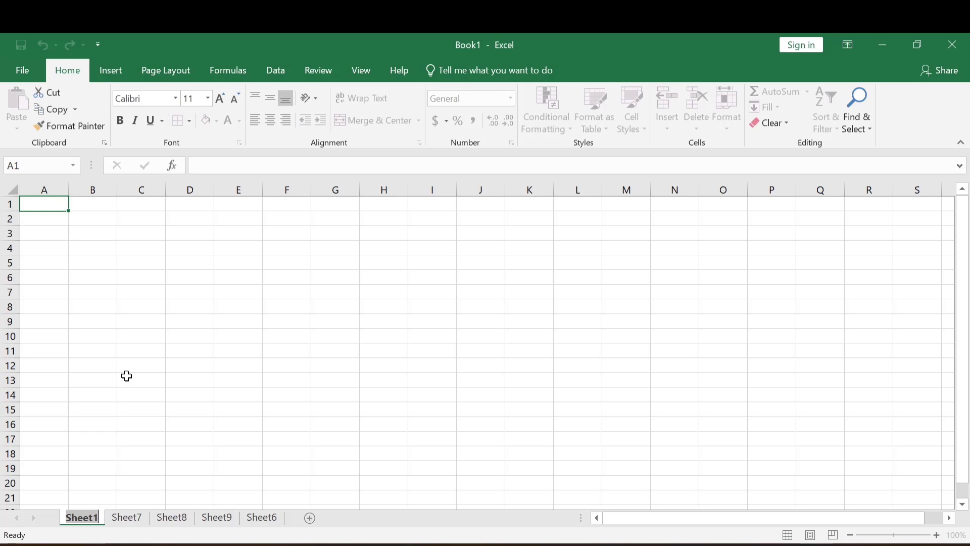
{"action": "type", "text": "m"}
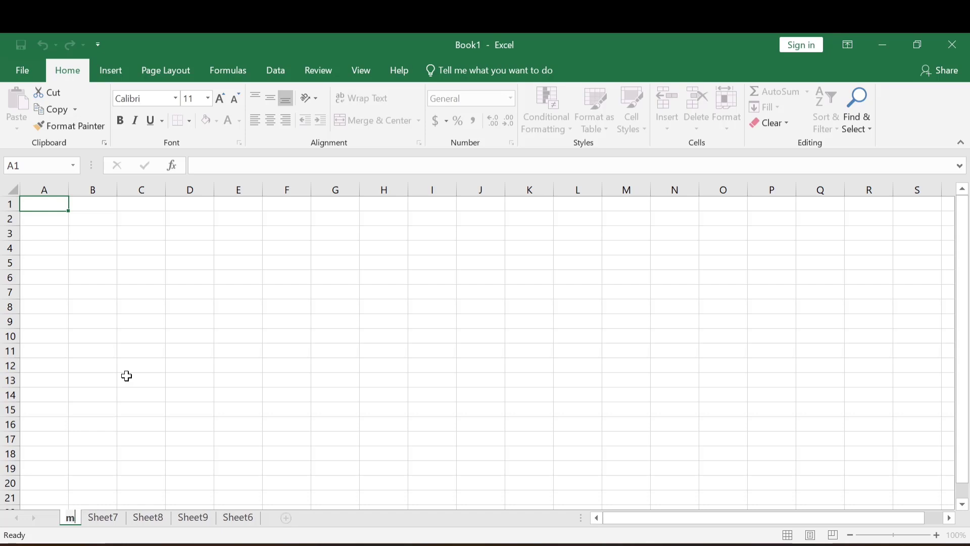
{"action": "type", "text": "onday"}
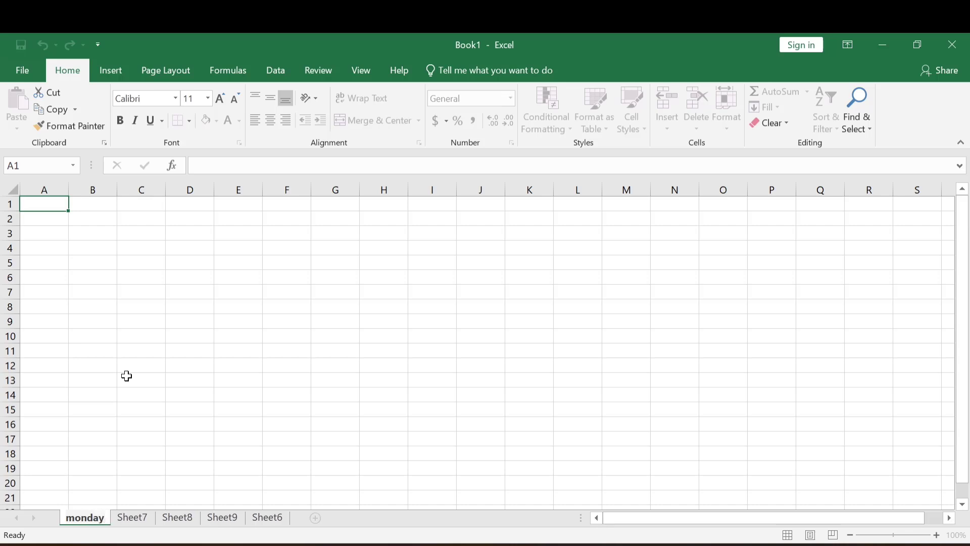
{"action": "right_click", "coordinate": [129, 521]}
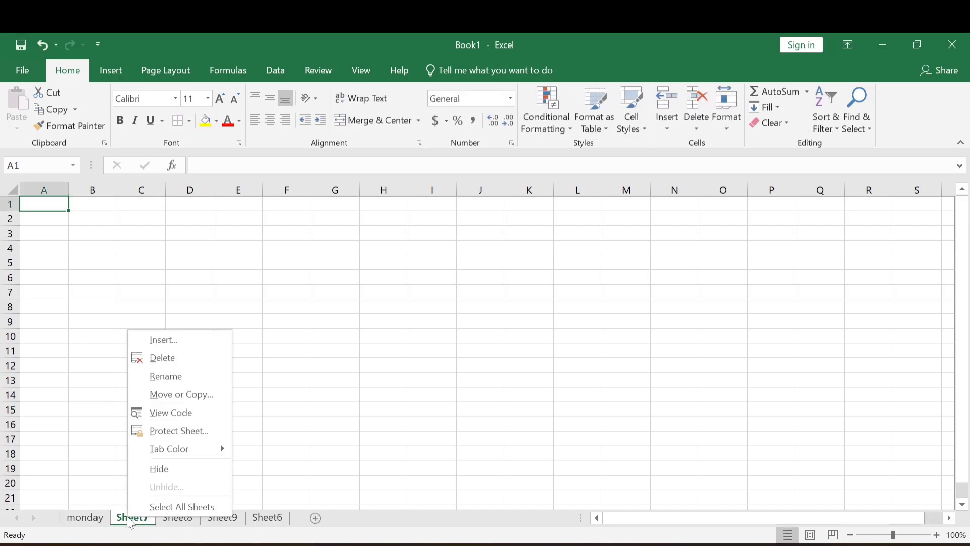
{"action": "left_click", "coordinate": [166, 373]}
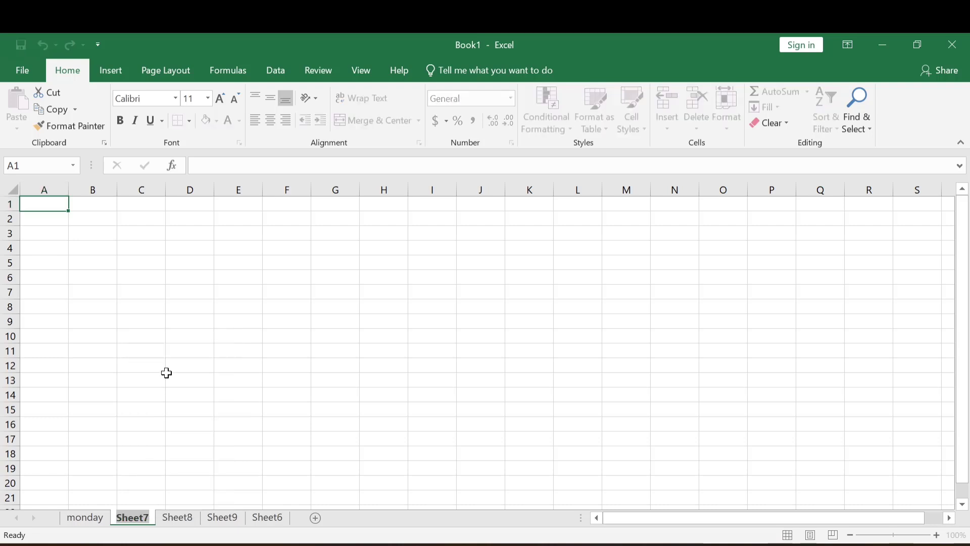
{"action": "type", "text": "Tues"}
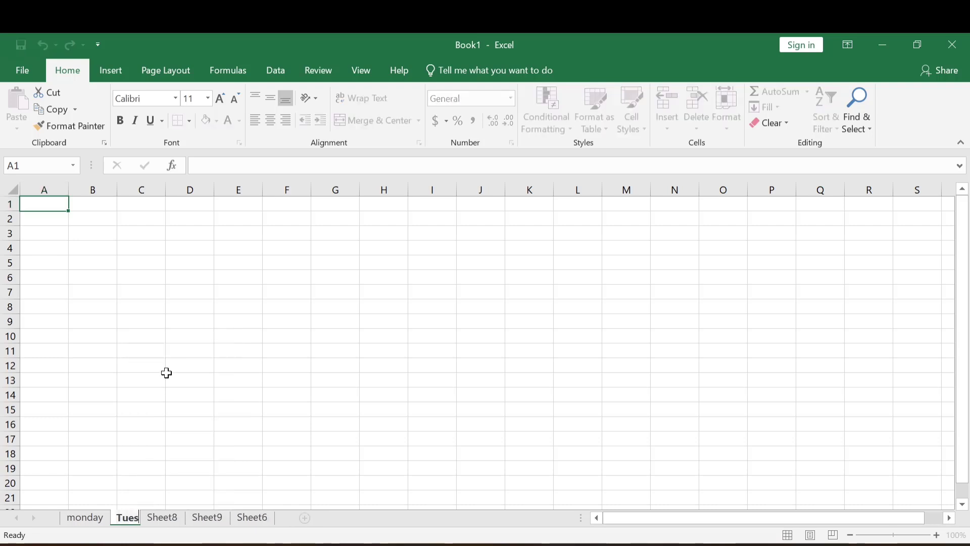
{"action": "type", "text": "day"}
Rename Sheet8 as "Wednesday" and Sheet9 as "Thursday"
{"action": "left_click", "coordinate": [184, 524]}
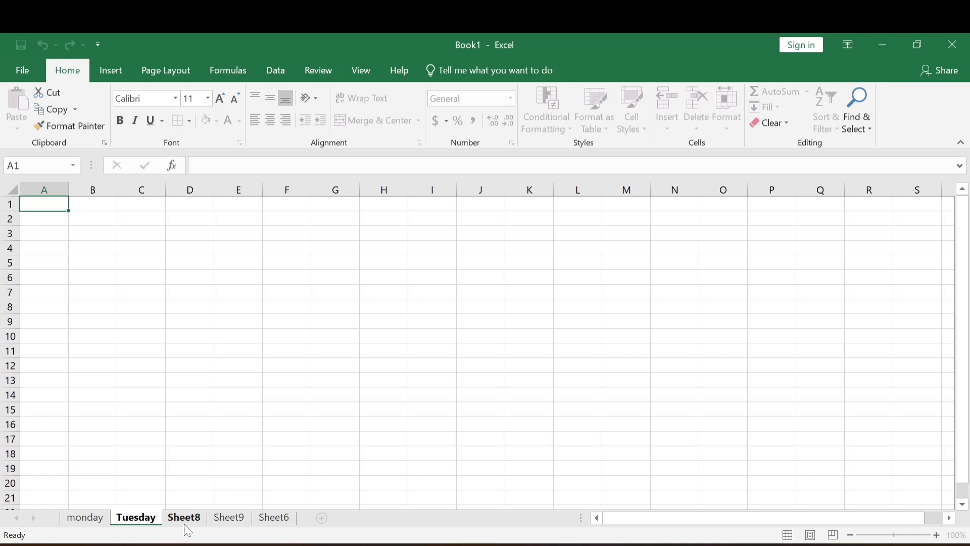
{"action": "right_click", "coordinate": [192, 526]}
{"action": "left_click", "coordinate": [226, 376]}
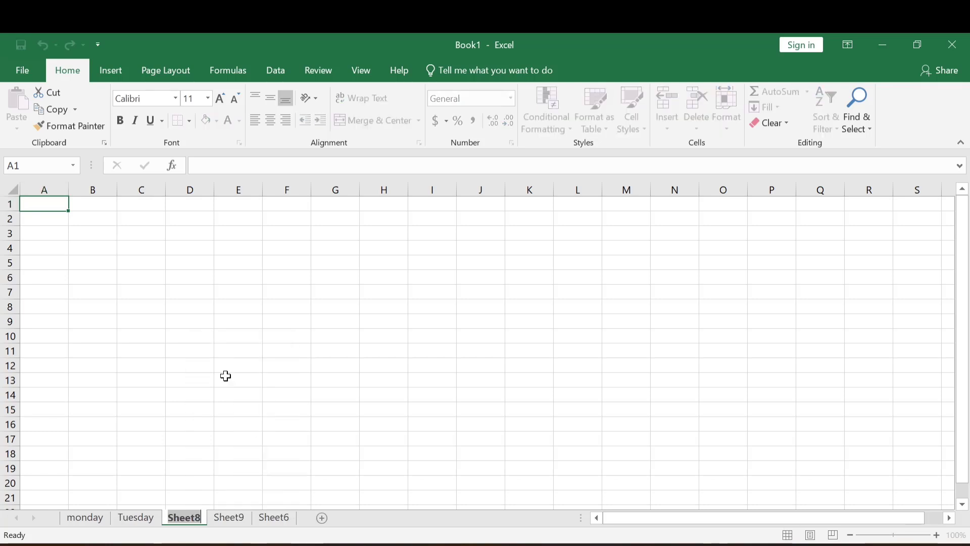
{"action": "type", "text": "Wed"}
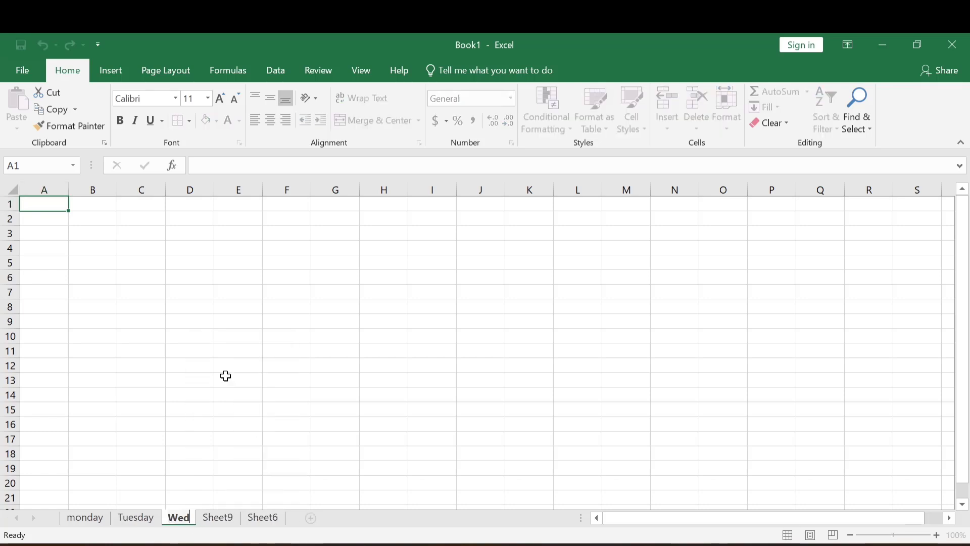
{"action": "type", "text": "nesday"}
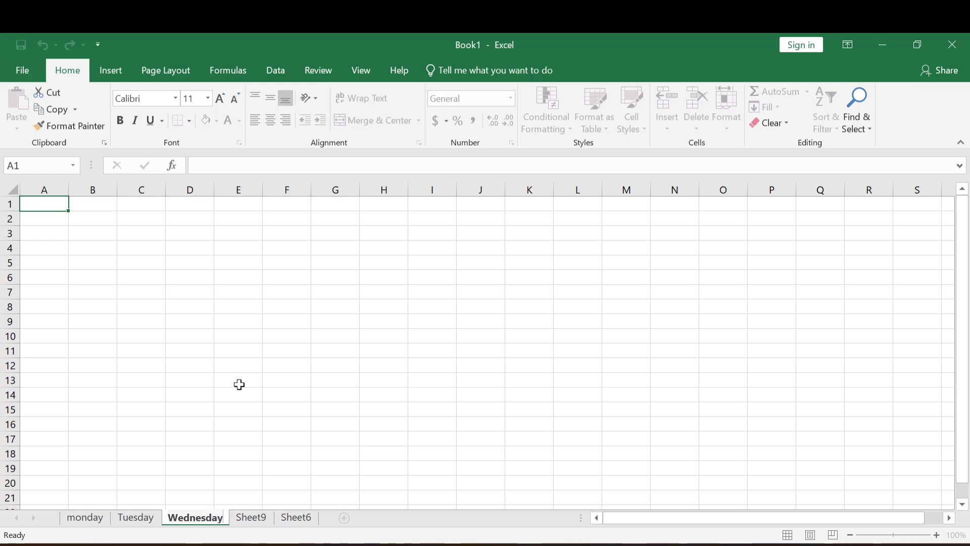
{"action": "left_click", "coordinate": [262, 521]}
{"action": "right_click", "coordinate": [255, 521]}
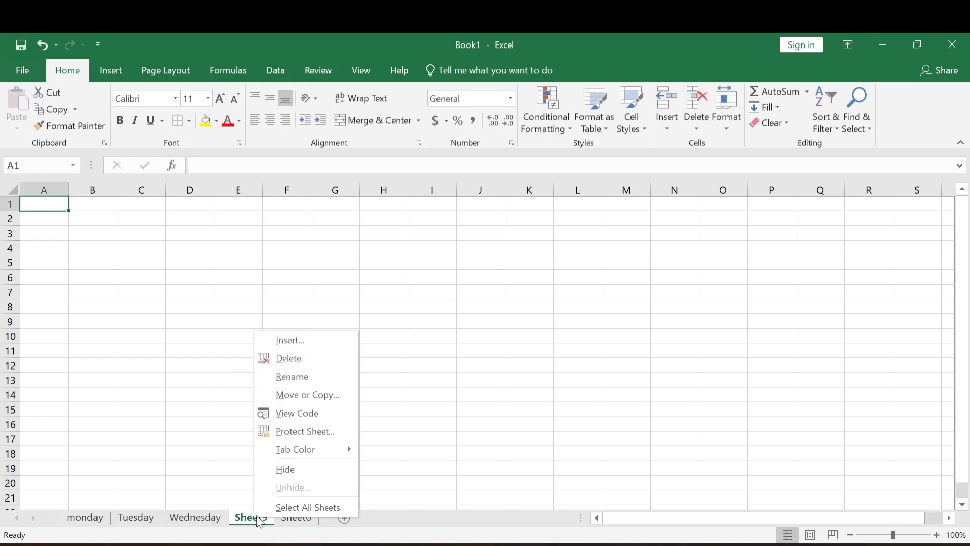
{"action": "left_click", "coordinate": [299, 374]}
{"action": "type", "text": "Thursday"}
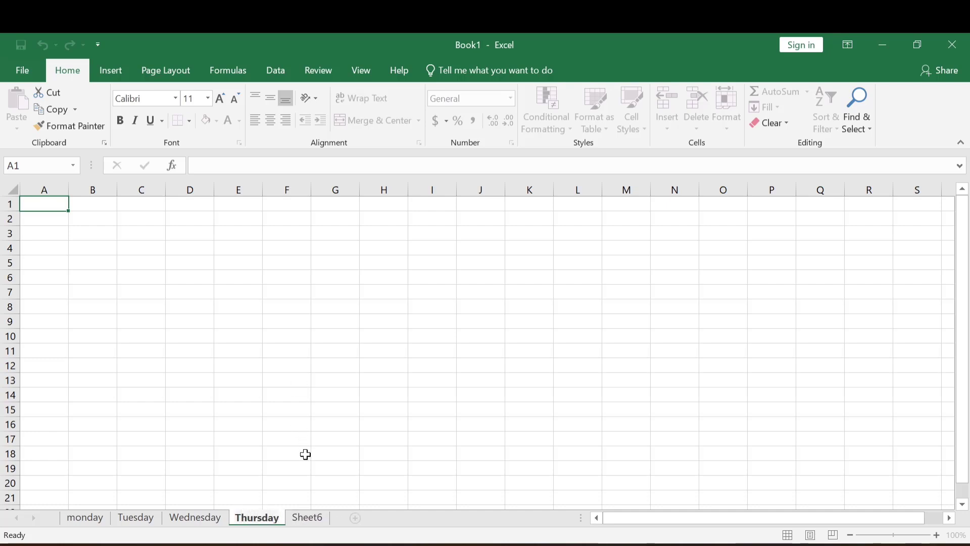
Rename Sheet6 as "Friday" and switch to the Thursday worksheet
{"action": "right_click", "coordinate": [309, 516]}
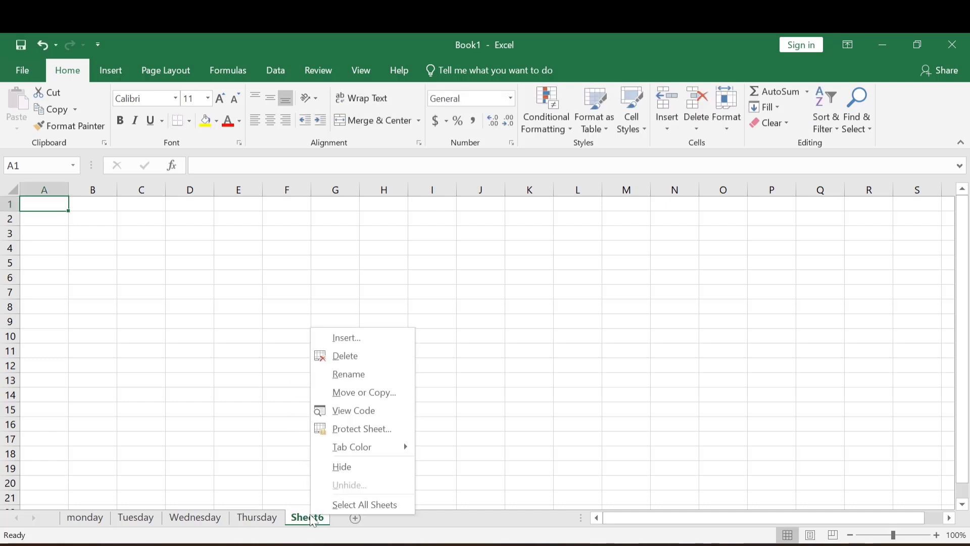
{"action": "left_click", "coordinate": [348, 374]}
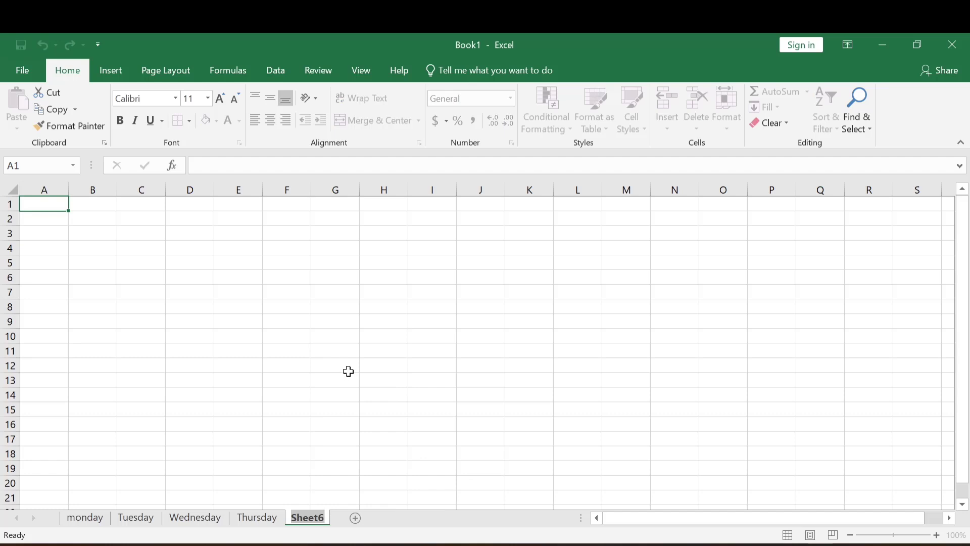
{"action": "type", "text": "Friday"}
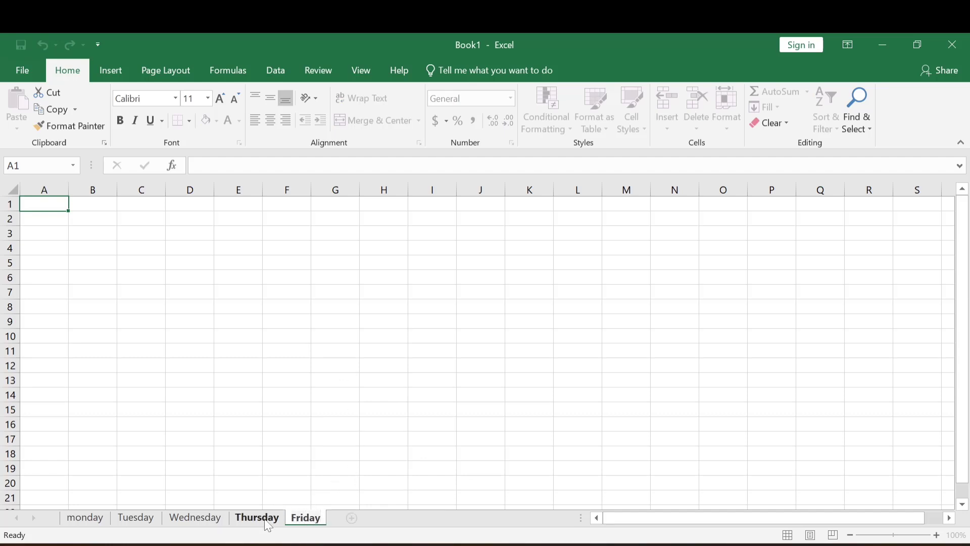
{"action": "left_click", "coordinate": [266, 521]}
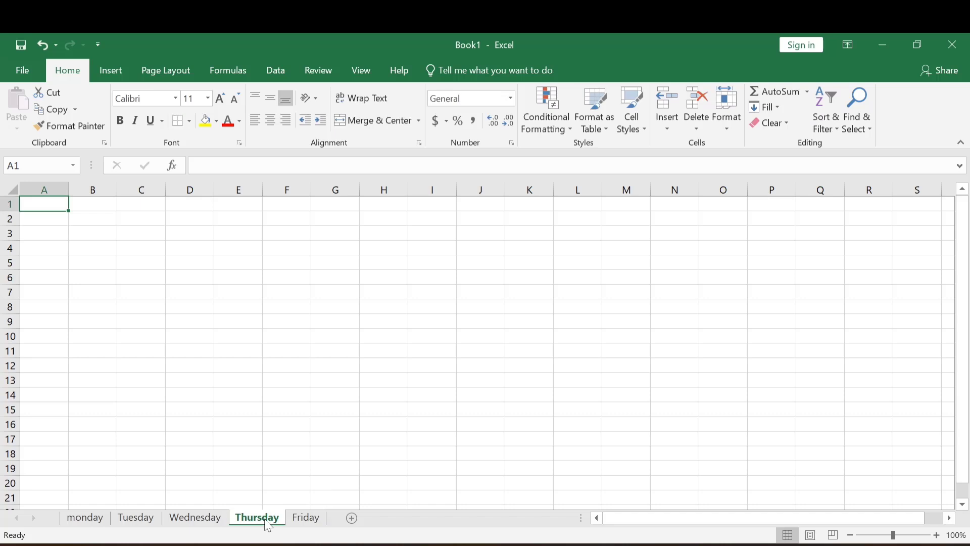
Delete the Friday worksheet from the workbook and confirm its permanent removal
{"action": "left_click", "coordinate": [298, 520]}
{"action": "right_click", "coordinate": [301, 521]}
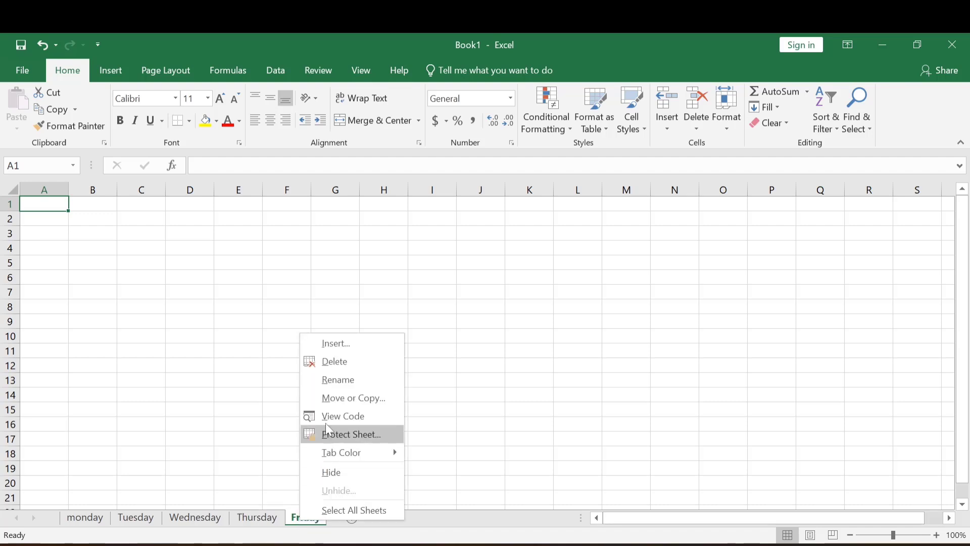
{"action": "left_click", "coordinate": [335, 362]}
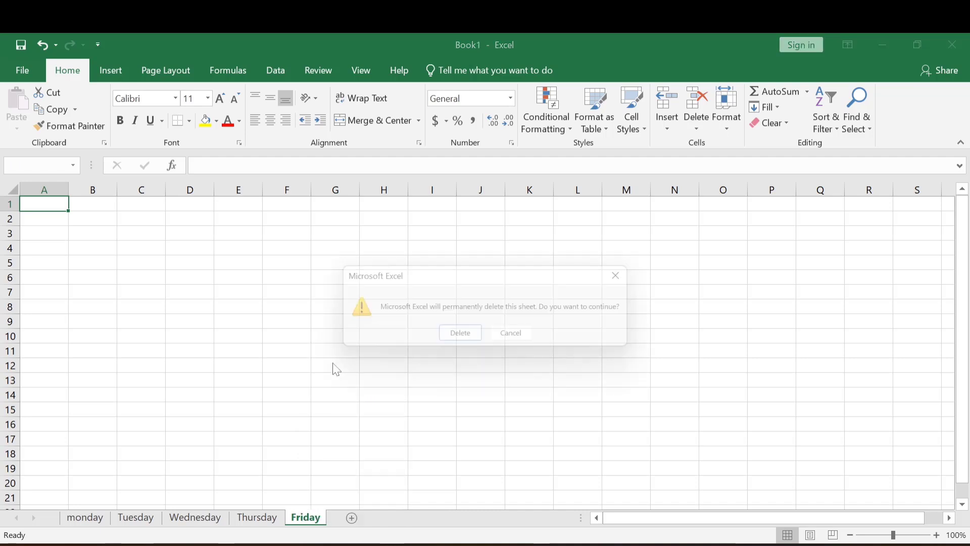
{"action": "left_click", "coordinate": [463, 338]}
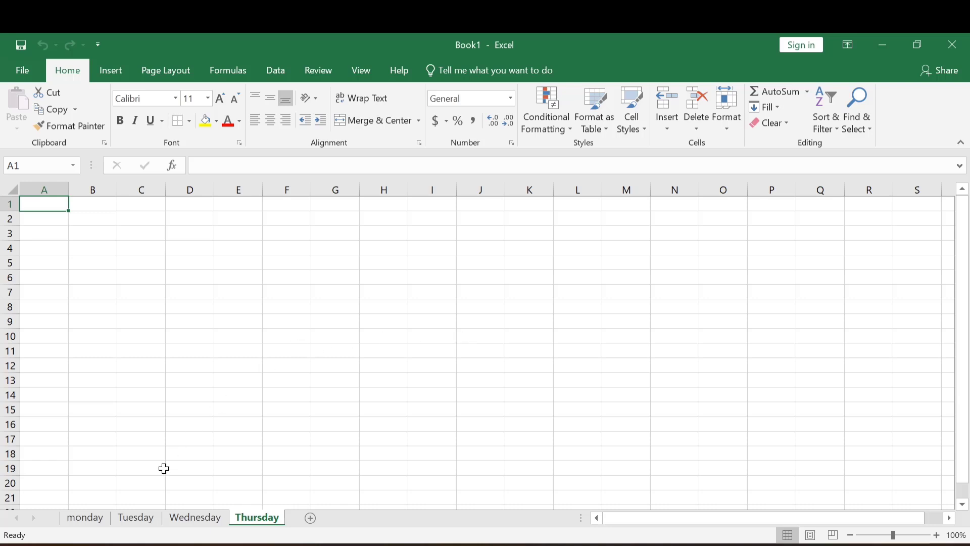
Enter "Youtube" in cell A1 of the monday worksheet and set its font colour to red
{"action": "left_click", "coordinate": [95, 518]}
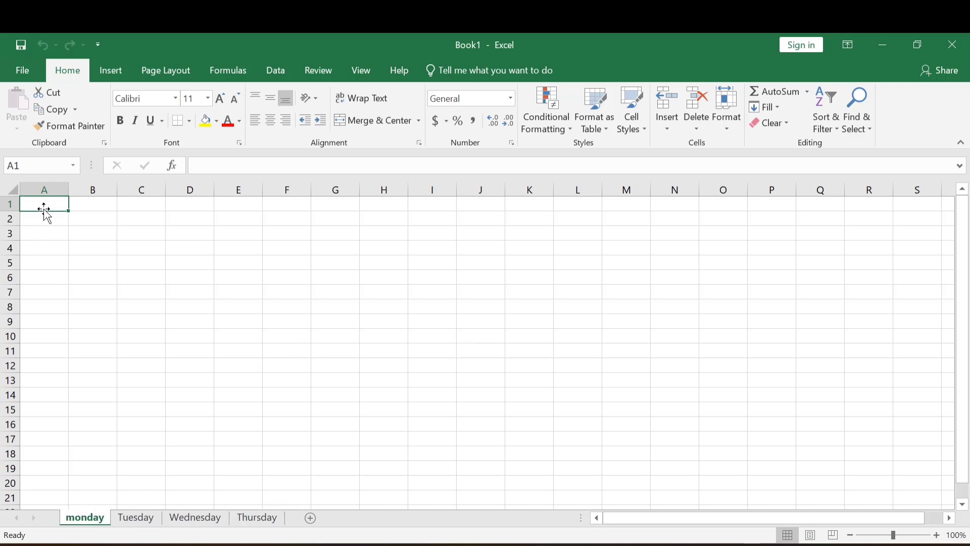
{"action": "type", "text": "Youtube"}
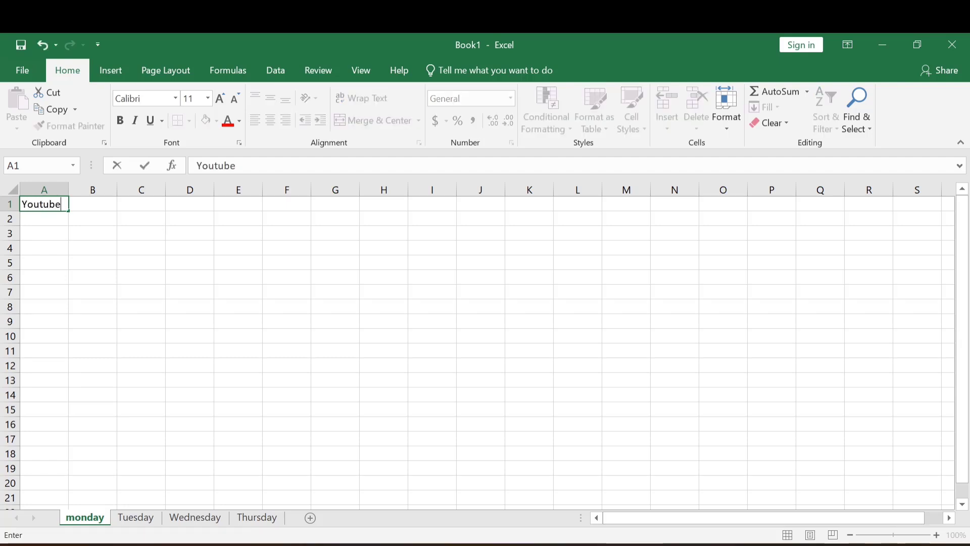
{"action": "left_click", "coordinate": [239, 121]}
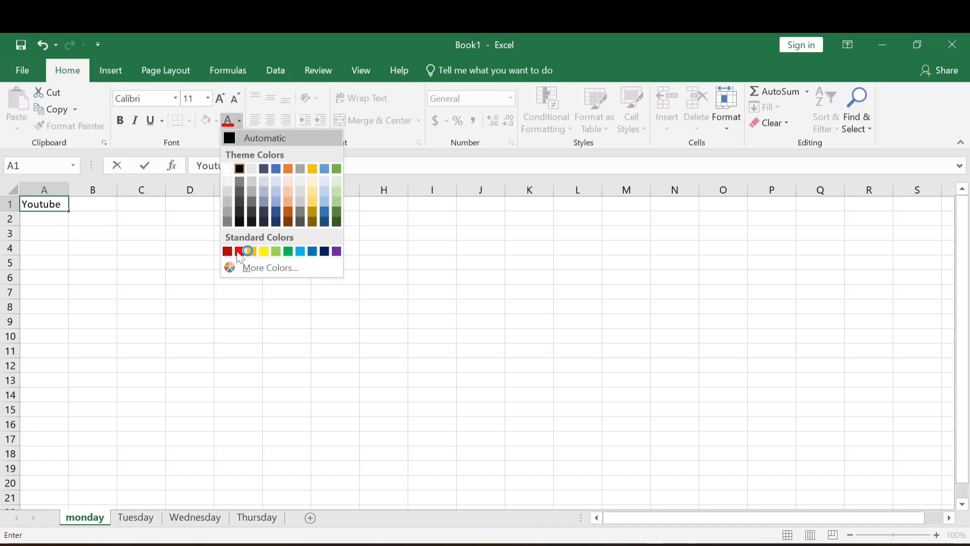
{"action": "left_click", "coordinate": [240, 251]}
{"action": "left_click", "coordinate": [238, 251]}
{"action": "left_click", "coordinate": [55, 204]}
{"action": "left_click", "coordinate": [240, 121]}
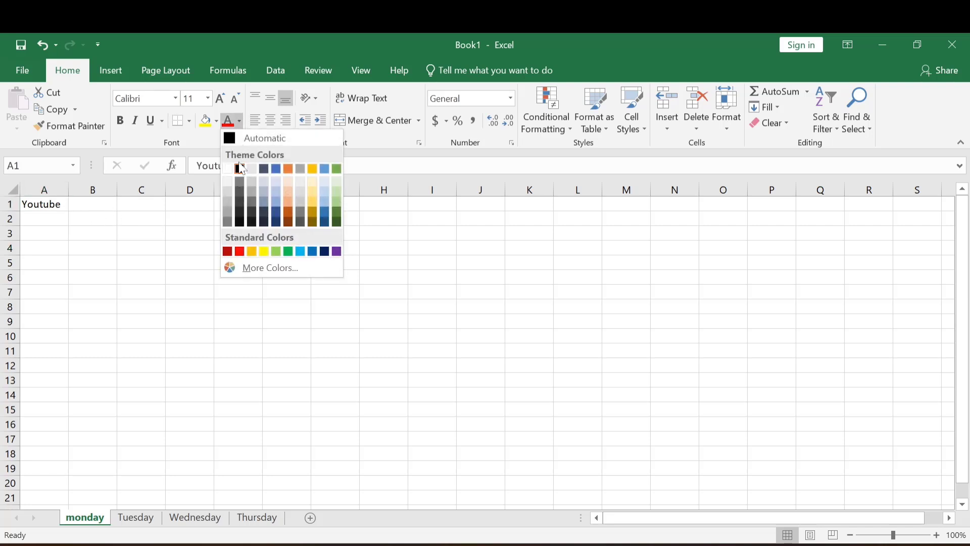
{"action": "left_click", "coordinate": [238, 251]}
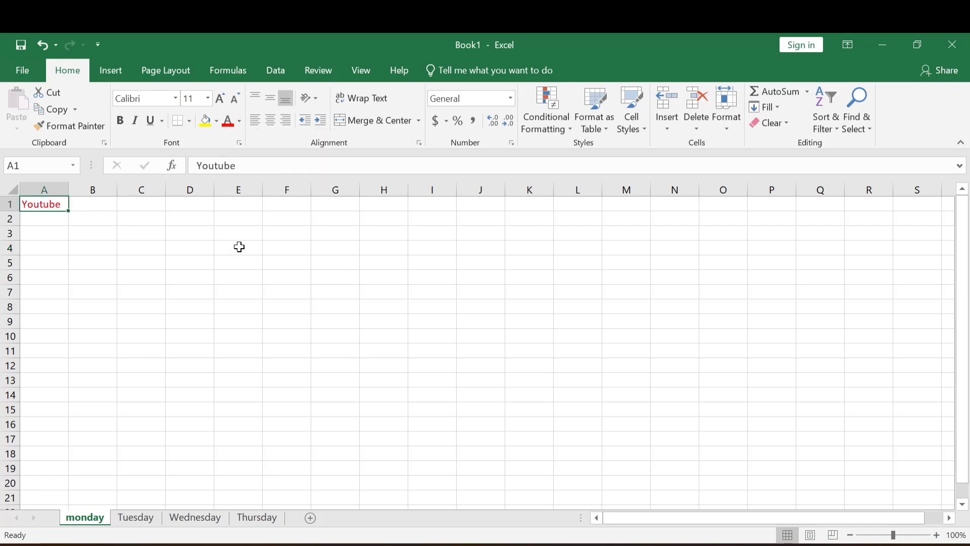
Fill cell A1 of the monday worksheet with yellow
{"action": "left_click", "coordinate": [216, 121]}
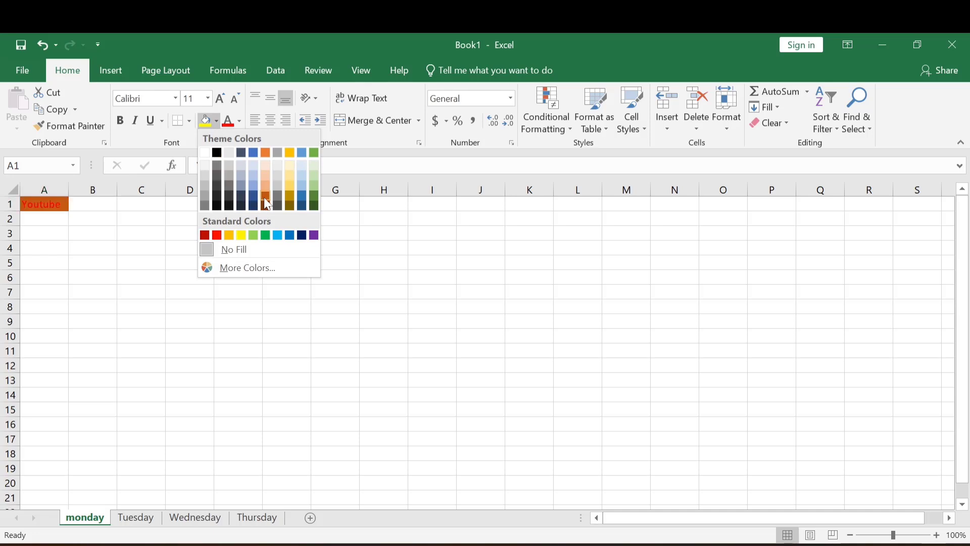
{"action": "left_click", "coordinate": [241, 235]}
{"action": "left_click", "coordinate": [135, 243]}
{"action": "left_click", "coordinate": [60, 207]}
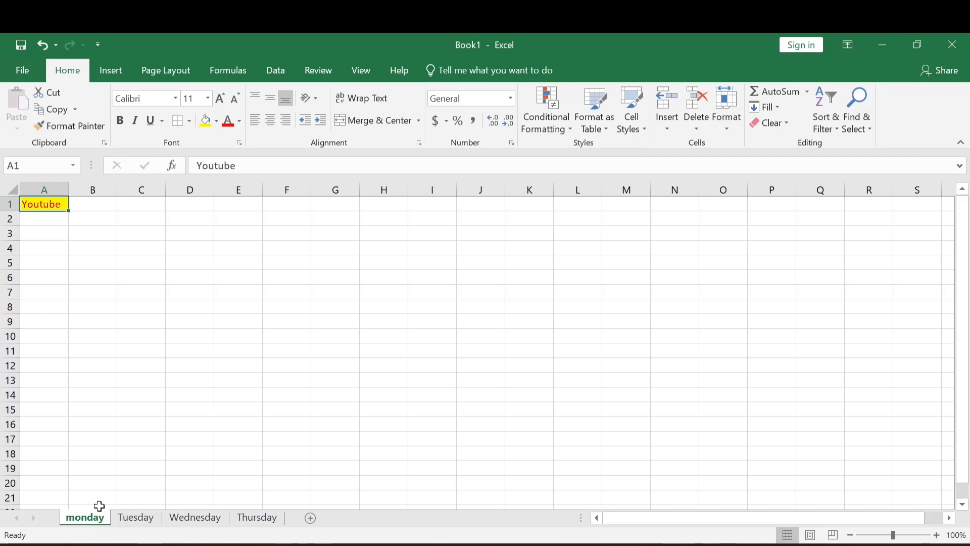
Create a copy of the monday worksheet placed before monday, and compare the copy with the original
{"action": "right_click", "coordinate": [93, 523]}
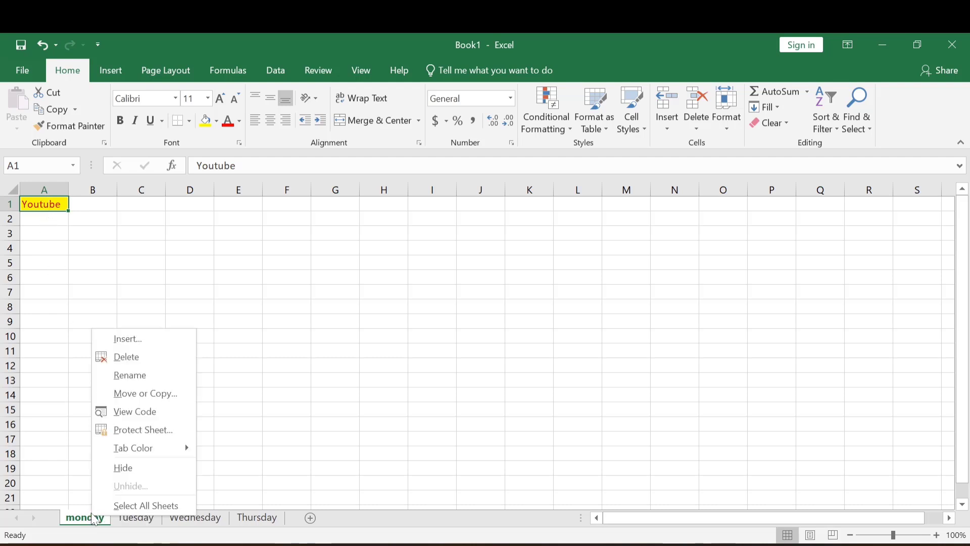
{"action": "left_click", "coordinate": [140, 394]}
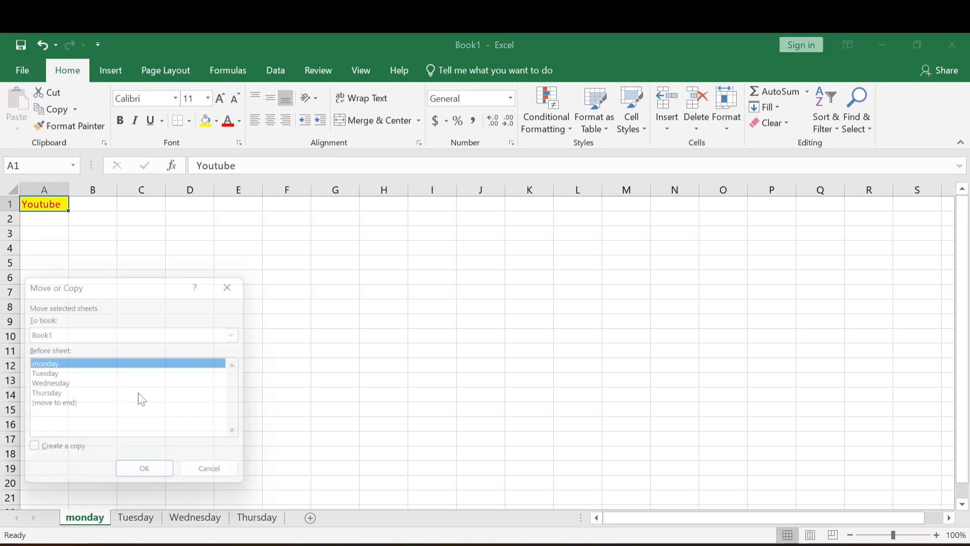
{"action": "left_click", "coordinate": [31, 457]}
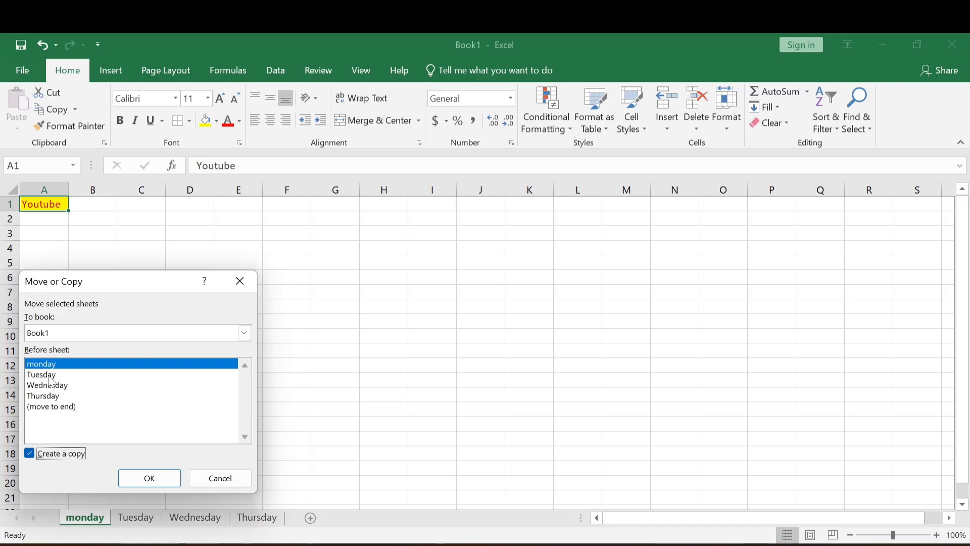
{"action": "left_click", "coordinate": [152, 478]}
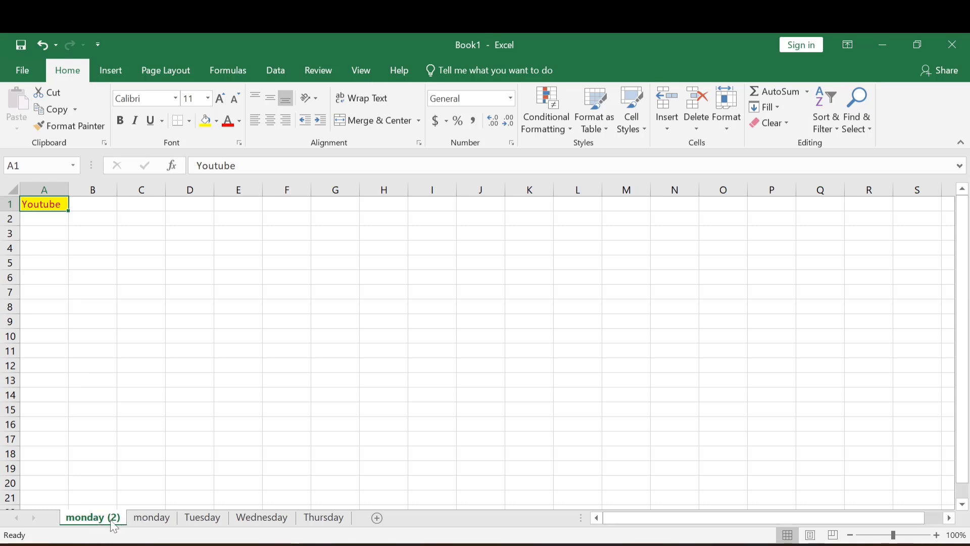
{"action": "left_click", "coordinate": [151, 521]}
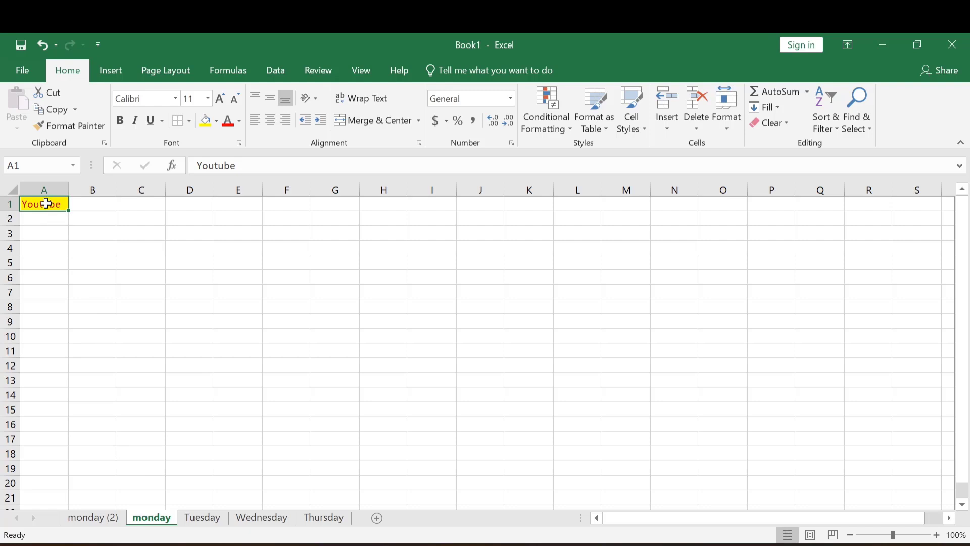
{"action": "left_click", "coordinate": [102, 524]}
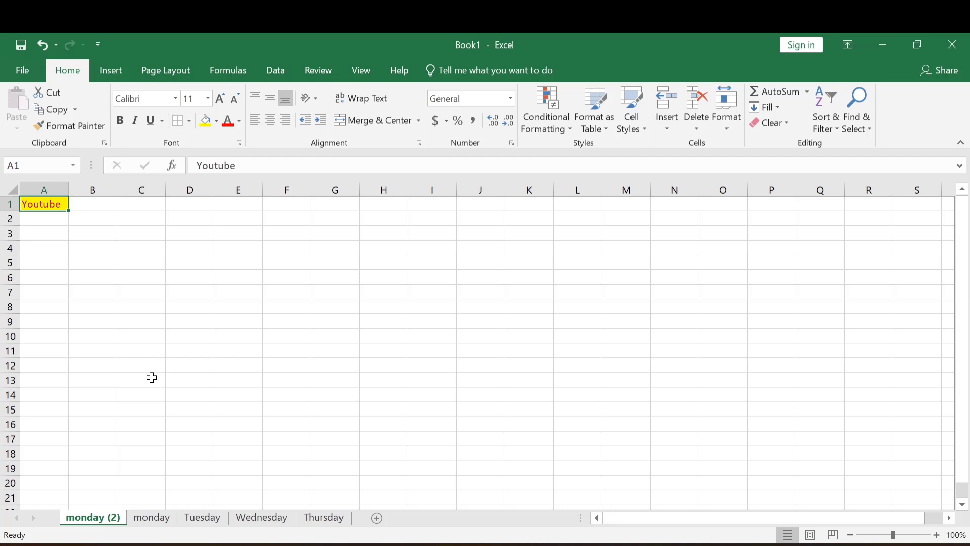
Set the monday sheet's tab colour to standard red and the Tuesday sheet's tab colour to standard yellow
{"action": "right_click", "coordinate": [154, 521]}
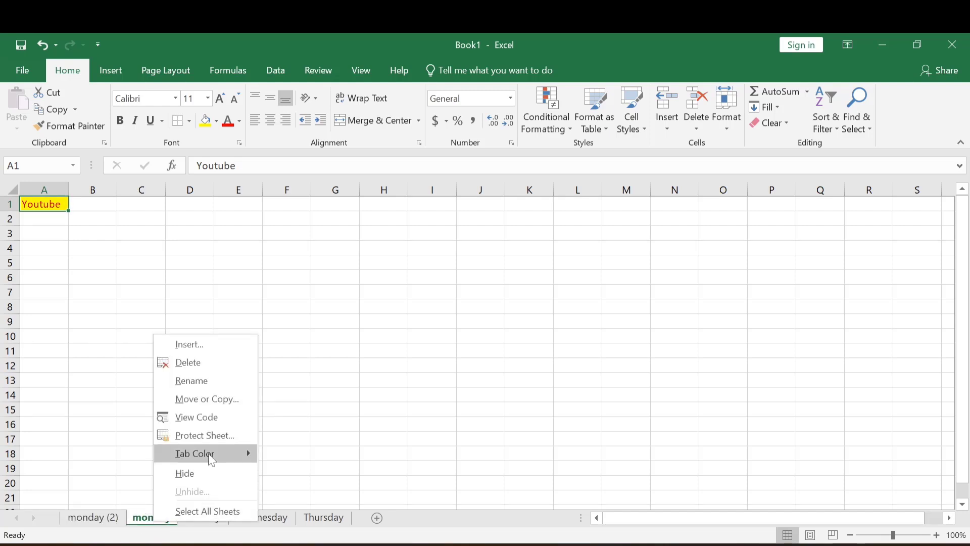
{"action": "mouse_move", "coordinate": [211, 459]}
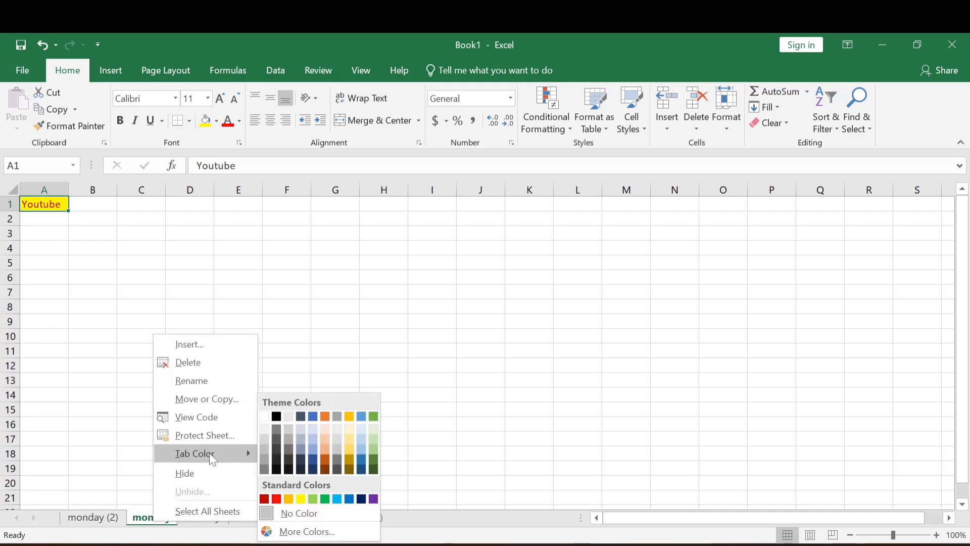
{"action": "left_click", "coordinate": [277, 501]}
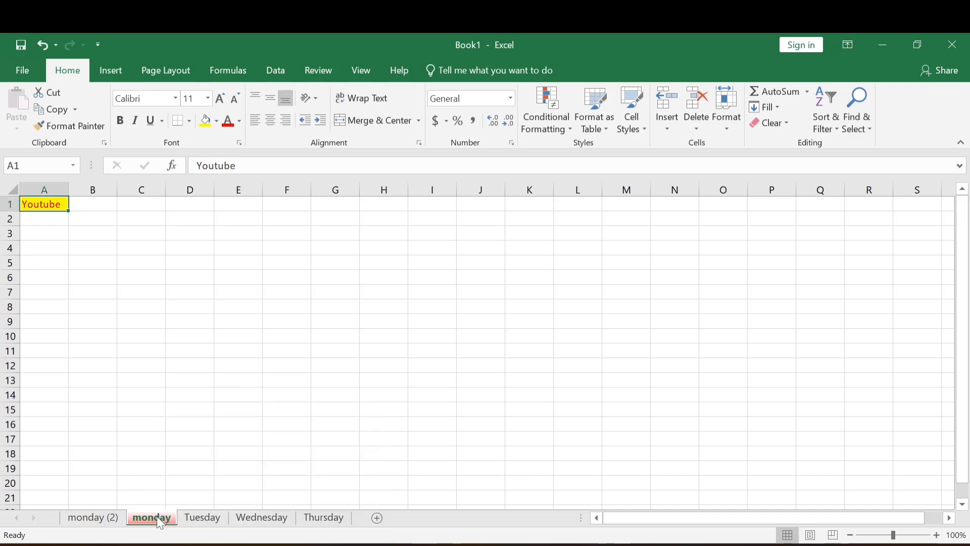
{"action": "left_click", "coordinate": [200, 523]}
{"action": "right_click", "coordinate": [200, 523]}
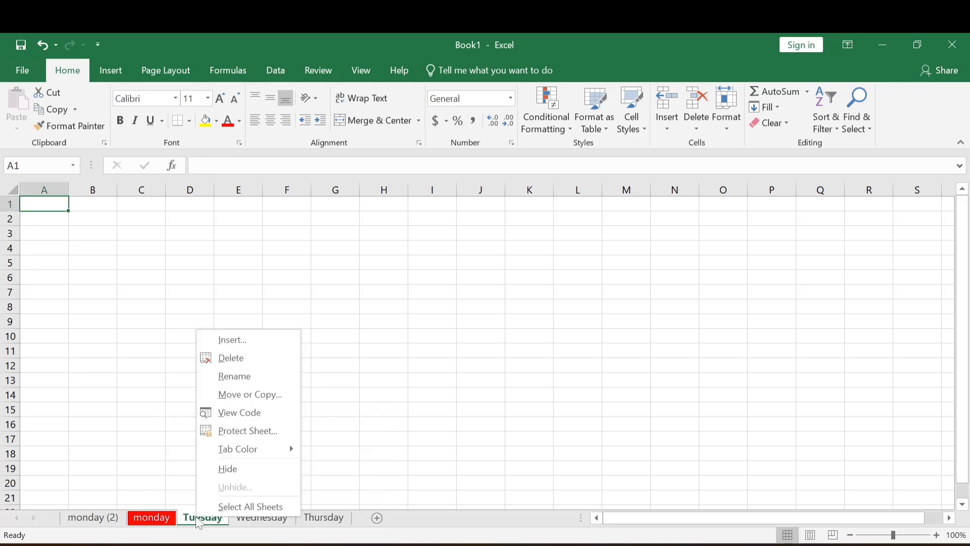
{"action": "mouse_move", "coordinate": [243, 447]}
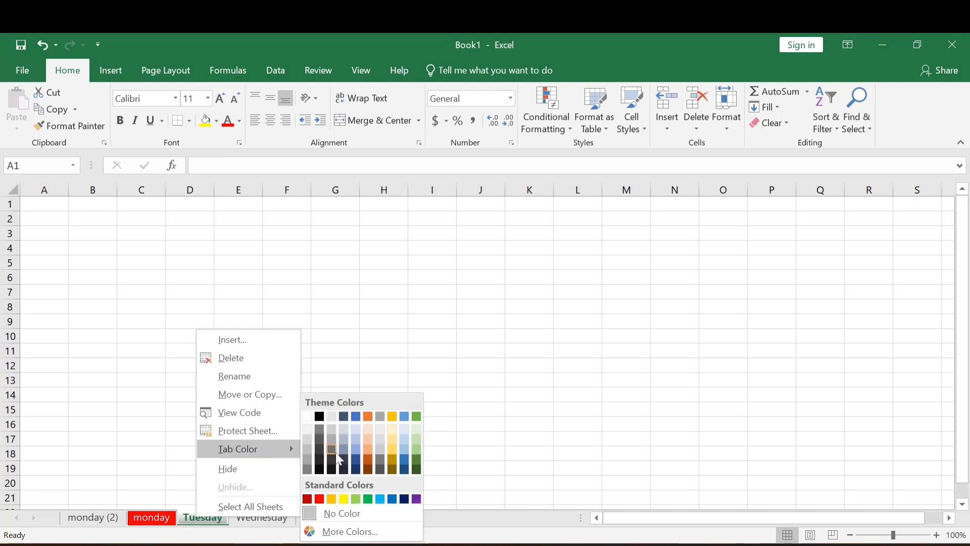
{"action": "left_click", "coordinate": [345, 498]}
Set the Wednesday sheet's tab colour to standard green and the Thursday sheet's tab colour to the darkest gold theme shade
{"action": "left_click", "coordinate": [262, 518]}
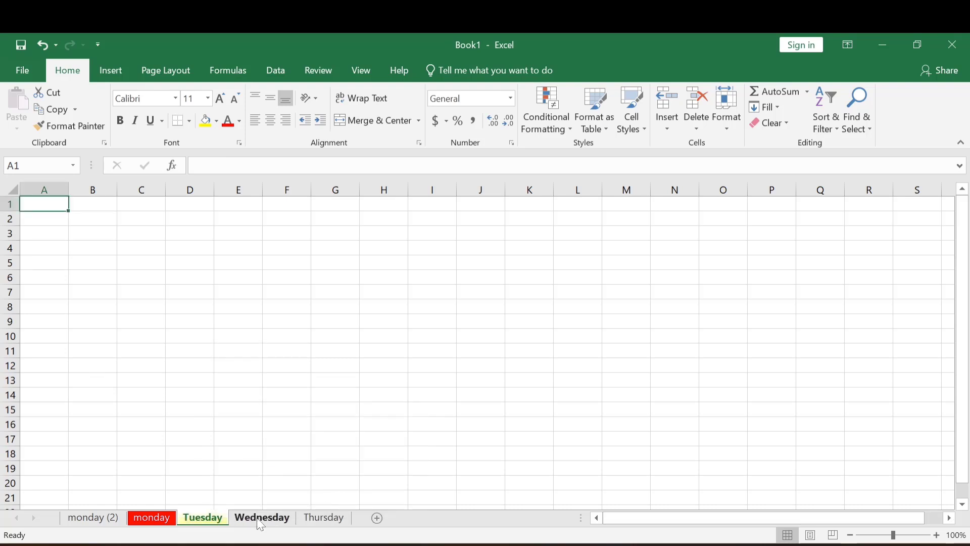
{"action": "right_click", "coordinate": [260, 520]}
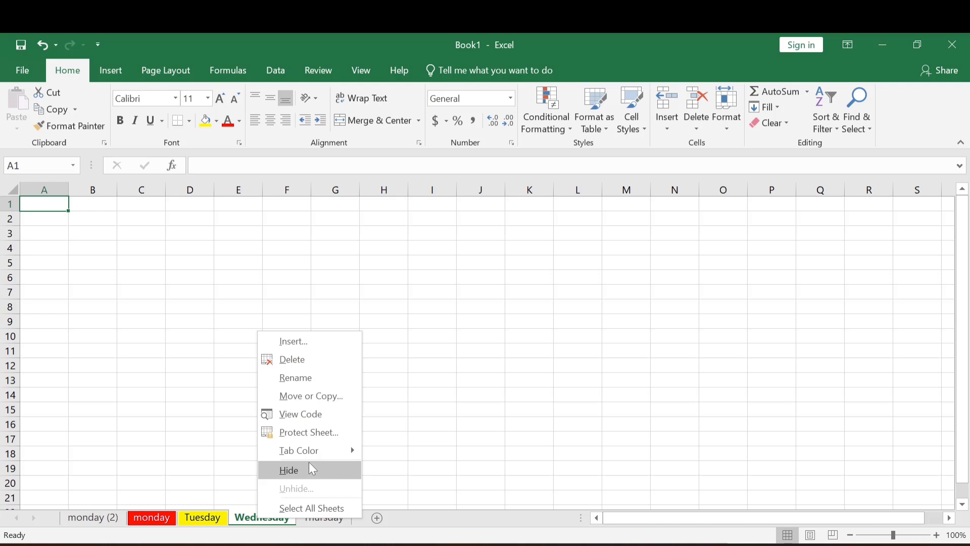
{"action": "mouse_move", "coordinate": [306, 457]}
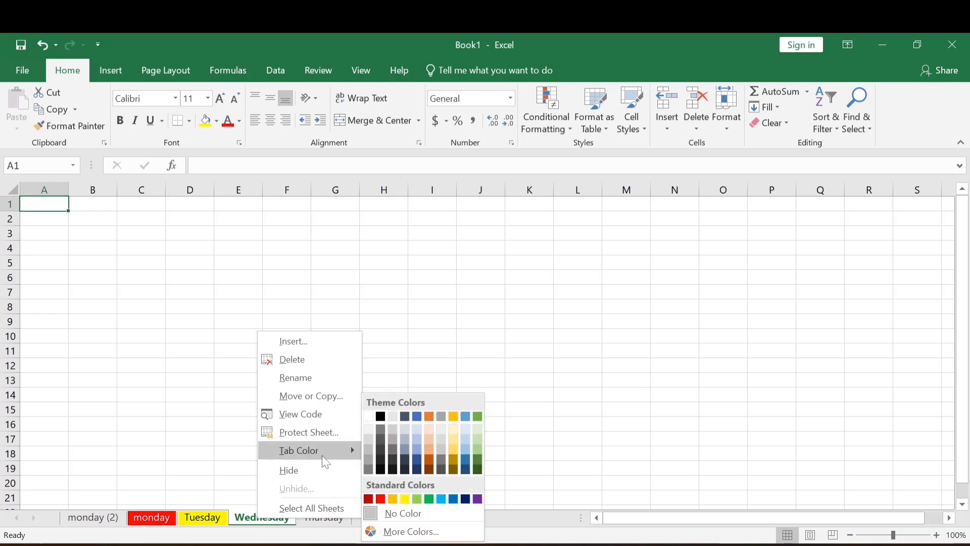
{"action": "left_click", "coordinate": [429, 498]}
{"action": "left_click", "coordinate": [329, 517]}
{"action": "right_click", "coordinate": [322, 518]}
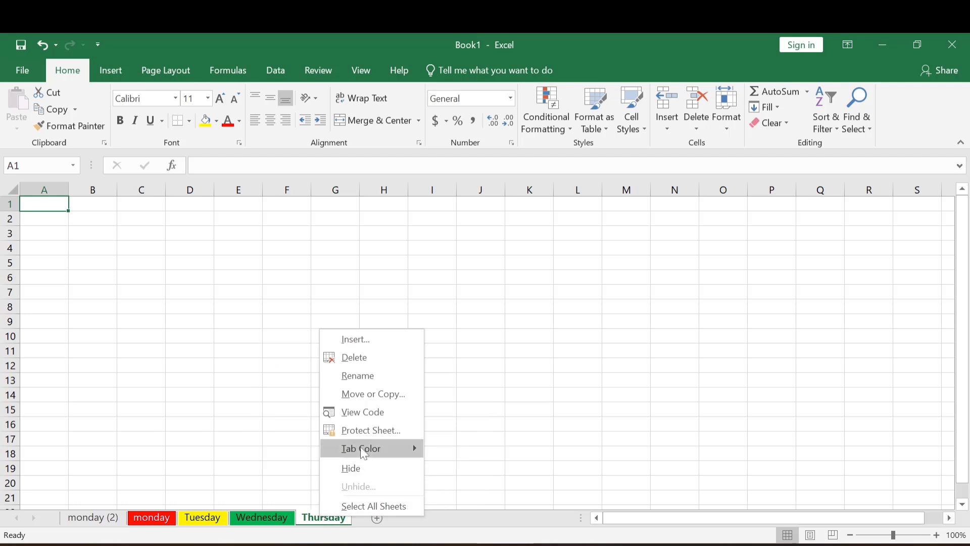
{"action": "mouse_move", "coordinate": [379, 448]}
{"action": "left_click", "coordinate": [516, 468]}
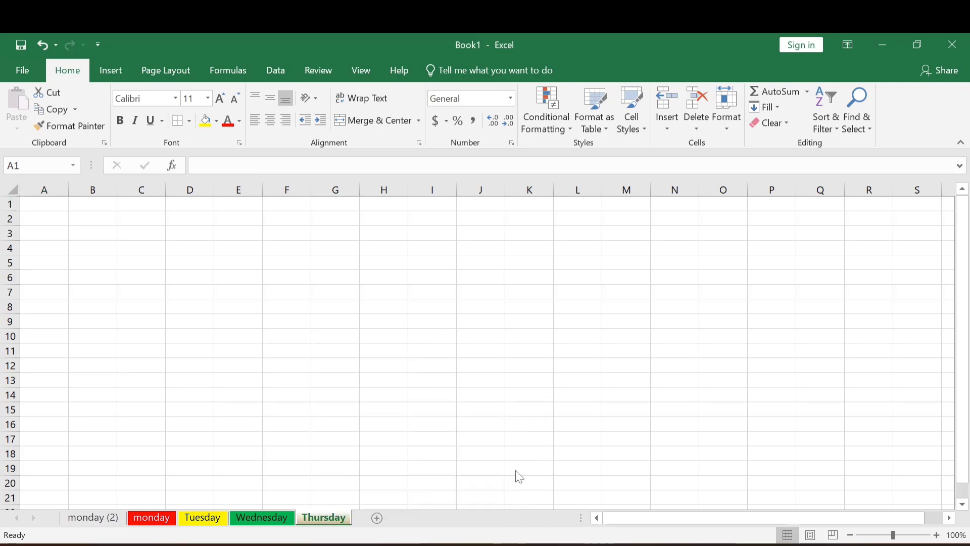
Set the tab colour of the copied monday (2) sheet to a dark orange theme shade and check it from another sheet
{"action": "right_click", "coordinate": [96, 519]}
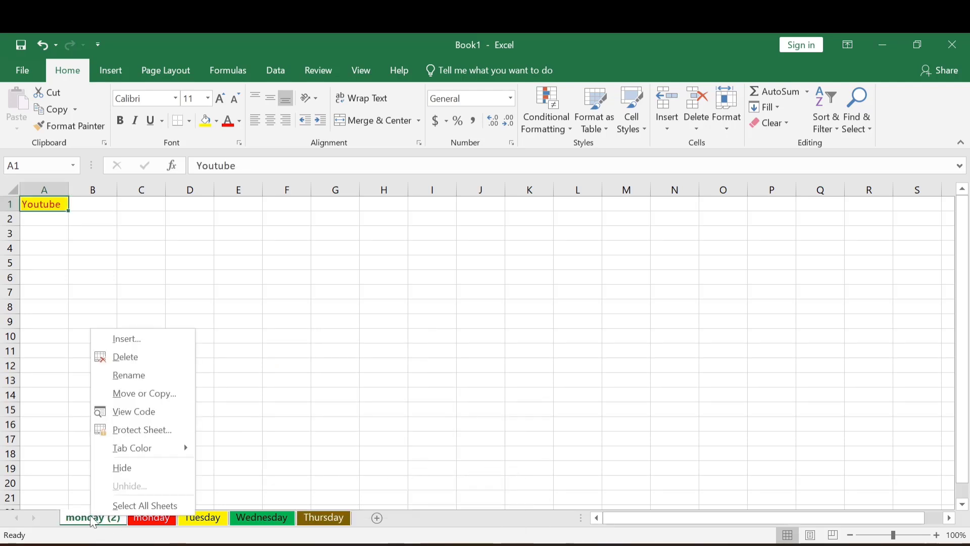
{"action": "mouse_move", "coordinate": [178, 457]}
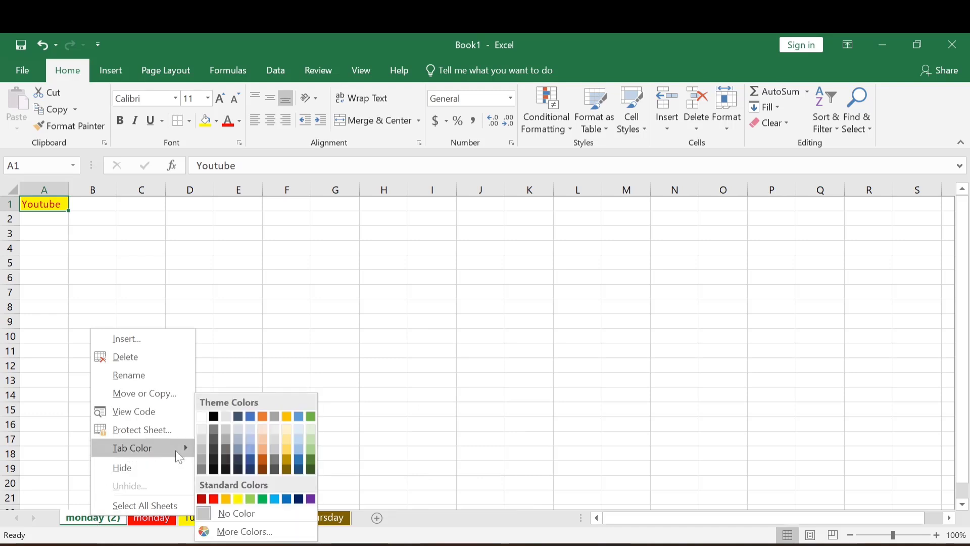
{"action": "left_click", "coordinate": [263, 461]}
{"action": "left_click", "coordinate": [262, 517]}
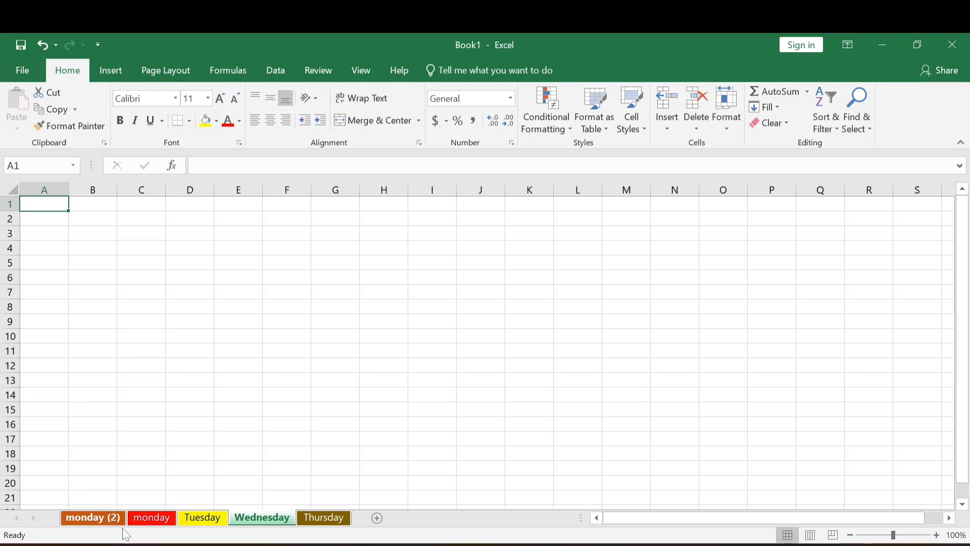
{"action": "left_click", "coordinate": [103, 521]}
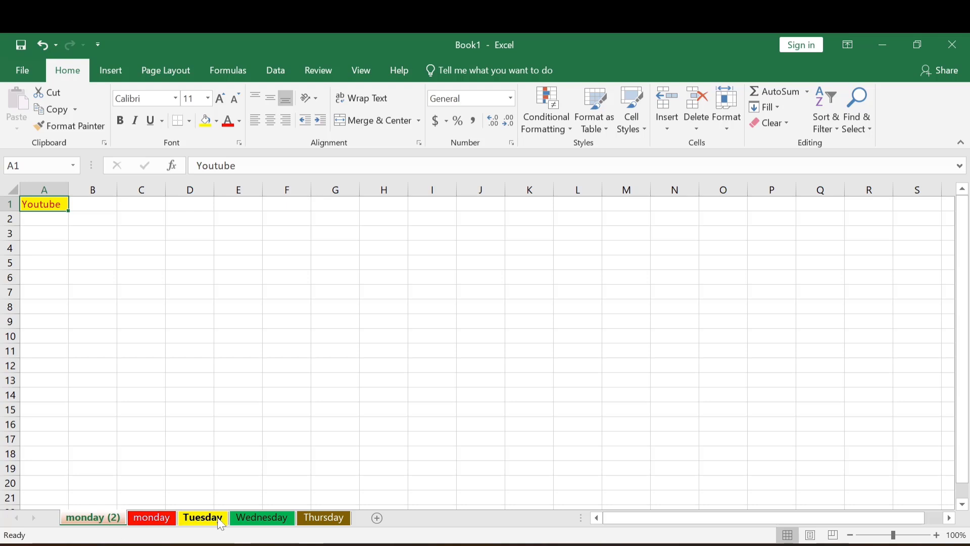
Hide the Thursday worksheet and unhide it again
{"action": "right_click", "coordinate": [314, 515]}
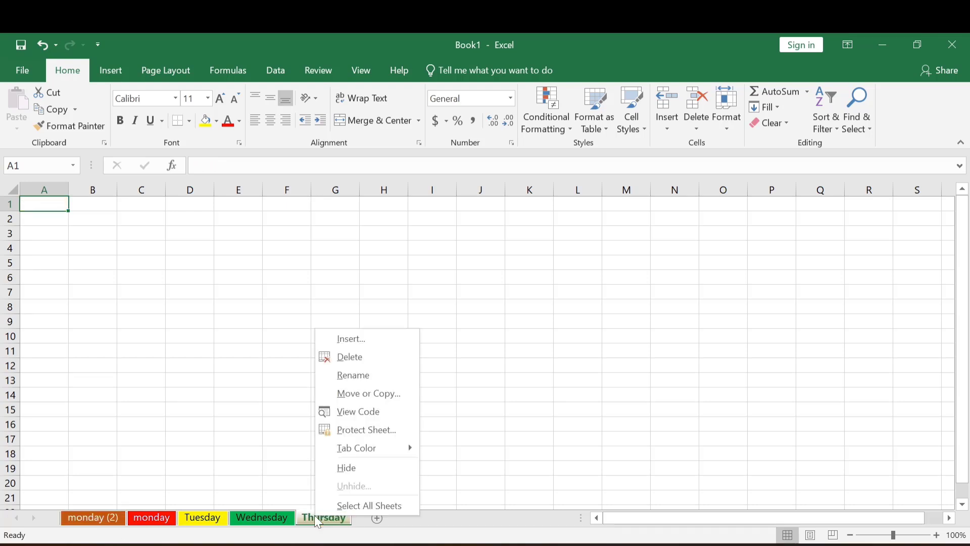
{"action": "left_click", "coordinate": [348, 468]}
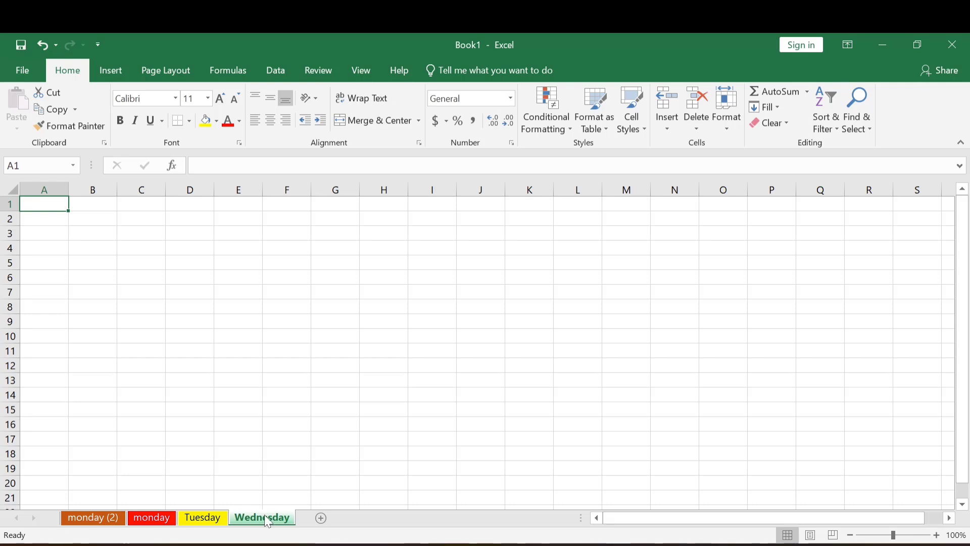
{"action": "right_click", "coordinate": [264, 515]}
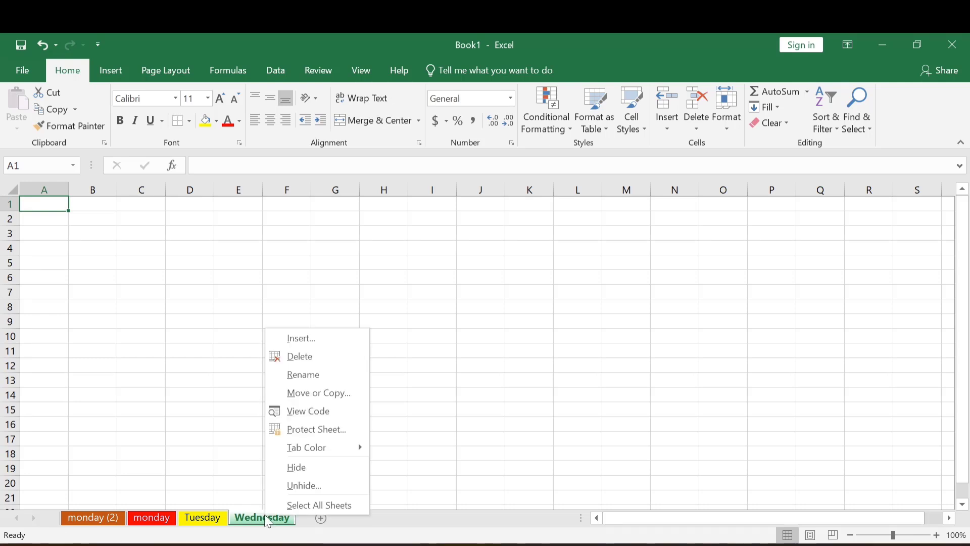
{"action": "left_click", "coordinate": [304, 485]}
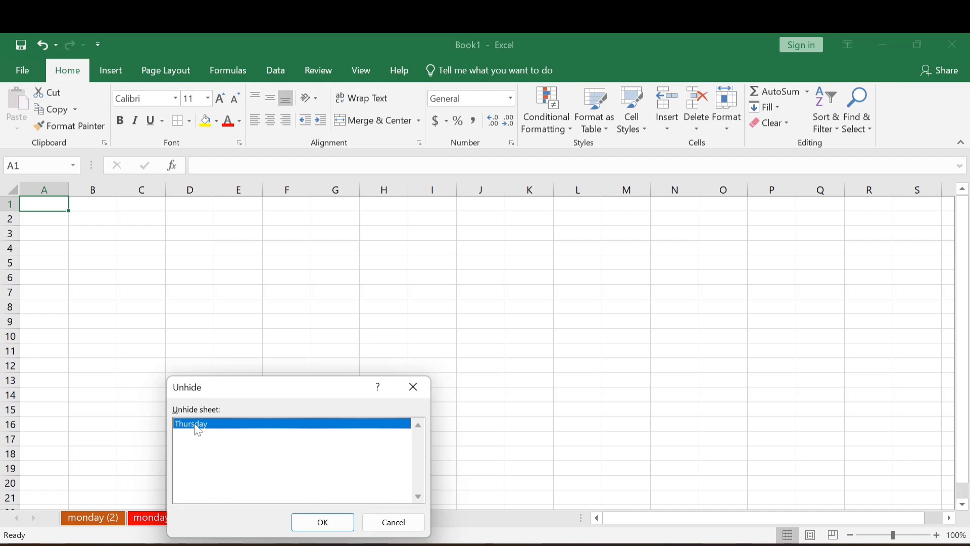
{"action": "left_click", "coordinate": [322, 522]}
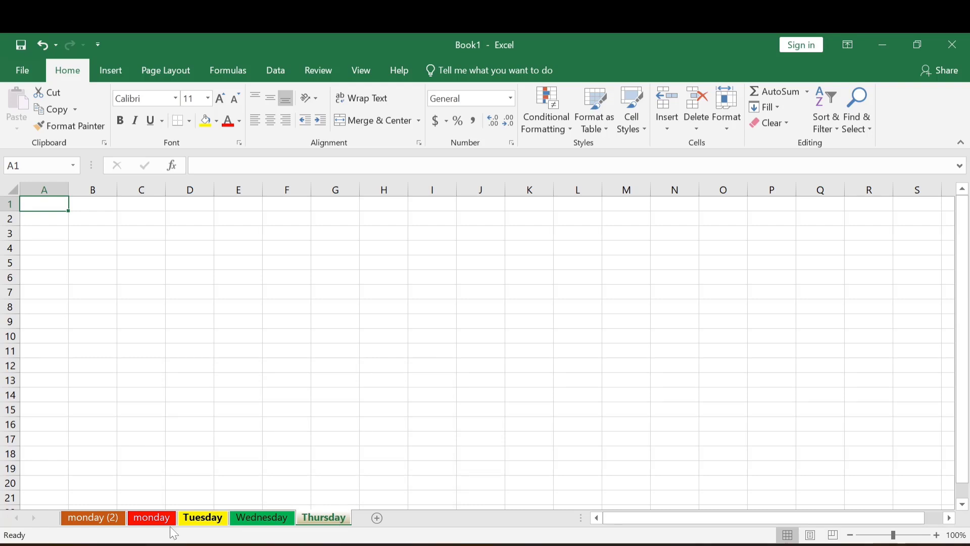
Hide the monday (2) worksheet and restore it through the Unhide command
{"action": "left_click", "coordinate": [107, 520]}
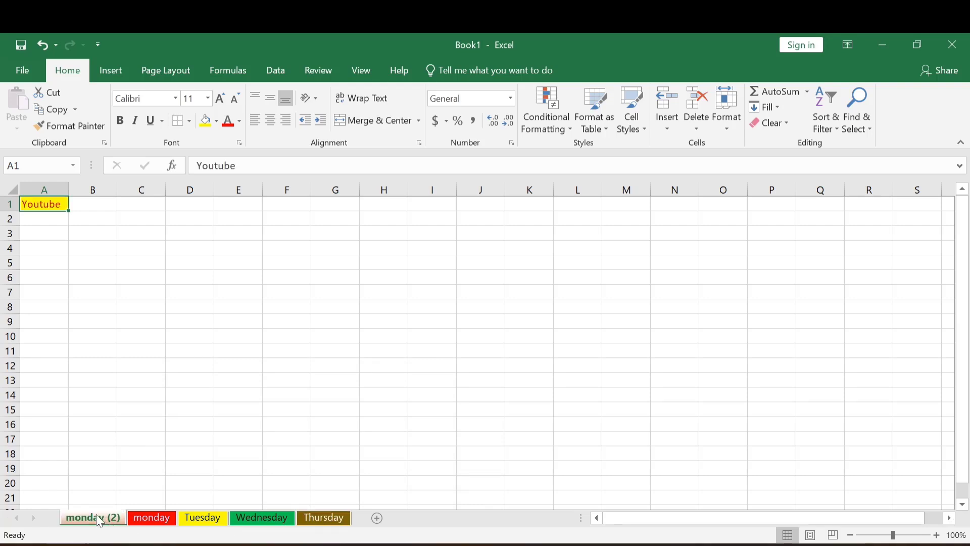
{"action": "right_click", "coordinate": [91, 518]}
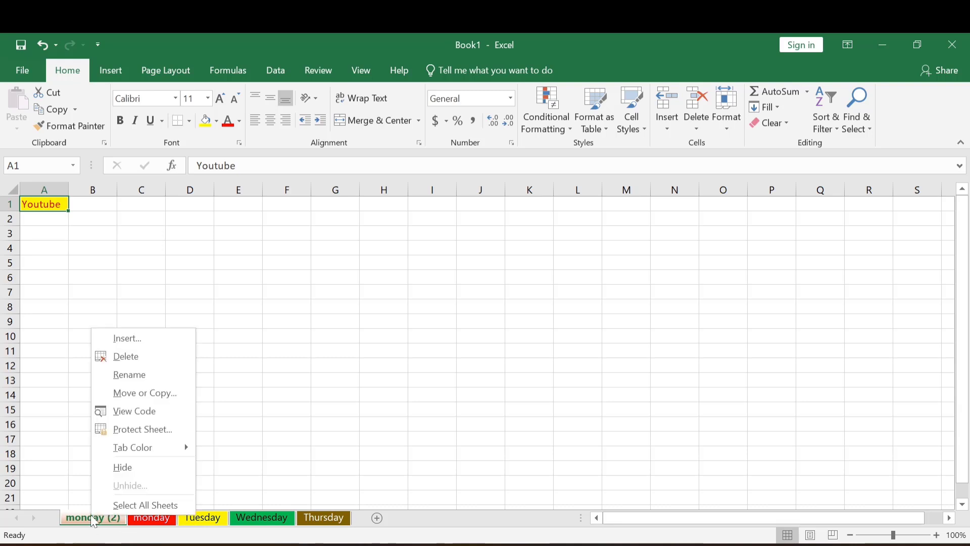
{"action": "left_click", "coordinate": [129, 465]}
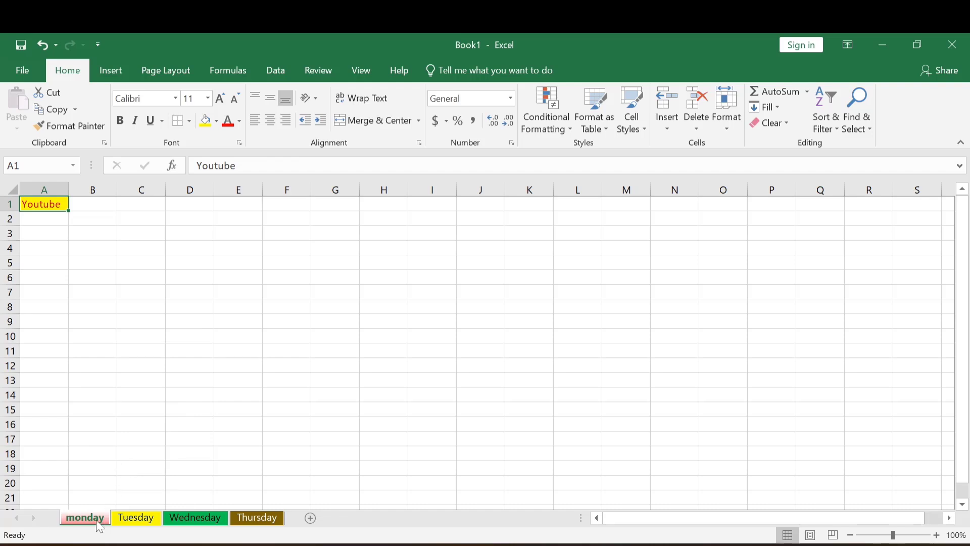
{"action": "left_click", "coordinate": [135, 519], "text": "ctrl"}
{"action": "right_click", "coordinate": [138, 521]}
{"action": "left_click", "coordinate": [171, 494]}
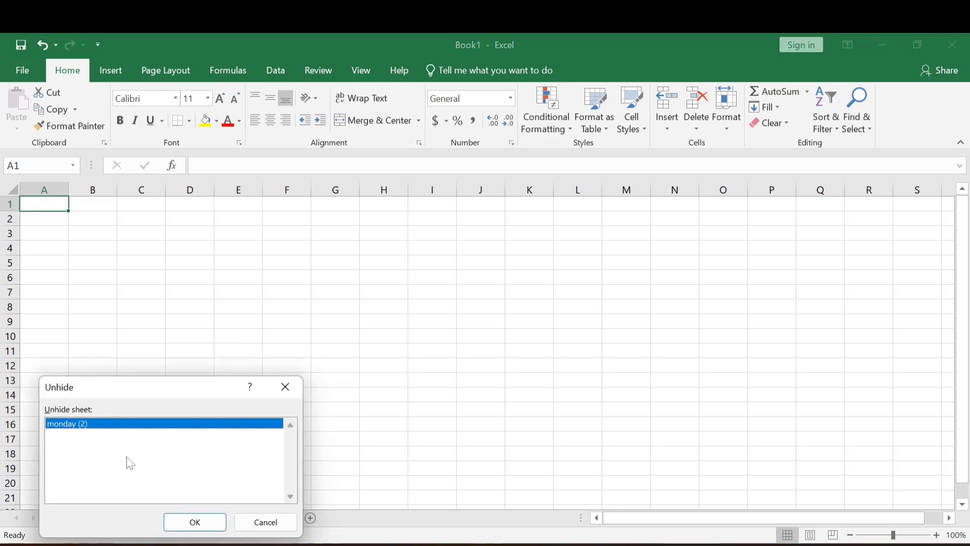
{"action": "left_click", "coordinate": [190, 522]}
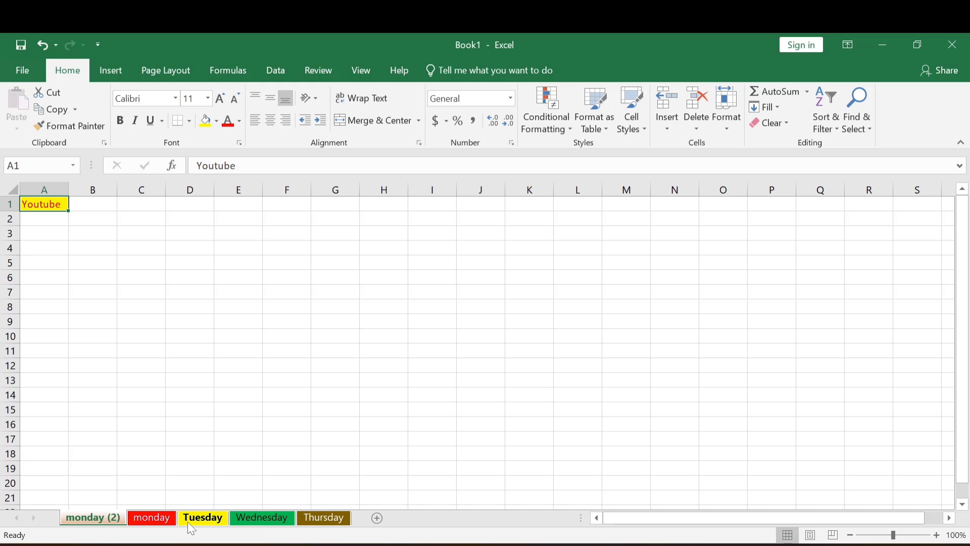
{"action": "left_click", "coordinate": [161, 522]}
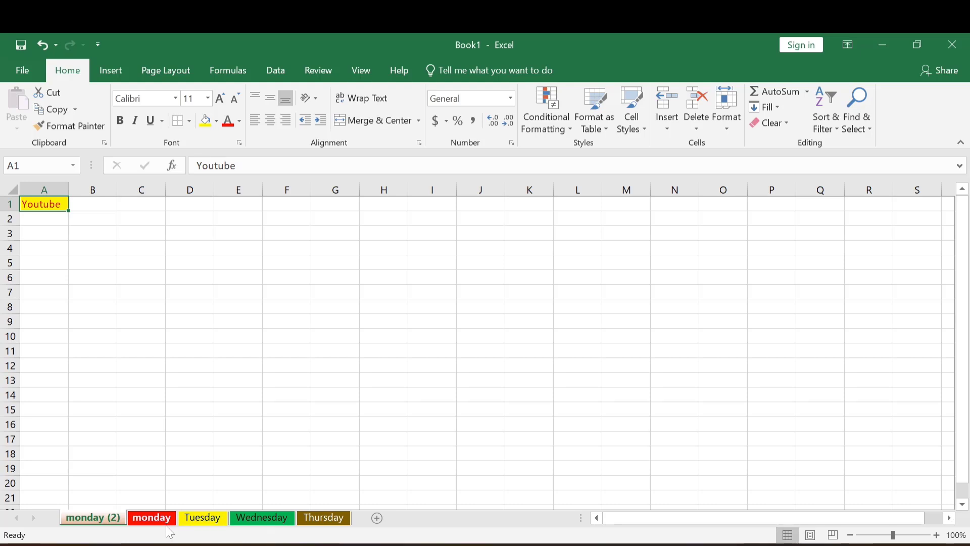
{"action": "right_click", "coordinate": [140, 518]}
{"action": "key", "text": "Escape"}
{"action": "left_click", "coordinate": [111, 519]}
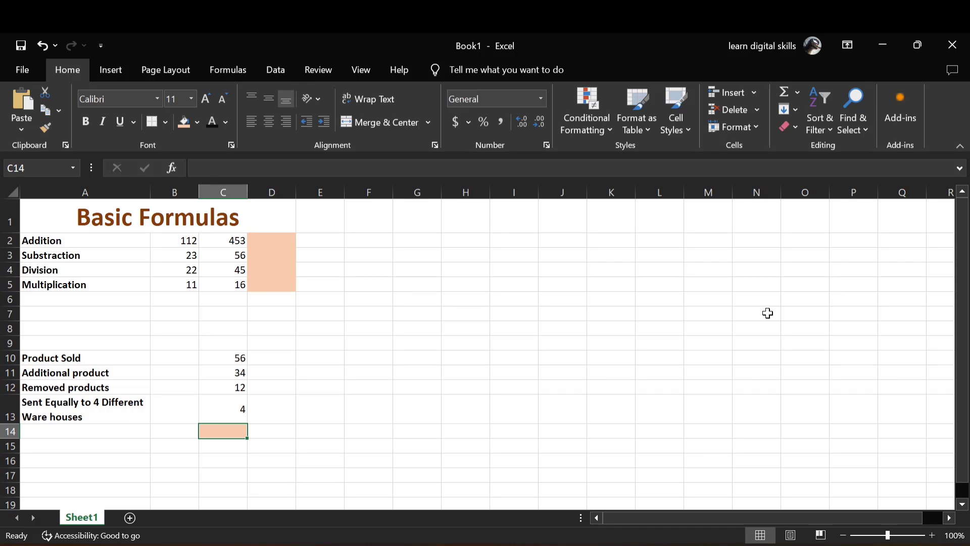
Enter the formula =C2+B2 in cell D2 to add the two numbers in the Addition row
{"action": "left_click", "coordinate": [280, 240]}
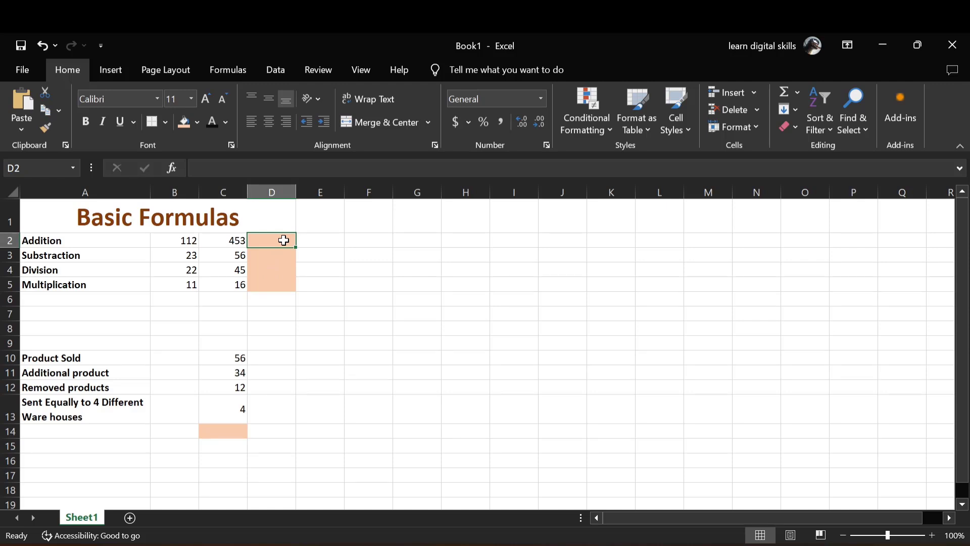
{"action": "type", "text": "="}
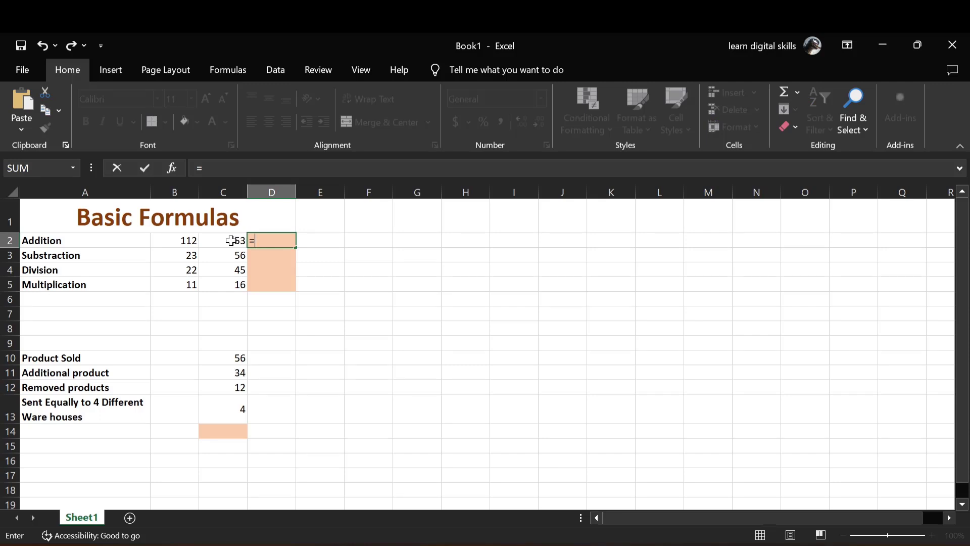
{"action": "left_click", "coordinate": [231, 241]}
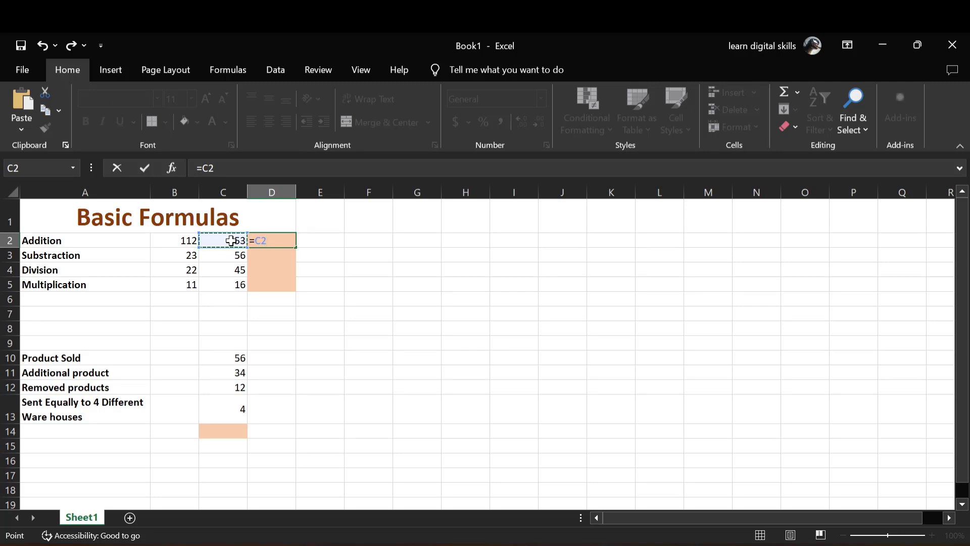
{"action": "type", "text": "+"}
{"action": "left_click", "coordinate": [176, 241]}
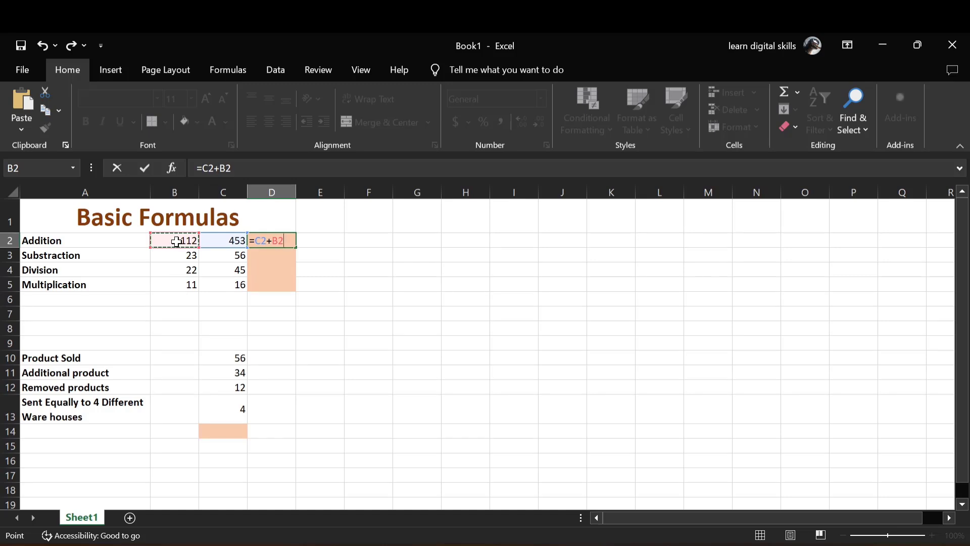
{"action": "key", "text": "Return"}
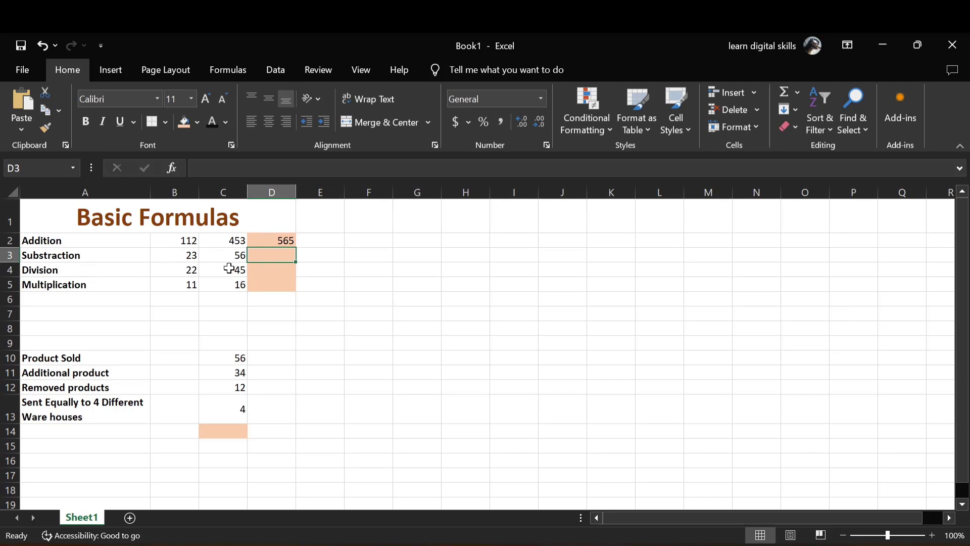
Enter the formula =C3-B3 in cell D3 to subtract the numbers in the Substraction row
{"action": "type", "text": "="}
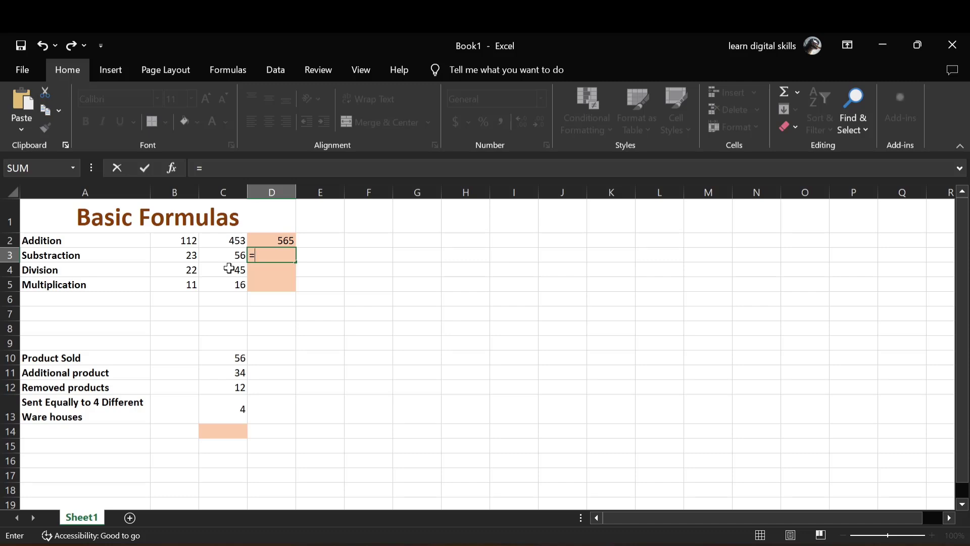
{"action": "left_click", "coordinate": [240, 254]}
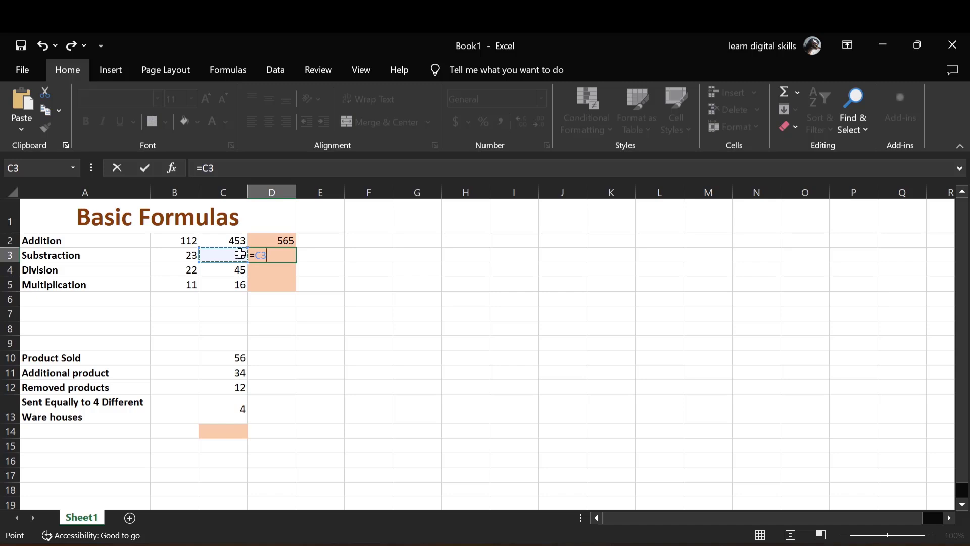
{"action": "type", "text": "-"}
{"action": "left_click", "coordinate": [179, 259]}
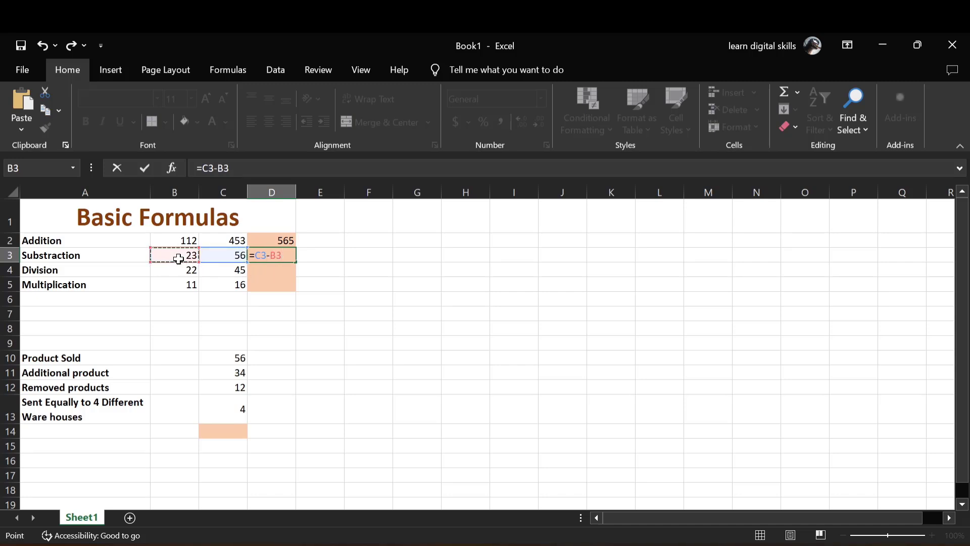
{"action": "key", "text": "Return"}
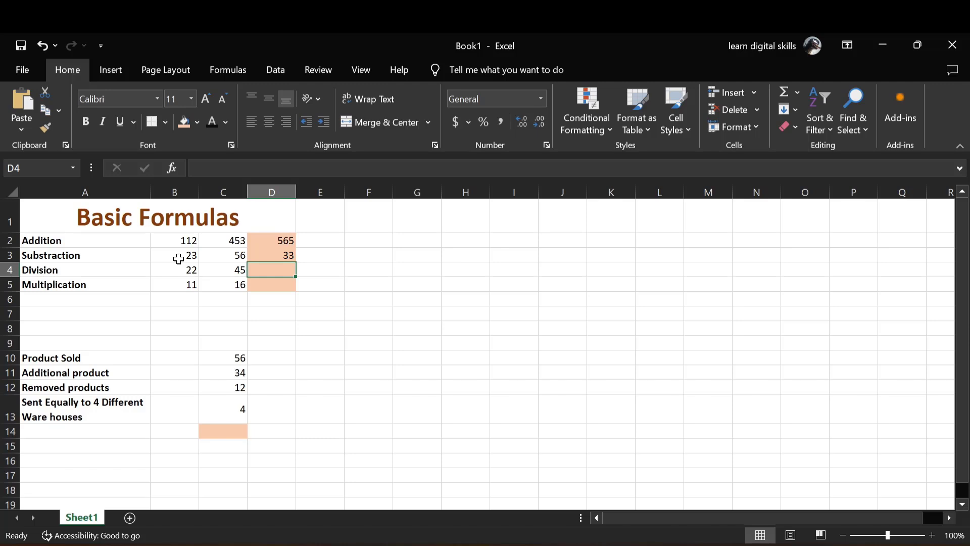
Enter the formula =C4/B4 in cell D4 to divide the numbers in the Division row
{"action": "type", "text": "="}
{"action": "left_click", "coordinate": [221, 271]}
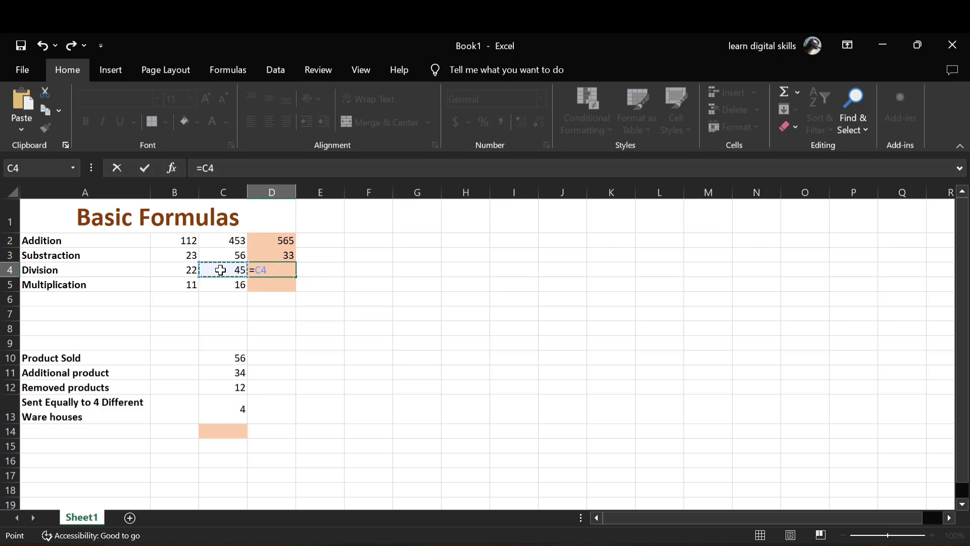
{"action": "type", "text": "/"}
{"action": "left_click", "coordinate": [181, 273]}
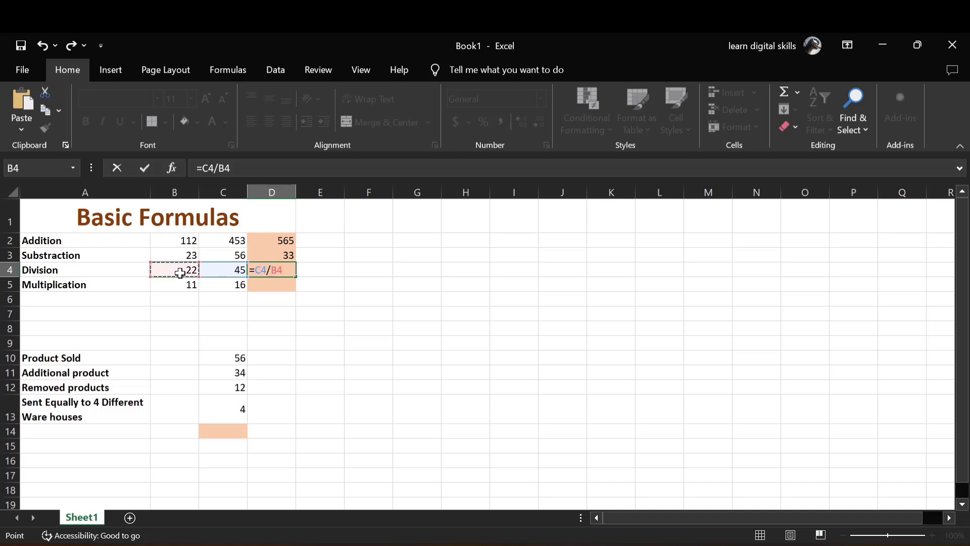
{"action": "key", "text": "Return"}
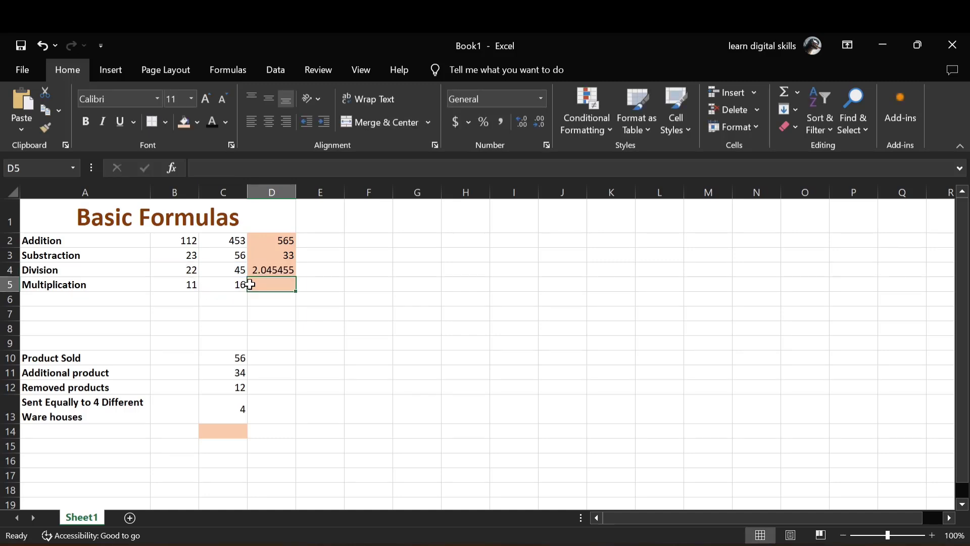
Enter the formula =C5*B5 in cell D5 to multiply the numbers in the Multiplication row
{"action": "type", "text": "="}
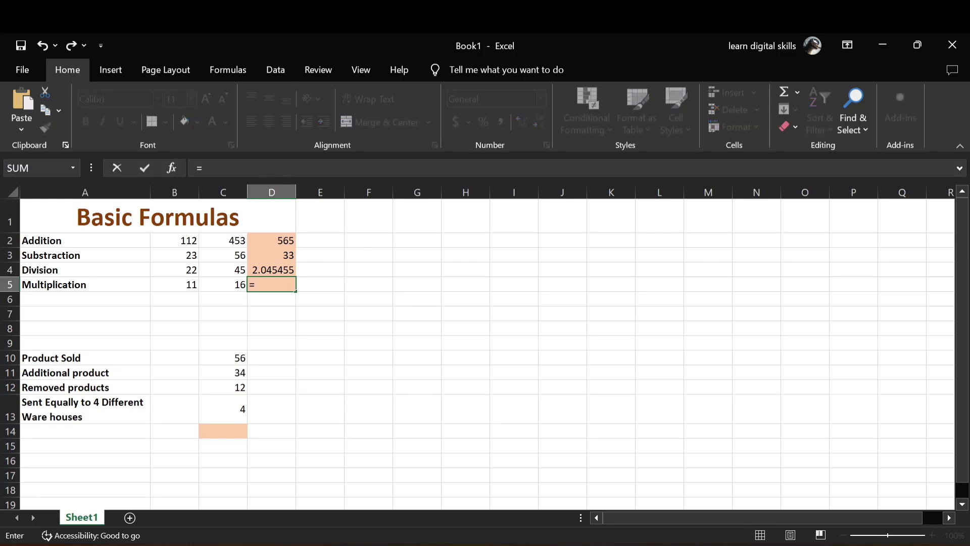
{"action": "left_click", "coordinate": [230, 286]}
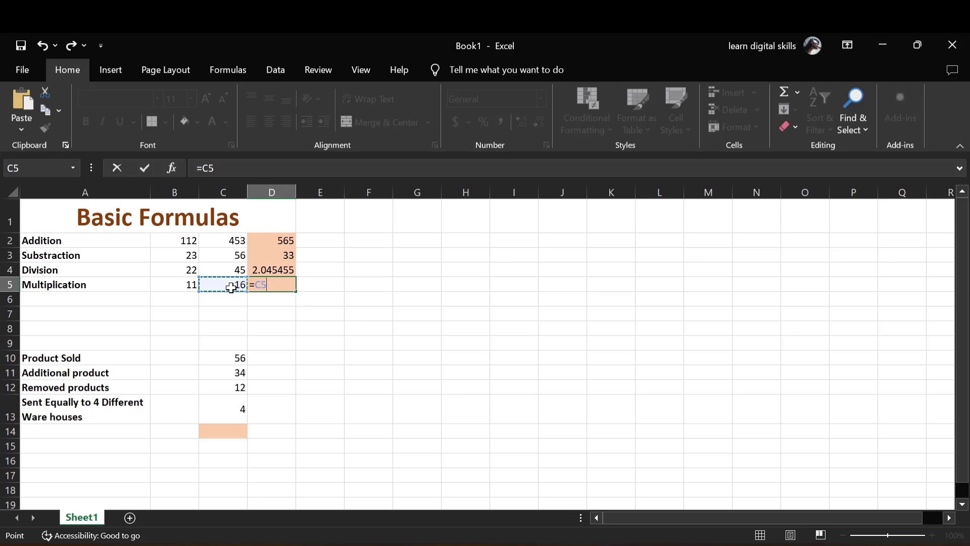
{"action": "type", "text": "*"}
{"action": "left_click", "coordinate": [171, 285]}
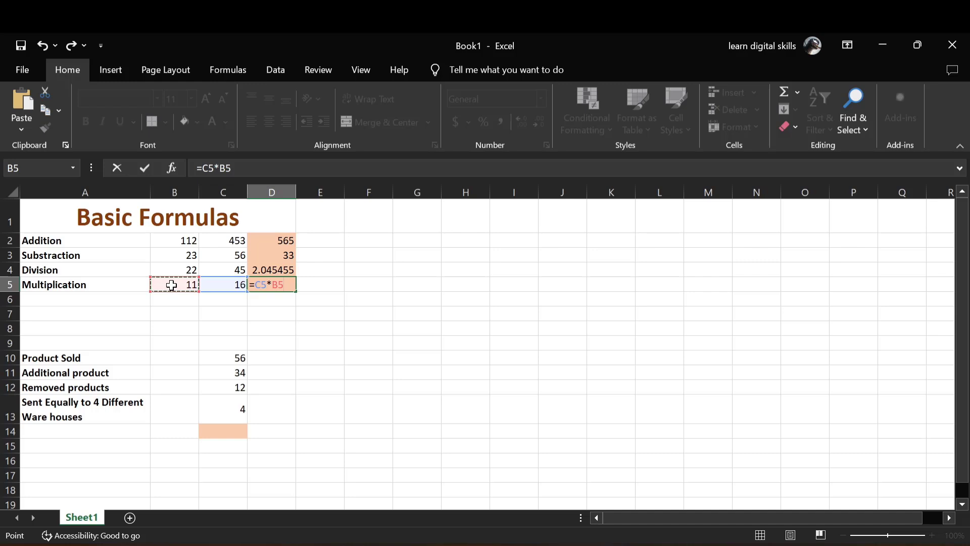
{"action": "key", "text": "Return"}
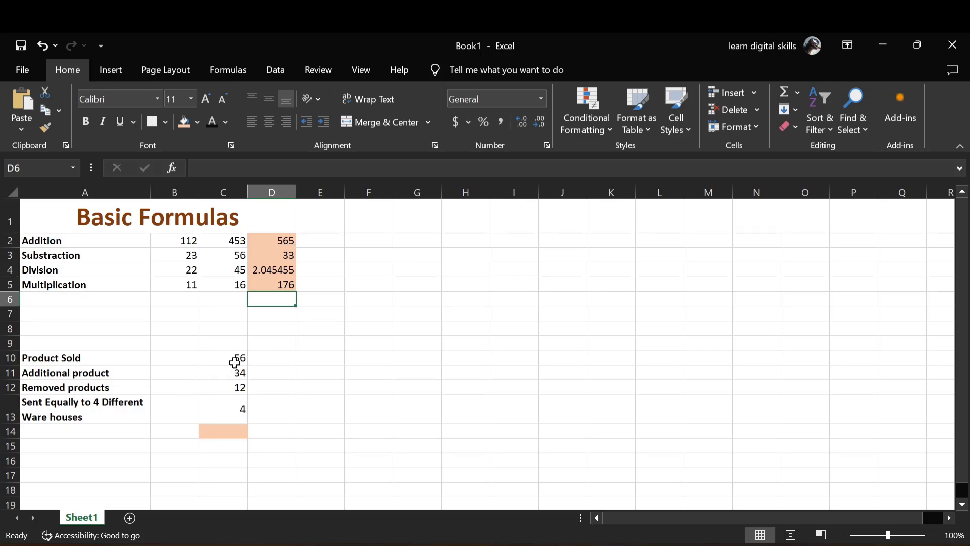
Enter the formula =C10+C11-C12/C13 in cell C14, combining the sold, additional and removed products with the warehouse count
{"action": "left_click", "coordinate": [210, 434]}
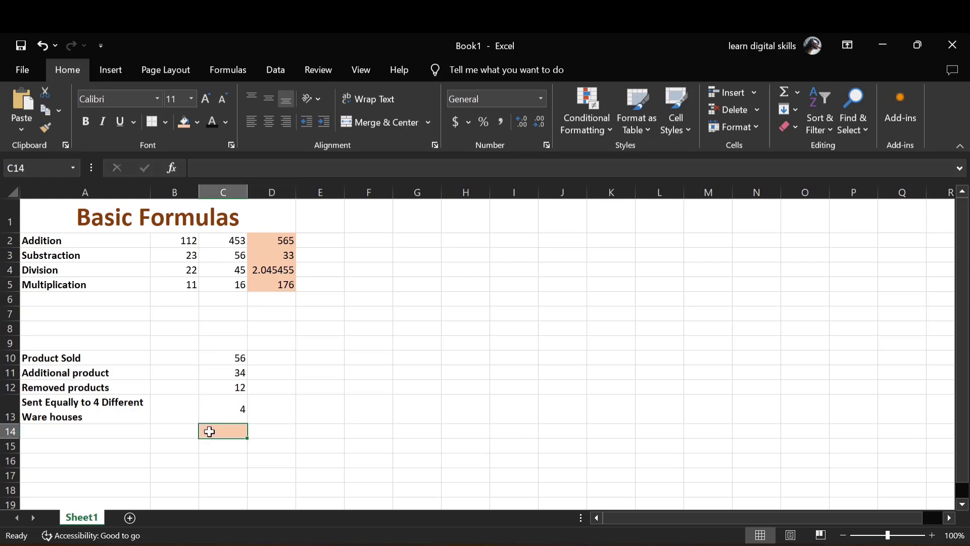
{"action": "type", "text": "="}
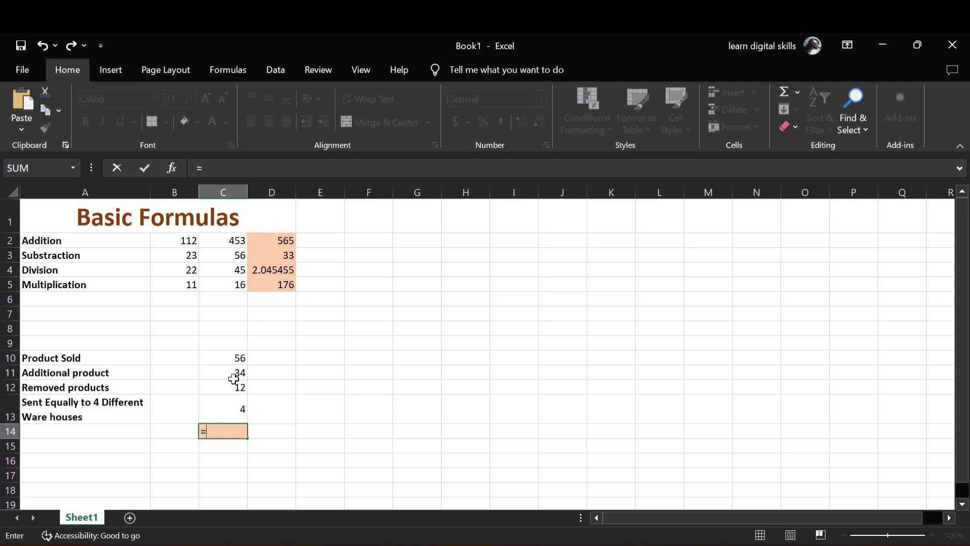
{"action": "left_click", "coordinate": [225, 357]}
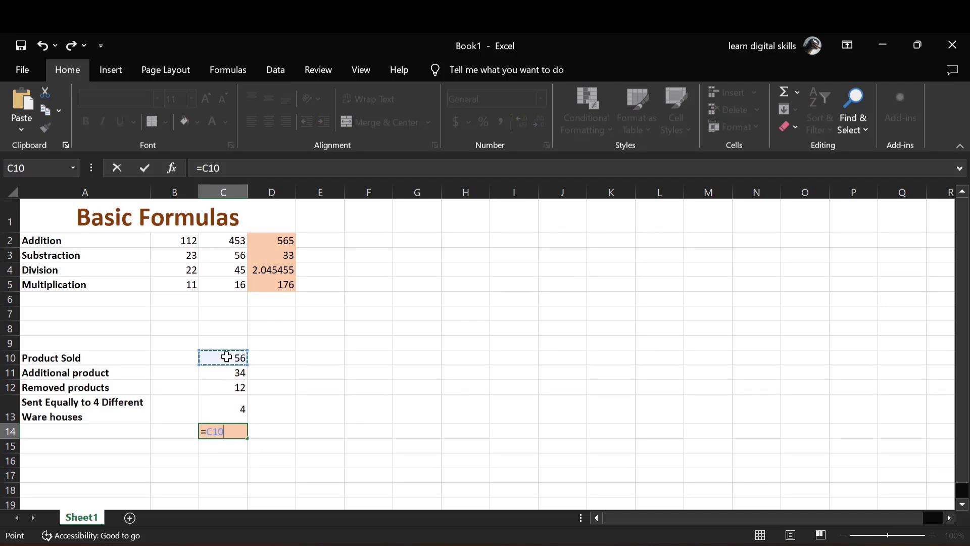
{"action": "type", "text": "+"}
{"action": "left_click", "coordinate": [228, 374]}
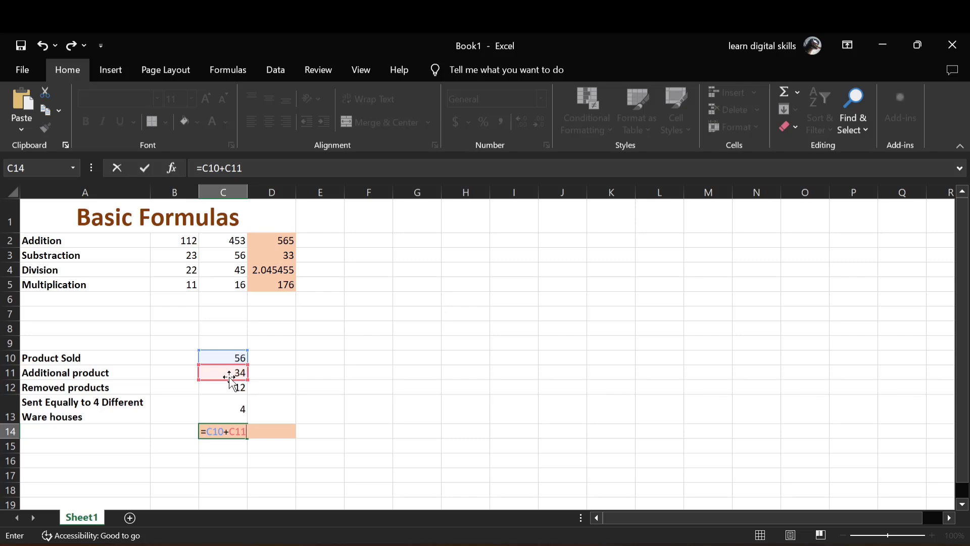
{"action": "type", "text": "-"}
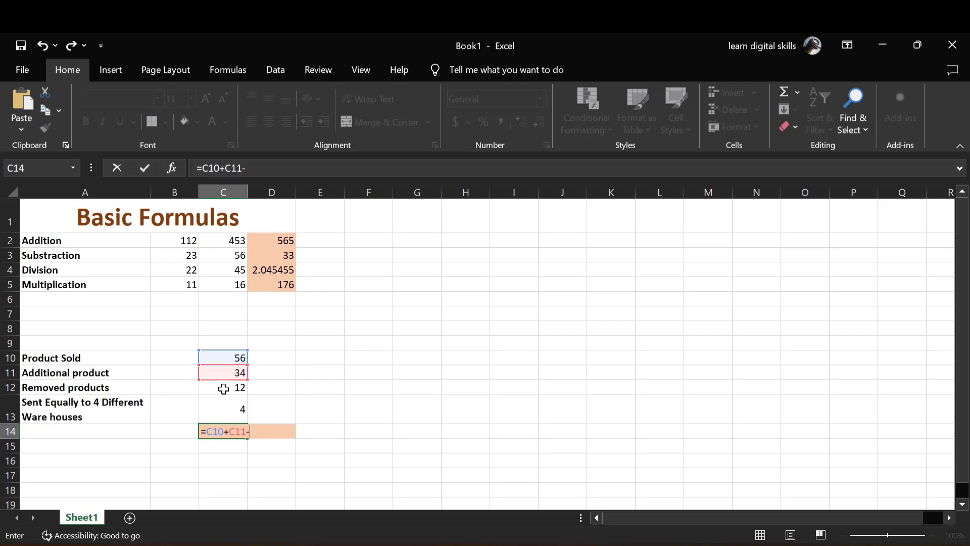
{"action": "left_click", "coordinate": [223, 388]}
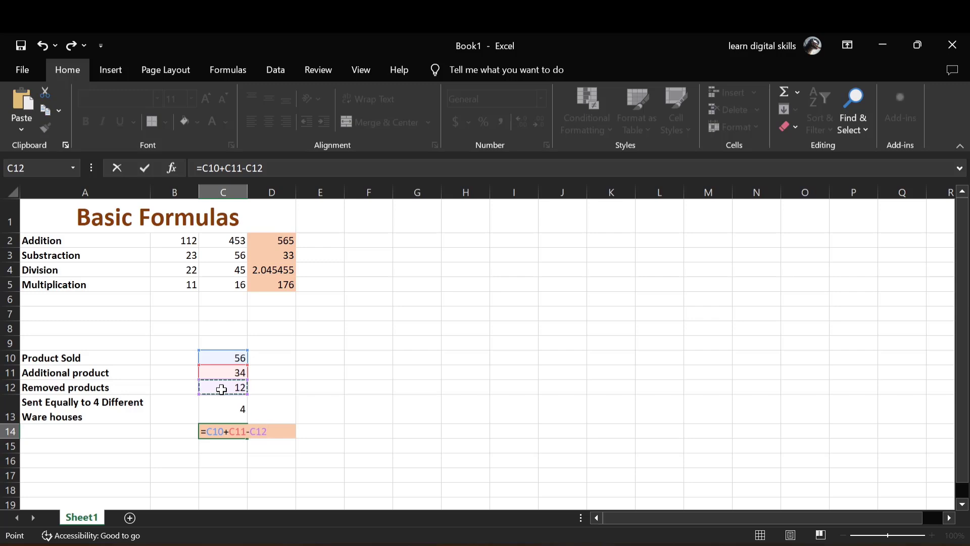
{"action": "type", "text": "/"}
{"action": "left_click", "coordinate": [236, 412]}
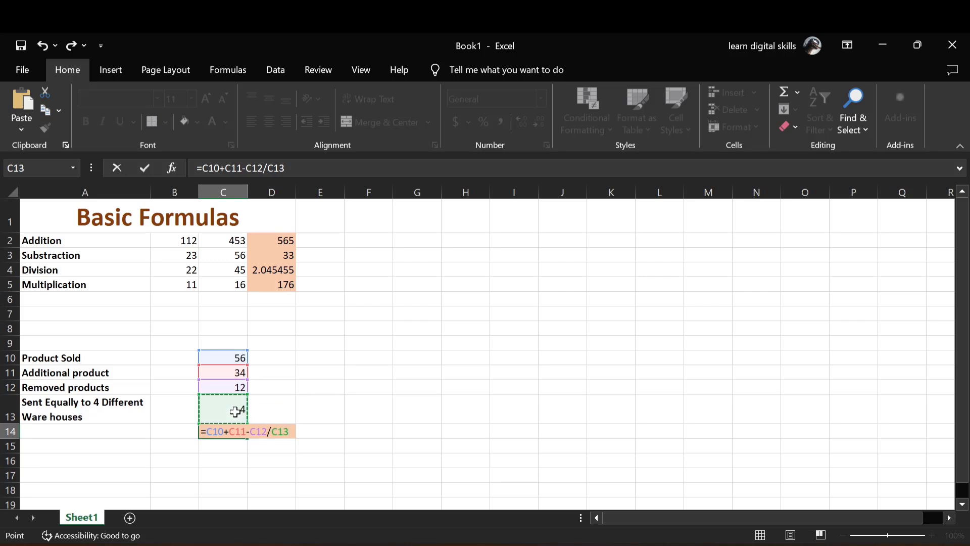
{"action": "key", "text": "Return"}
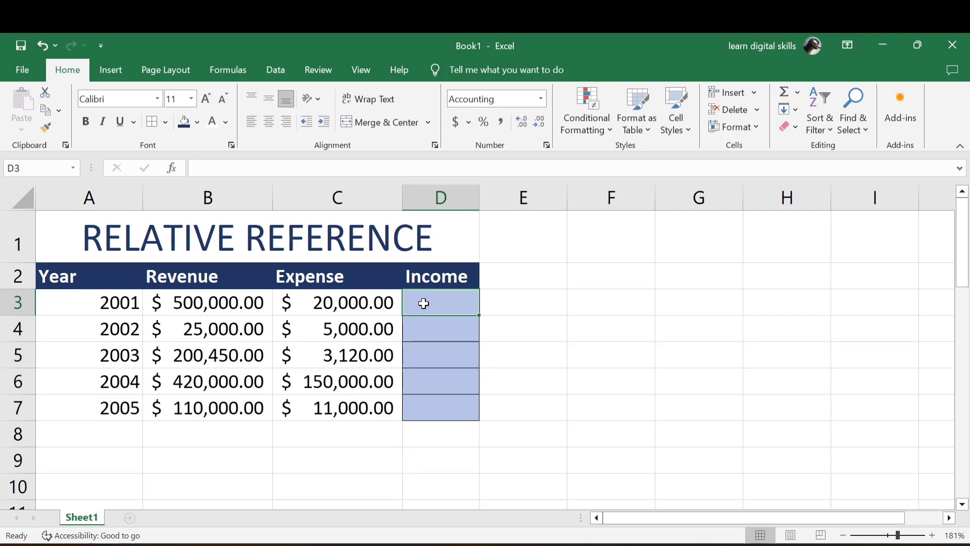
Enter the formula =C3-B3 in cell D3 for the 2001 income on the Relative Reference sheet
{"action": "type", "text": "="}
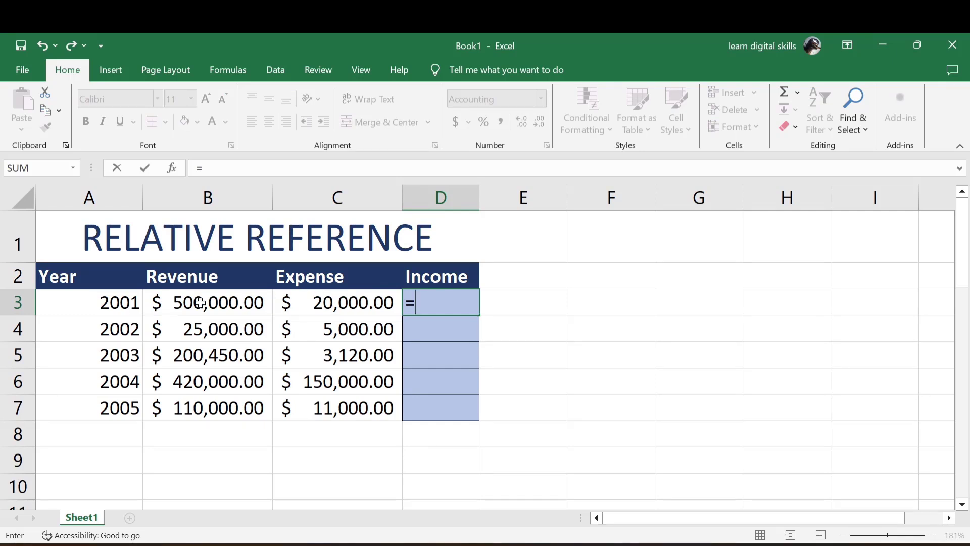
{"action": "left_click", "coordinate": [325, 304]}
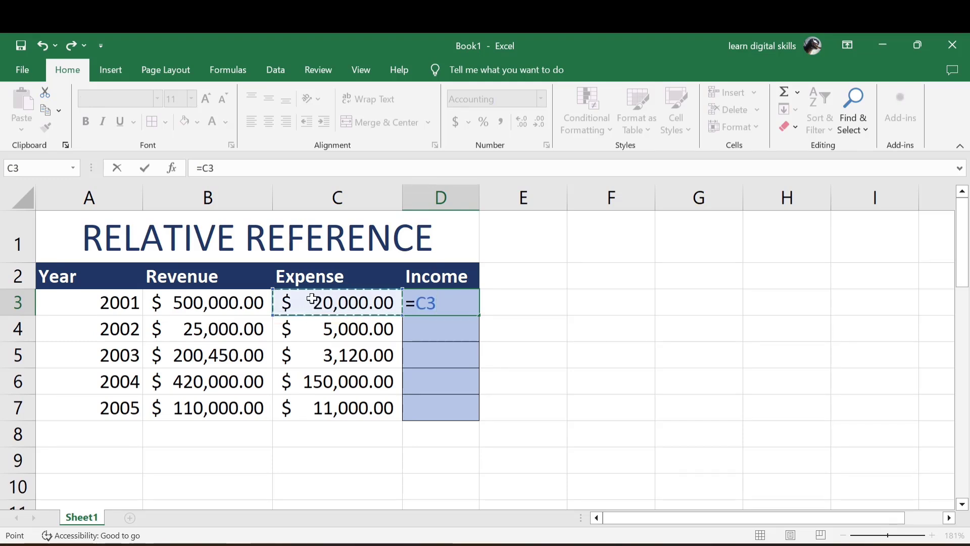
{"action": "type", "text": "-"}
{"action": "left_click", "coordinate": [238, 302]}
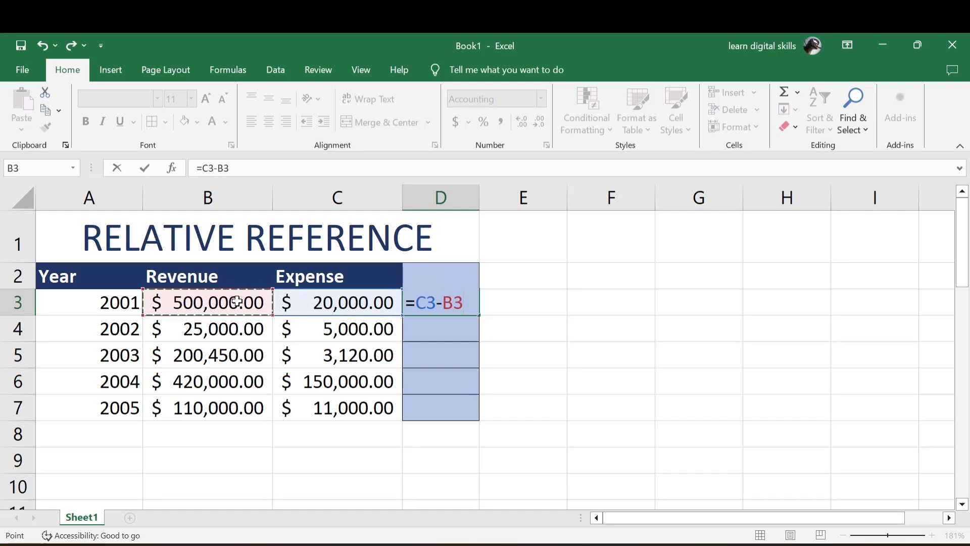
{"action": "key", "text": "Return"}
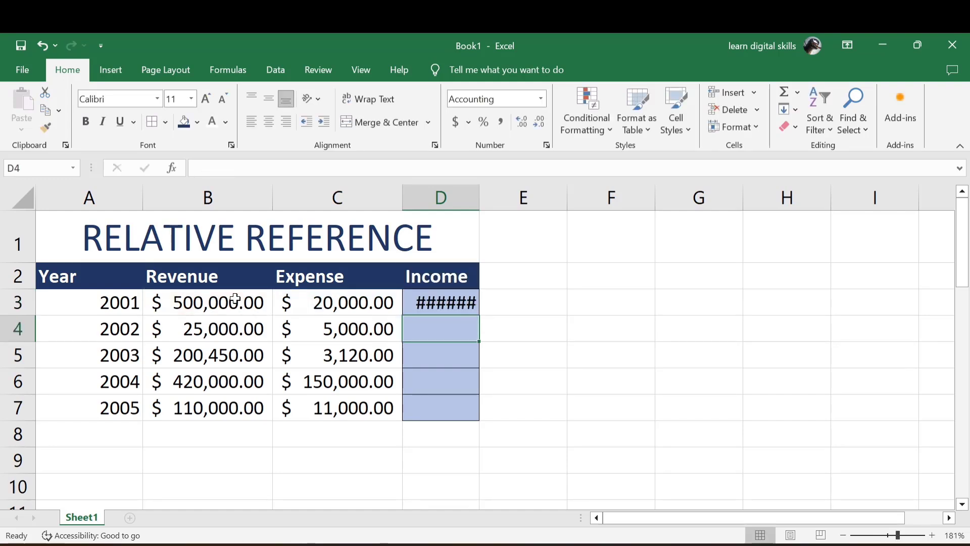
Autofit the width of column D to its contents
{"action": "mouse_move", "coordinate": [427, 303]}
{"action": "left_click", "coordinate": [479, 196]}
{"action": "left_click_drag", "start_coordinate": [479, 196], "coordinate": [480, 198]}
{"action": "double_click", "coordinate": [479, 198]}
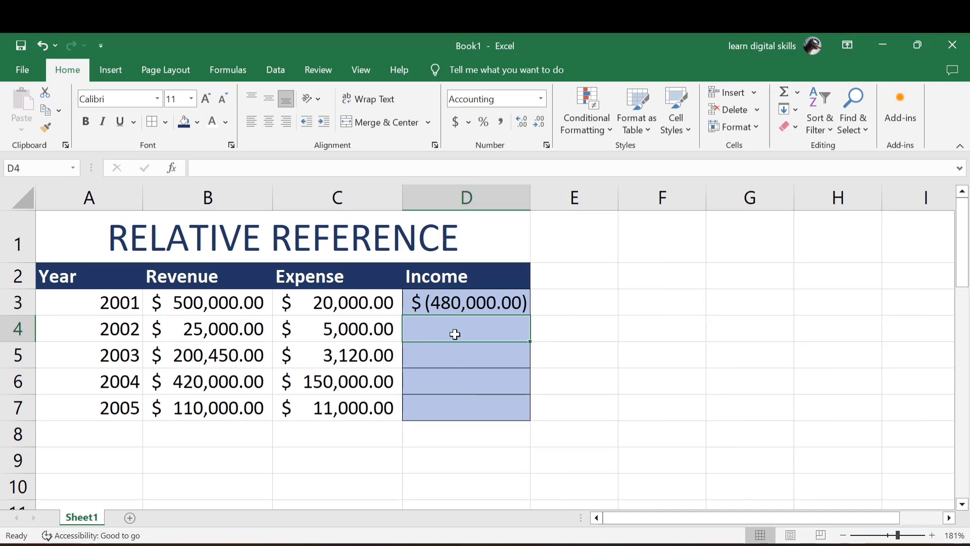
Fill the income formula from D3 down through D7
{"action": "left_click", "coordinate": [449, 304]}
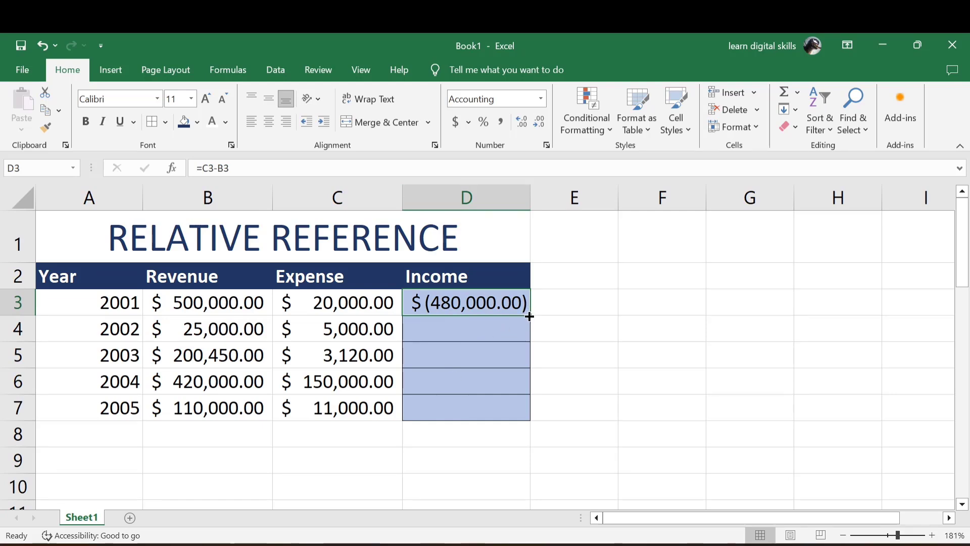
{"action": "left_click_drag", "start_coordinate": [530, 316], "coordinate": [520, 413]}
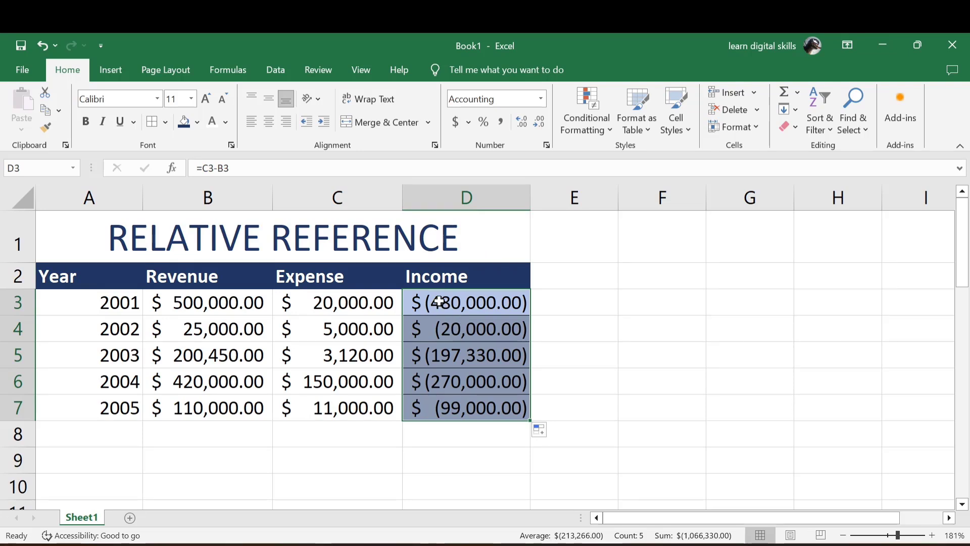
Undo the fill of the income formula and clear the formula from cell D3
{"action": "key", "text": "ctrl+z"}
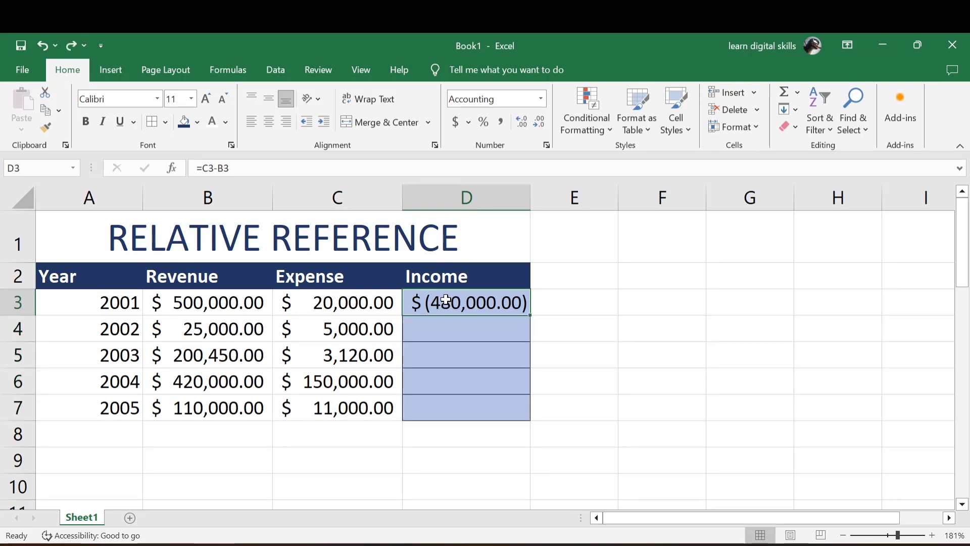
{"action": "key", "text": "Delete"}
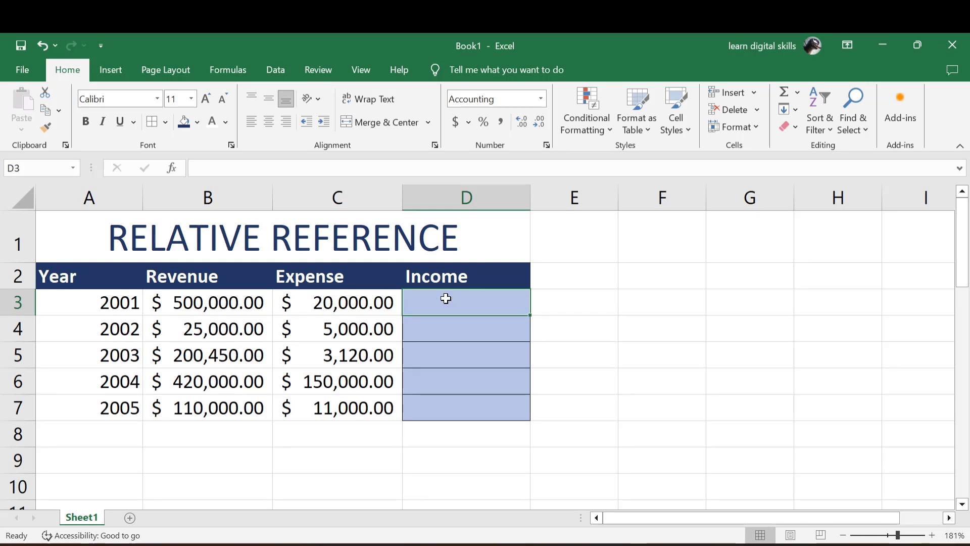
Enter the income formula =C3-B3 into all of D3:D7 at once
{"action": "left_click_drag", "start_coordinate": [446, 299], "coordinate": [451, 412]}
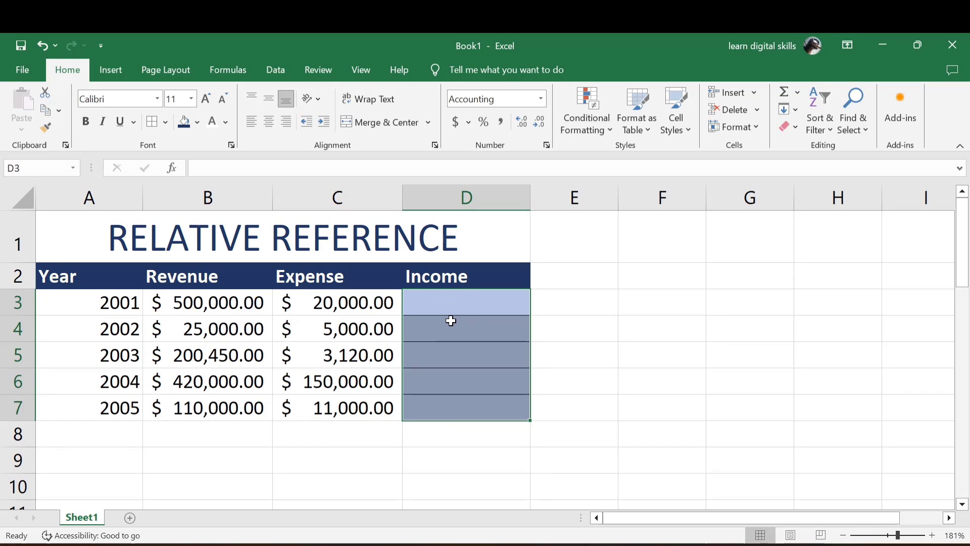
{"action": "type", "text": "="}
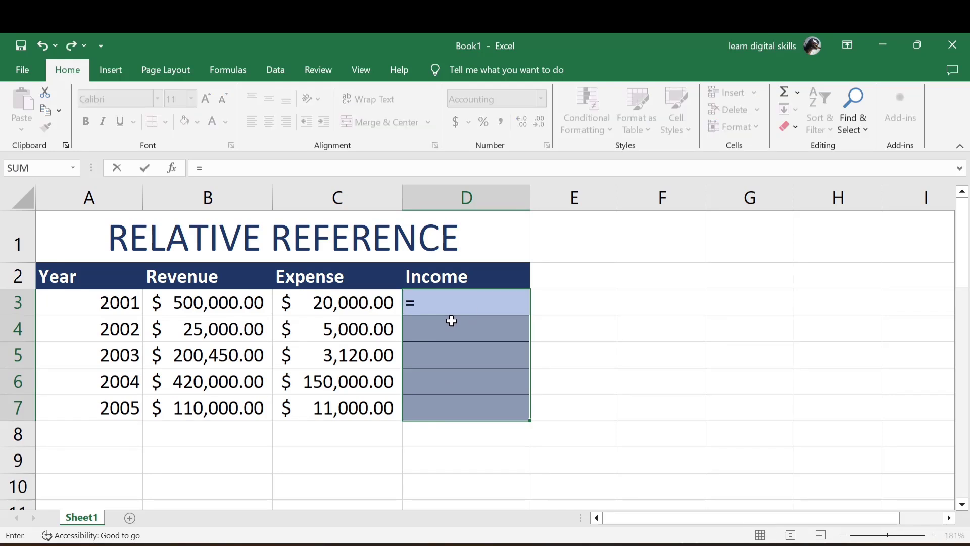
{"action": "left_click", "coordinate": [341, 302]}
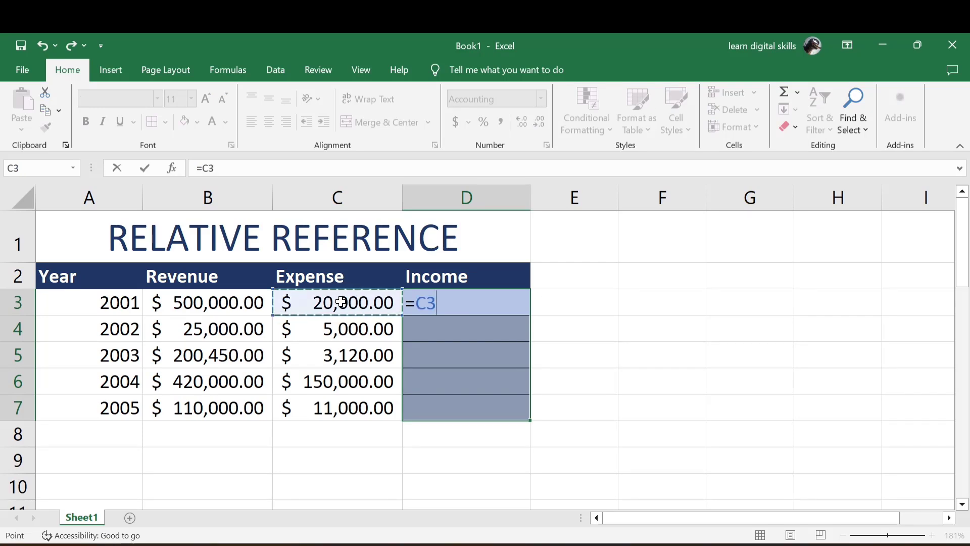
{"action": "left_click", "coordinate": [228, 302]}
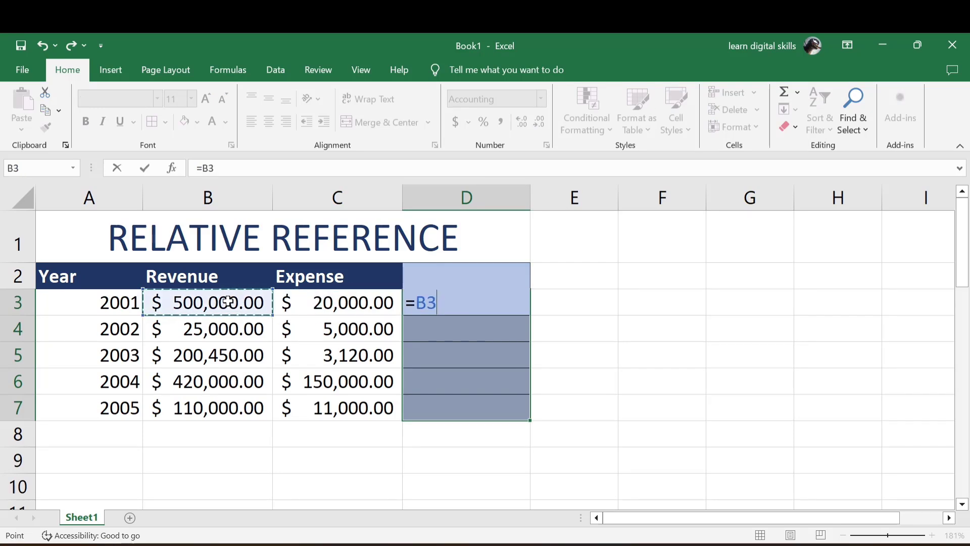
{"action": "left_click", "coordinate": [345, 302]}
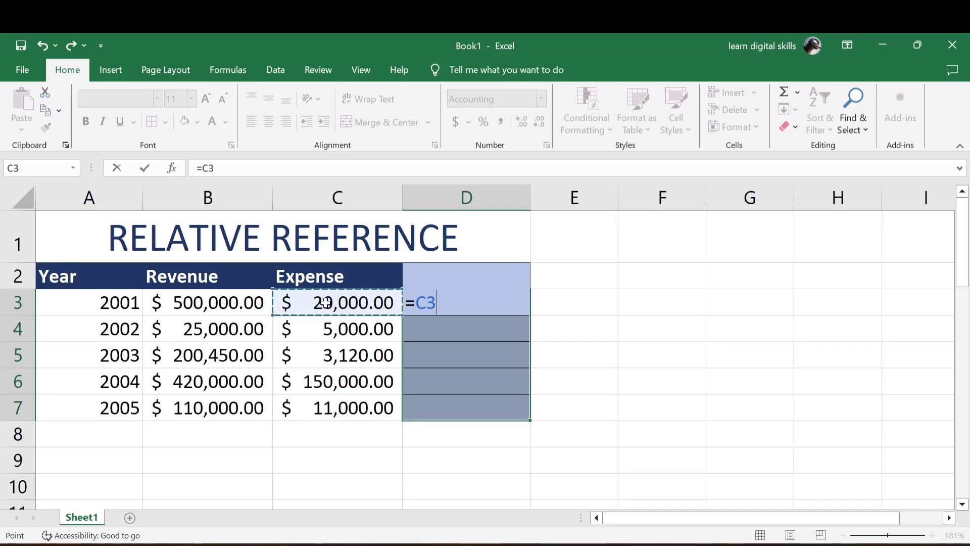
{"action": "type", "text": "-"}
{"action": "left_click", "coordinate": [224, 304]}
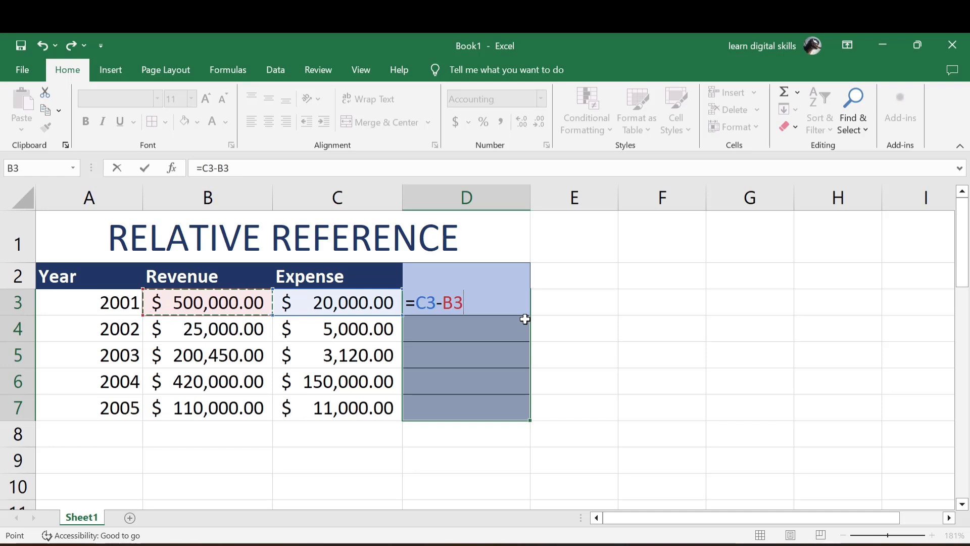
{"action": "key", "text": "ctrl+Return"}
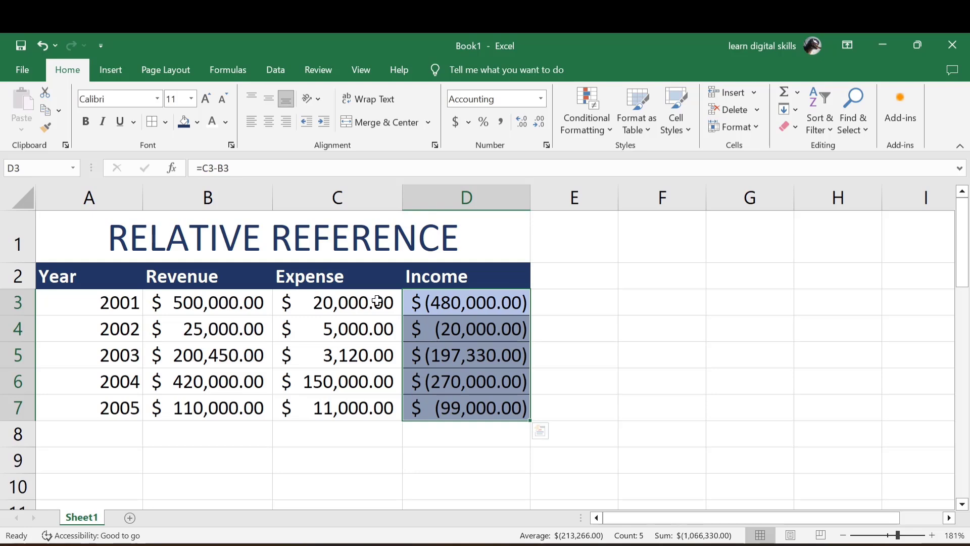
Enter the formula =B15/B14 in cell C15 of the Absolute Reference table to calculate the first percentage
{"action": "scroll", "coordinate": [377, 300], "scroll_direction": "down", "scroll_amount": 3}
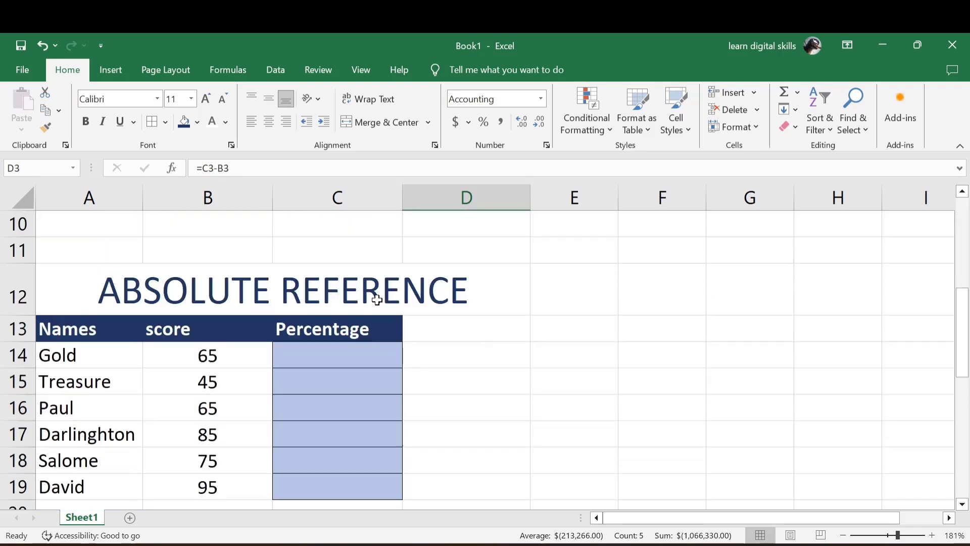
{"action": "scroll", "coordinate": [378, 300], "scroll_direction": "up", "scroll_amount": 2}
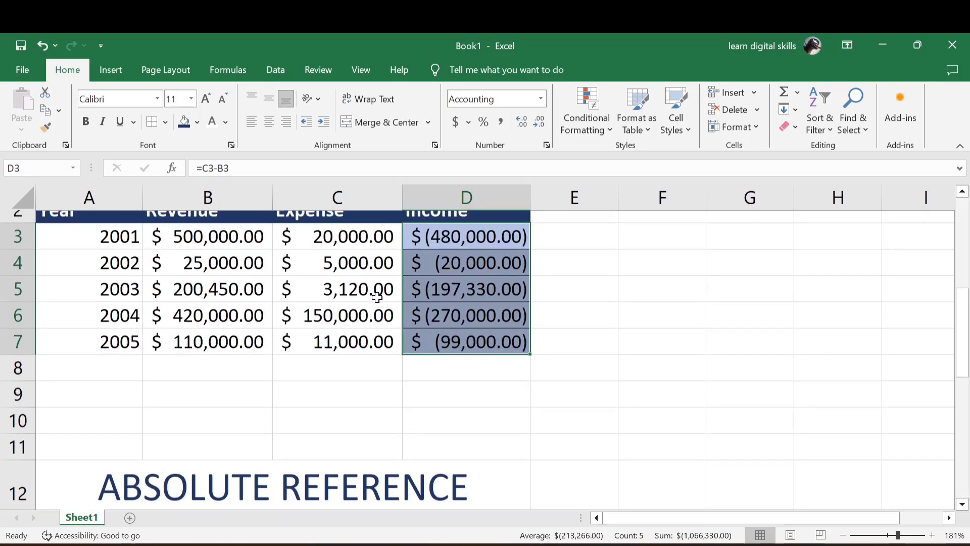
{"action": "scroll", "coordinate": [366, 382], "scroll_direction": "down", "scroll_amount": 1}
{"action": "scroll", "coordinate": [366, 382], "scroll_direction": "down", "scroll_amount": 3}
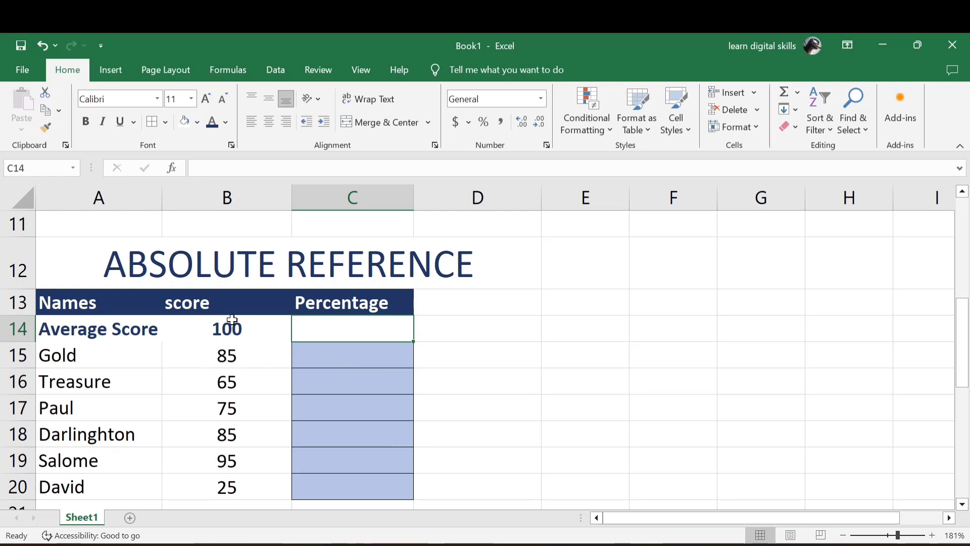
{"action": "left_click", "coordinate": [333, 360]}
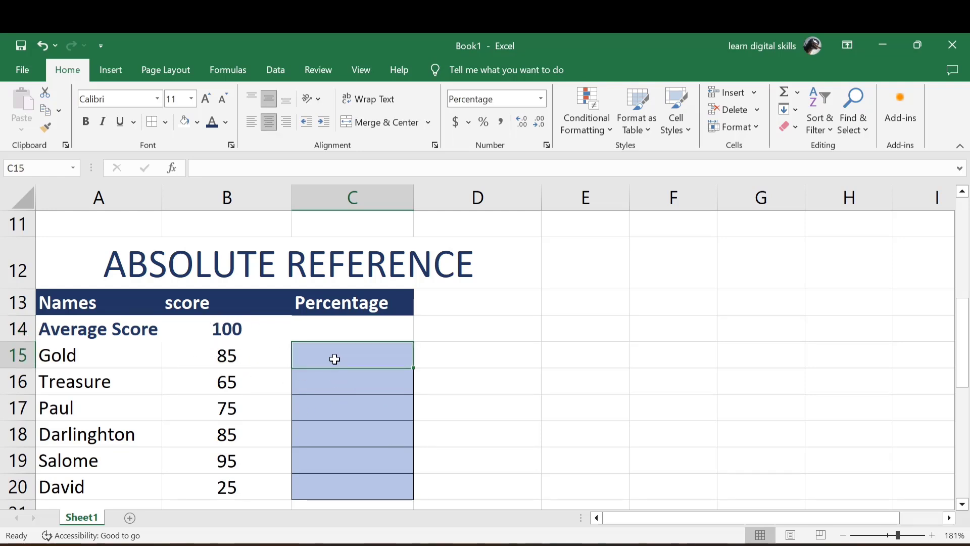
{"action": "type", "text": "="}
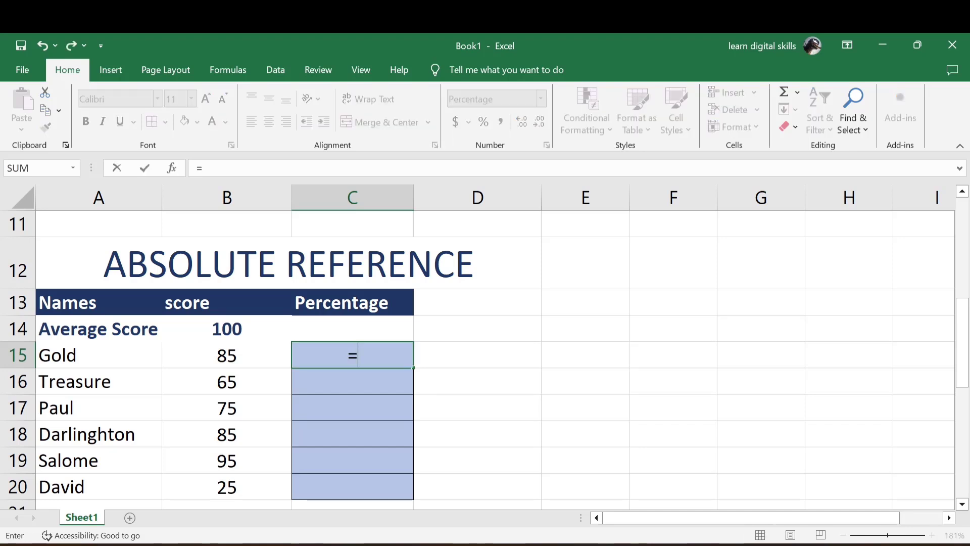
{"action": "left_click", "coordinate": [234, 362]}
{"action": "type", "text": "/"}
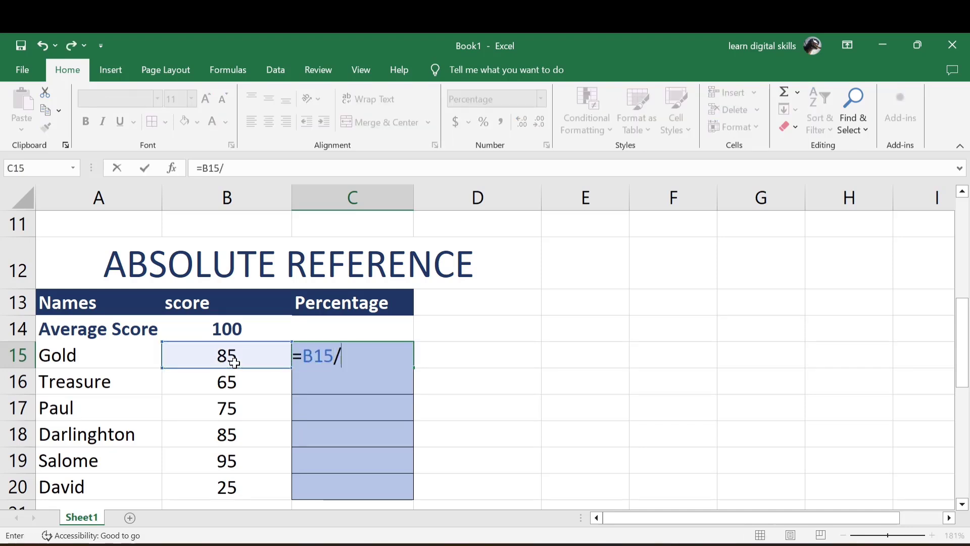
{"action": "left_click", "coordinate": [241, 334]}
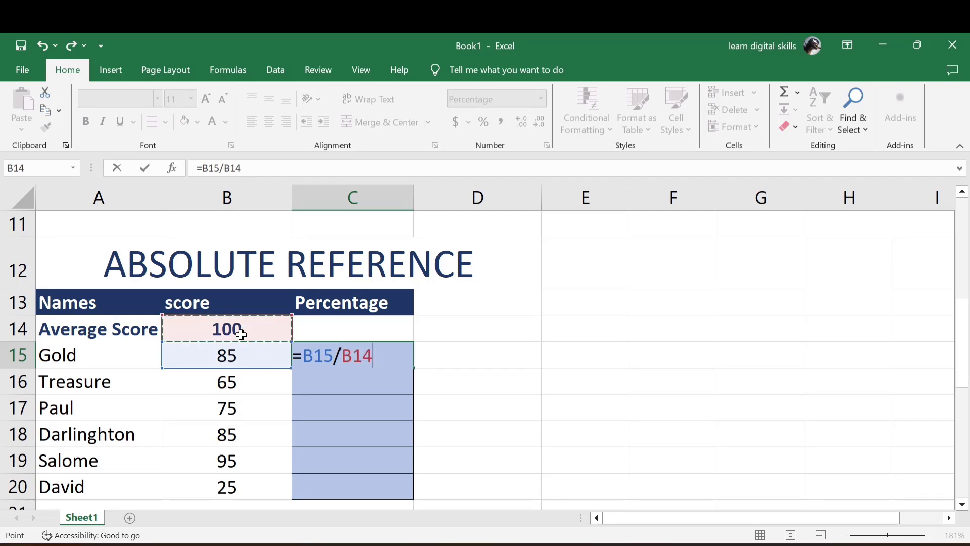
{"action": "key", "text": "Return"}
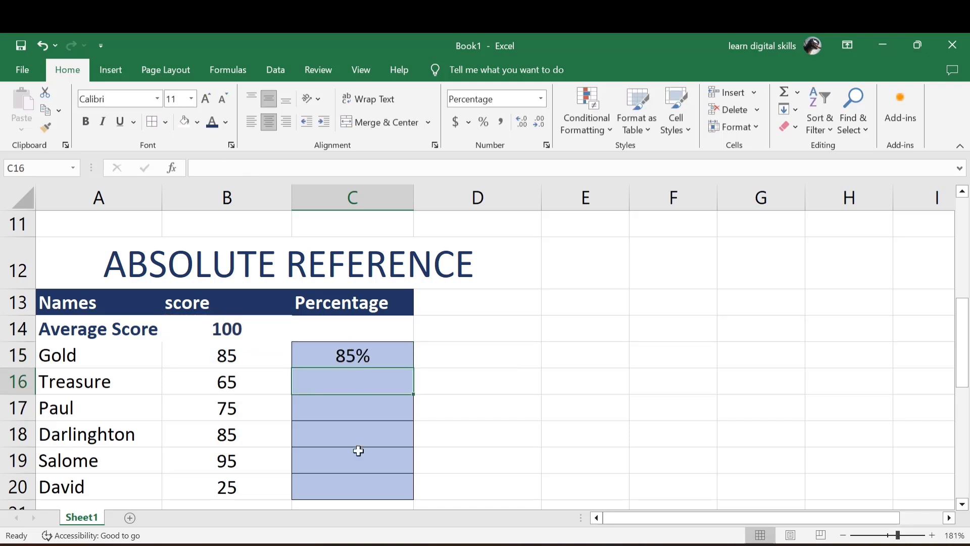
Fill the percentage formula from C15 down through C20 and inspect the copied formulas in C16 and C18
{"action": "left_click", "coordinate": [356, 349]}
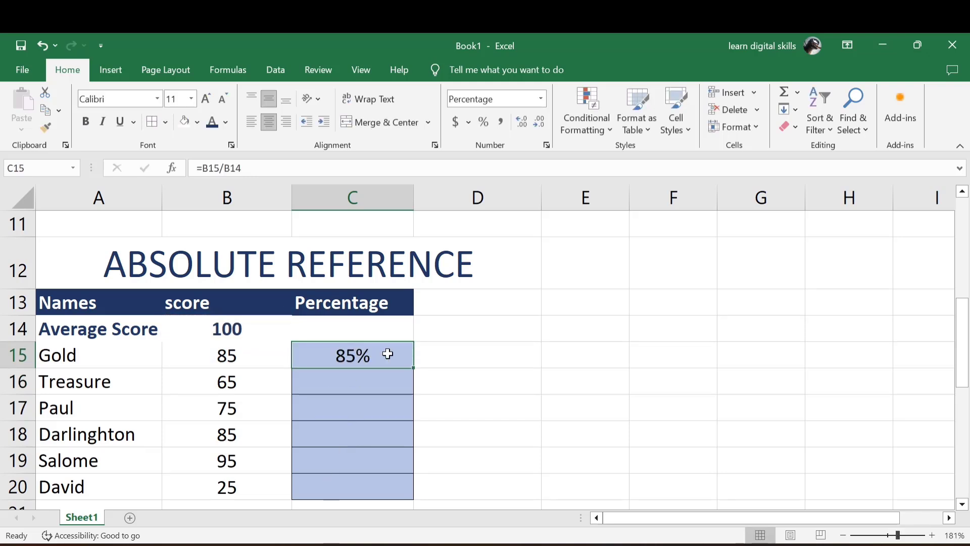
{"action": "left_click_drag", "start_coordinate": [412, 369], "coordinate": [396, 495]}
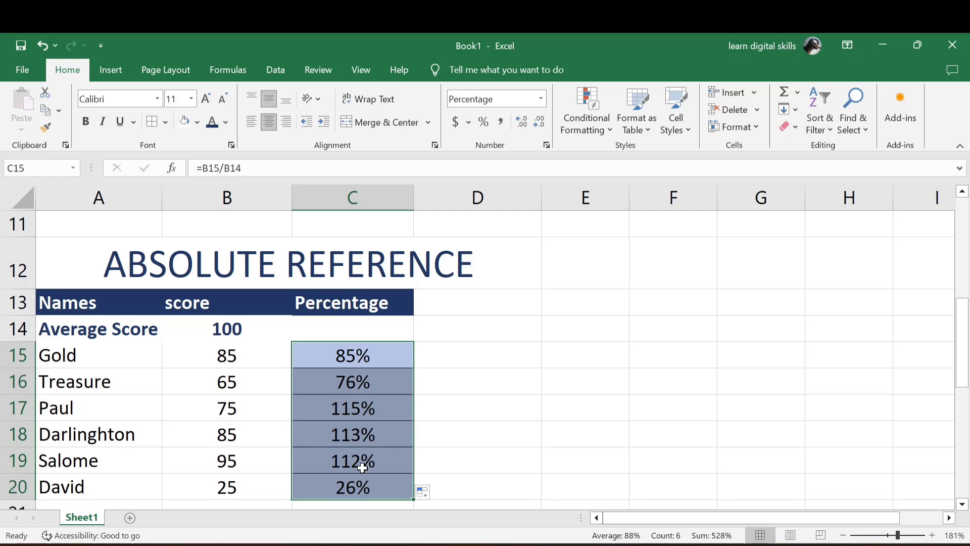
{"action": "left_click", "coordinate": [362, 384]}
{"action": "double_click", "coordinate": [362, 383]}
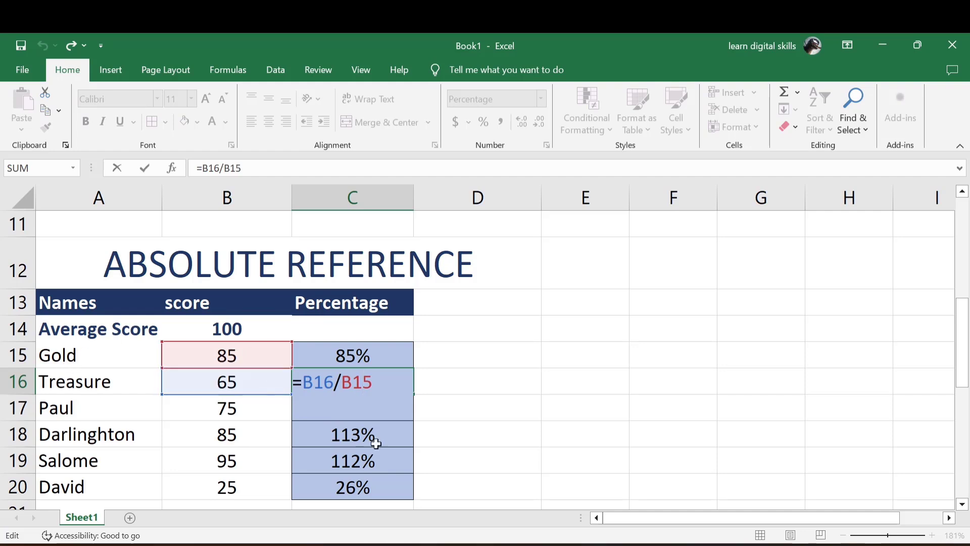
{"action": "left_click", "coordinate": [352, 443]}
{"action": "double_click", "coordinate": [353, 434]}
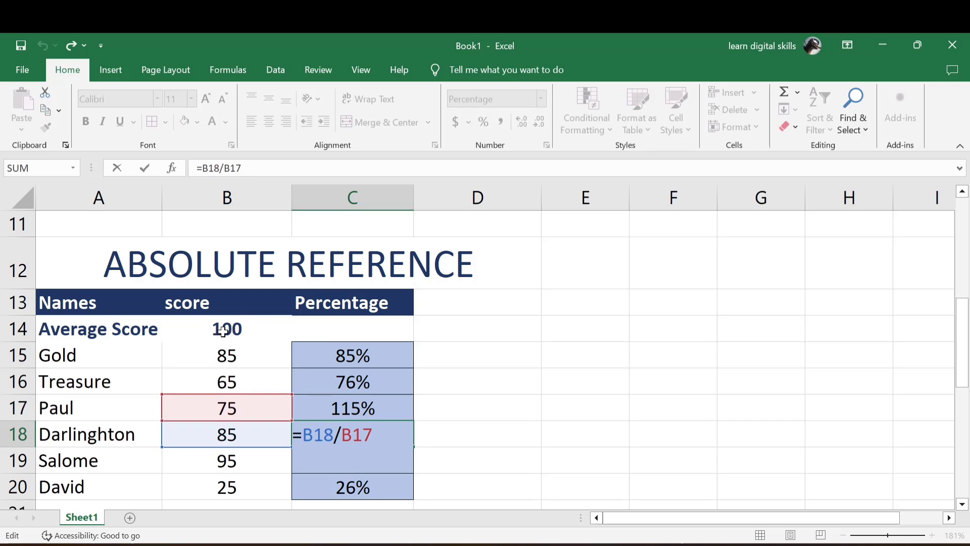
{"action": "left_click", "coordinate": [351, 362]}
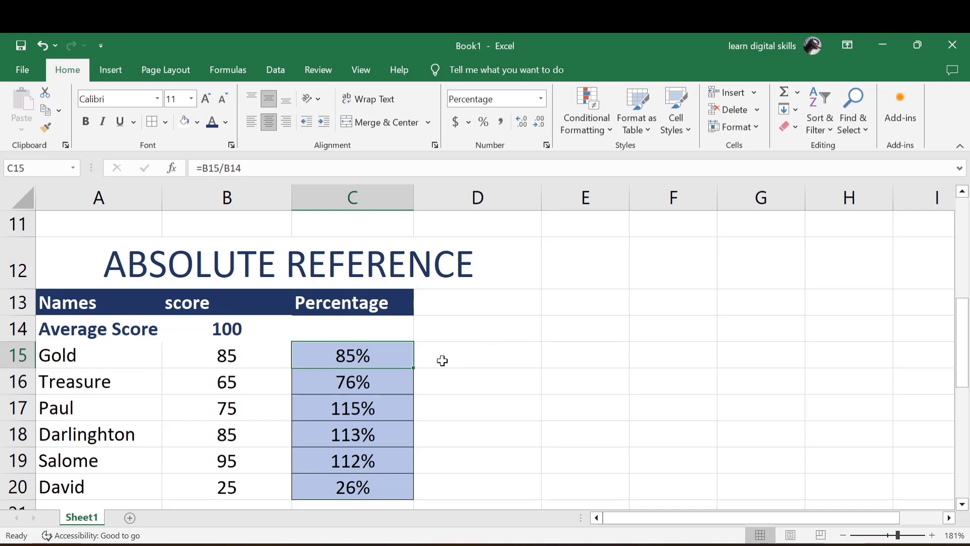
Make the B14 reference absolute in cell C15 so the formula reads =B15/$B$14
{"action": "double_click", "coordinate": [363, 358]}
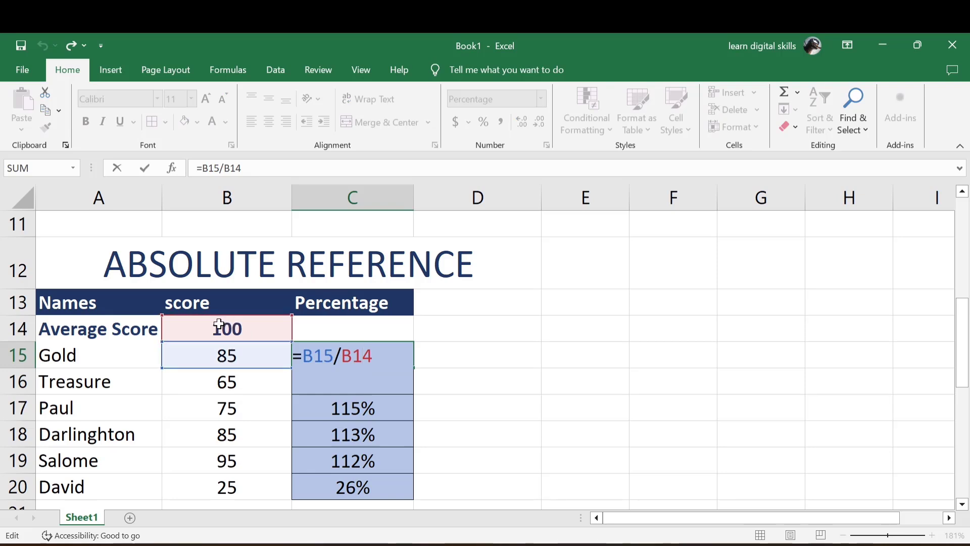
{"action": "left_click", "coordinate": [373, 355]}
{"action": "key", "text": "F4"}
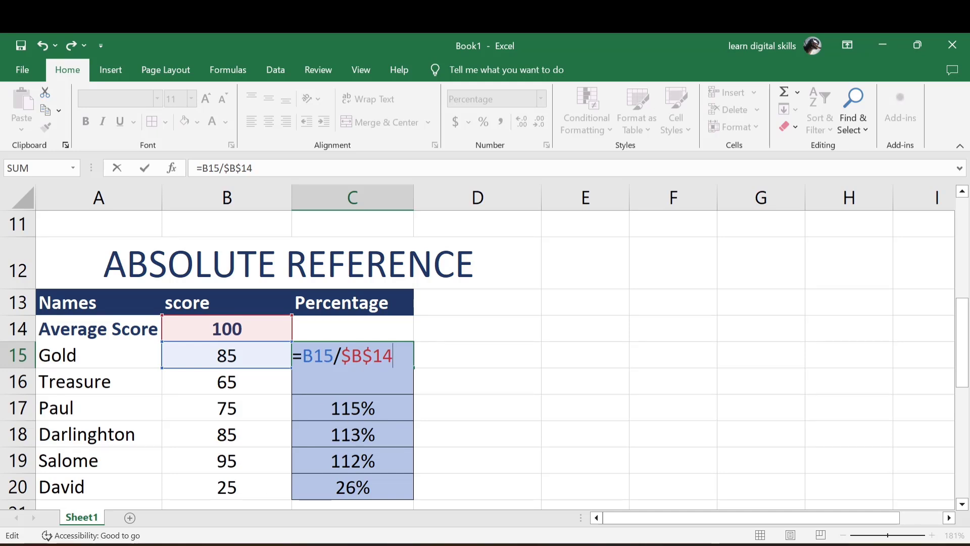
{"action": "key", "text": "Return"}
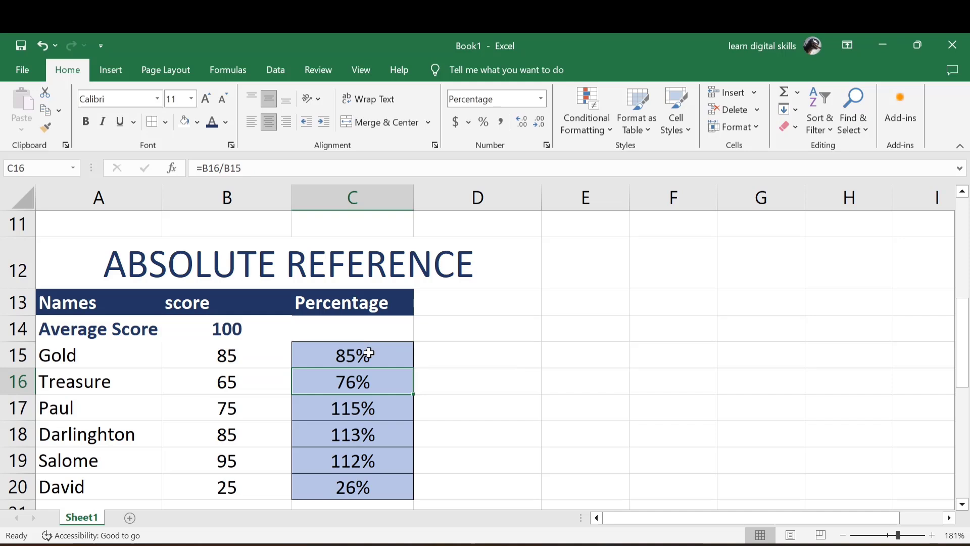
Fill the percentage formula with the absolute reference from C15 down through C20
{"action": "left_click", "coordinate": [373, 352]}
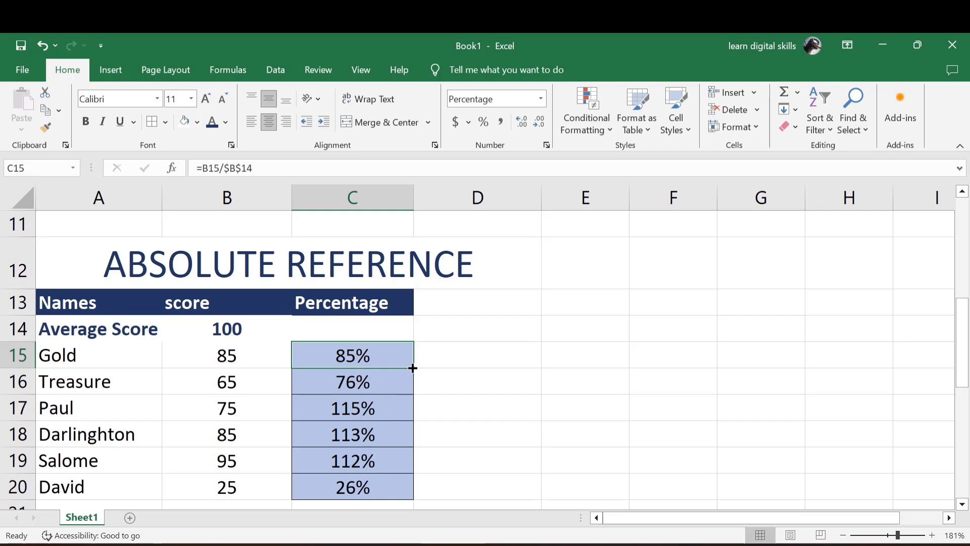
{"action": "left_click_drag", "start_coordinate": [413, 368], "coordinate": [413, 368]}
{"action": "left_click_drag", "start_coordinate": [412, 425], "coordinate": [405, 492]}
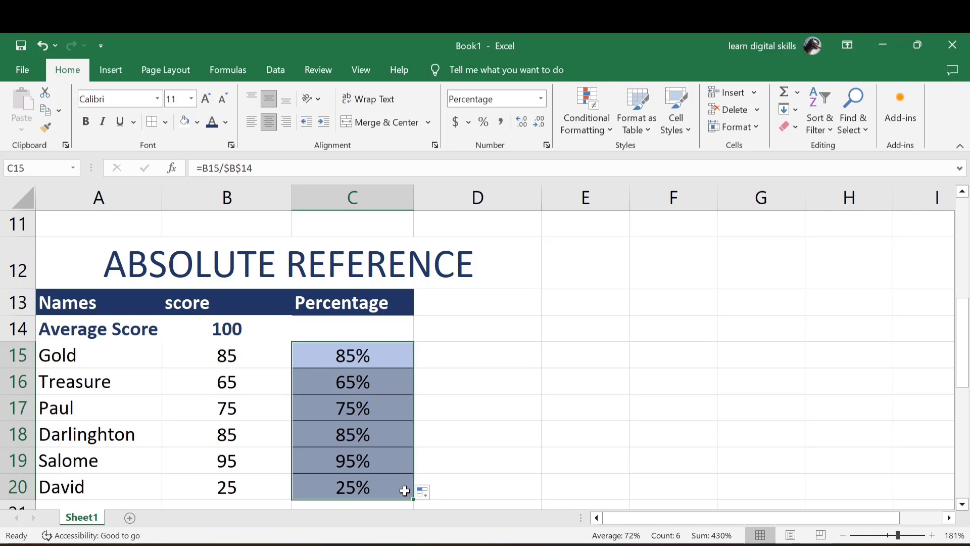
Examine the Mixed Reference table's header values in row 25 and column A and the cell where they meet
{"action": "scroll", "coordinate": [403, 489], "scroll_direction": "down", "scroll_amount": 4}
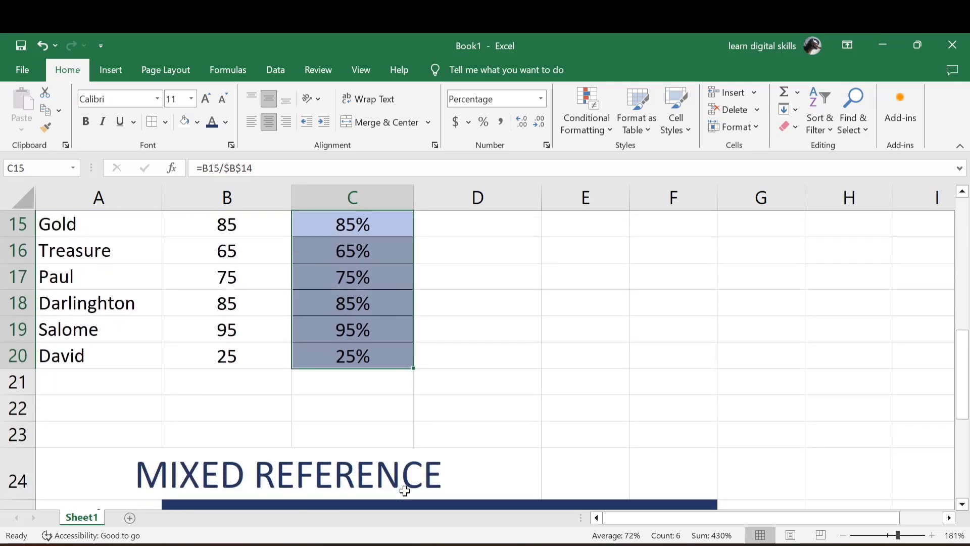
{"action": "left_click", "coordinate": [208, 352]}
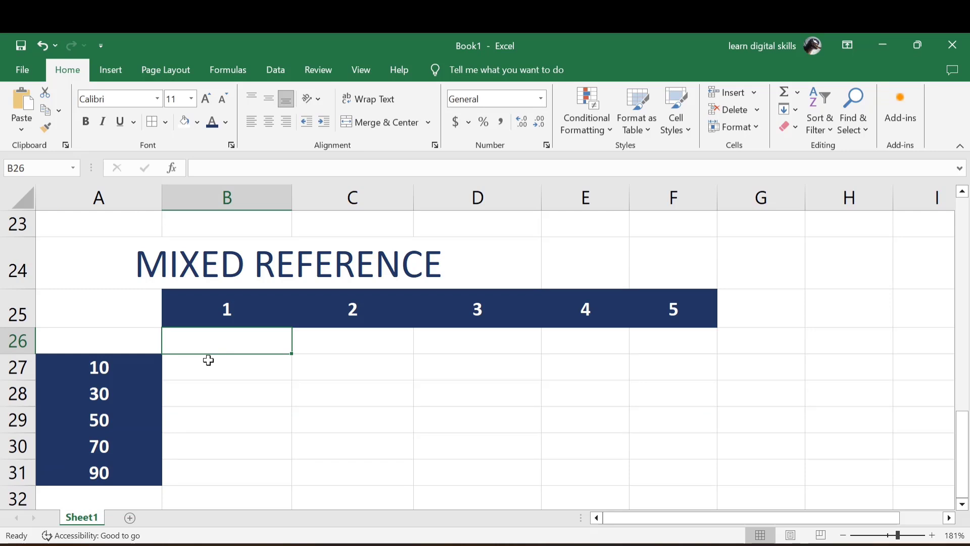
{"action": "left_click", "coordinate": [112, 364]}
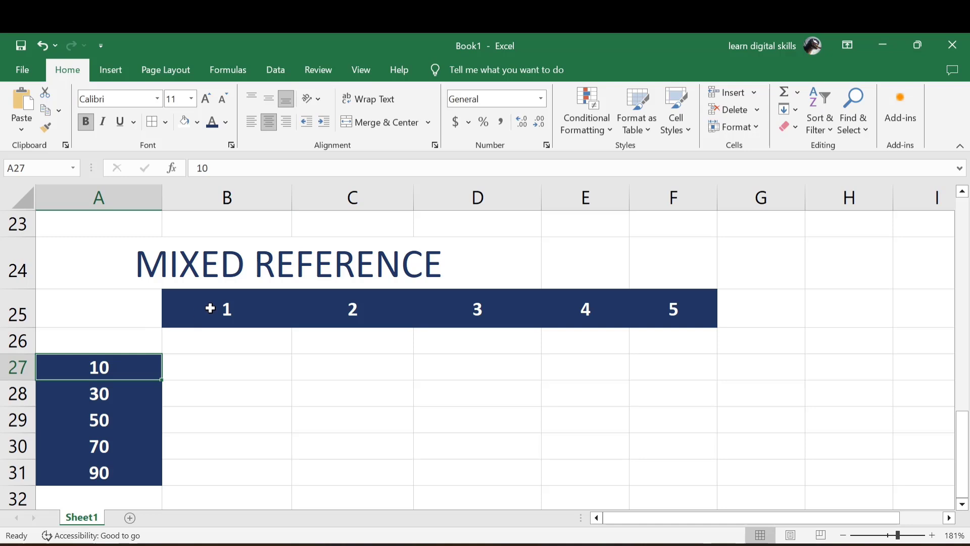
{"action": "left_click", "coordinate": [233, 309]}
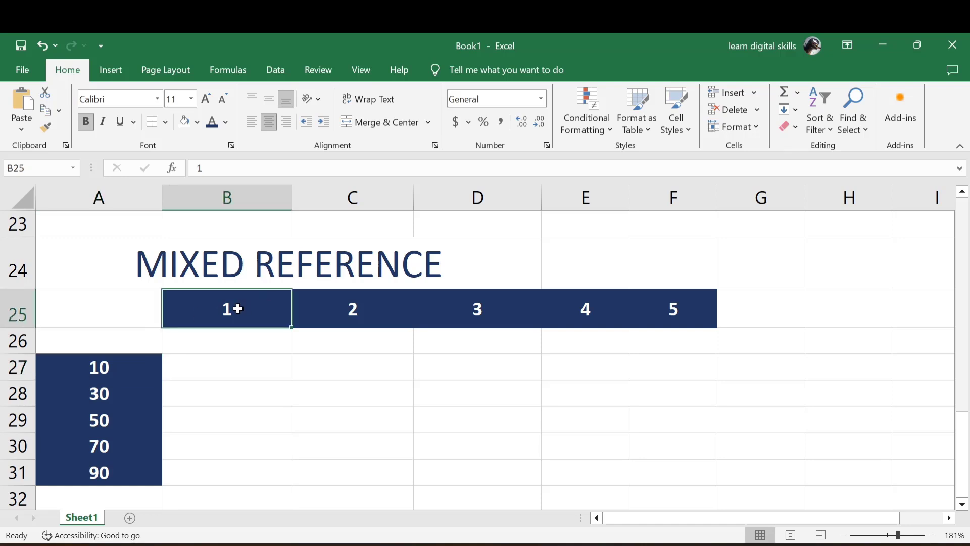
{"action": "left_click", "coordinate": [223, 367]}
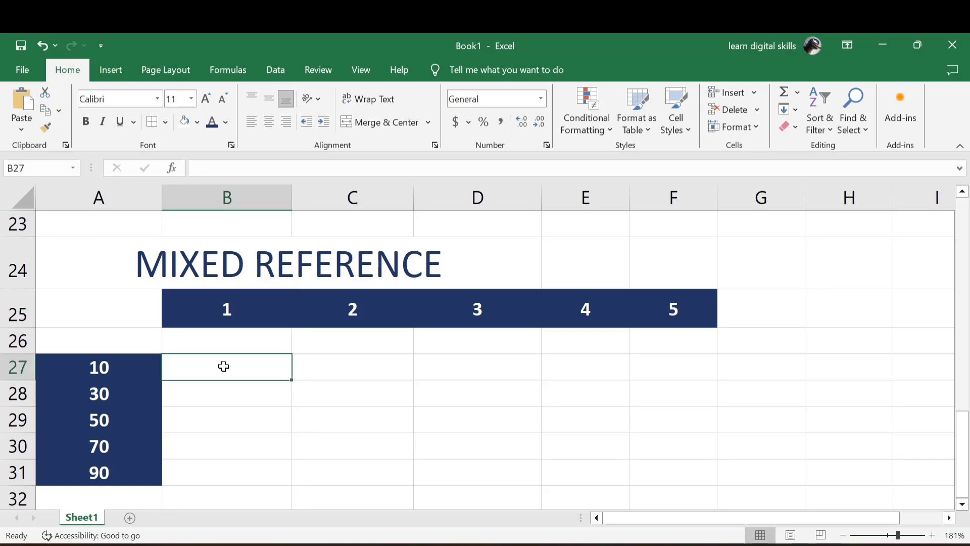
{"action": "left_click", "coordinate": [352, 310]}
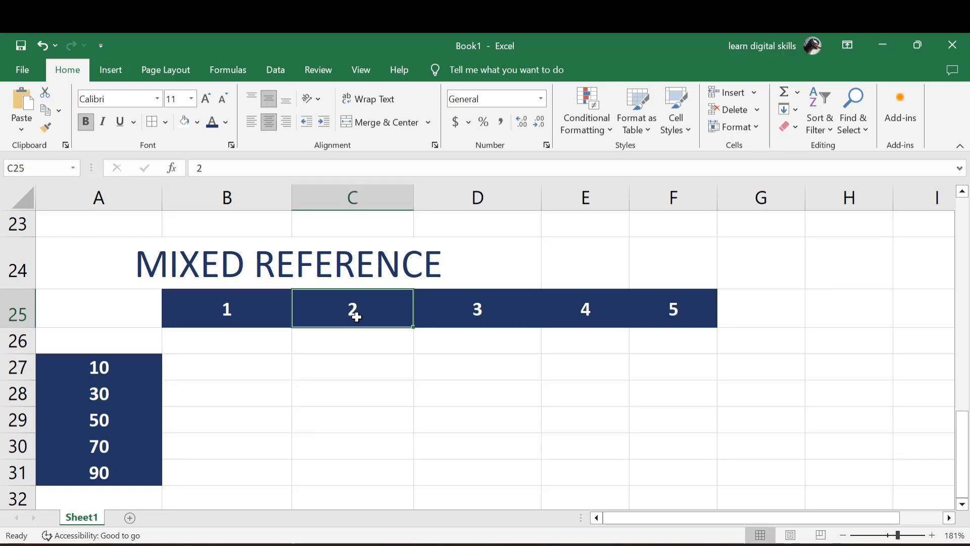
{"action": "left_click", "coordinate": [89, 401]}
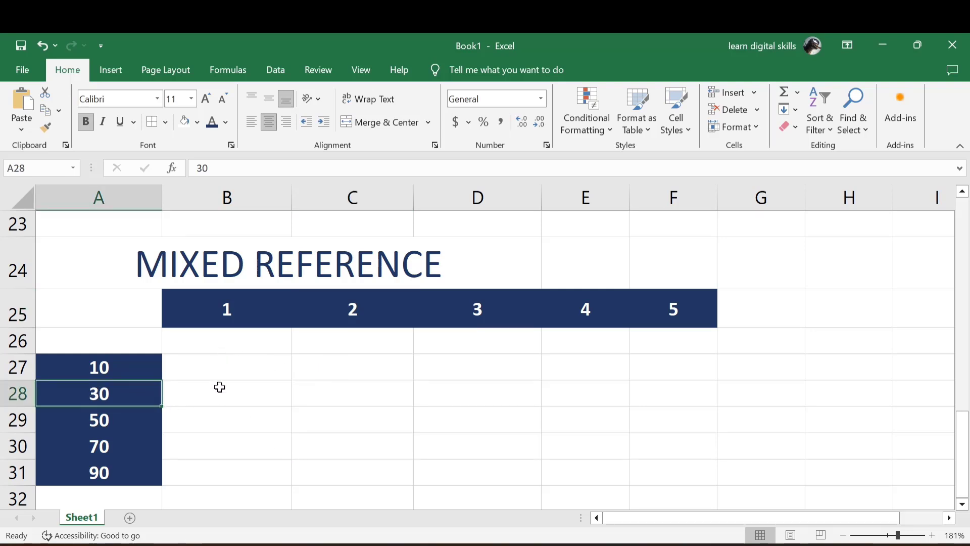
Enter the relative-reference formula =A27*B25 in cell B27 of the Mixed Reference table
{"action": "left_click", "coordinate": [201, 373]}
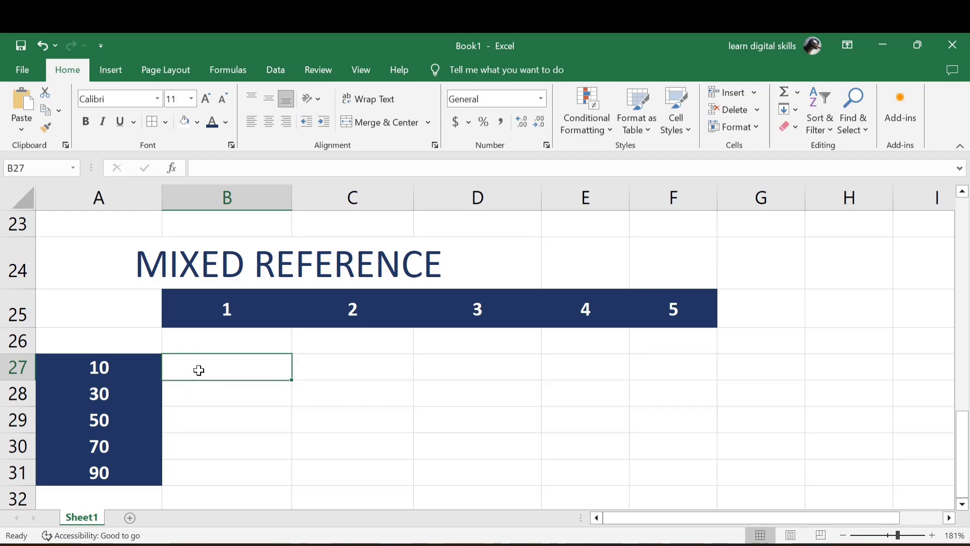
{"action": "type", "text": "="}
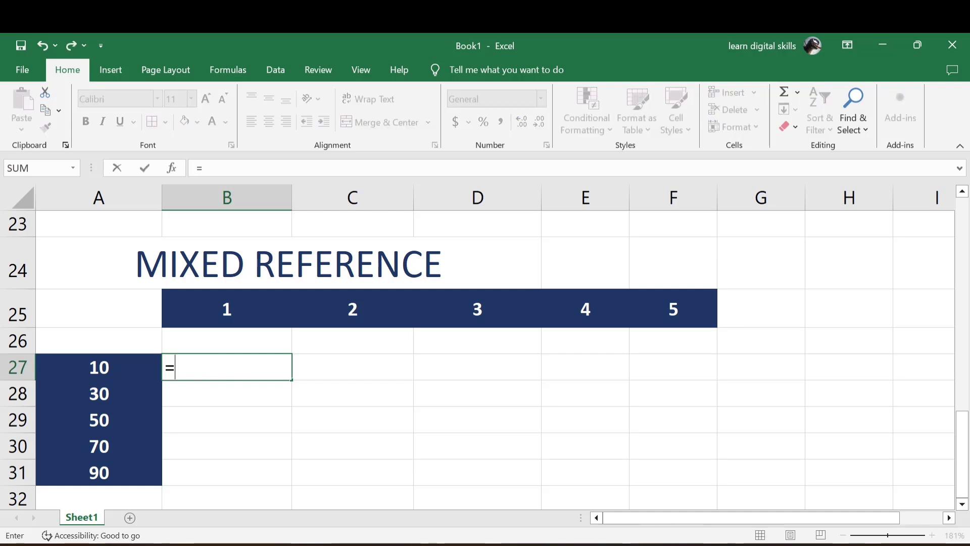
{"action": "left_click", "coordinate": [126, 368]}
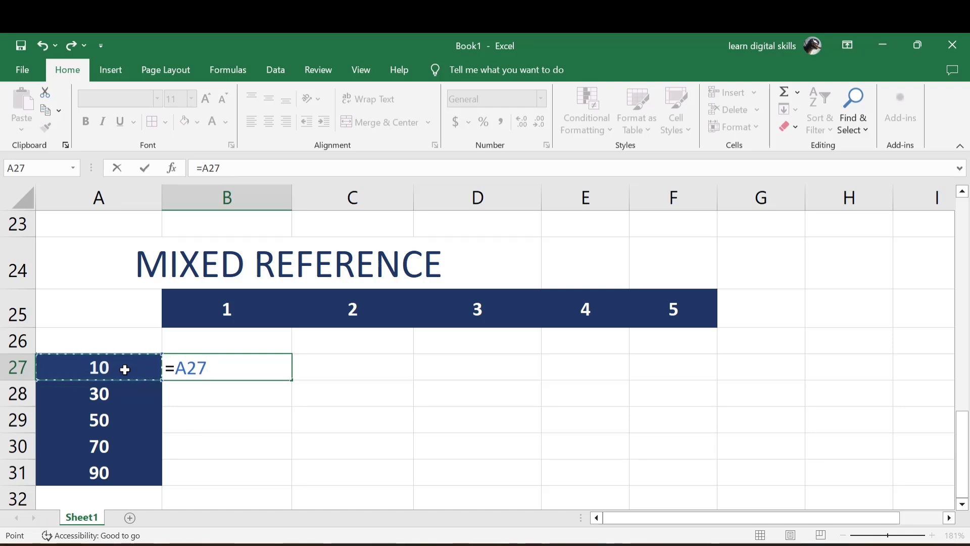
{"action": "type", "text": "*"}
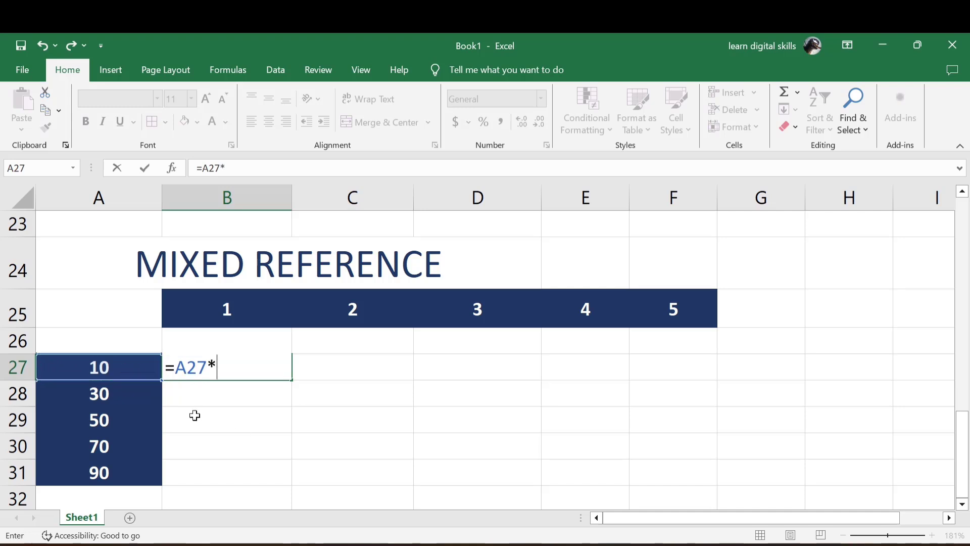
{"action": "left_click", "coordinate": [243, 308]}
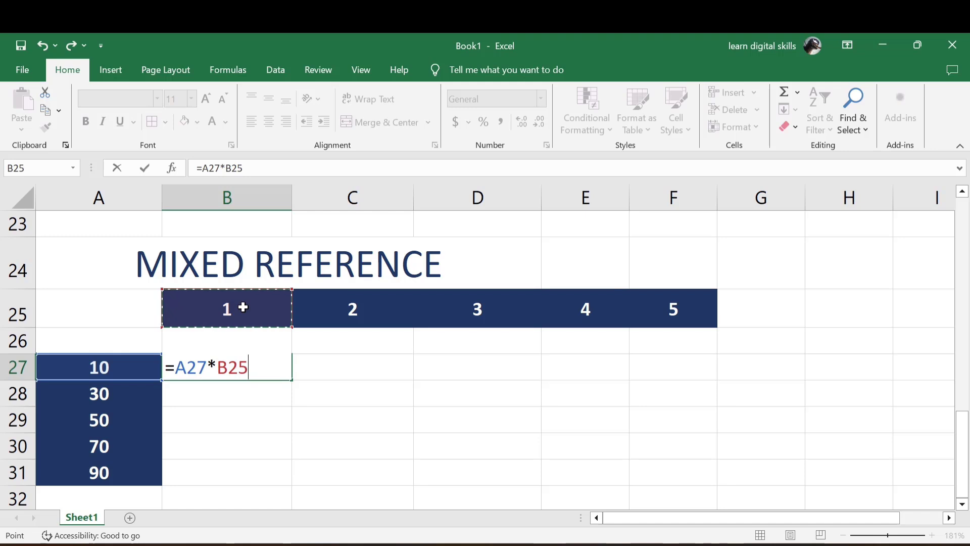
{"action": "key", "text": "Return"}
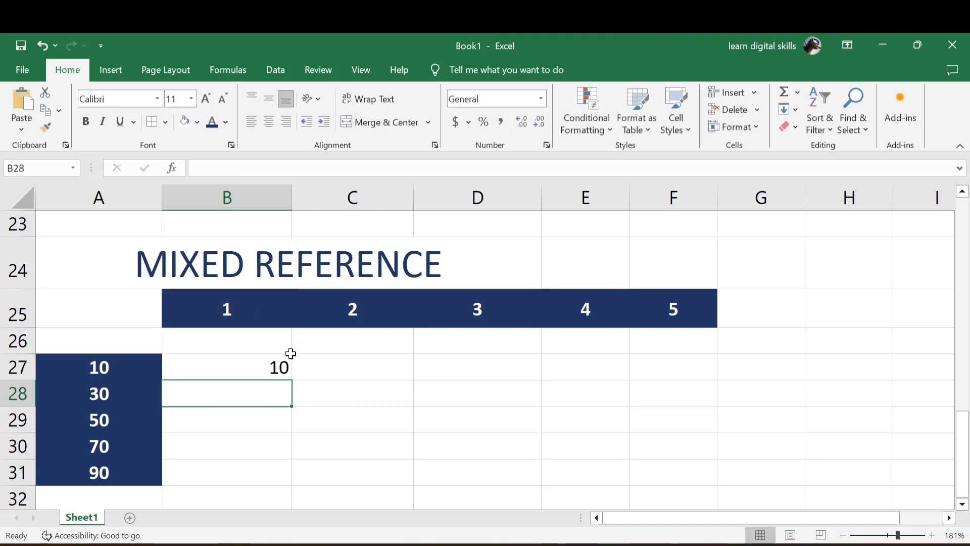
Fill the relative formula from B27 down through B31, and clear the filled range
{"action": "left_click", "coordinate": [248, 367]}
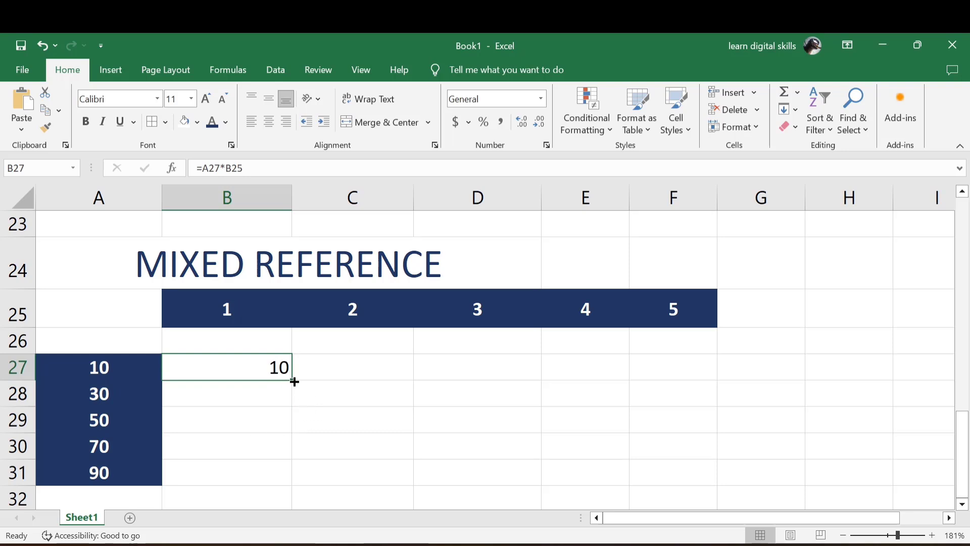
{"action": "left_click_drag", "start_coordinate": [290, 382], "coordinate": [292, 486]}
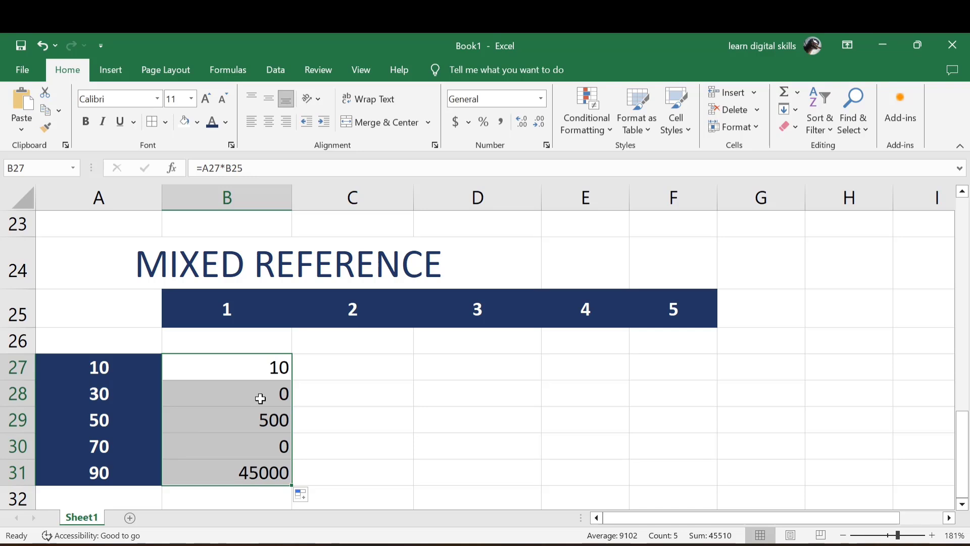
{"action": "key", "text": "Delete"}
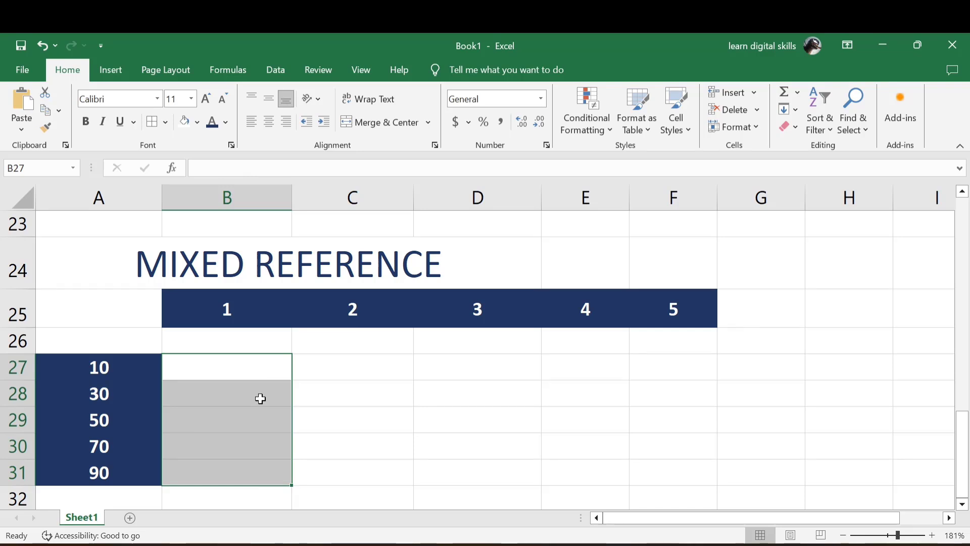
Start a new formula in B27 with a mixed reference to A27 that locks only the column, =$A27
{"action": "left_click", "coordinate": [201, 363]}
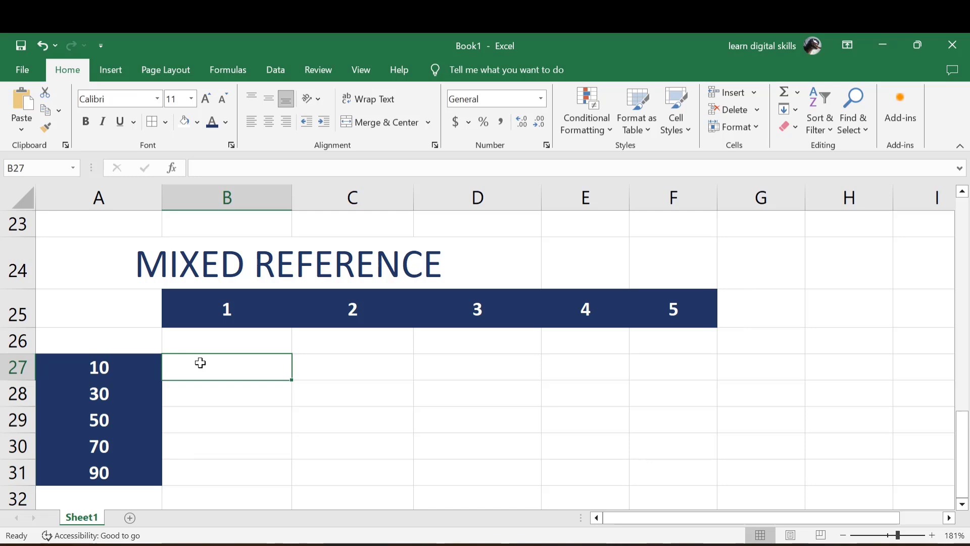
{"action": "type", "text": "="}
{"action": "key", "text": "Escape"}
{"action": "type", "text": "="}
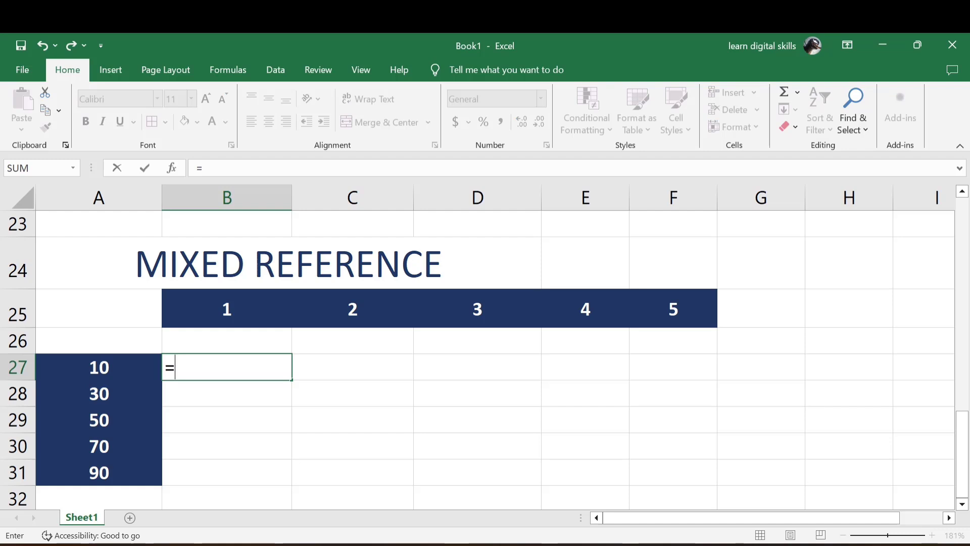
{"action": "left_click", "coordinate": [113, 365]}
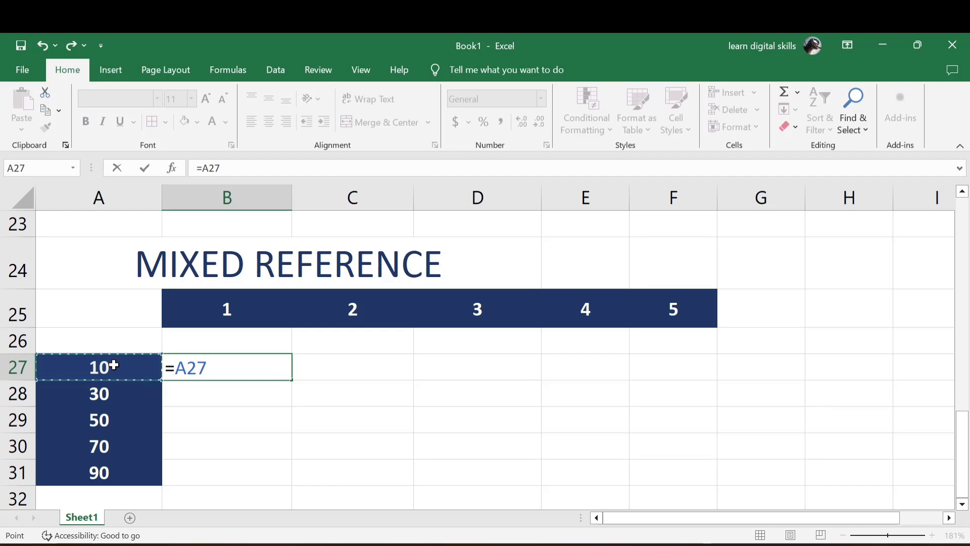
{"action": "key", "text": "F5"}
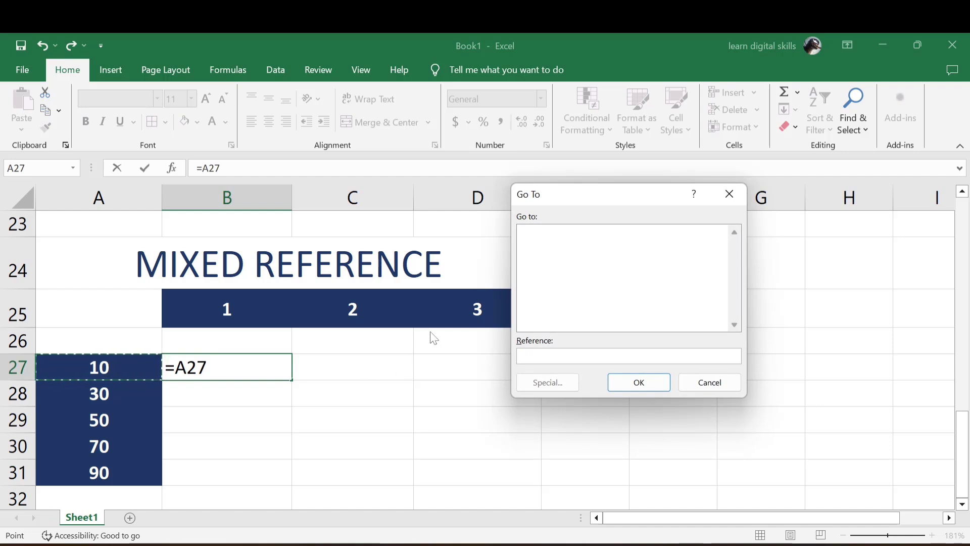
{"action": "left_click", "coordinate": [727, 193]}
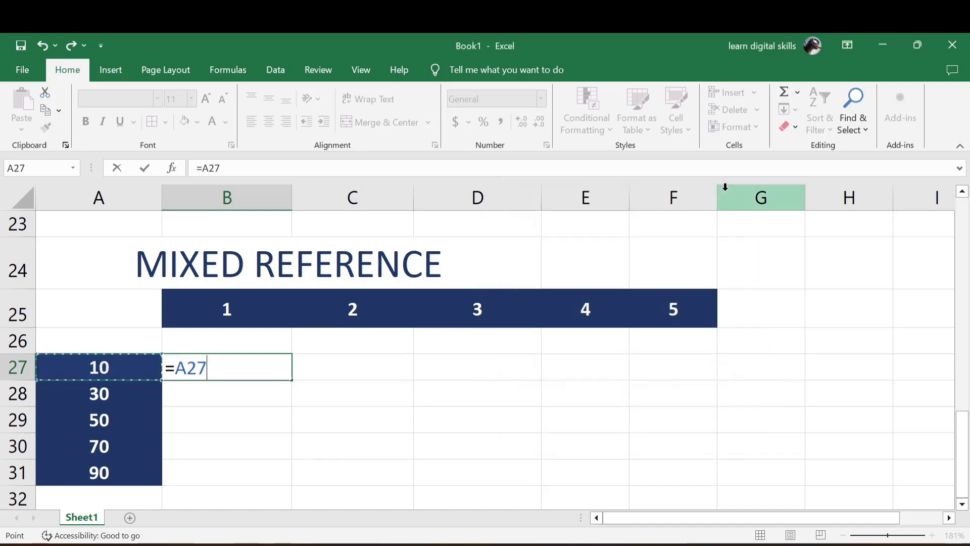
{"action": "key", "text": "F4"}
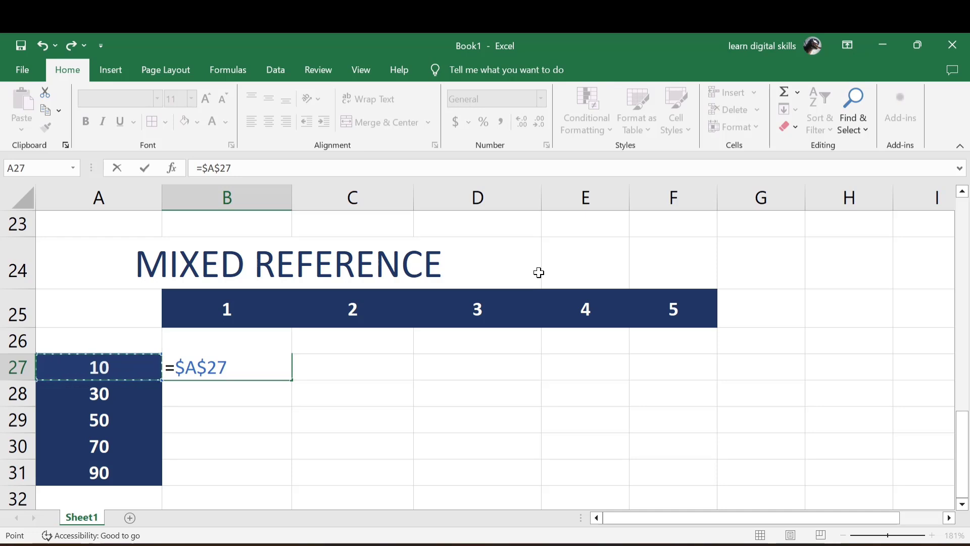
{"action": "key", "text": "F4"}
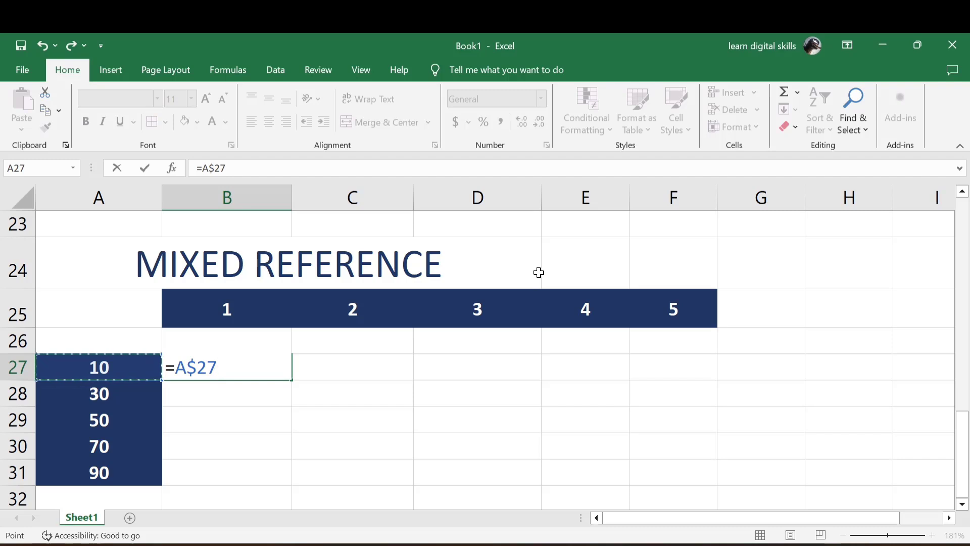
{"action": "key", "text": "F4"}
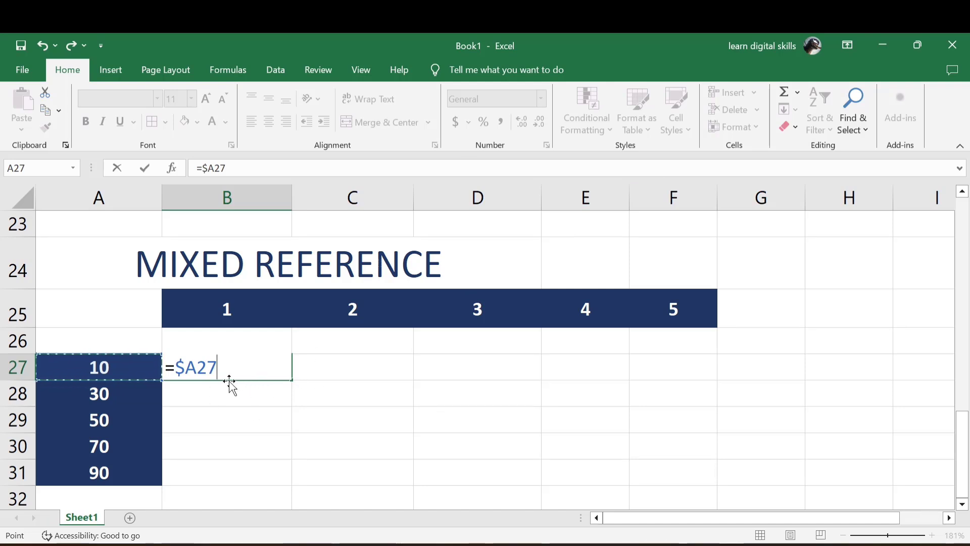
Complete the B27 formula by multiplying by B25 with only its row locked, giving =$A27*B$25
{"action": "type", "text": "*"}
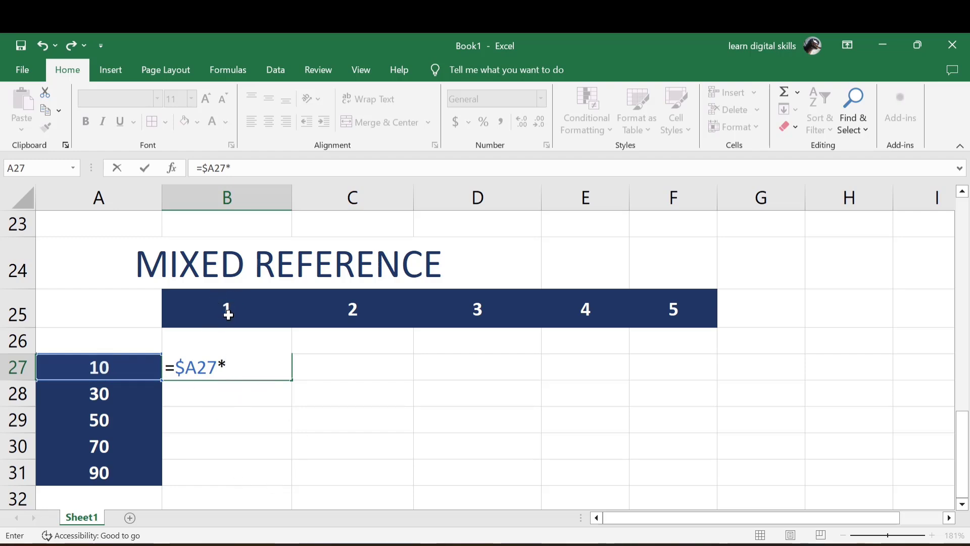
{"action": "left_click", "coordinate": [211, 309]}
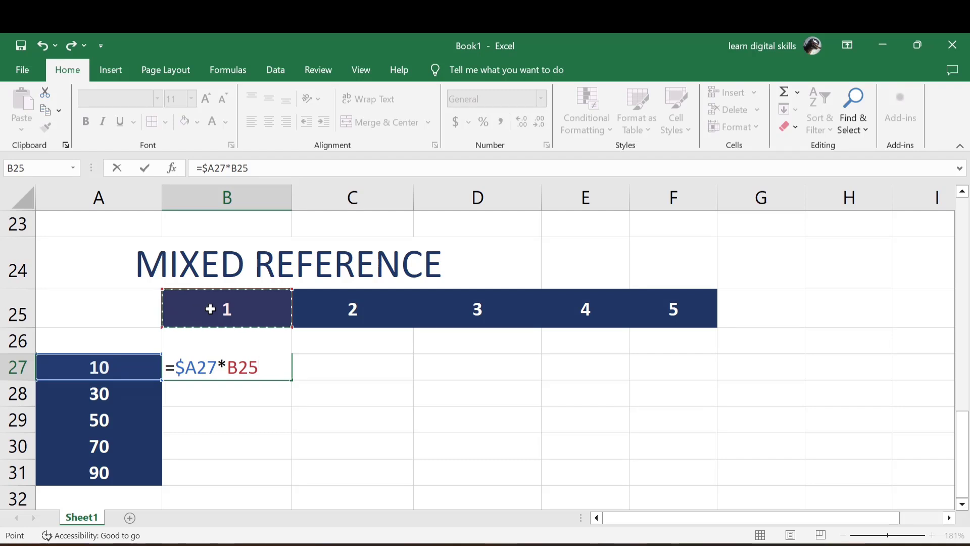
{"action": "key", "text": "F4"}
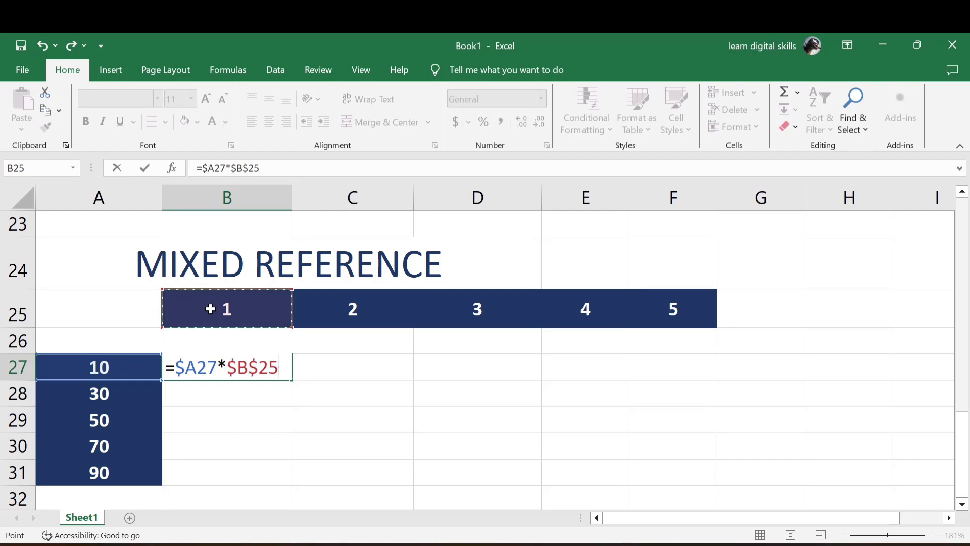
{"action": "key", "text": "F4"}
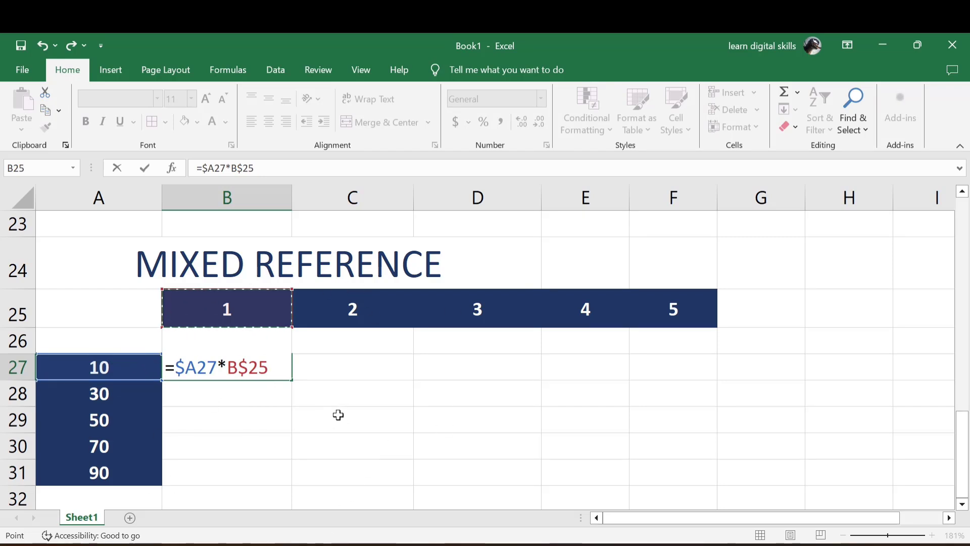
{"action": "key", "text": "Return"}
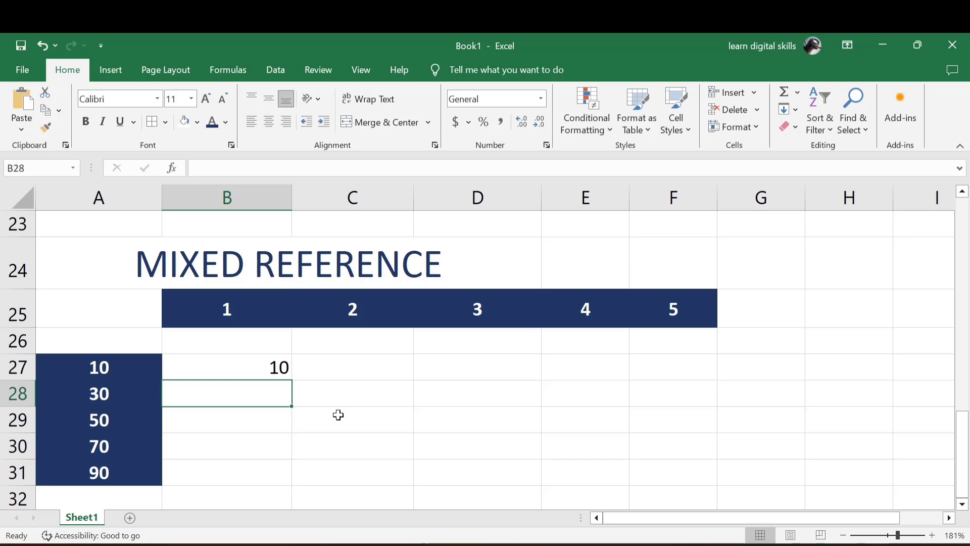
Fill the mixed-reference formula from B27 down through B31 and across through column F
{"action": "left_click", "coordinate": [275, 371]}
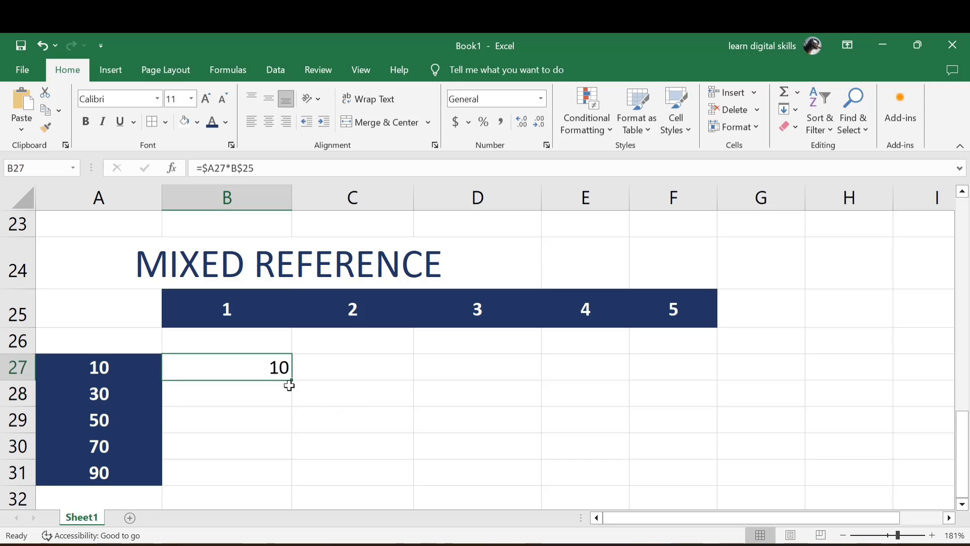
{"action": "left_click_drag", "start_coordinate": [290, 380], "coordinate": [294, 489]}
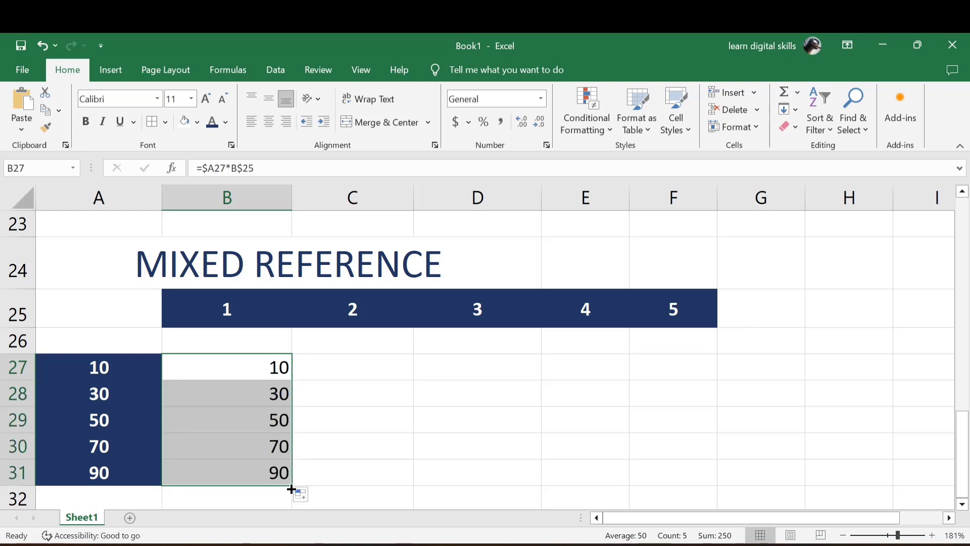
{"action": "left_click_drag", "start_coordinate": [293, 488], "coordinate": [733, 430]}
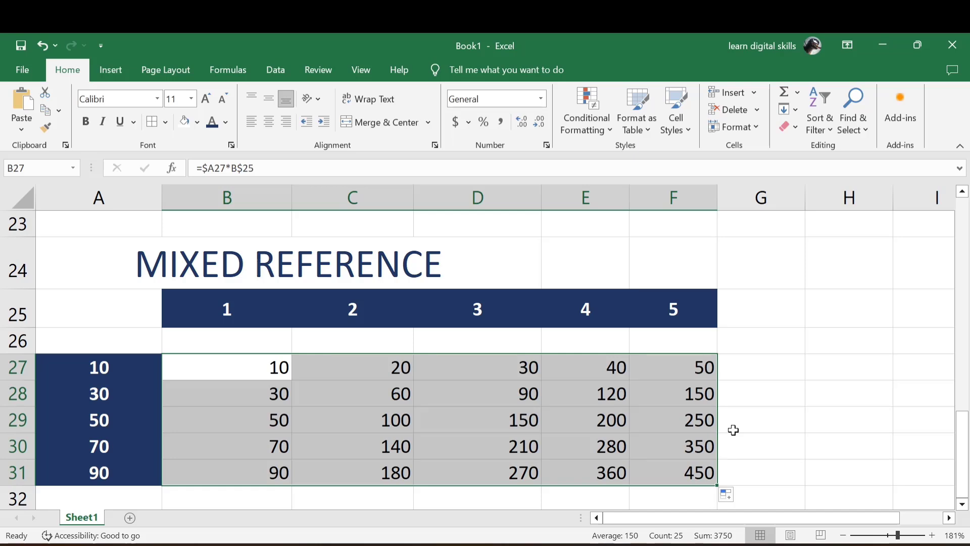
{"action": "left_click", "coordinate": [111, 362]}
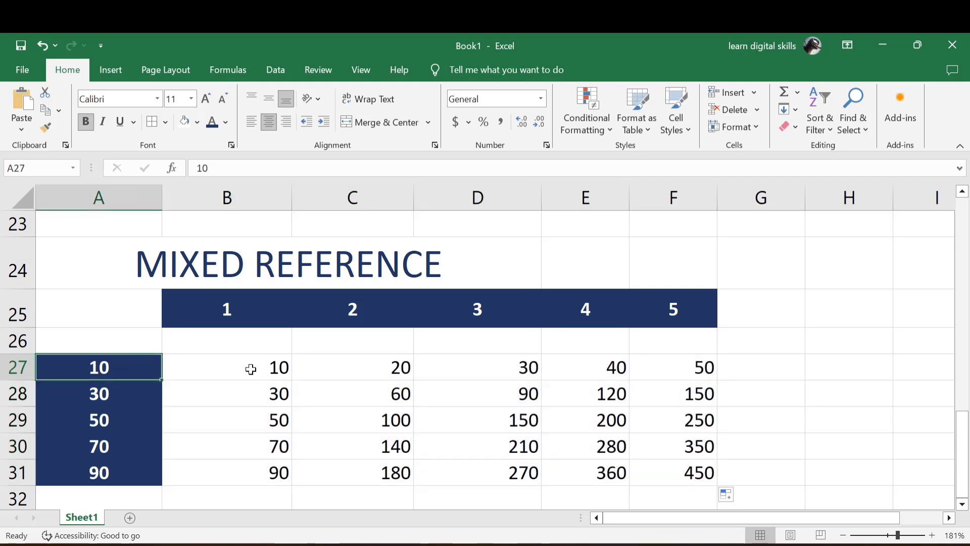
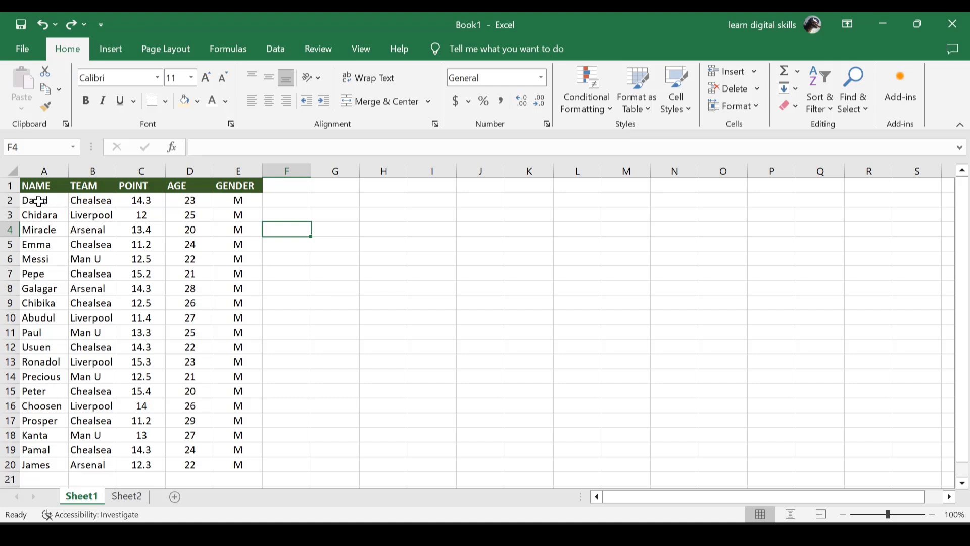
Try to sort A to Z with the empty cell G8 outside the player table selected
{"action": "left_click", "coordinate": [39, 202]}
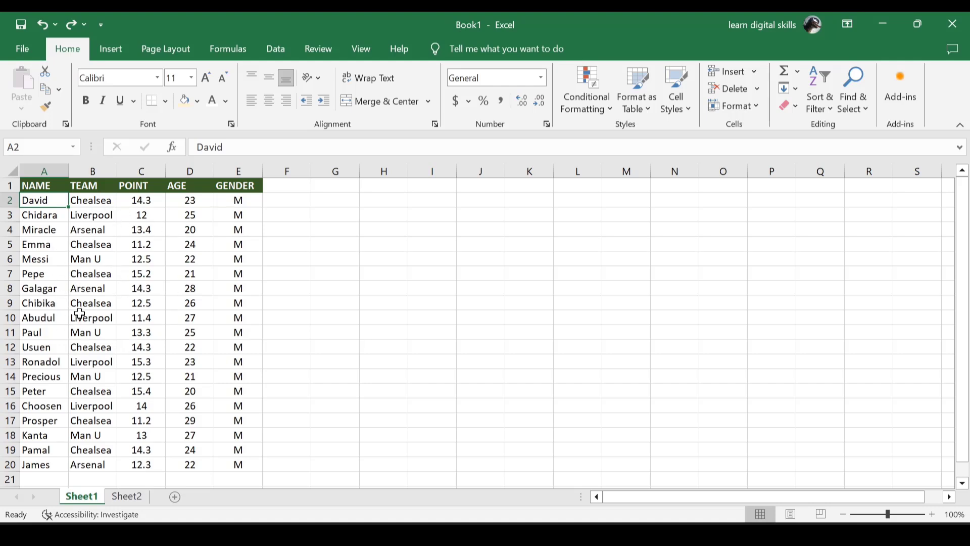
{"action": "left_click", "coordinate": [318, 290]}
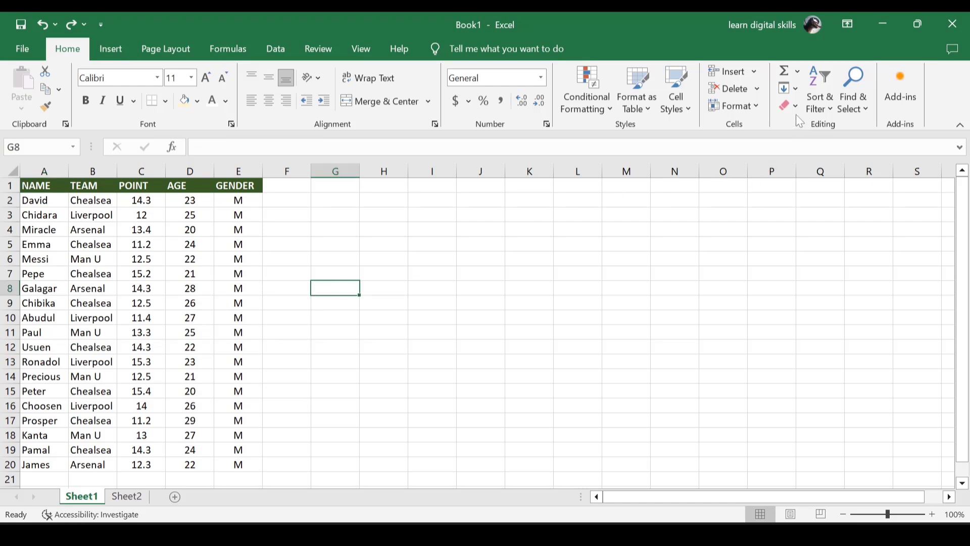
{"action": "left_click", "coordinate": [823, 84]}
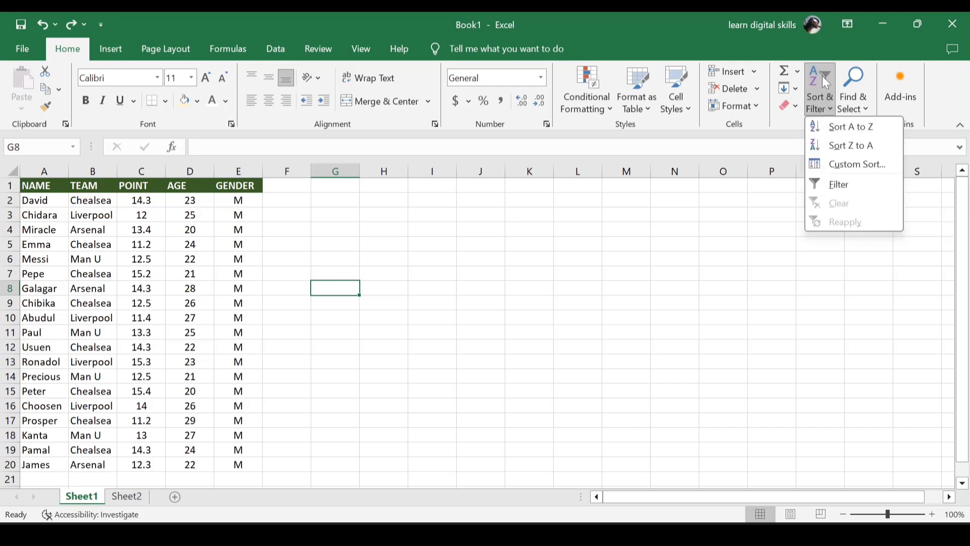
{"action": "left_click", "coordinate": [858, 130]}
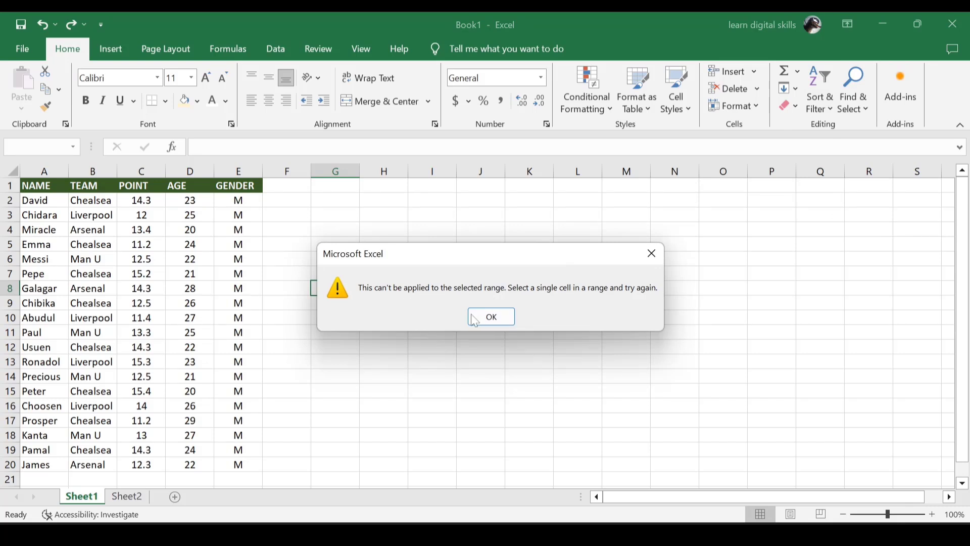
{"action": "left_click", "coordinate": [491, 318]}
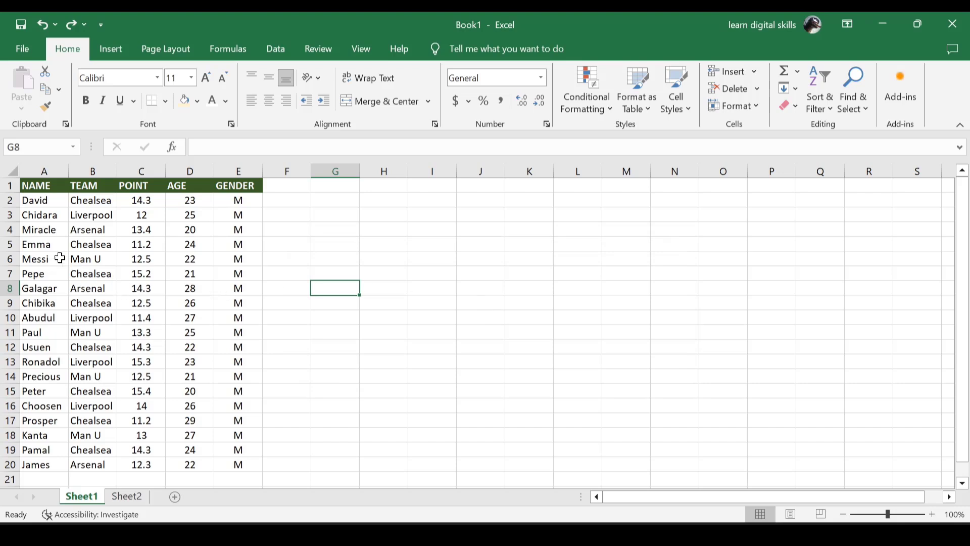
Sort the player table by the NAME column from A to Z
{"action": "left_click", "coordinate": [50, 231]}
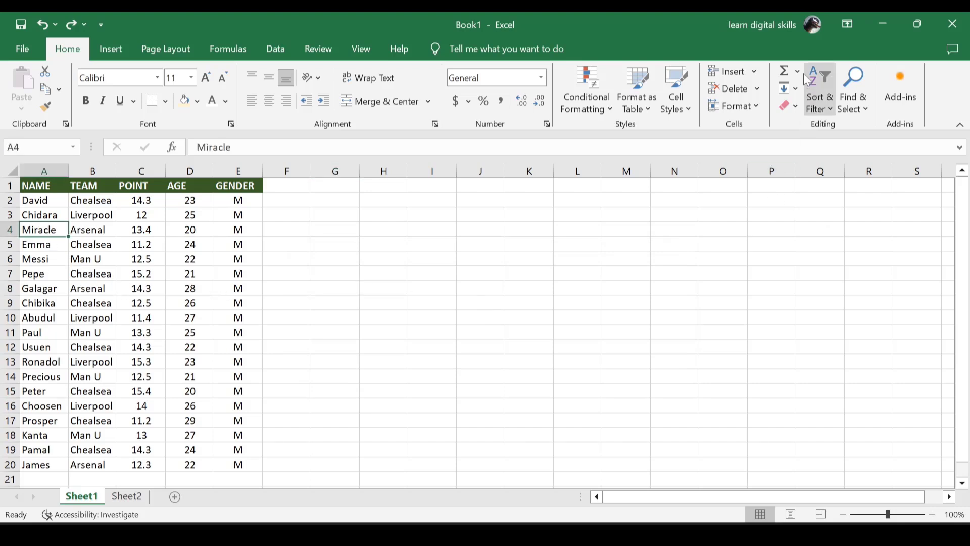
{"action": "left_click", "coordinate": [818, 87]}
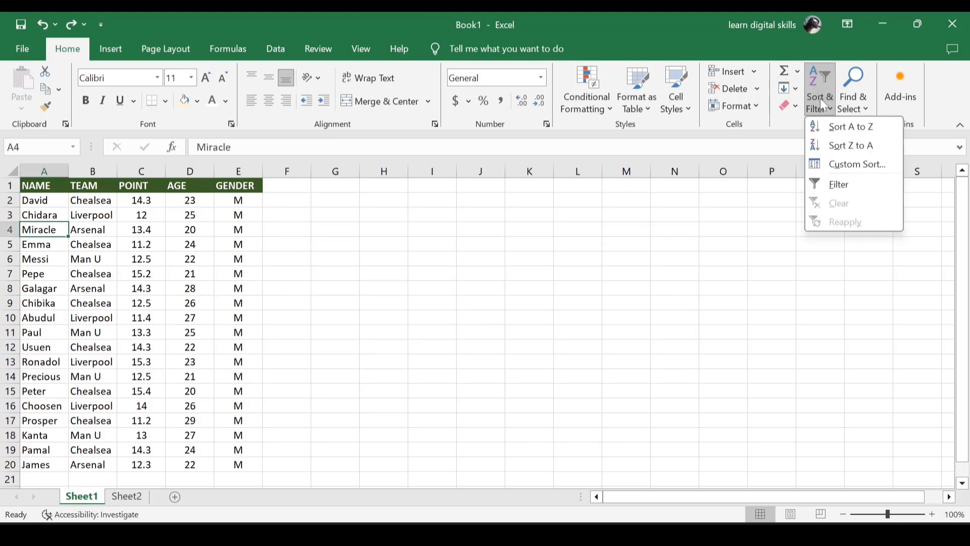
{"action": "left_click", "coordinate": [845, 127]}
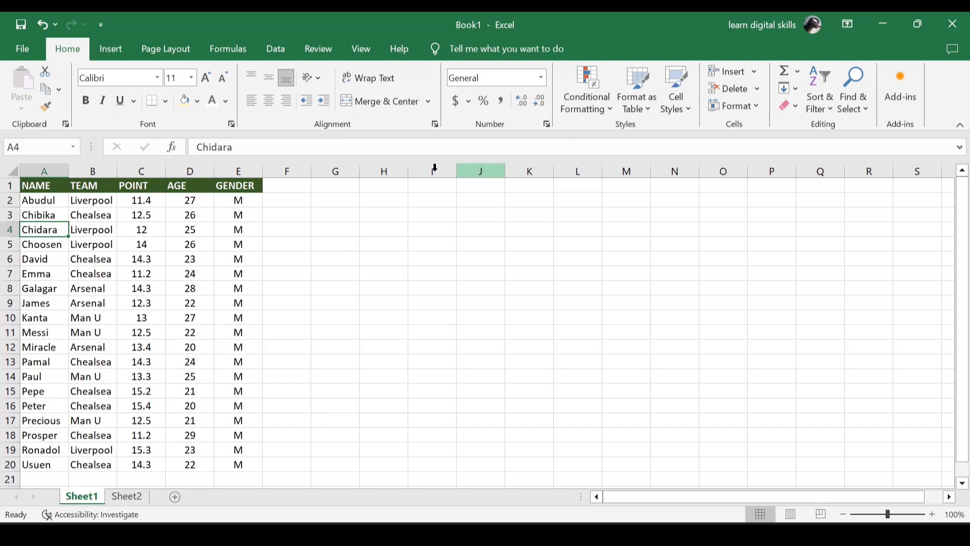
Sort the player table by the NAME column from Z to A
{"action": "left_click", "coordinate": [820, 88]}
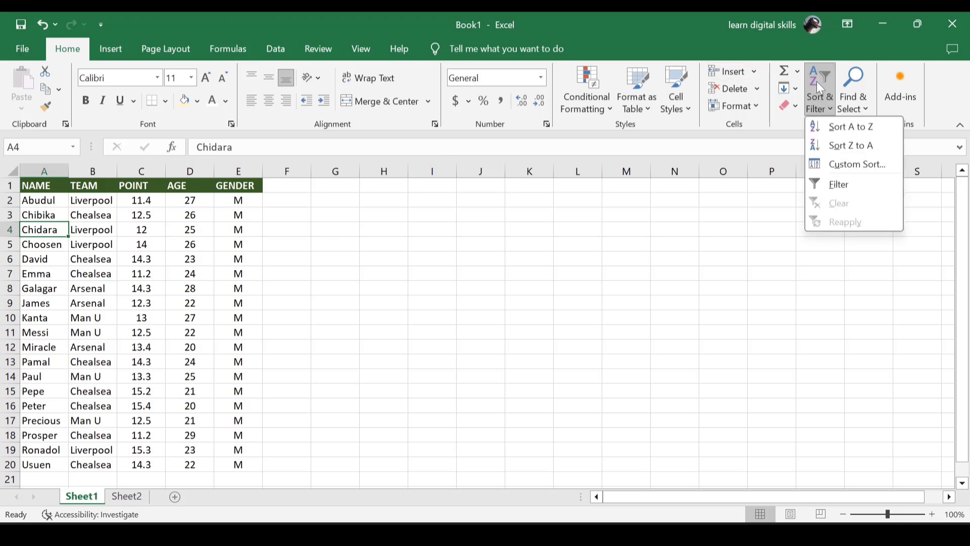
{"action": "left_click", "coordinate": [853, 147]}
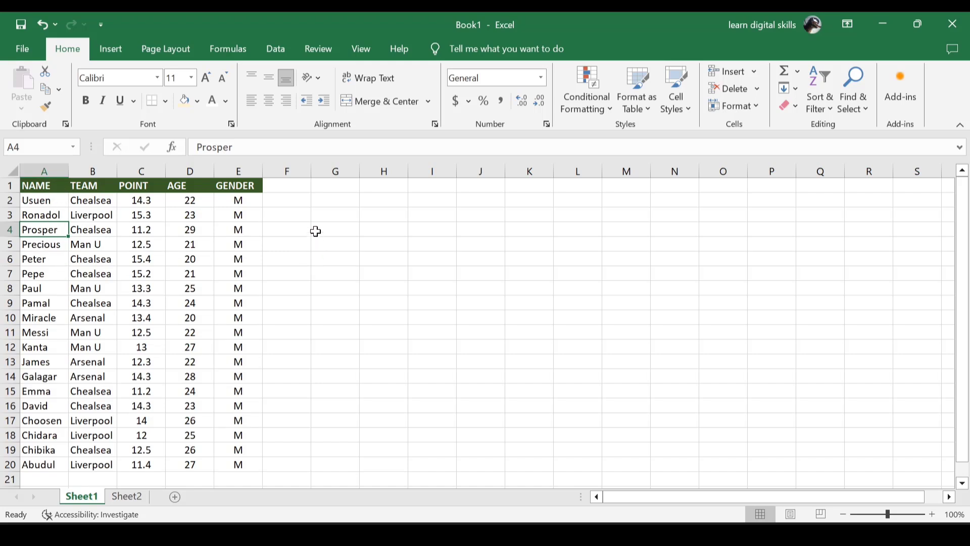
{"action": "left_click", "coordinate": [326, 198]}
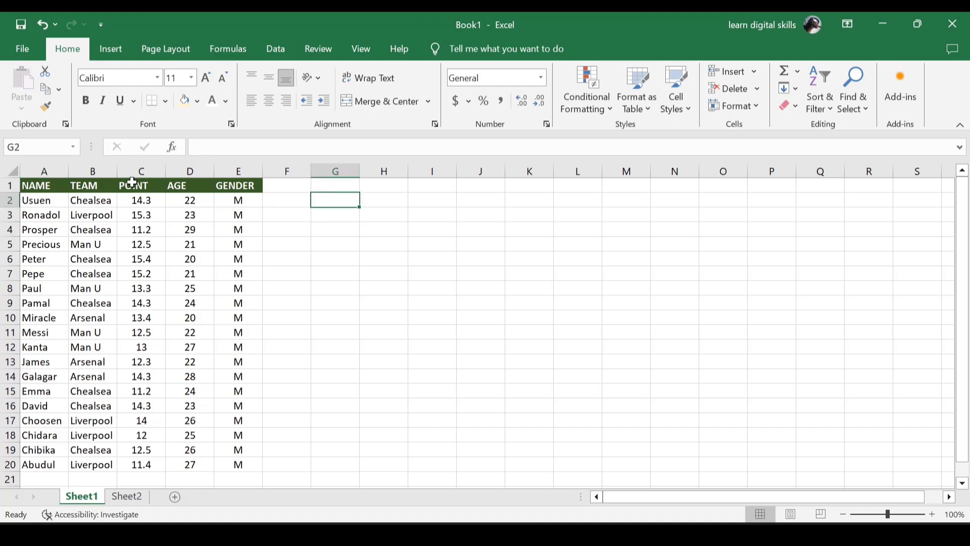
Copy the names in A3:A9 into column F directly beside the table, starting at F2
{"action": "left_click_drag", "start_coordinate": [21, 216], "coordinate": [31, 234]}
{"action": "left_click_drag", "start_coordinate": [37, 307], "coordinate": [40, 304]}
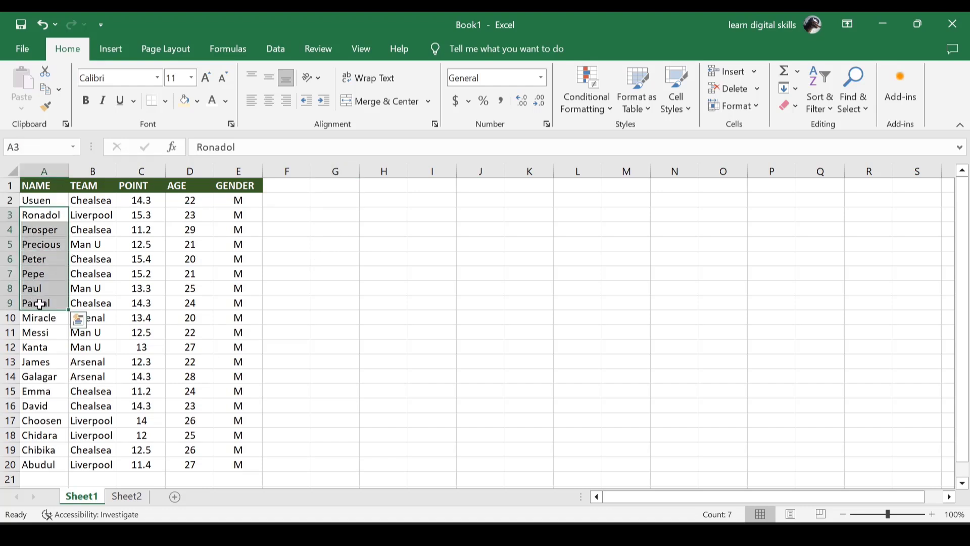
{"action": "key", "text": "ctrl+c"}
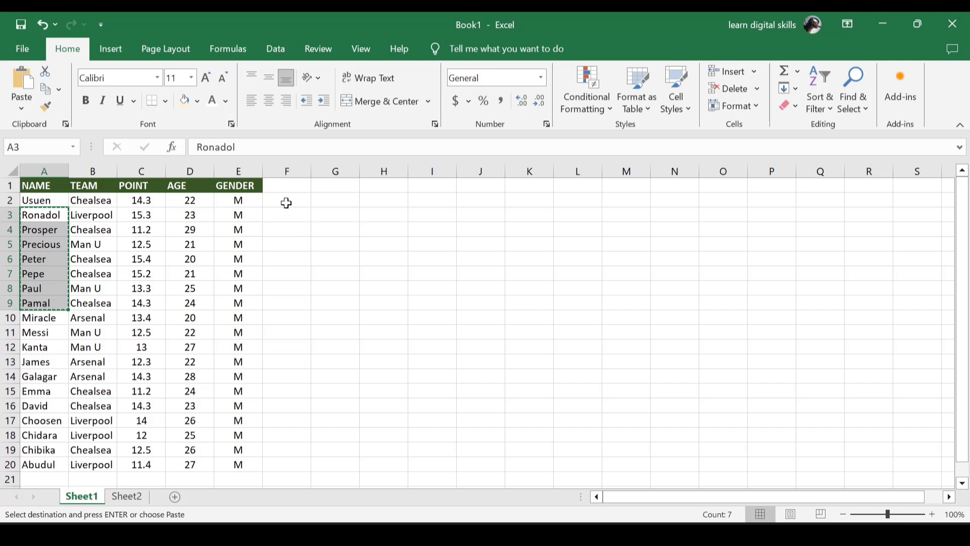
{"action": "left_click", "coordinate": [284, 199]}
{"action": "left_click_drag", "start_coordinate": [280, 198], "coordinate": [281, 306]}
{"action": "key", "text": "ctrl+v"}
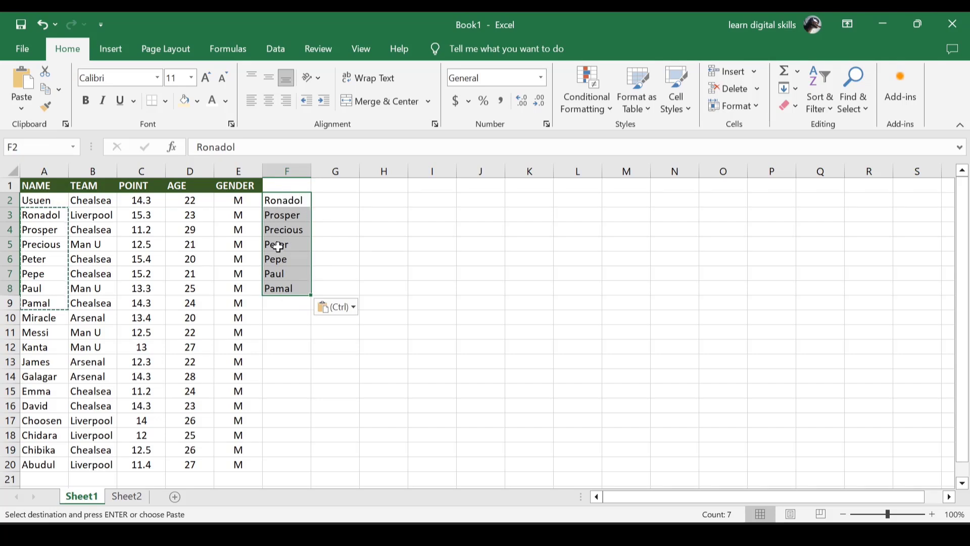
{"action": "left_click", "coordinate": [122, 264]}
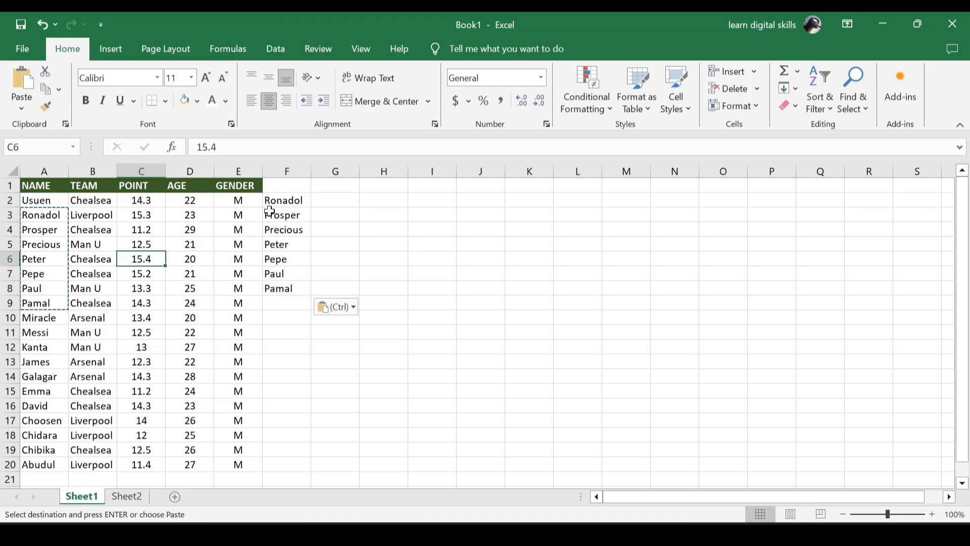
Try to sort the table by the TEAM column from A to Z with the copied names adjacent in column F
{"action": "left_click", "coordinate": [91, 218]}
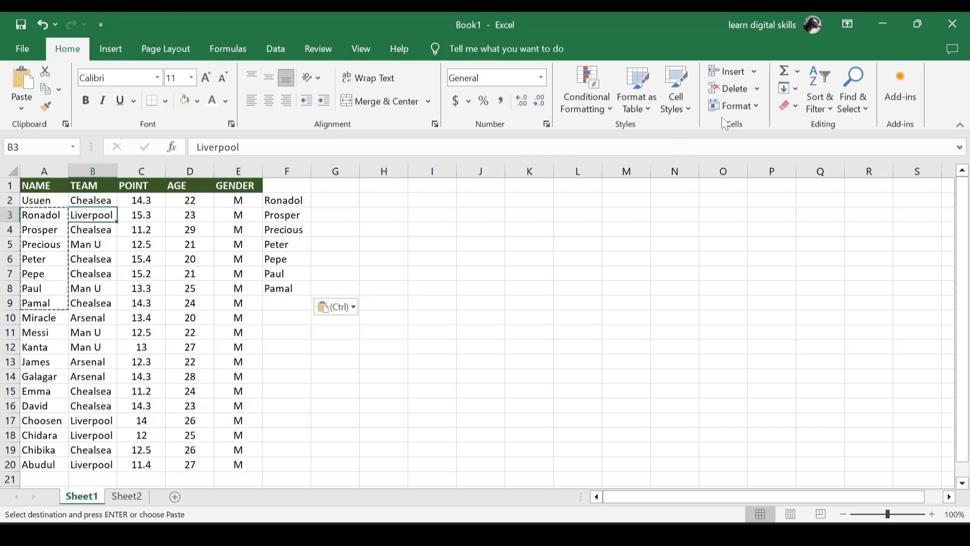
{"action": "left_click", "coordinate": [822, 91]}
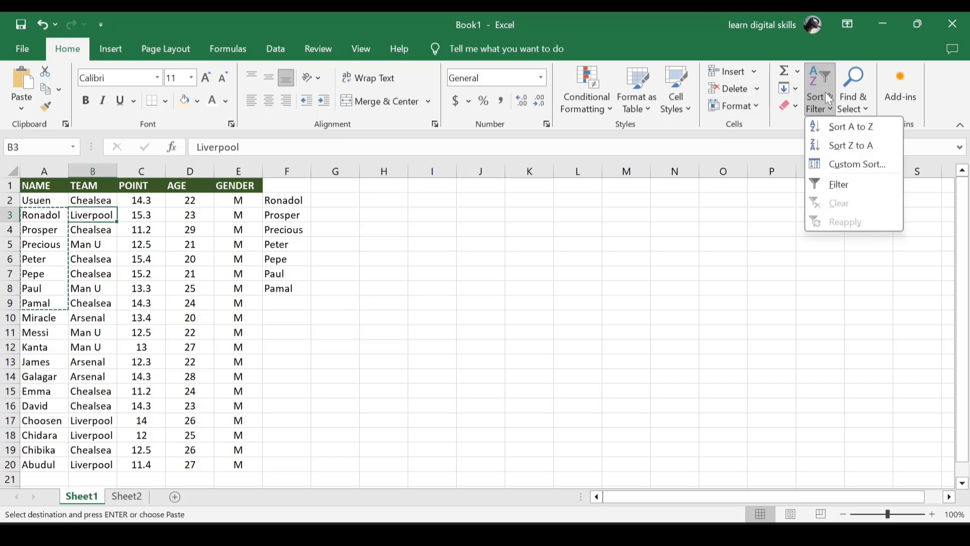
{"action": "left_click", "coordinate": [839, 127]}
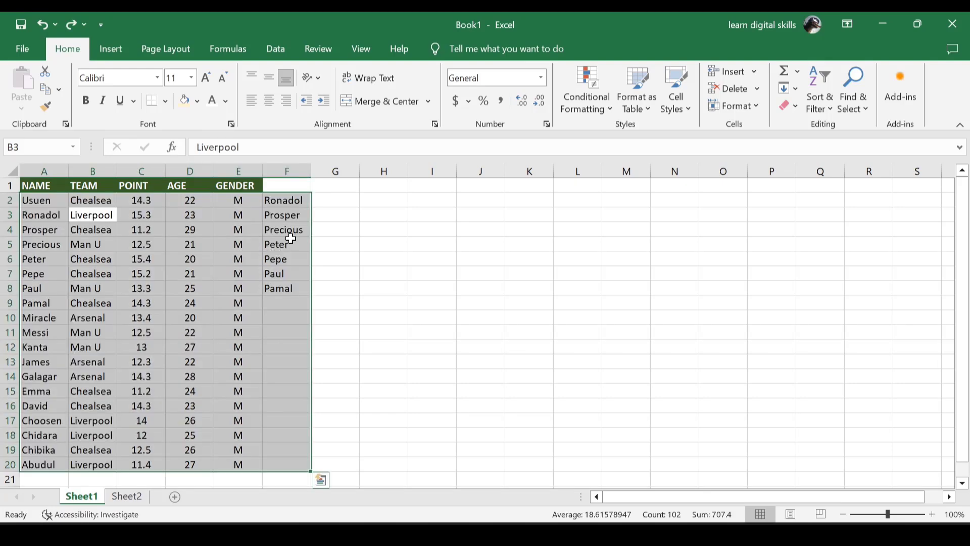
Move the copied names from F2:F8 to G2:G8, leaving column F empty between them and the table
{"action": "left_click", "coordinate": [286, 244]}
{"action": "left_click_drag", "start_coordinate": [286, 202], "coordinate": [282, 283]}
{"action": "key", "text": "ctrl+c"}
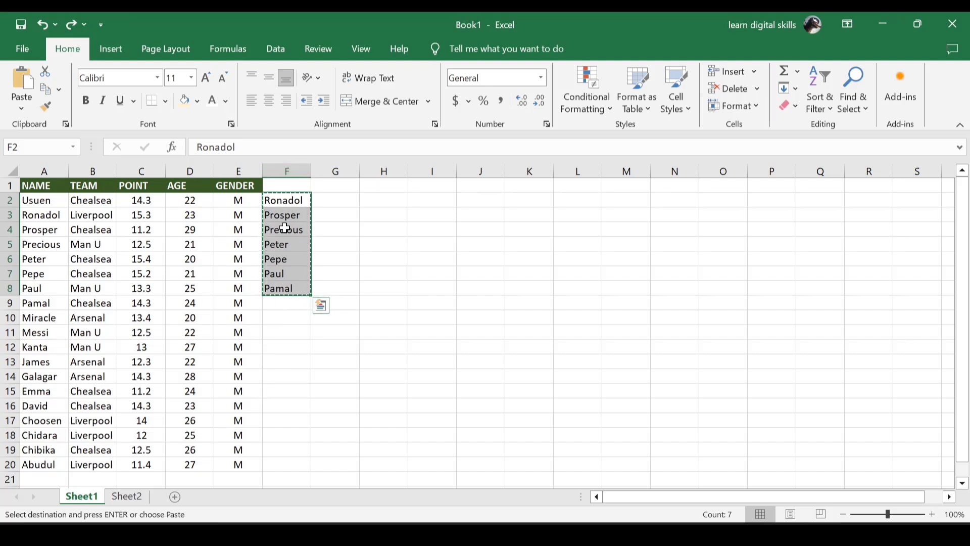
{"action": "left_click", "coordinate": [331, 199]}
{"action": "left_click_drag", "start_coordinate": [331, 199], "coordinate": [338, 298]}
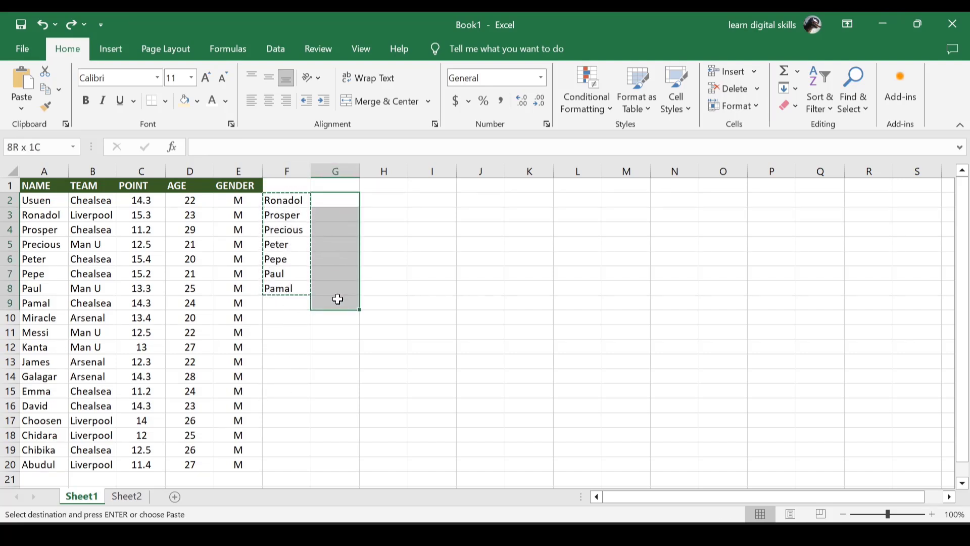
{"action": "key", "text": "ctrl+v"}
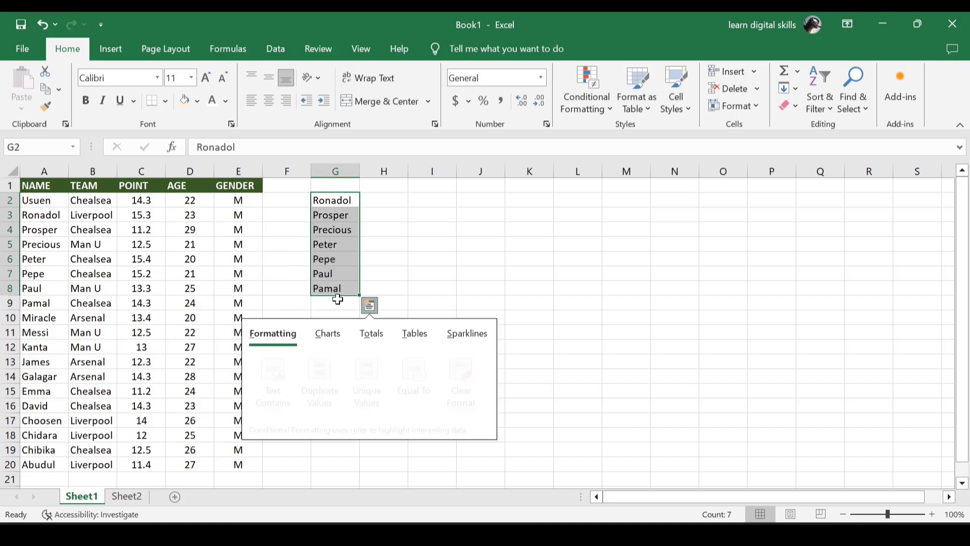
{"action": "left_click", "coordinate": [283, 201]}
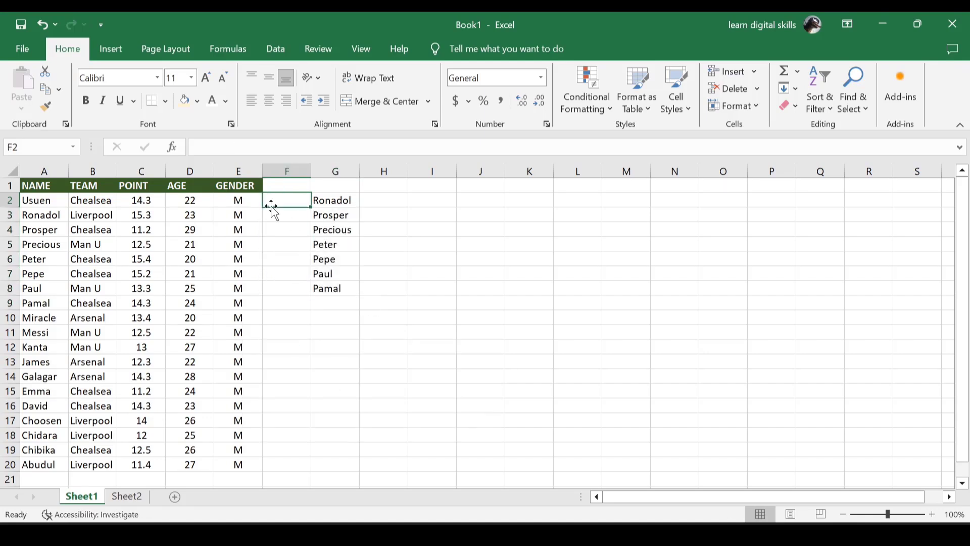
Sort the player table by the AGE column from smallest to largest
{"action": "left_click", "coordinate": [174, 226]}
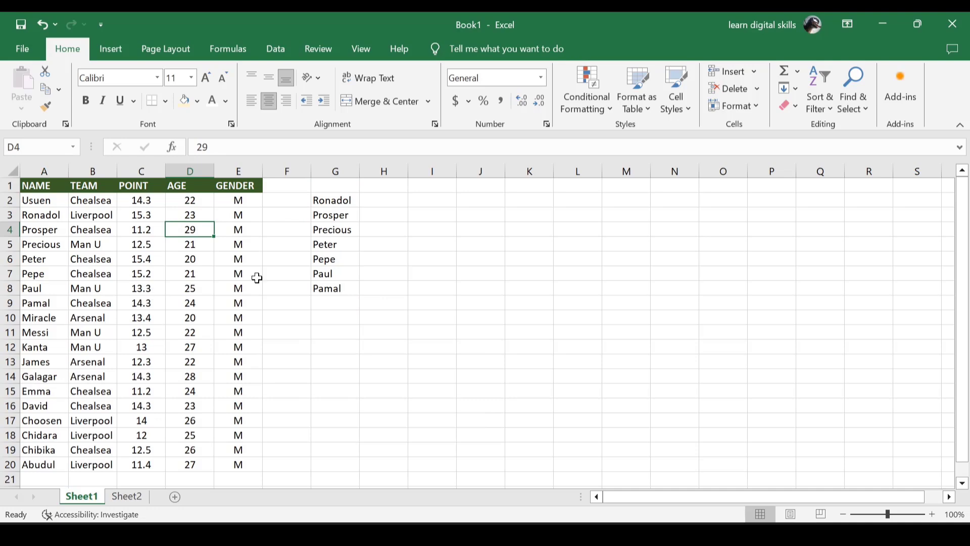
{"action": "left_click", "coordinate": [815, 84]}
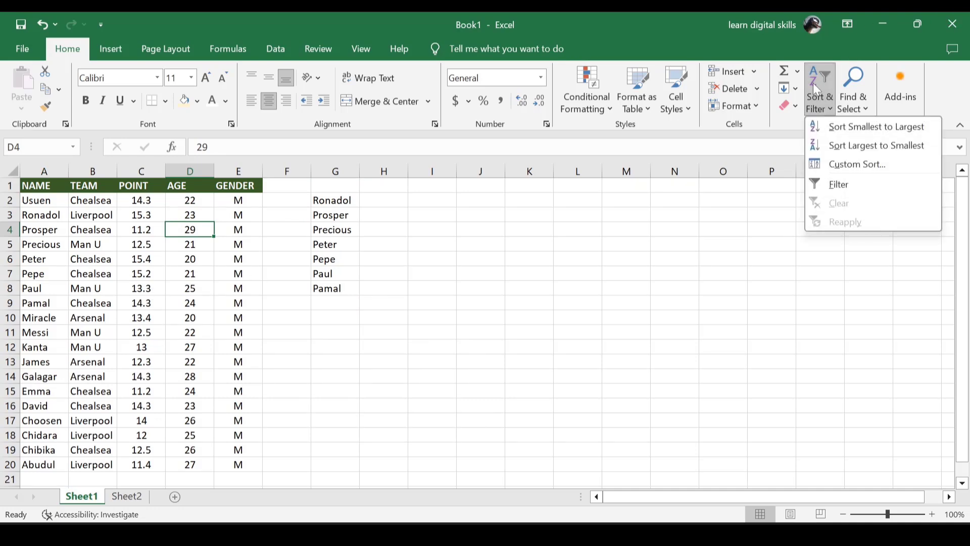
{"action": "left_click", "coordinate": [852, 127]}
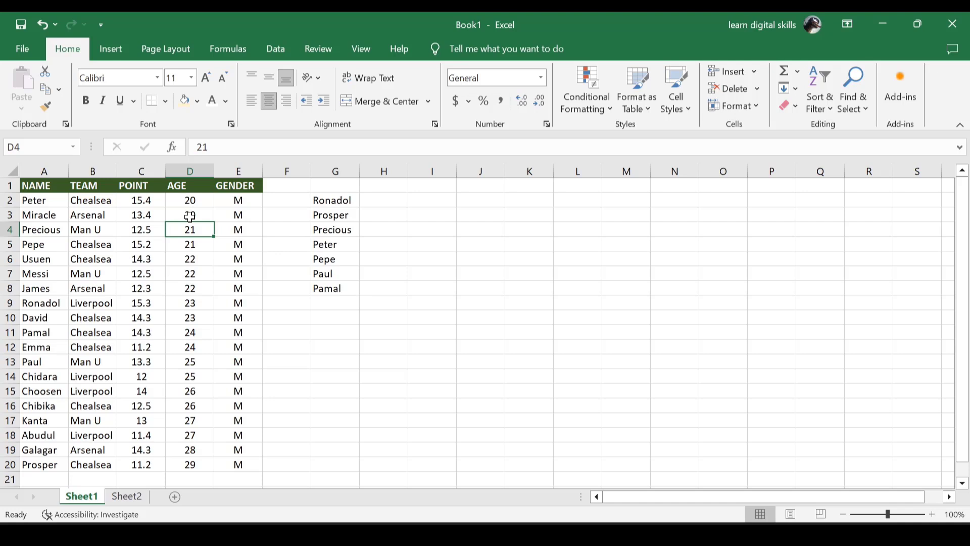
{"action": "left_click", "coordinate": [821, 90]}
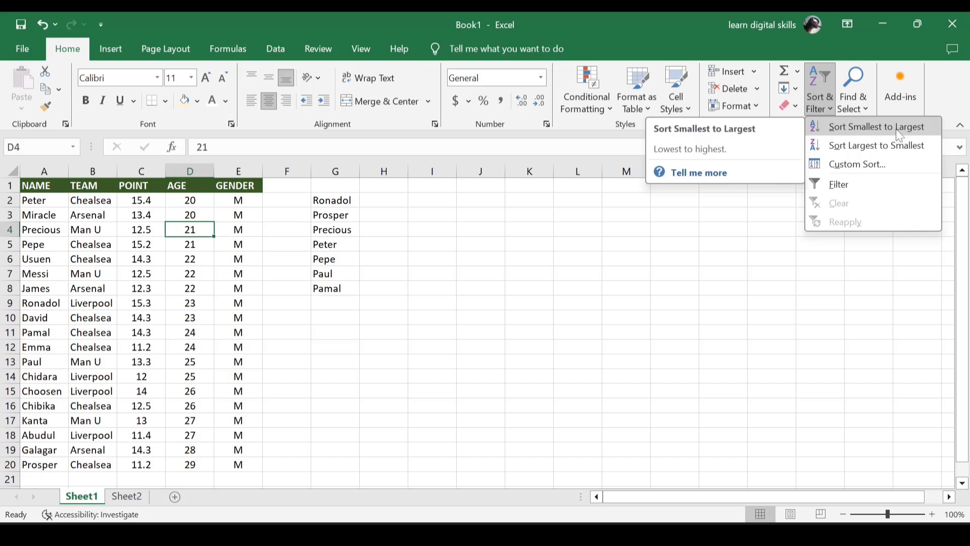
{"action": "left_click", "coordinate": [142, 214]}
{"action": "left_click", "coordinate": [142, 213]}
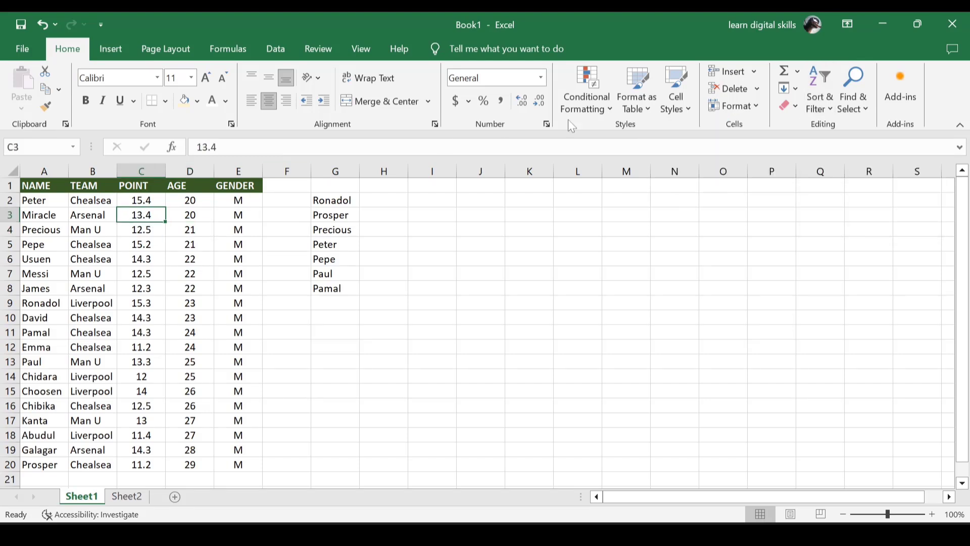
{"action": "left_click", "coordinate": [828, 93]}
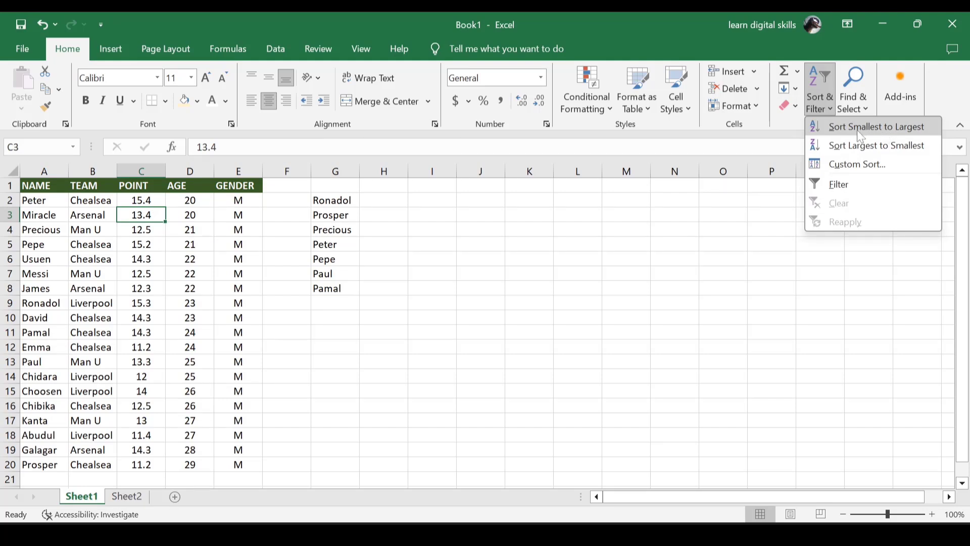
{"action": "left_click", "coordinate": [32, 209]}
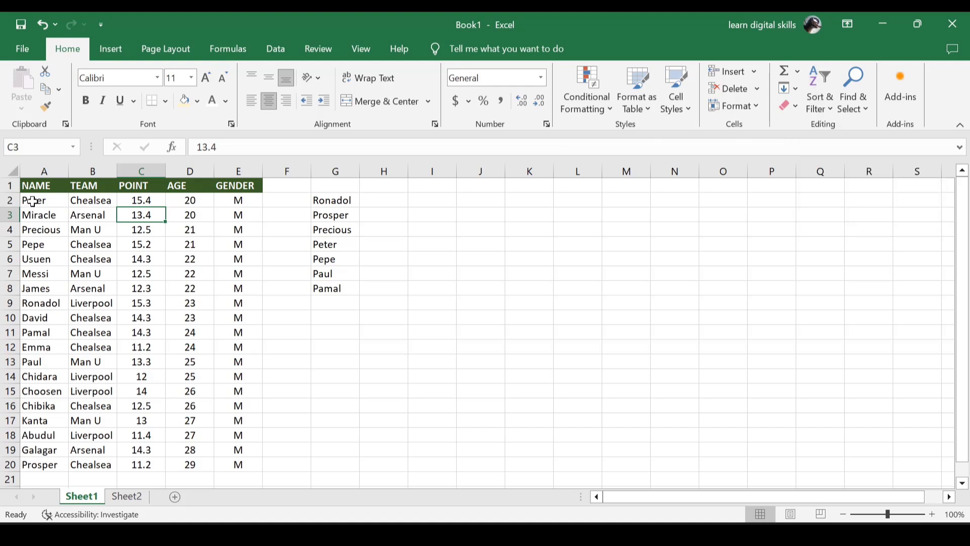
Sort the player table by the NAME column from A to Z, starting from cell A2
{"action": "left_click", "coordinate": [33, 201]}
{"action": "left_click", "coordinate": [824, 76]}
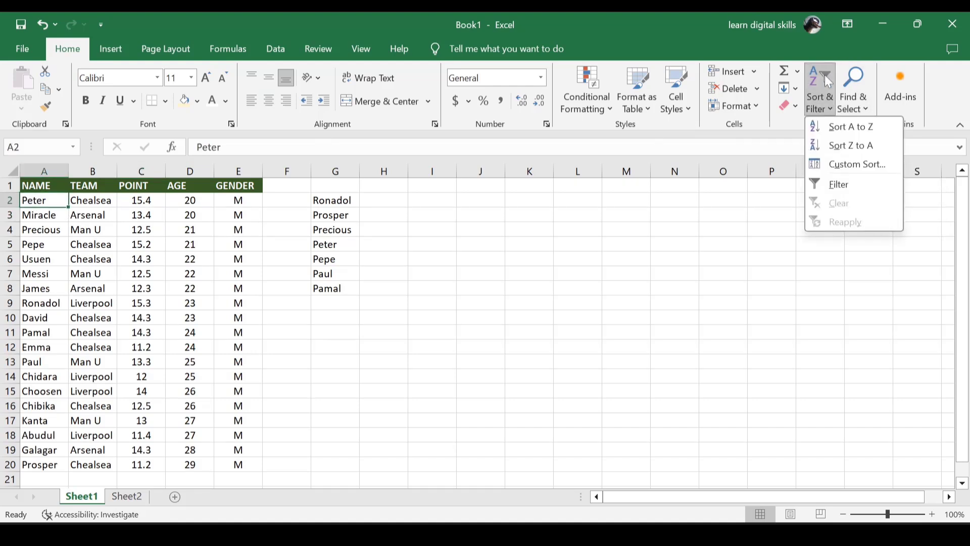
{"action": "left_click", "coordinate": [848, 129]}
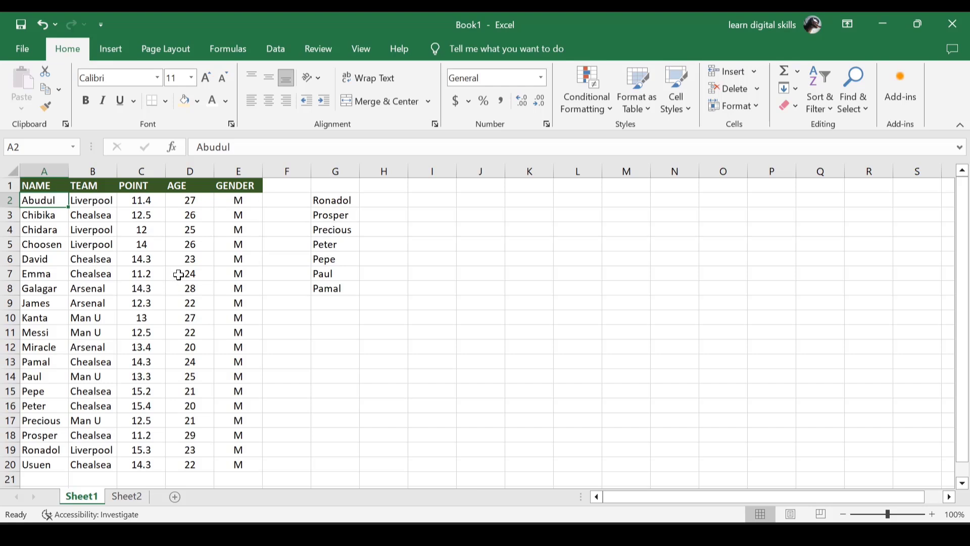
Highlight the player's record in A7:E7 with the light gold fill color
{"action": "left_click_drag", "start_coordinate": [32, 277], "coordinate": [234, 273]}
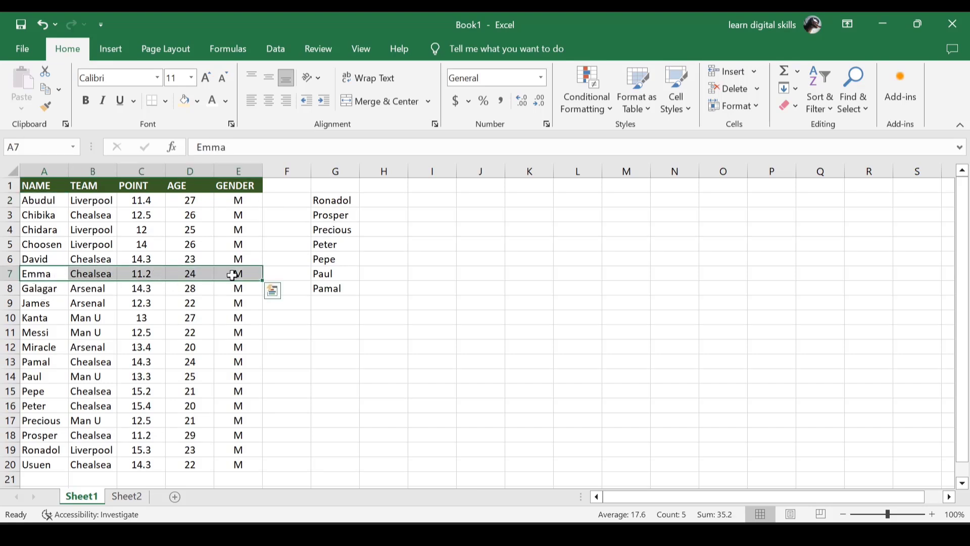
{"action": "left_click", "coordinate": [185, 102]}
{"action": "left_click", "coordinate": [144, 277]}
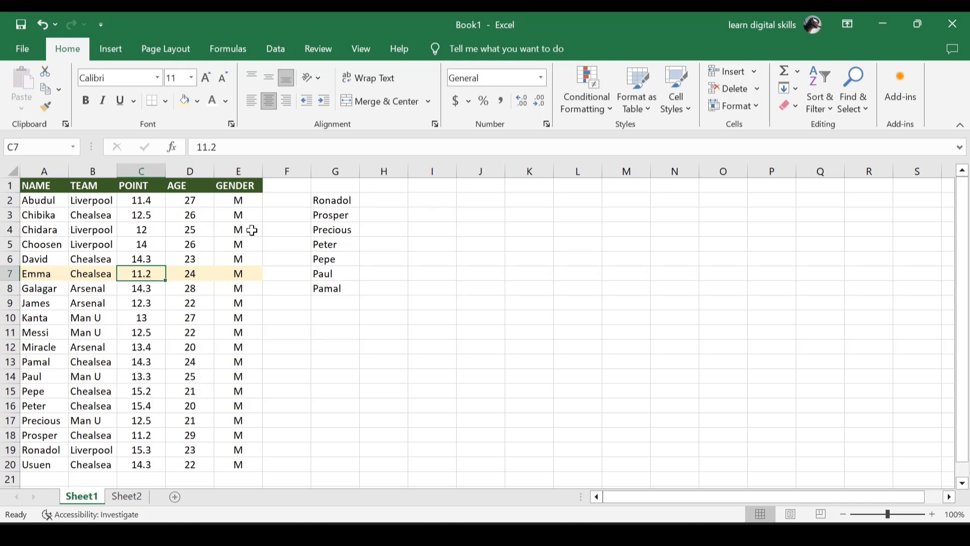
Sort the player table by the TEAM column from Z to A
{"action": "left_click", "coordinate": [93, 233]}
{"action": "left_click", "coordinate": [821, 91]}
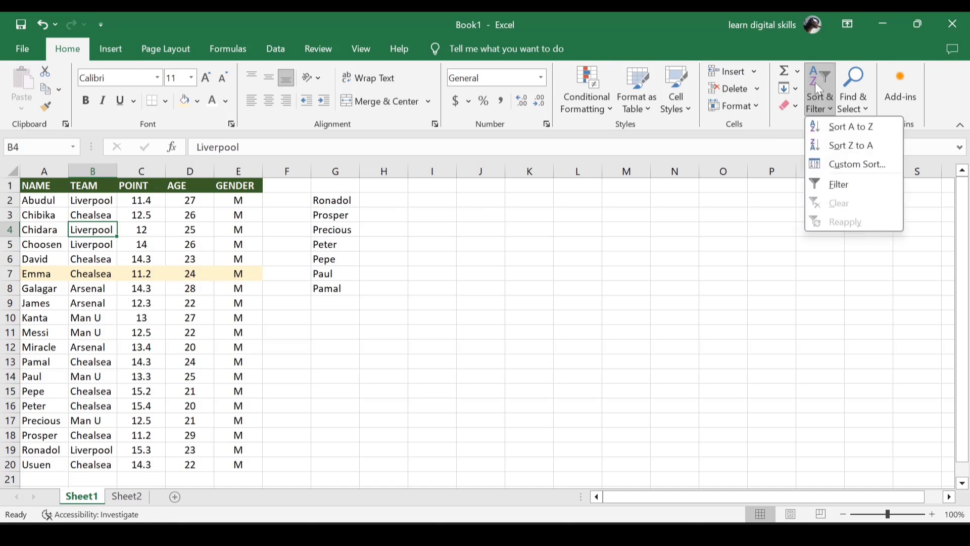
{"action": "left_click", "coordinate": [843, 146]}
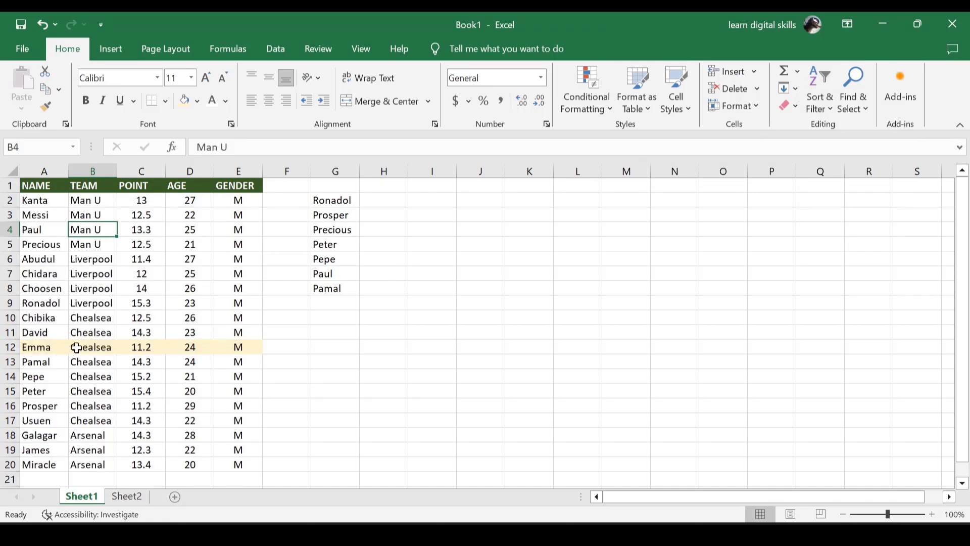
{"action": "left_click", "coordinate": [38, 228]}
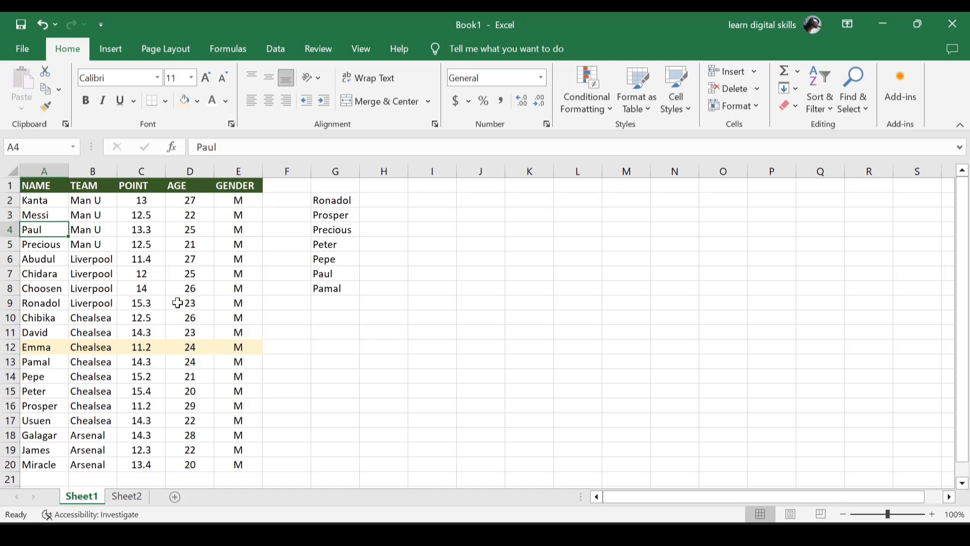
Open the multi-level Sort settings for the color-coded player table on Sheet2
{"action": "left_click", "coordinate": [127, 500]}
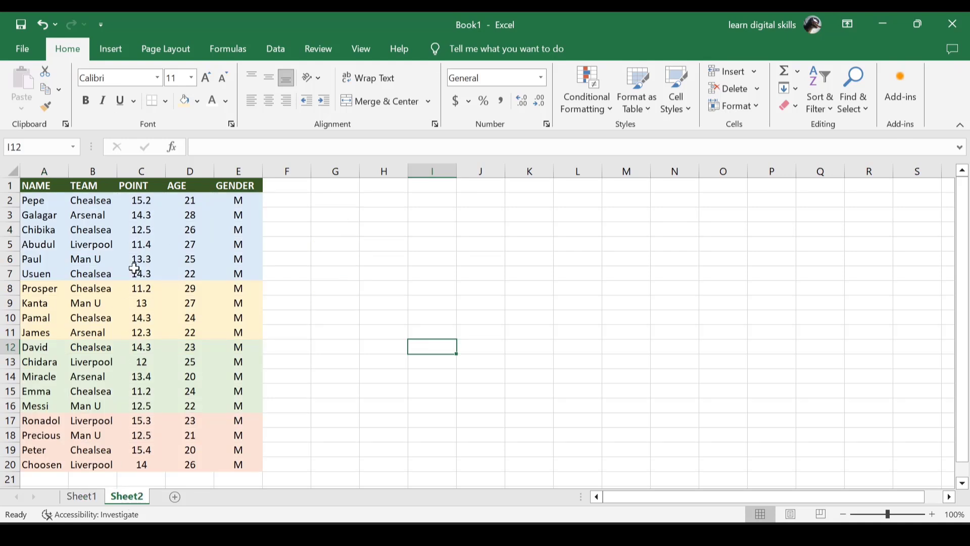
{"action": "left_click", "coordinate": [178, 240]}
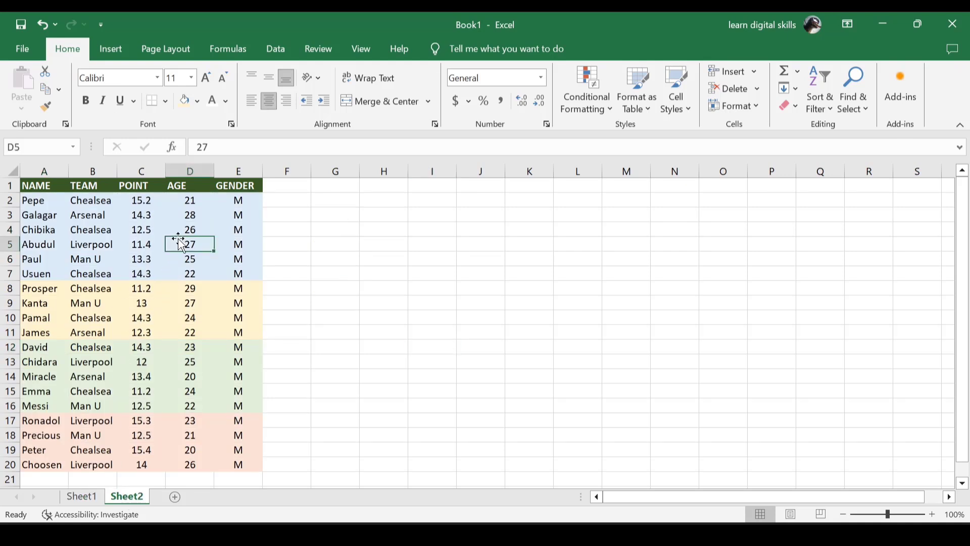
{"action": "left_click", "coordinate": [281, 53]}
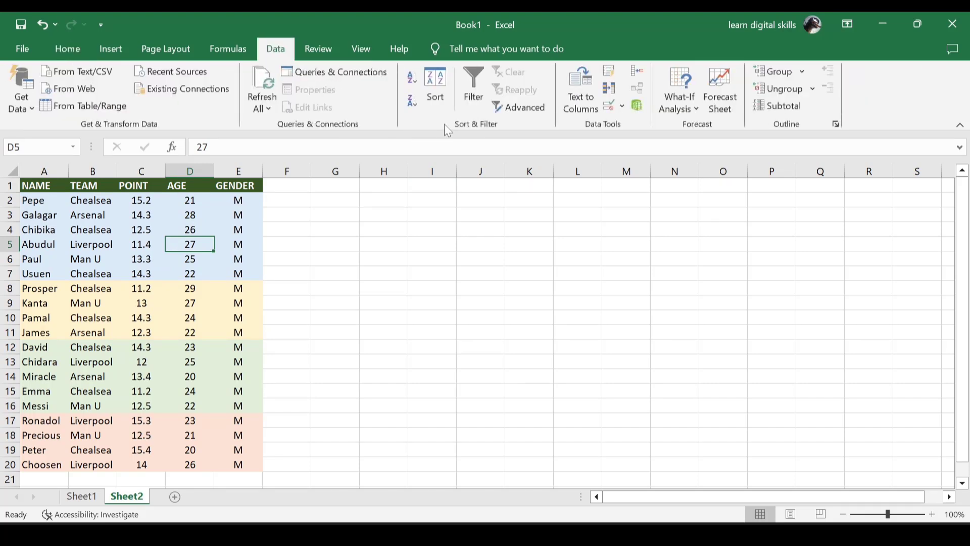
{"action": "left_click", "coordinate": [435, 91]}
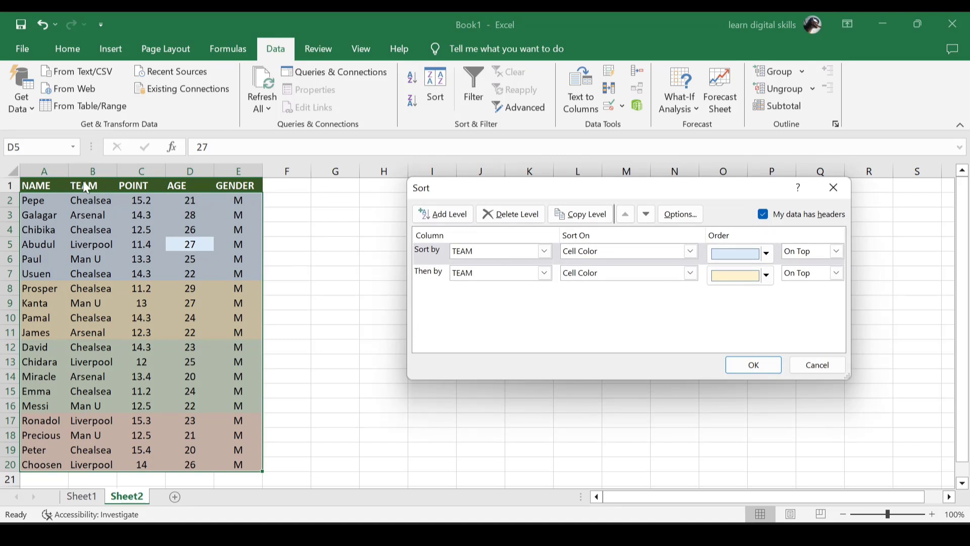
Set the first sort level to TEAM by cell color with green on top, and apply the sort
{"action": "left_click", "coordinate": [544, 251]}
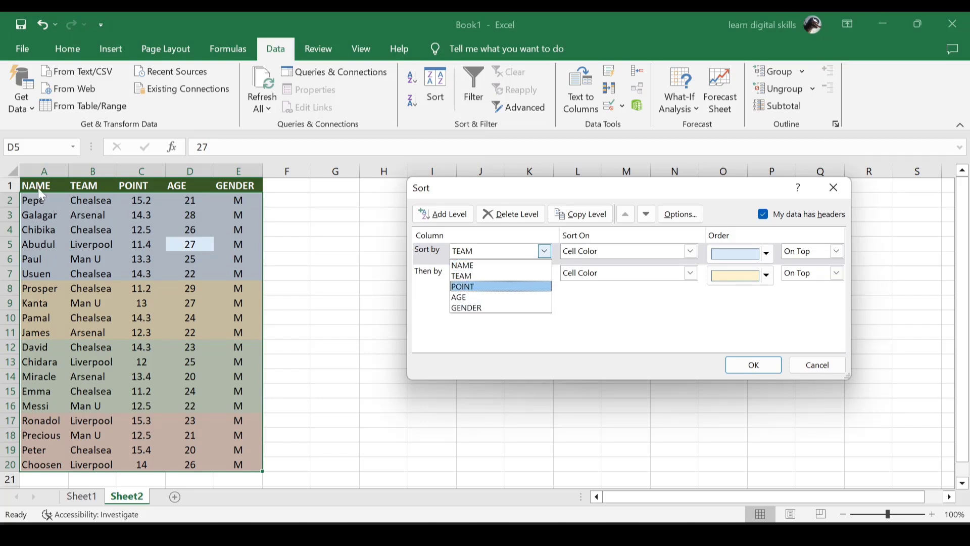
{"action": "left_click", "coordinate": [470, 277]}
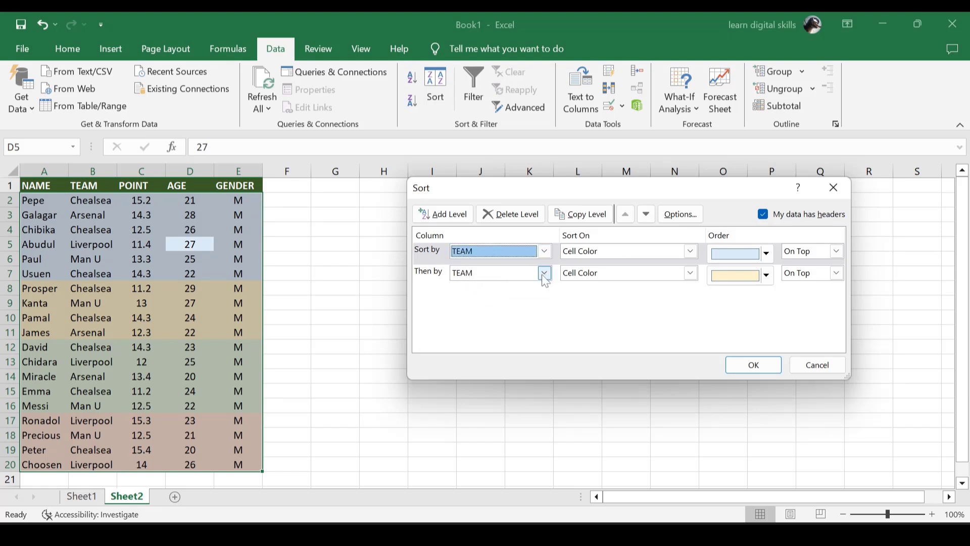
{"action": "left_click", "coordinate": [690, 252]}
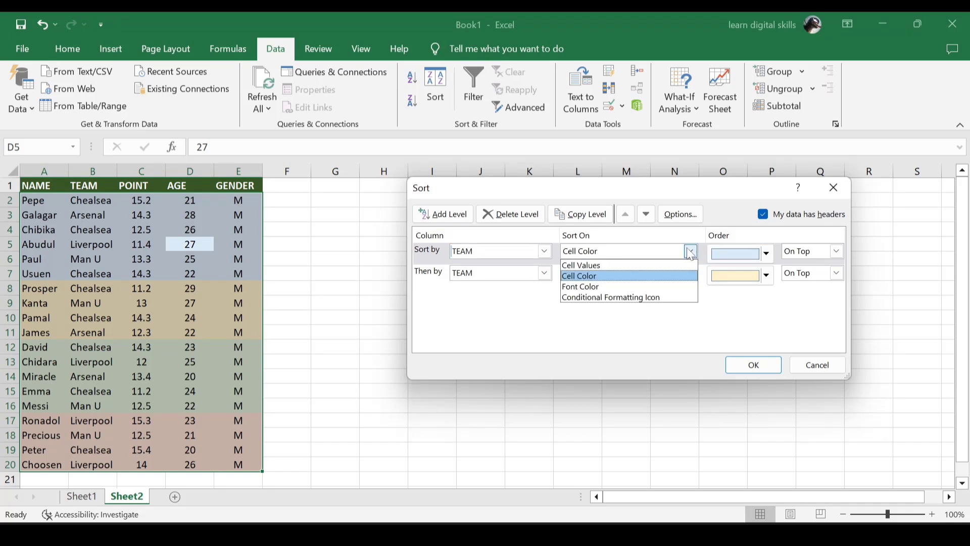
{"action": "left_click", "coordinate": [584, 279]}
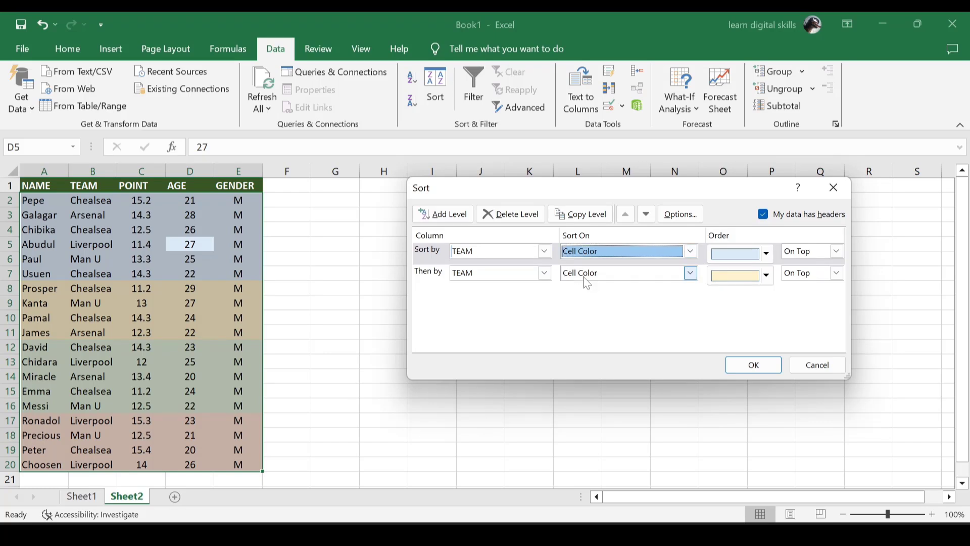
{"action": "left_click", "coordinate": [758, 258]}
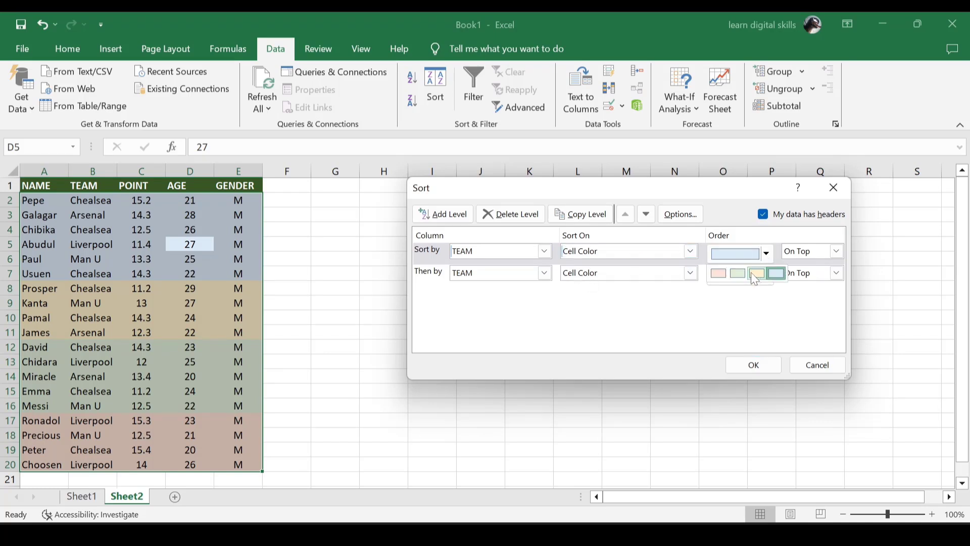
{"action": "left_click", "coordinate": [757, 275]}
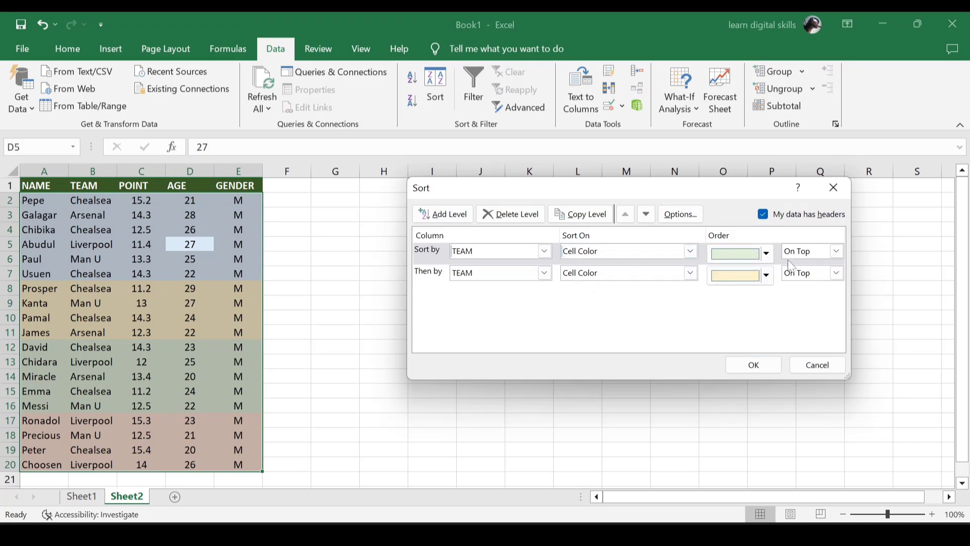
{"action": "left_click", "coordinate": [836, 252]}
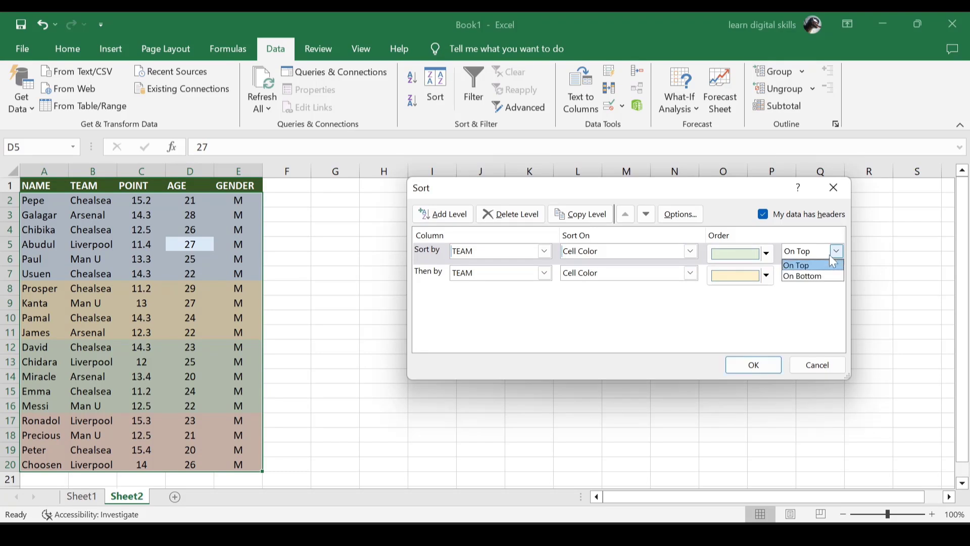
{"action": "left_click", "coordinate": [805, 266]}
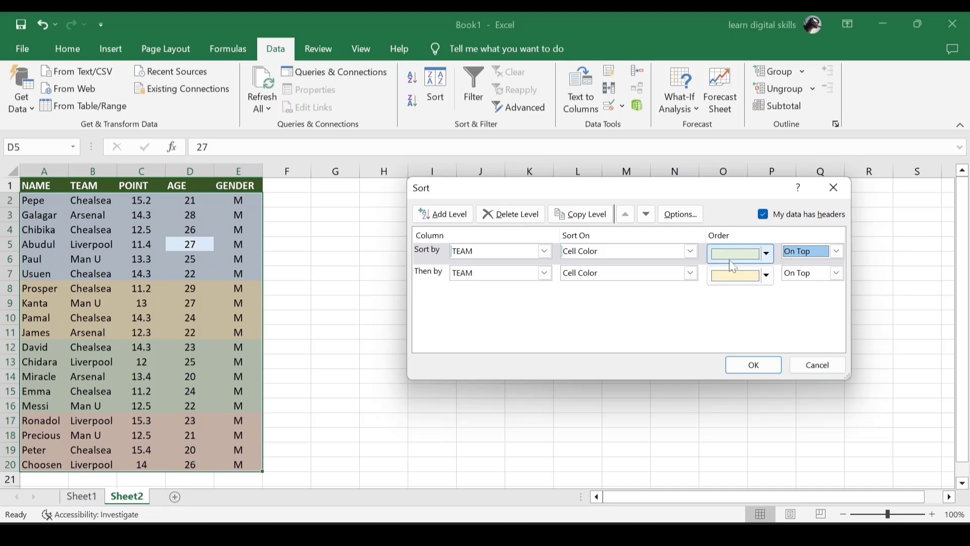
{"action": "left_click", "coordinate": [754, 368]}
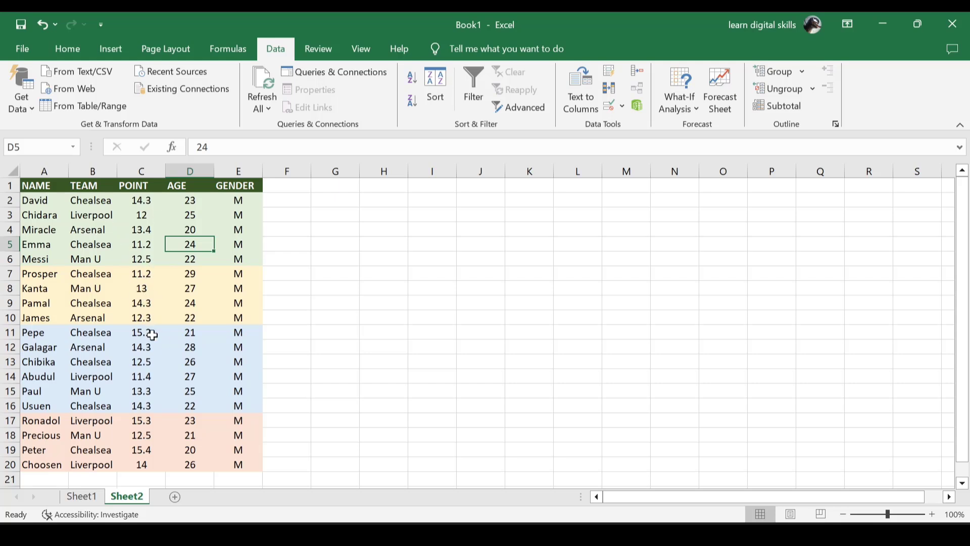
Add a second sort level on TEAM by cell color with light pink on top, and apply the sort
{"action": "left_click", "coordinate": [434, 86]}
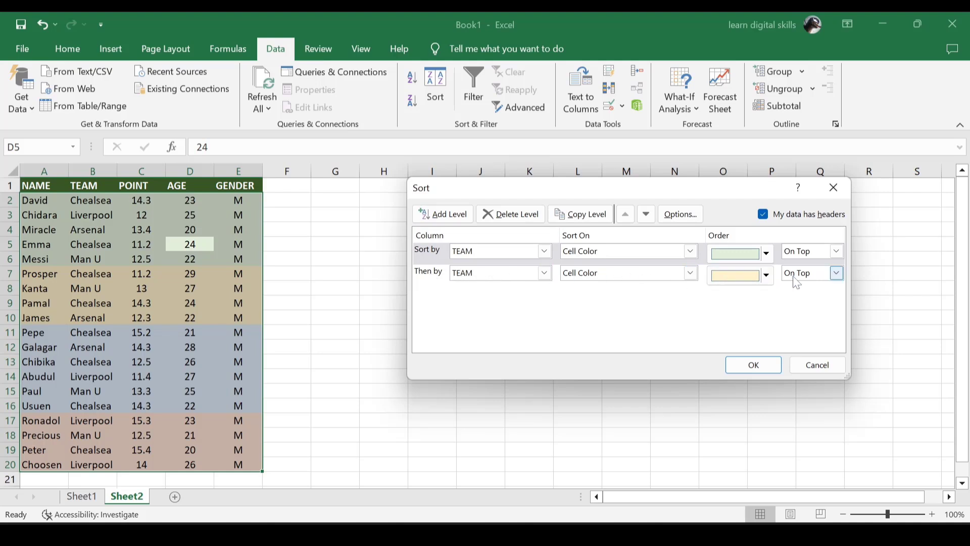
{"action": "left_click", "coordinate": [449, 222]}
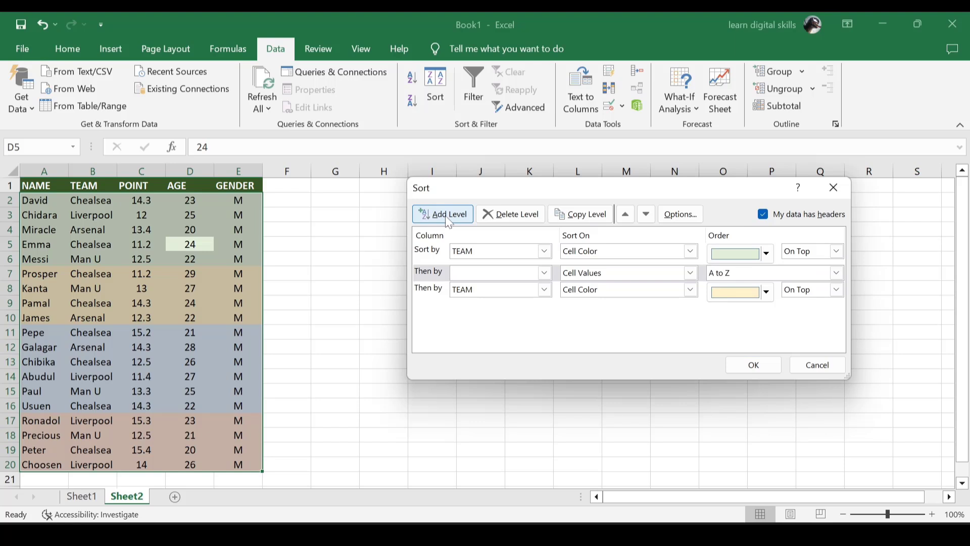
{"action": "left_click", "coordinate": [544, 273]}
{"action": "left_click", "coordinate": [462, 298]}
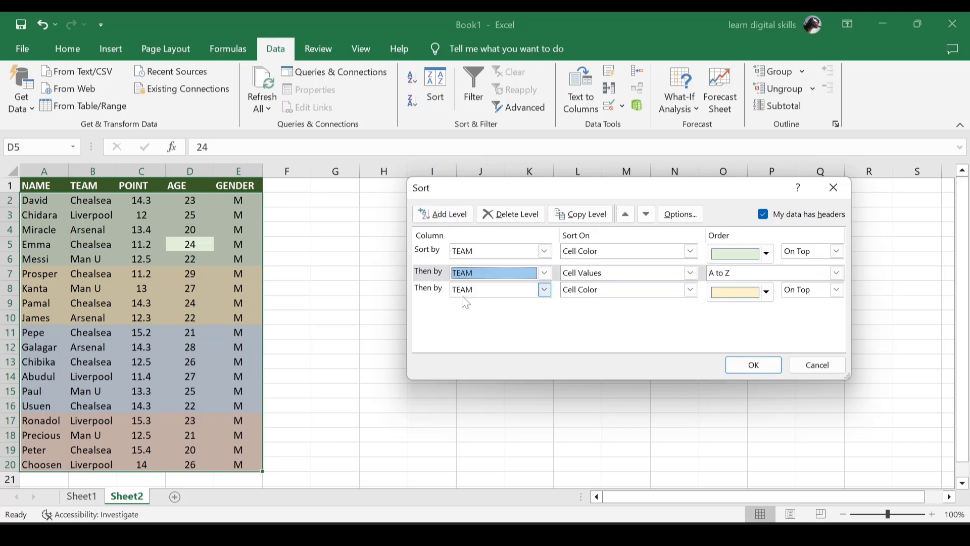
{"action": "left_click", "coordinate": [690, 273]}
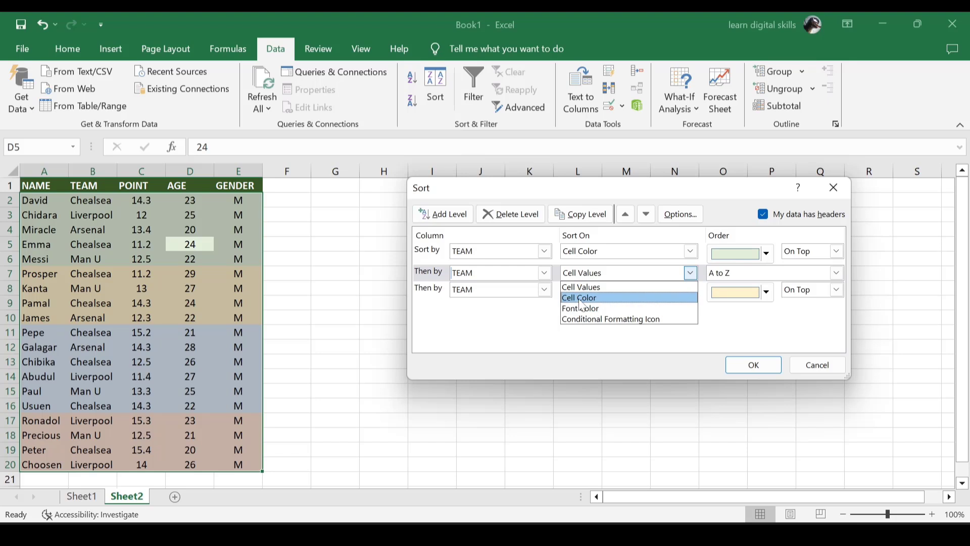
{"action": "left_click", "coordinate": [582, 297]}
{"action": "left_click", "coordinate": [739, 278]}
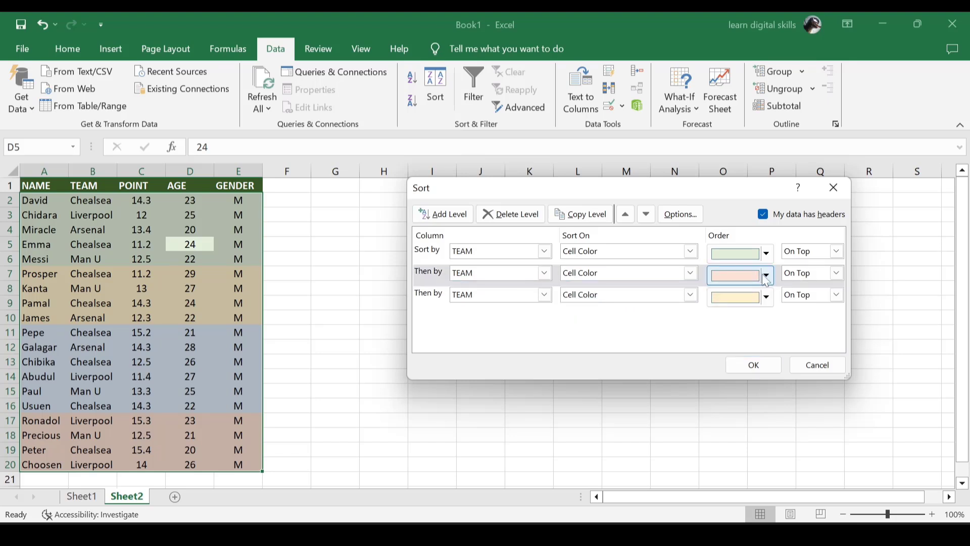
{"action": "left_click", "coordinate": [726, 264]}
{"action": "left_click", "coordinate": [738, 272]}
{"action": "left_click", "coordinate": [741, 299]}
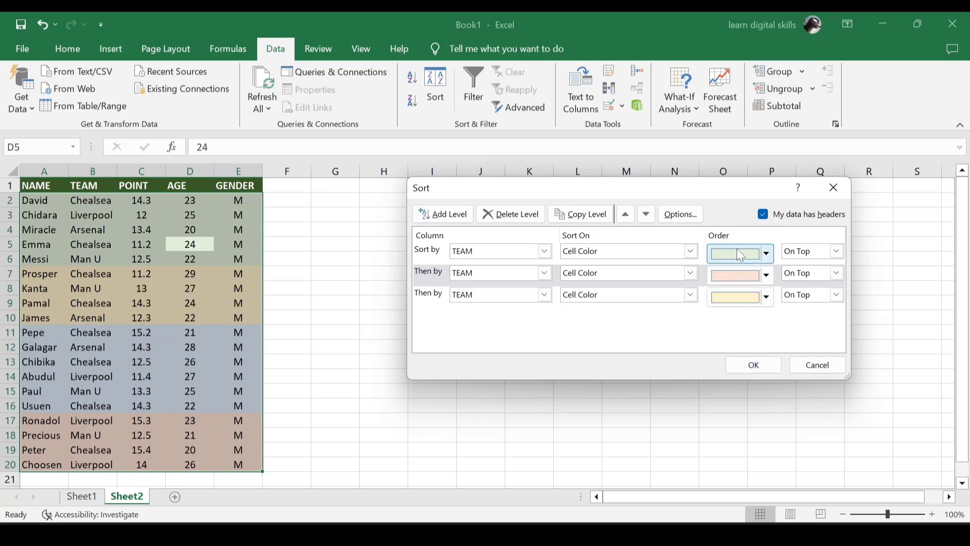
{"action": "left_click", "coordinate": [753, 371]}
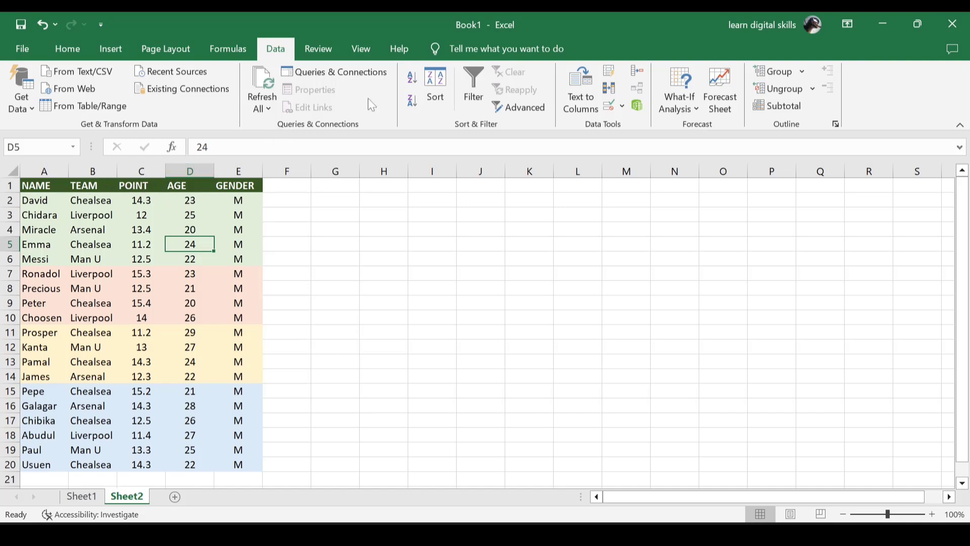
Try the cell-color sort with the data's header option turned off, and undo that sort
{"action": "left_click", "coordinate": [435, 84]}
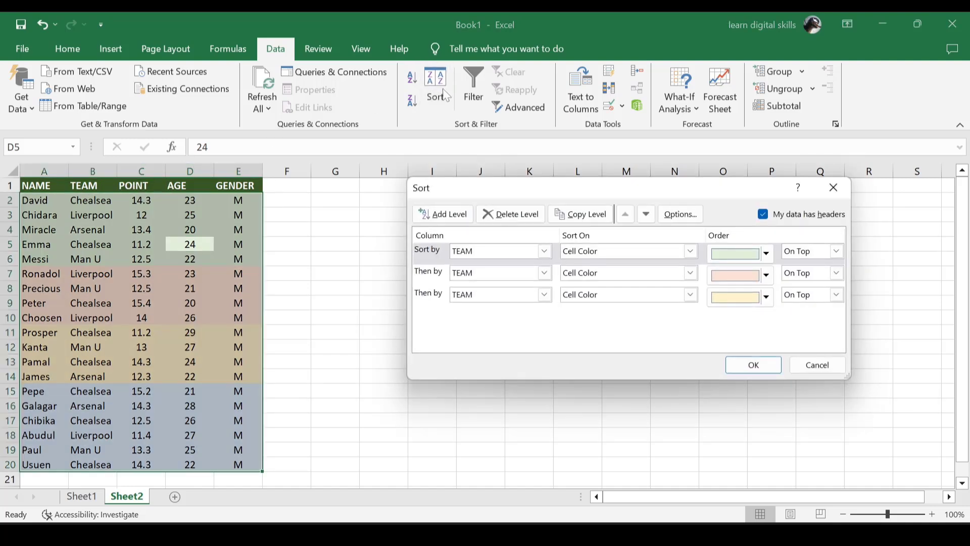
{"action": "left_click", "coordinate": [763, 215]}
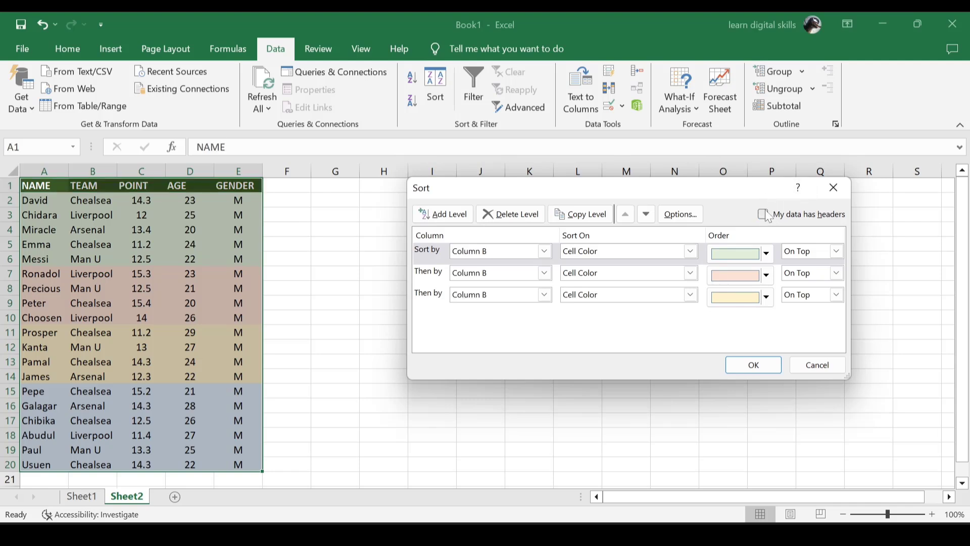
{"action": "left_click", "coordinate": [753, 364]}
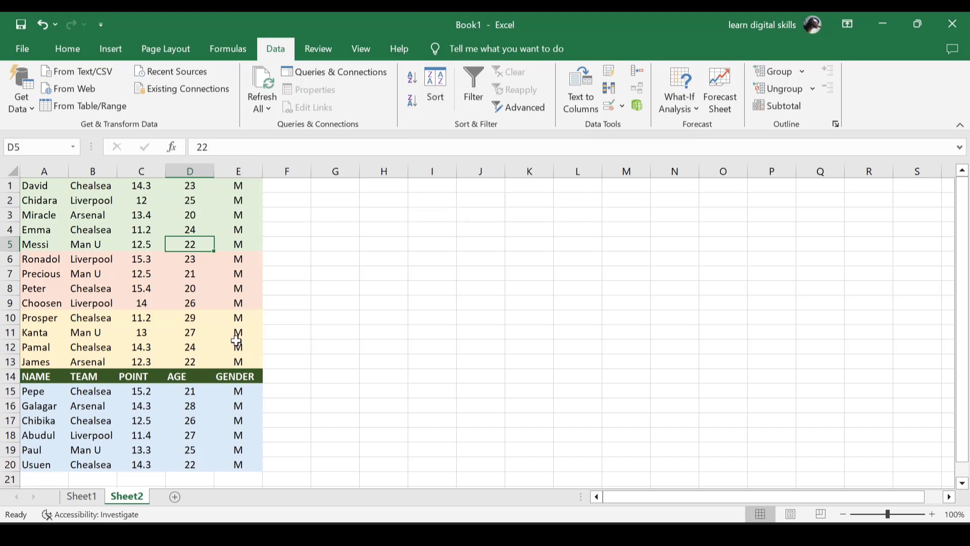
{"action": "key", "text": "ctrl+z"}
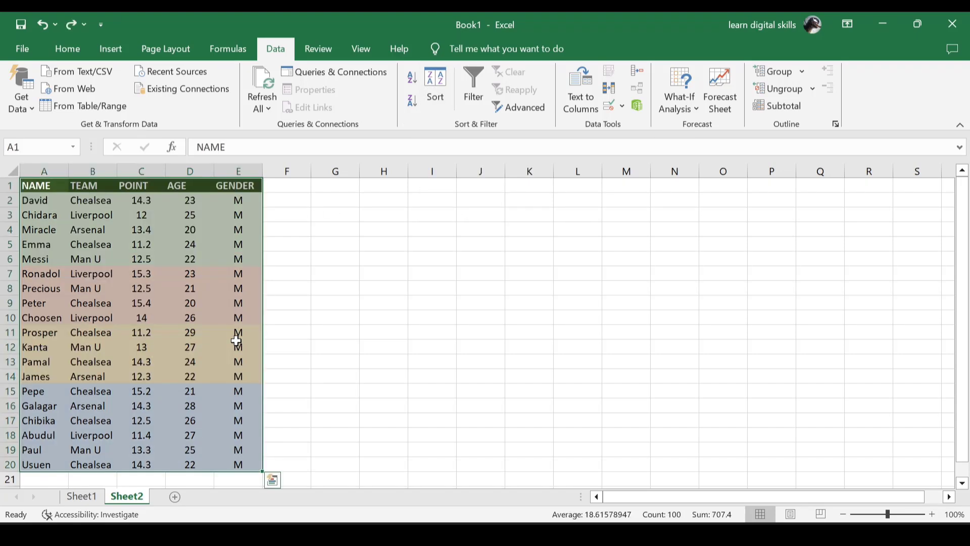
Reapply the three-level TEAM cell-color sort with the first row treated as headers
{"action": "left_click", "coordinate": [225, 233]}
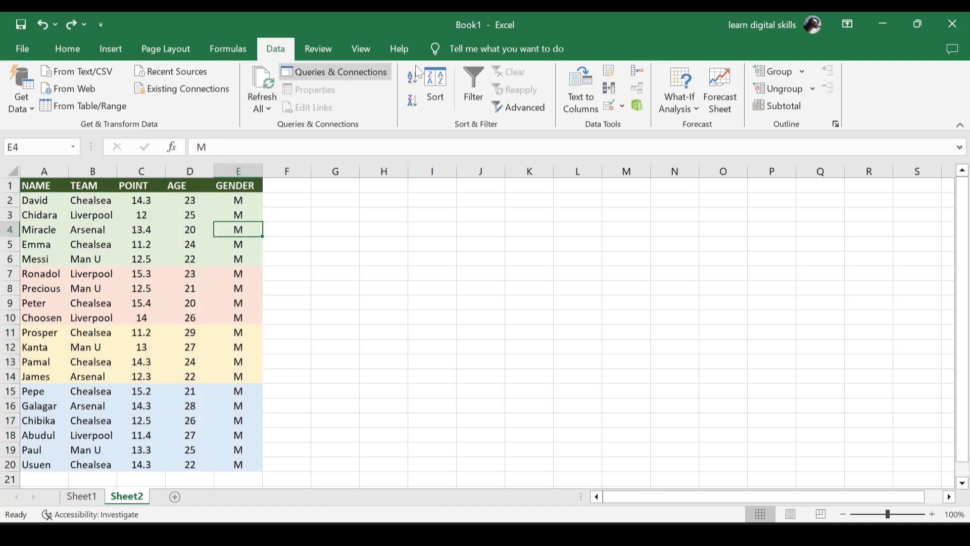
{"action": "left_click", "coordinate": [434, 86]}
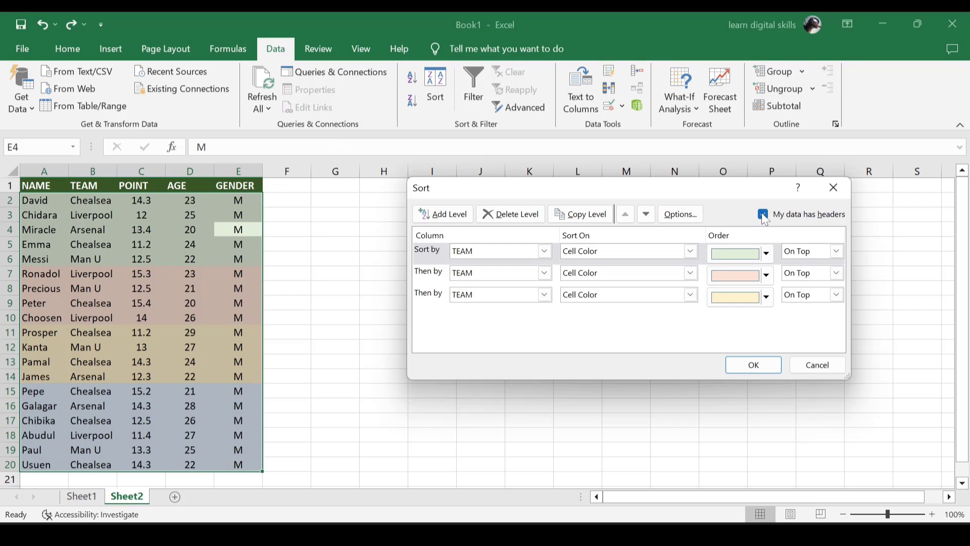
{"action": "left_click", "coordinate": [754, 366]}
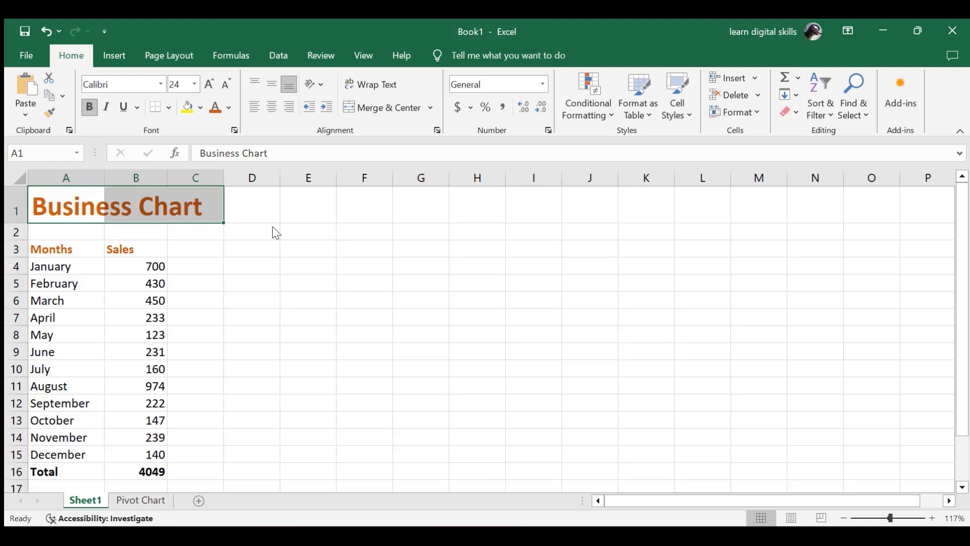
Insert the recommended line chart for the Months and Sales data in A3:B15, and delete it
{"action": "left_click_drag", "start_coordinate": [273, 230], "coordinate": [260, 221]}
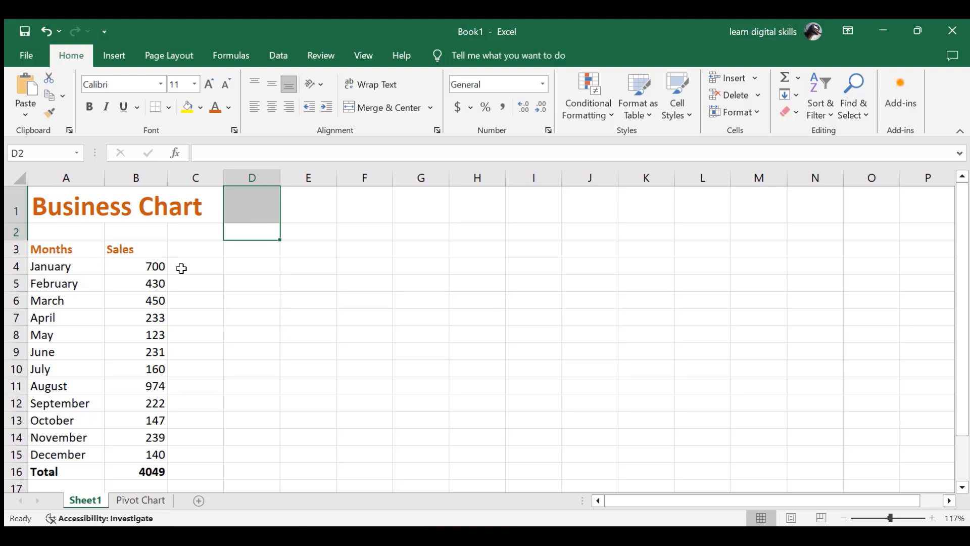
{"action": "left_click_drag", "start_coordinate": [51, 249], "coordinate": [158, 454]}
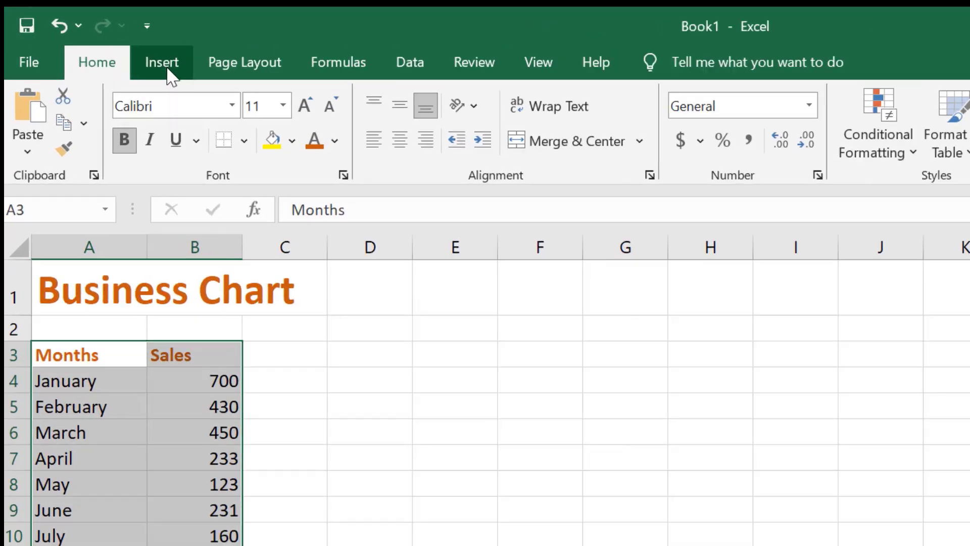
{"action": "left_click", "coordinate": [169, 70]}
{"action": "scroll", "coordinate": [256, 185], "scroll_direction": "down", "scroll_amount": 1}
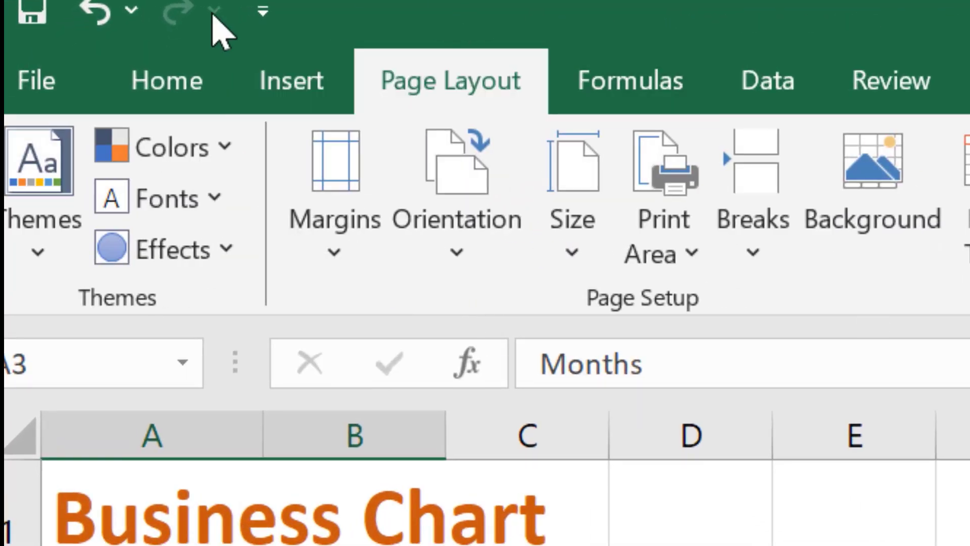
{"action": "left_click", "coordinate": [268, 82]}
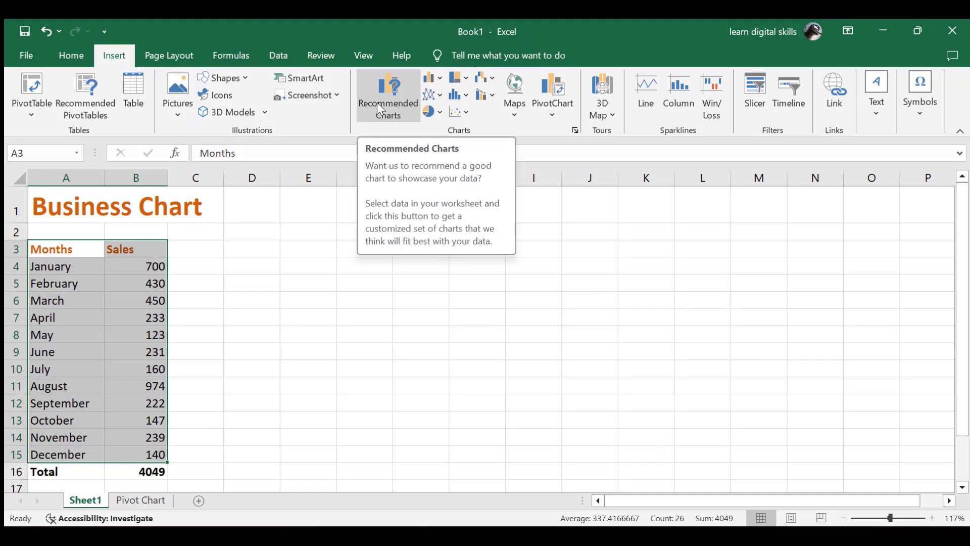
{"action": "left_click", "coordinate": [384, 96]}
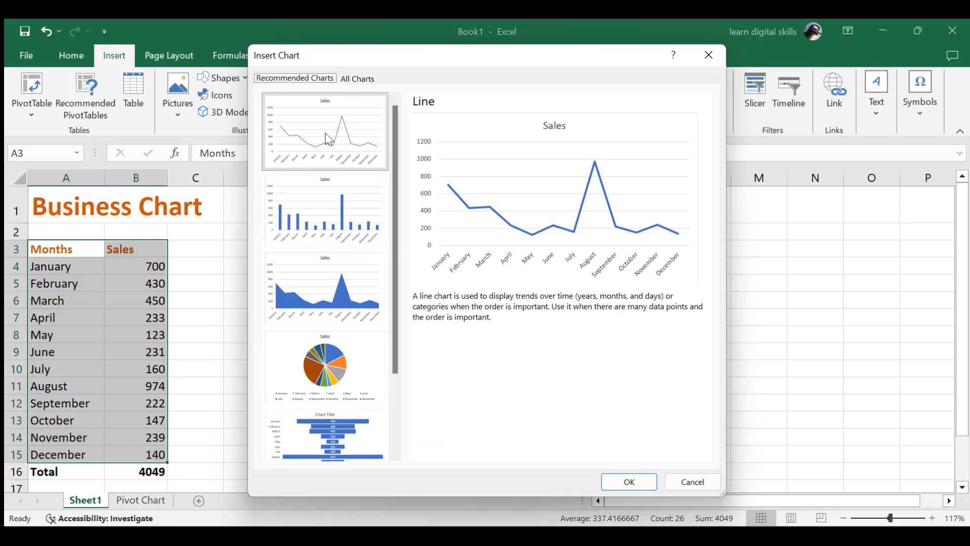
{"action": "left_click", "coordinate": [628, 483]}
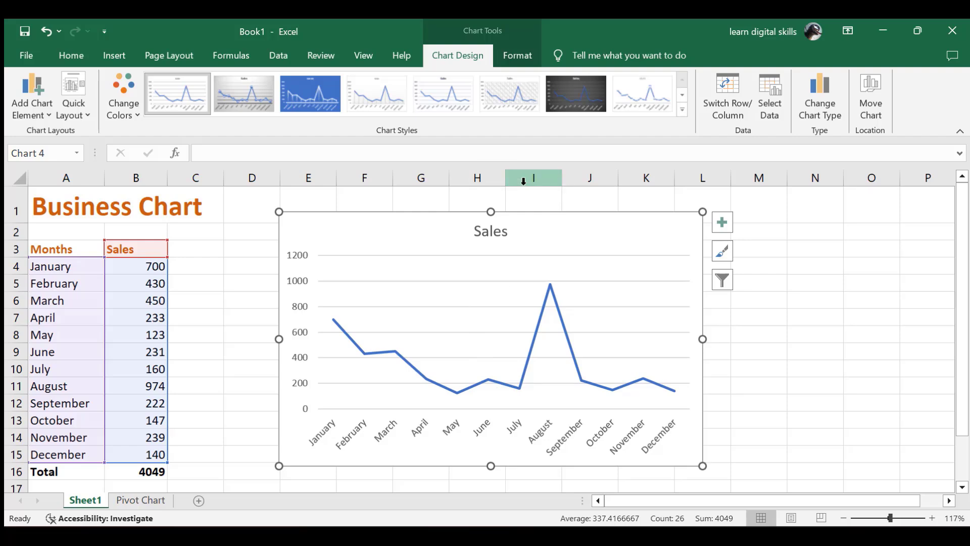
{"action": "key", "text": "Delete"}
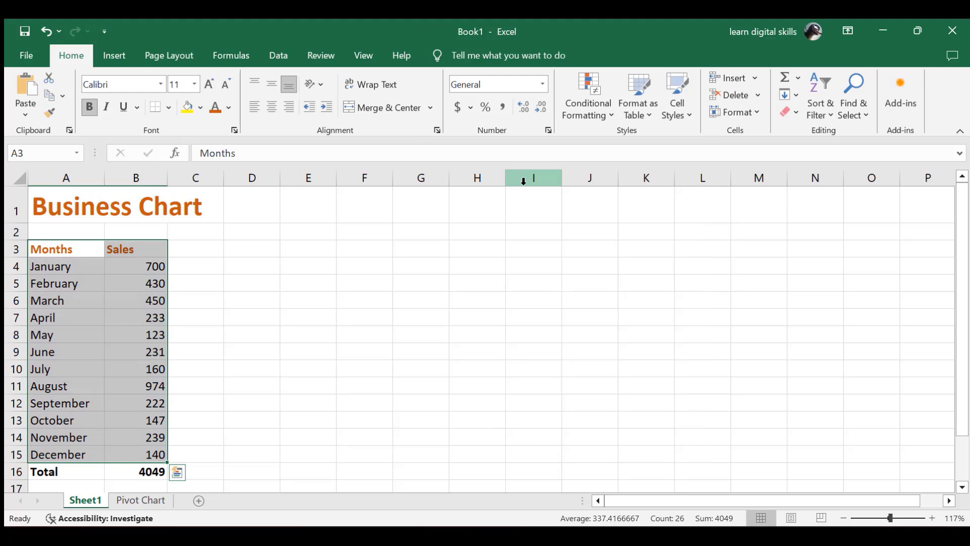
Insert a 2-D stacked column chart from the monthly sales data, and delete it
{"action": "left_click", "coordinate": [122, 60]}
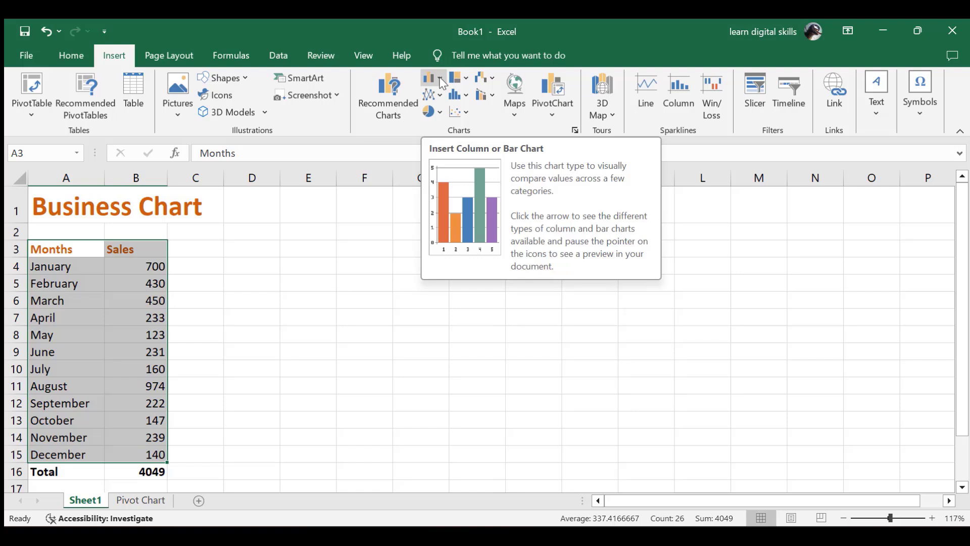
{"action": "left_click", "coordinate": [440, 79]}
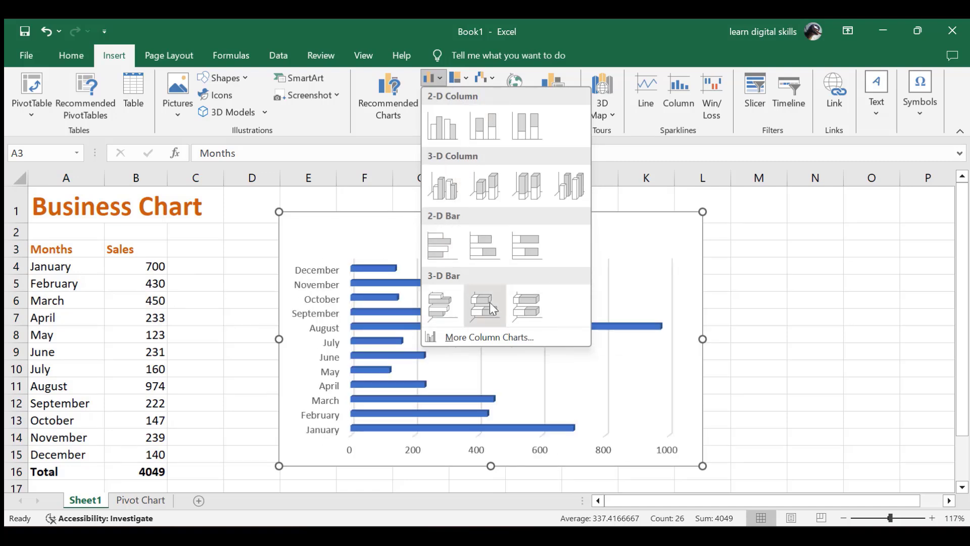
{"action": "left_click", "coordinate": [478, 122]}
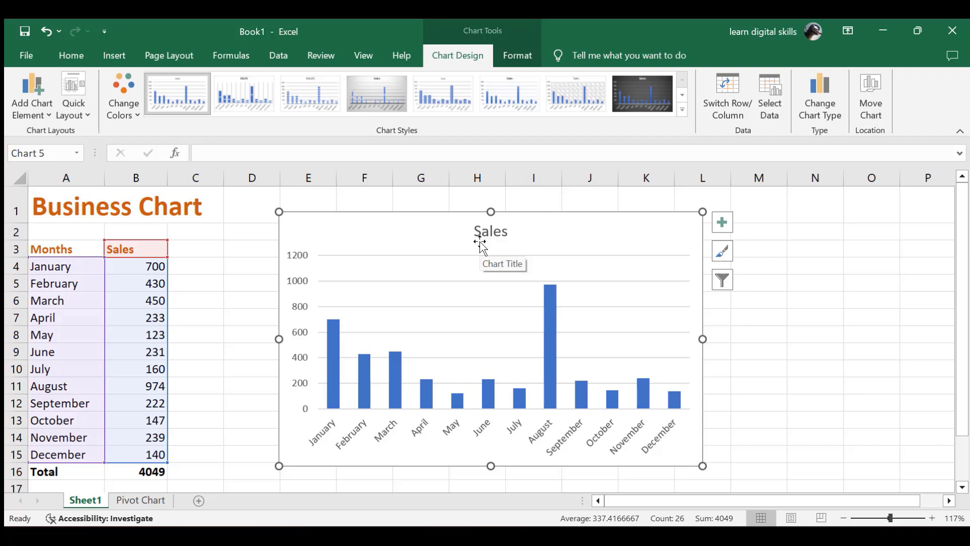
{"action": "key", "text": "Delete"}
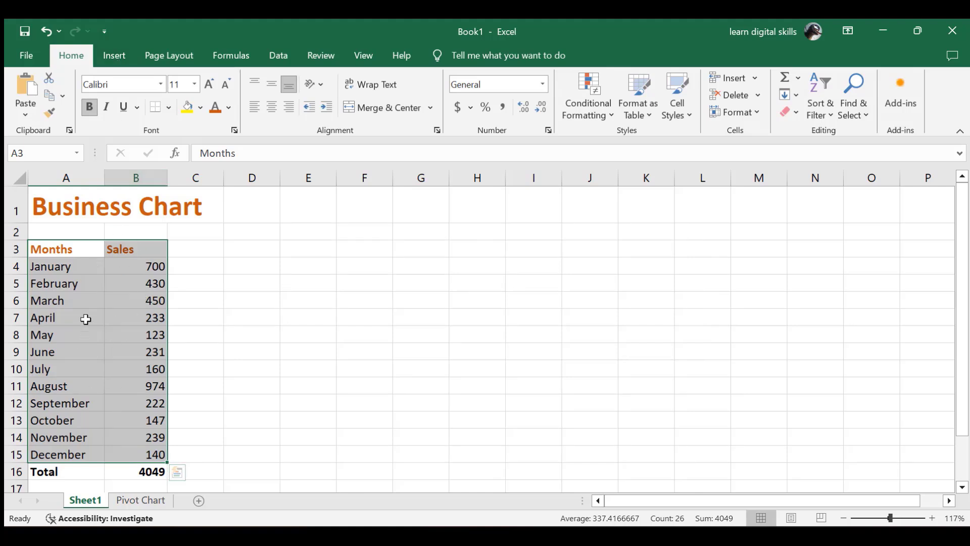
Preview pie, line and statistical chart types for the monthly sales data, and insert the recommended line chart
{"action": "left_click", "coordinate": [114, 56]}
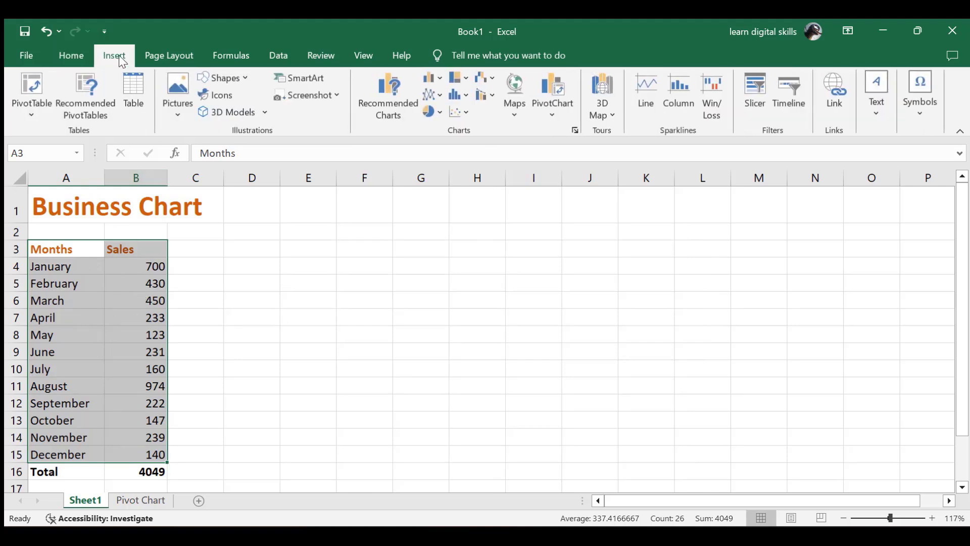
{"action": "left_click", "coordinate": [441, 112]}
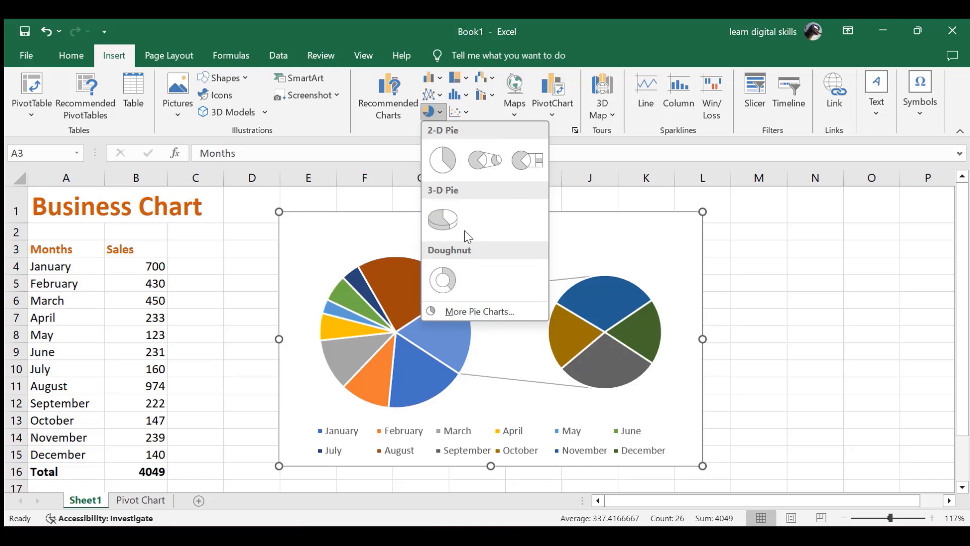
{"action": "left_click", "coordinate": [440, 96]}
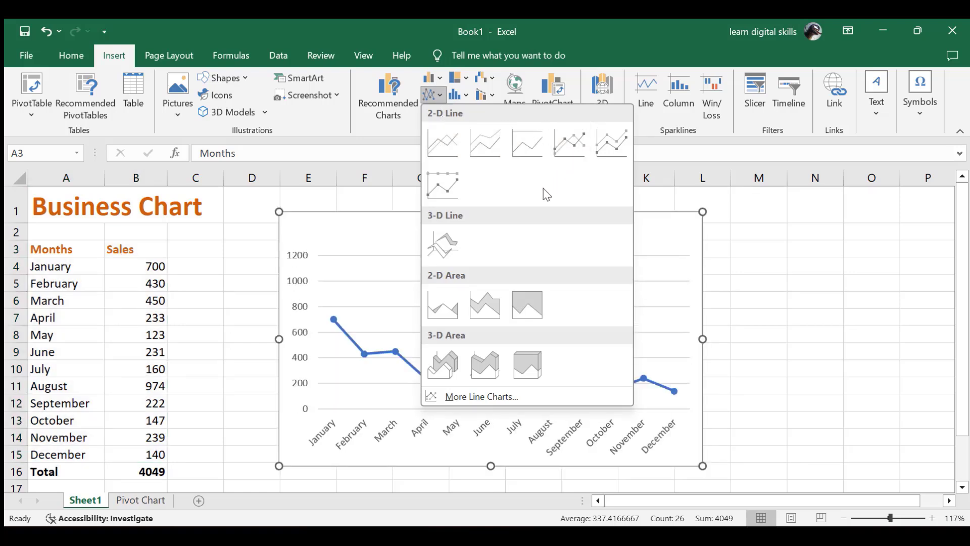
{"action": "left_click", "coordinate": [463, 96]}
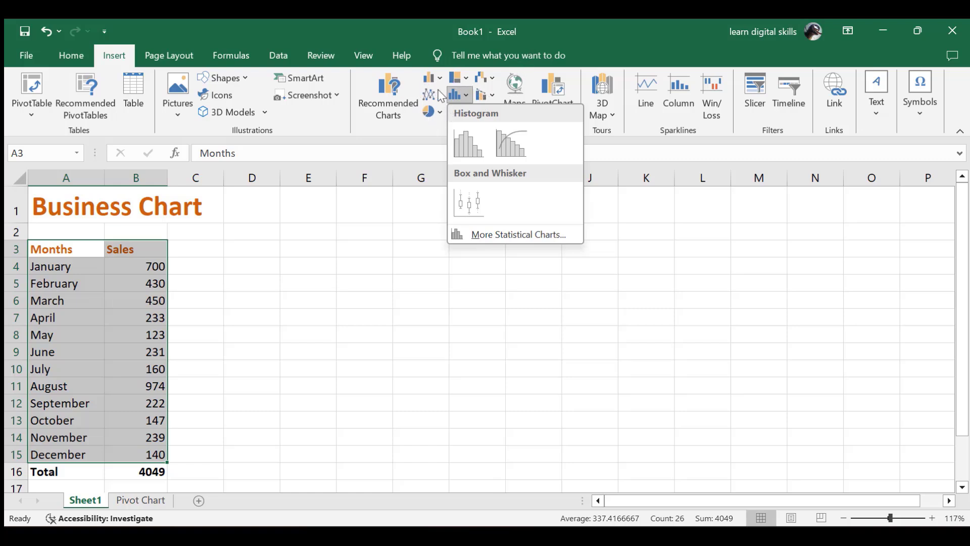
{"action": "left_click", "coordinate": [396, 95]}
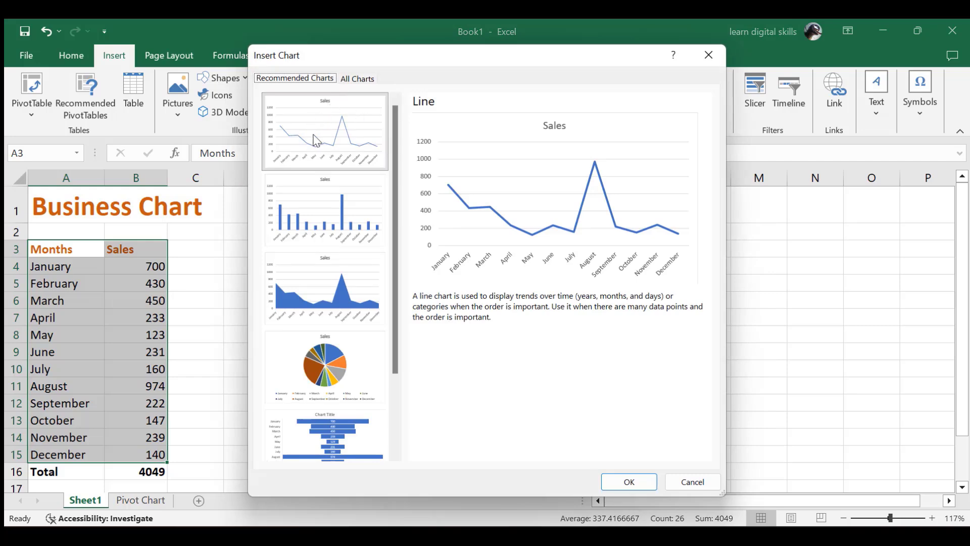
{"action": "left_click", "coordinate": [628, 483]}
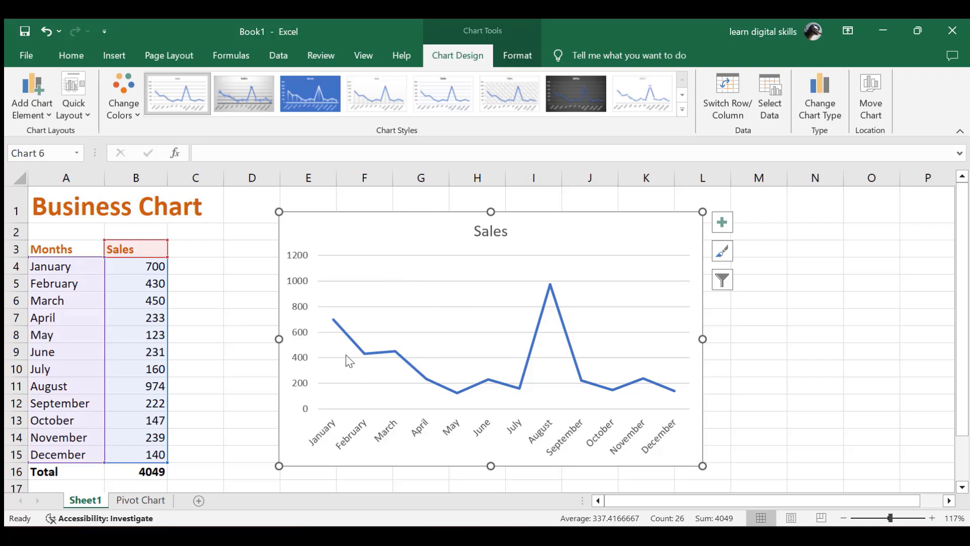
Change January's sales value in B4 to 500
{"action": "left_click", "coordinate": [149, 268]}
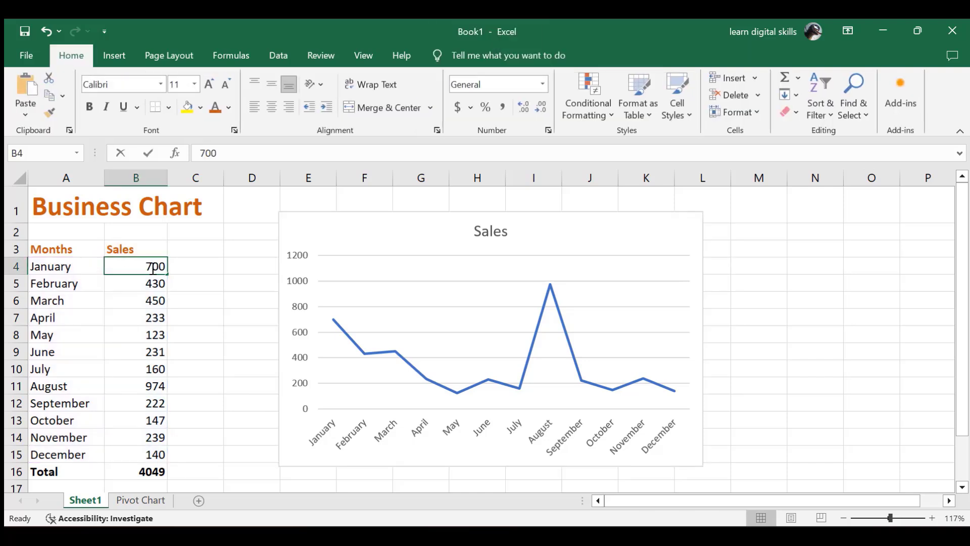
{"action": "double_click", "coordinate": [152, 267]}
{"action": "key", "text": "BackSpace"}
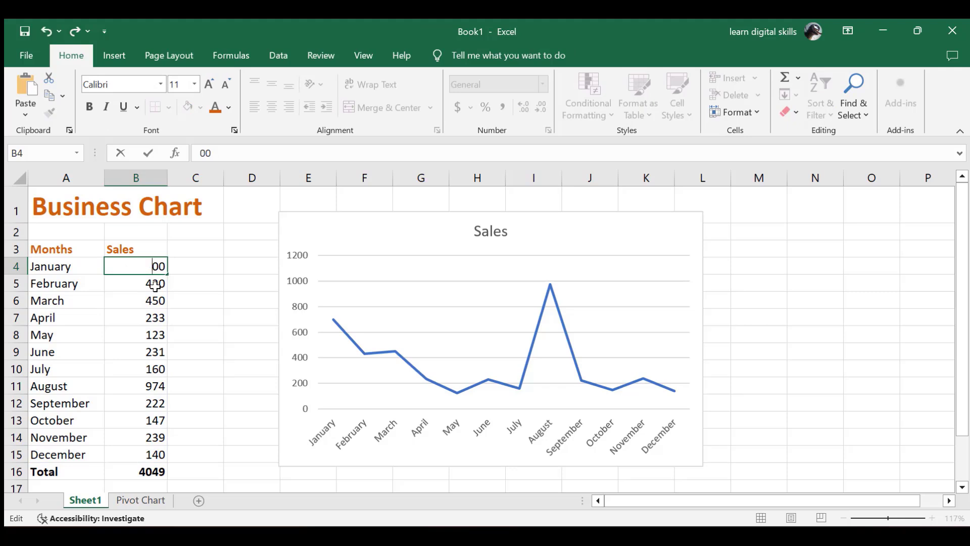
{"action": "type", "text": "5"}
{"action": "left_click", "coordinate": [159, 284]}
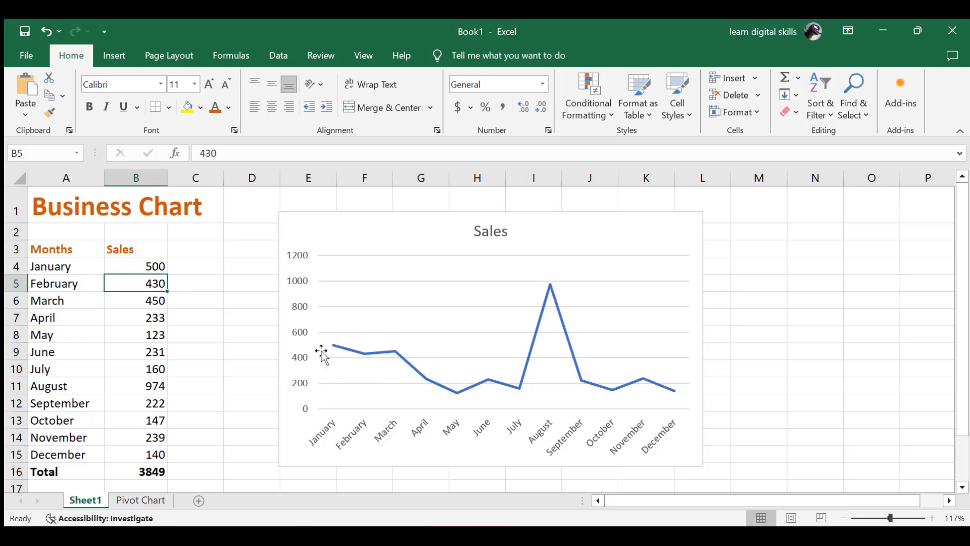
Change June's sales value in B9 to 700
{"action": "left_click", "coordinate": [150, 351]}
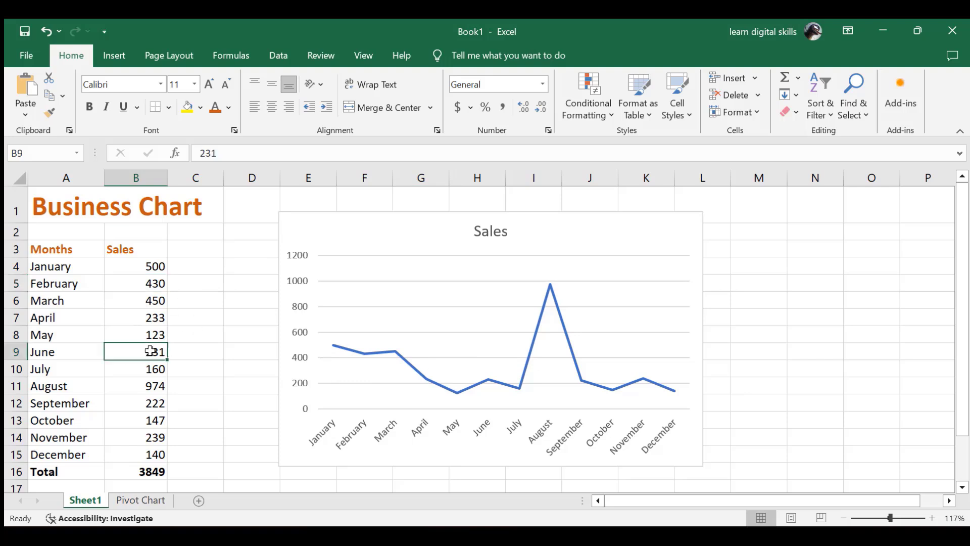
{"action": "double_click", "coordinate": [150, 350]}
{"action": "double_click", "coordinate": [136, 357]}
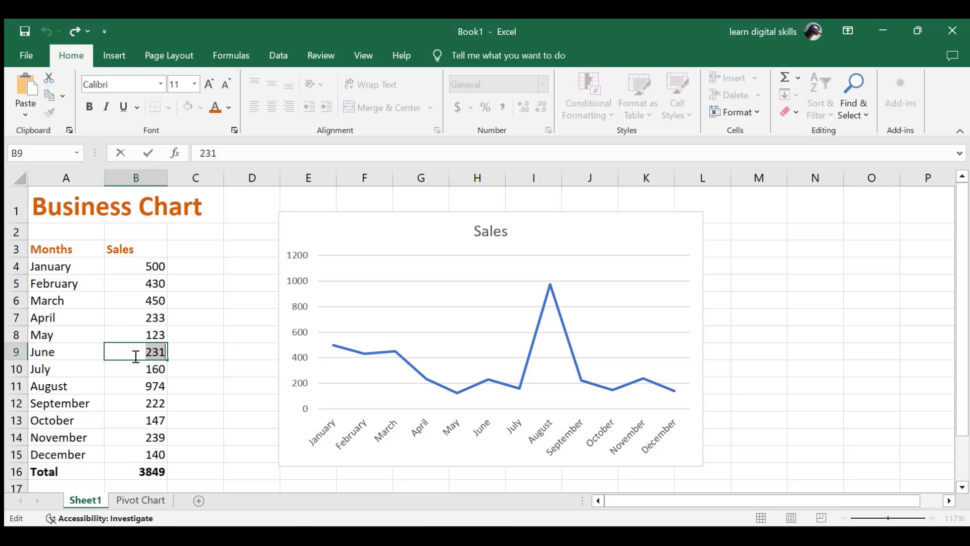
{"action": "type", "text": "70"}
{"action": "left_click", "coordinate": [139, 384]}
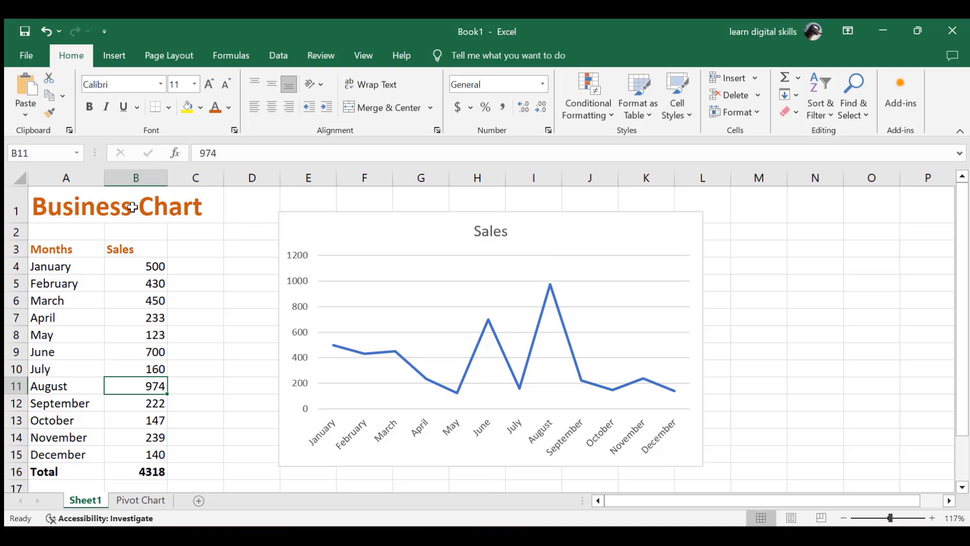
Replace the line chart's title with "Business Chart"
{"action": "left_click", "coordinate": [494, 231]}
{"action": "left_click", "coordinate": [494, 231]}
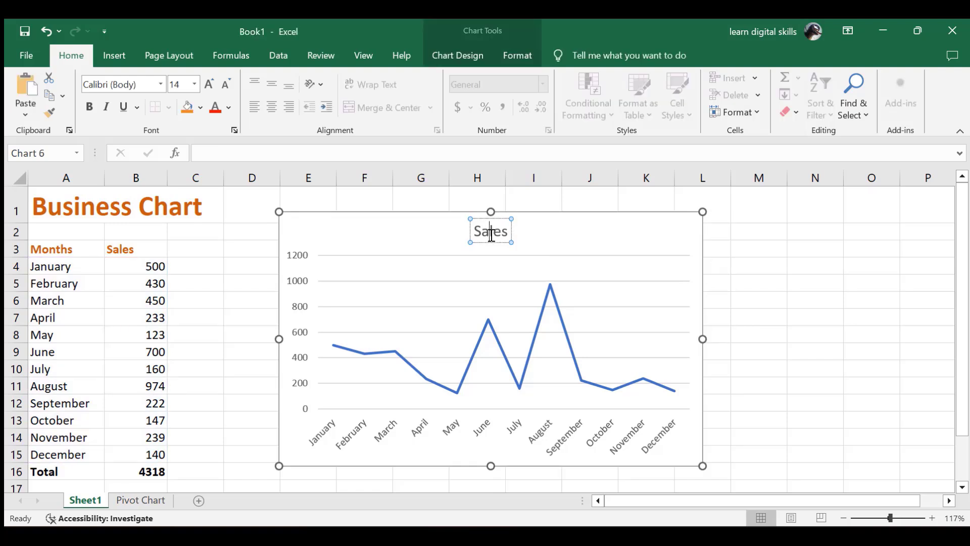
{"action": "double_click", "coordinate": [491, 233]}
{"action": "type", "text": "Business Chart"}
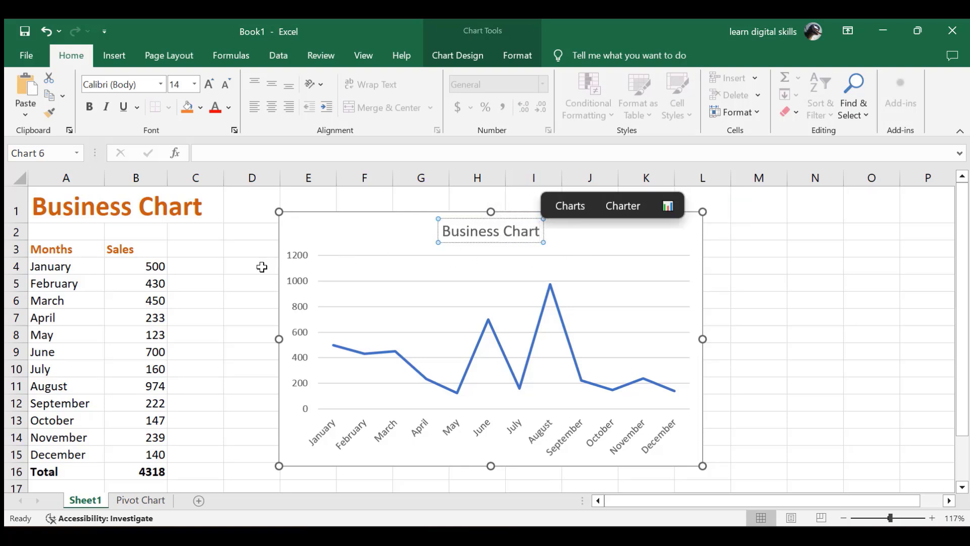
{"action": "left_click", "coordinate": [209, 273]}
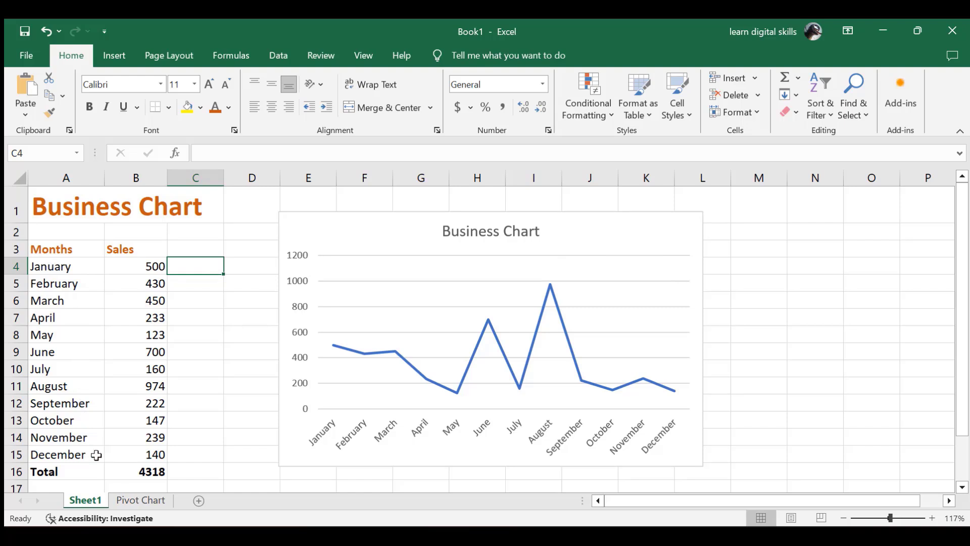
Insert a 2-D clustered column chart from only the January–March and October–December rows (A4:B6 and A13:B15), and remove it
{"action": "left_click_drag", "start_coordinate": [45, 265], "coordinate": [147, 302]}
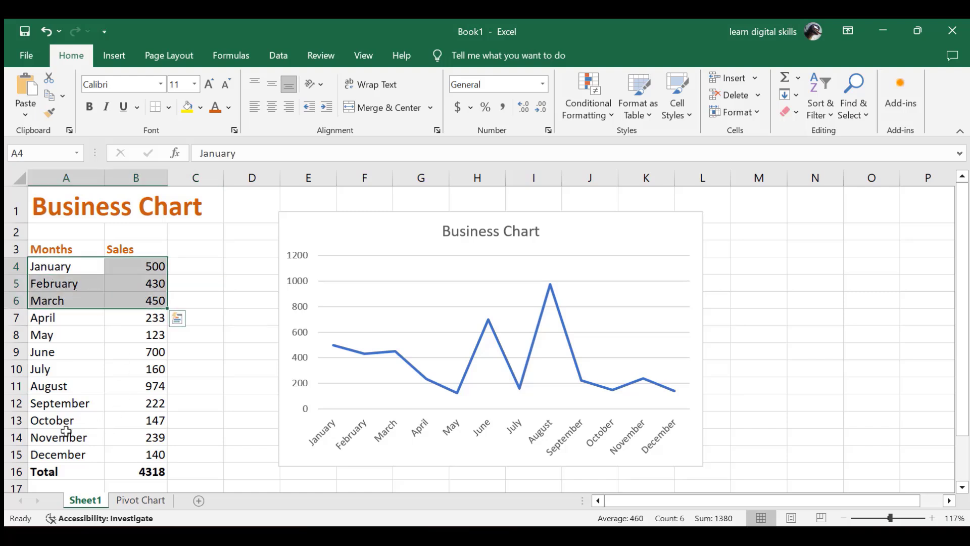
{"action": "left_click_drag", "start_coordinate": [49, 422], "coordinate": [86, 440]}
{"action": "left_click_drag", "start_coordinate": [44, 266], "coordinate": [155, 298]}
{"action": "left_click_drag", "start_coordinate": [48, 420], "coordinate": [148, 457]}
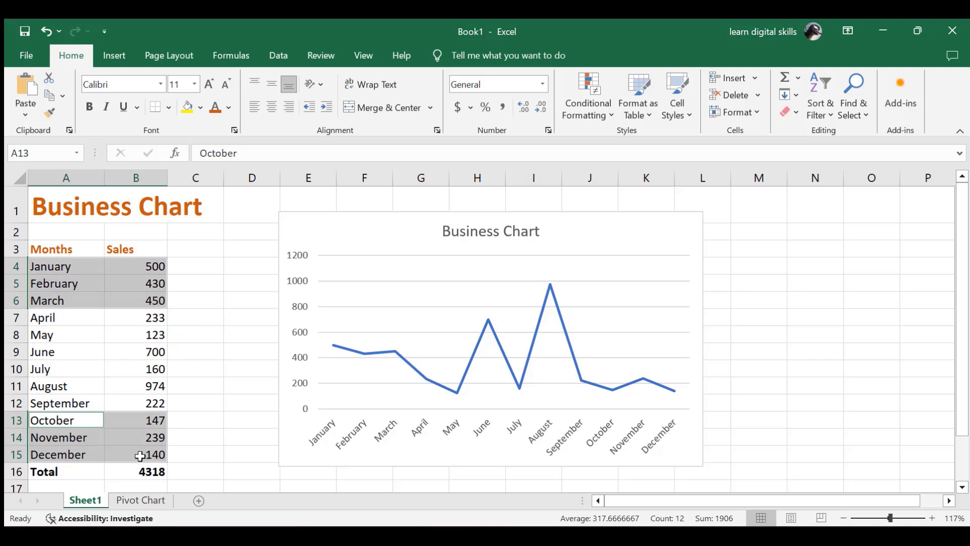
{"action": "key", "text": "Return"}
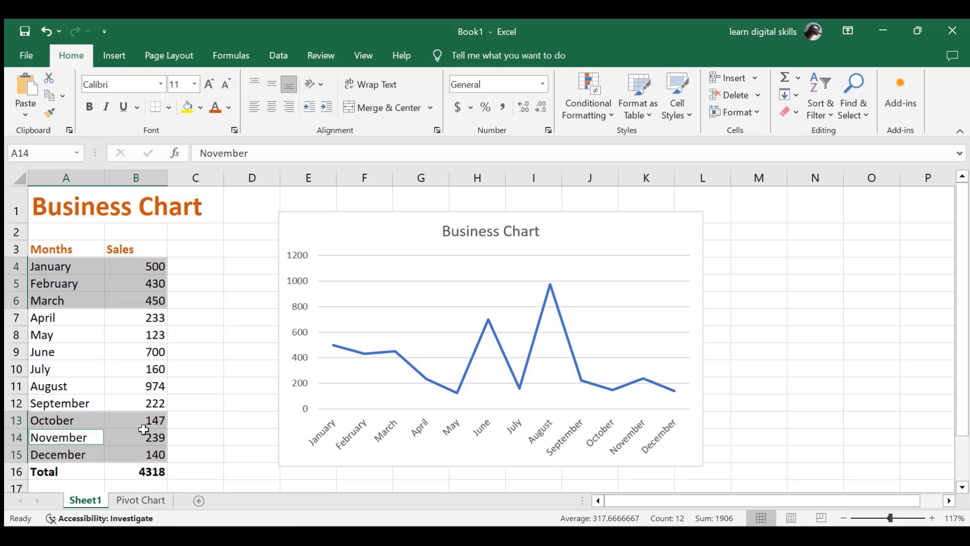
{"action": "left_click", "coordinate": [107, 55]}
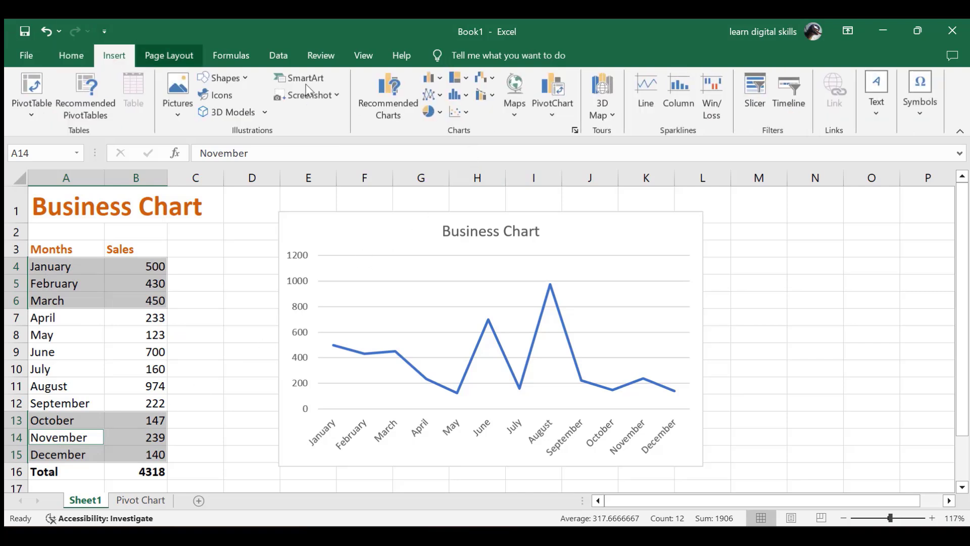
{"action": "left_click", "coordinate": [428, 77]}
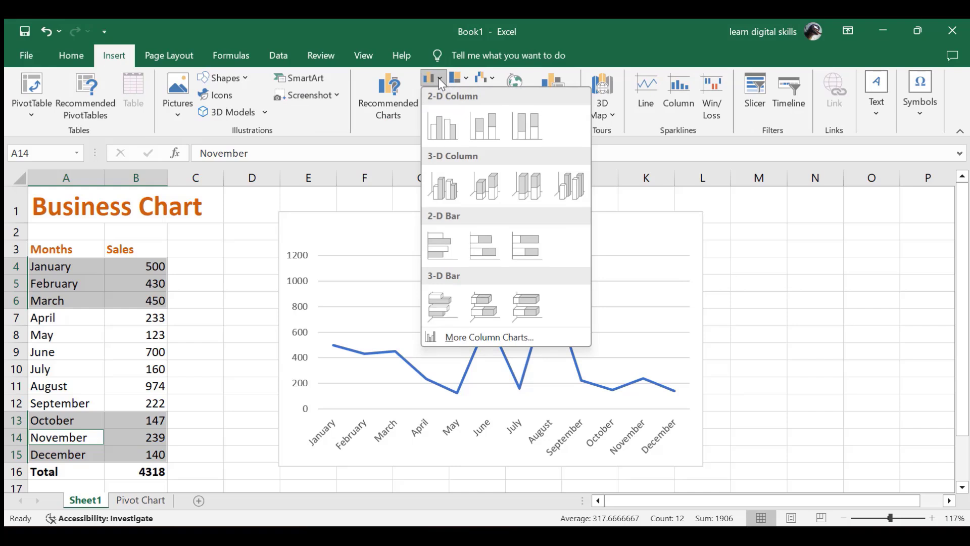
{"action": "left_click", "coordinate": [445, 129]}
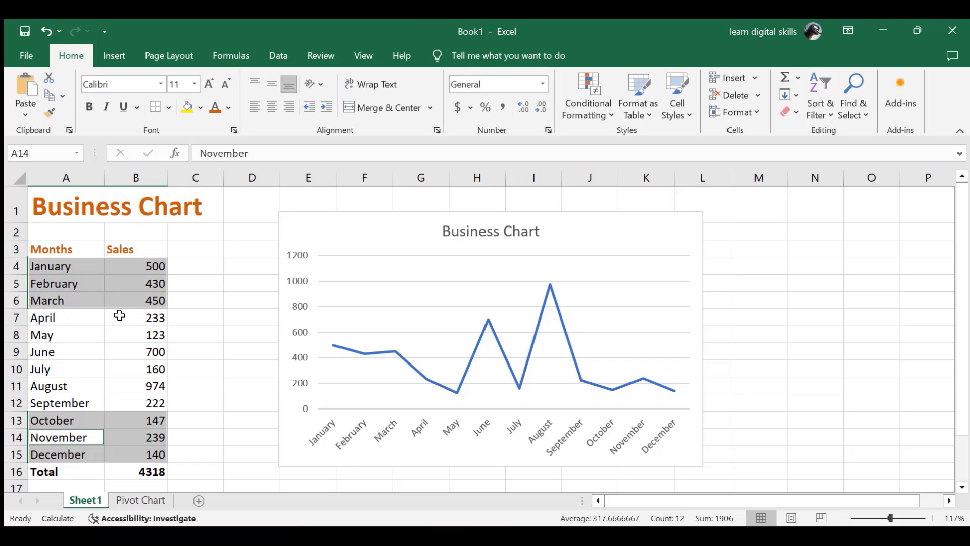
Preview other line and pie variants for the Business Chart, and change its chart type to Line with Markers
{"action": "left_click", "coordinate": [310, 236]}
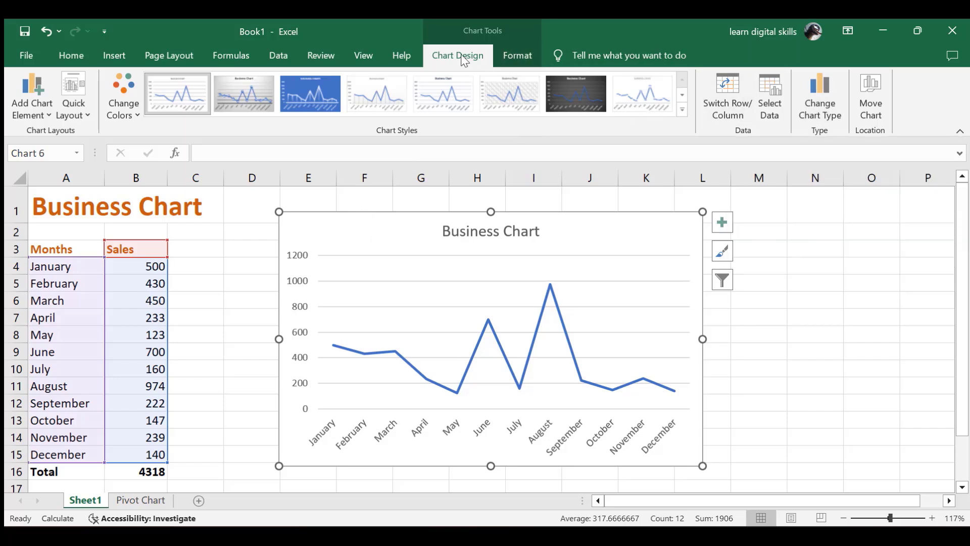
{"action": "left_click", "coordinate": [819, 97]}
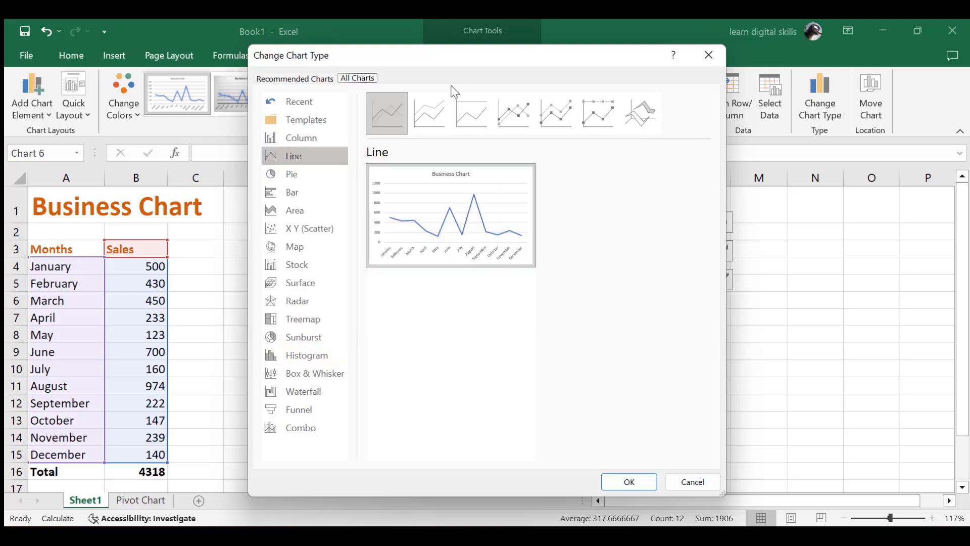
{"action": "left_click", "coordinate": [433, 109]}
{"action": "left_click", "coordinate": [462, 111]}
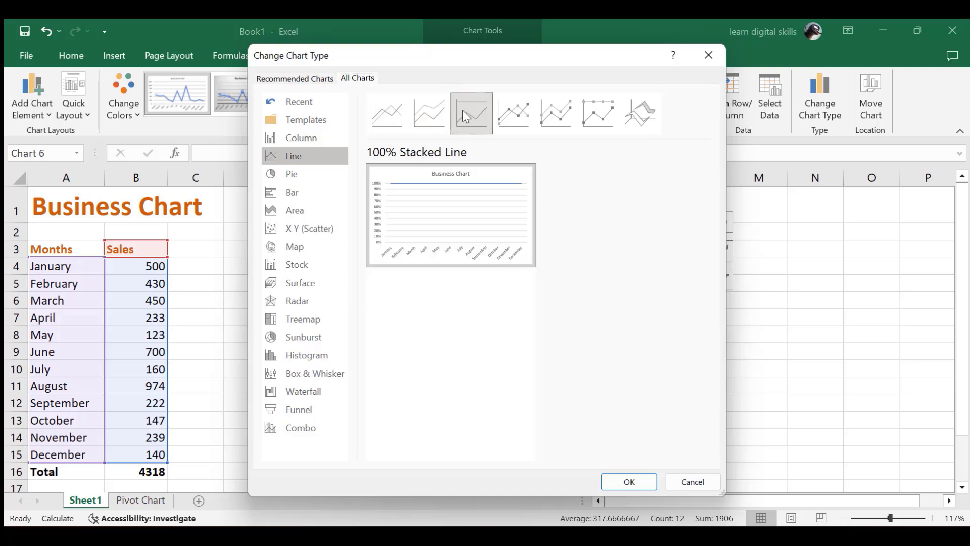
{"action": "left_click", "coordinate": [502, 110]}
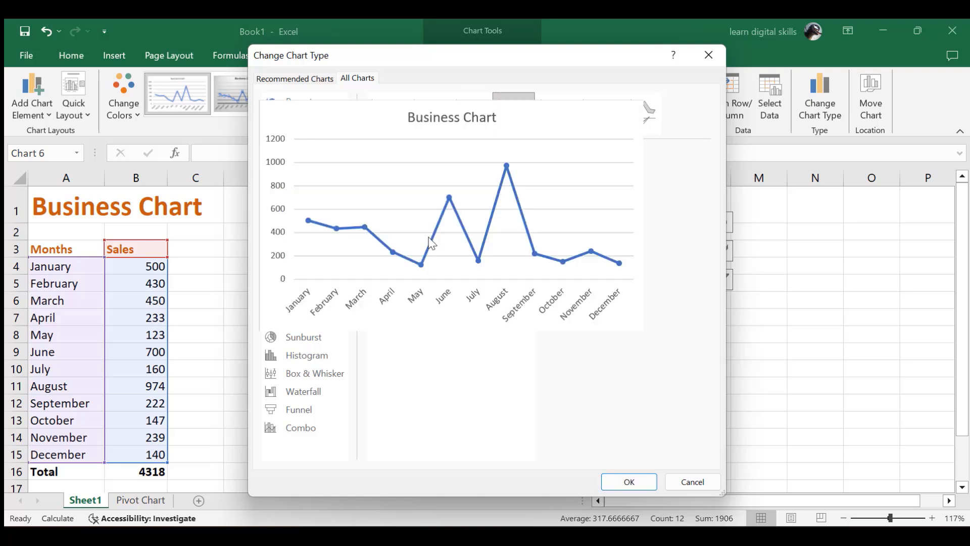
{"action": "left_click", "coordinate": [296, 176]}
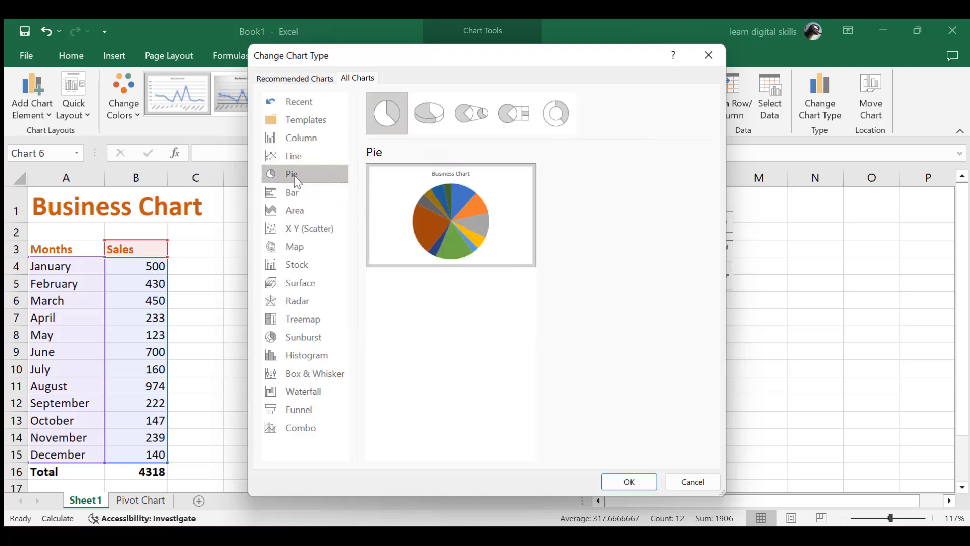
{"action": "left_click", "coordinate": [429, 111]}
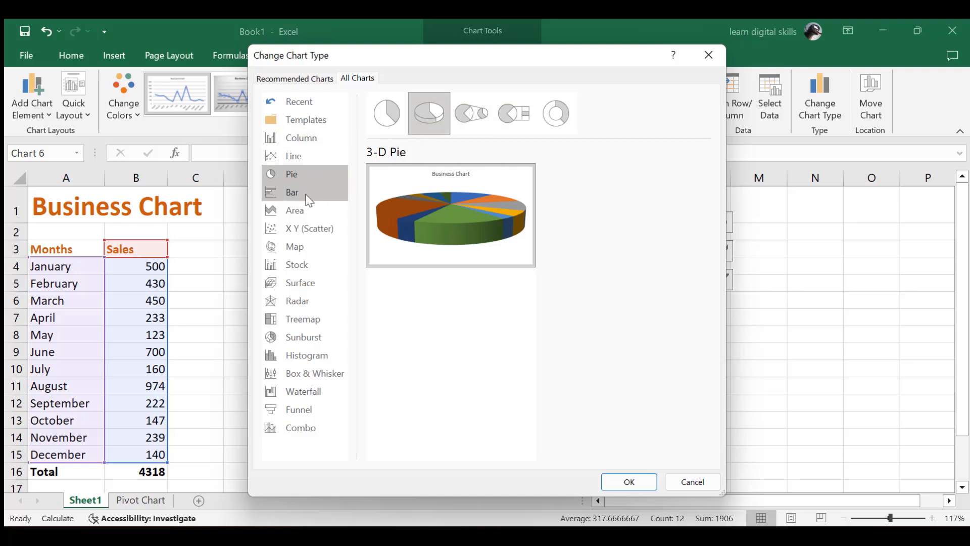
{"action": "left_click", "coordinate": [299, 154]}
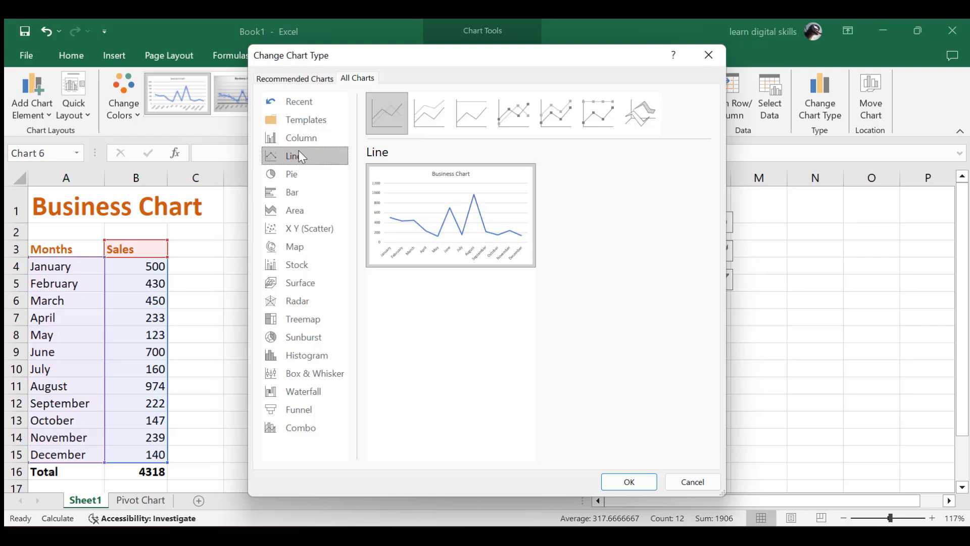
{"action": "left_click", "coordinate": [513, 113]}
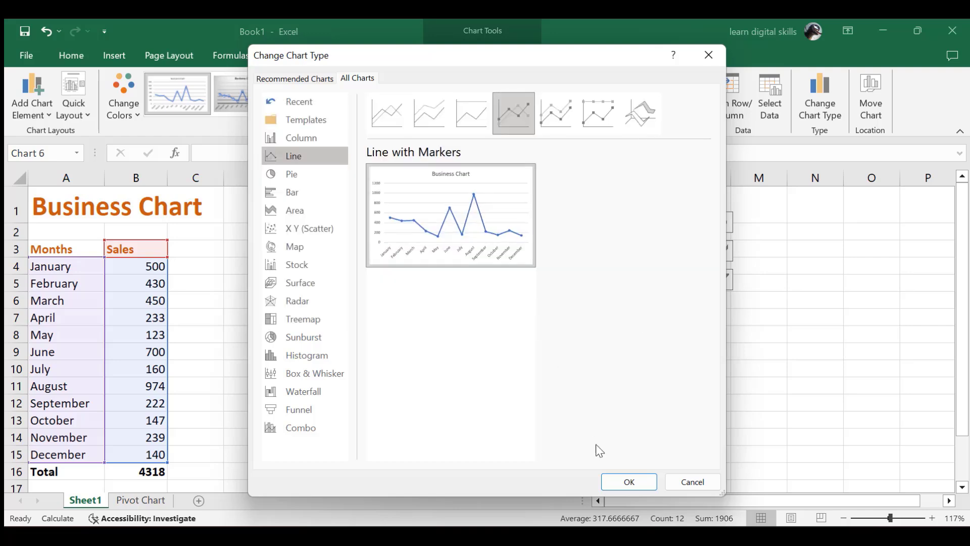
{"action": "left_click", "coordinate": [622, 481]}
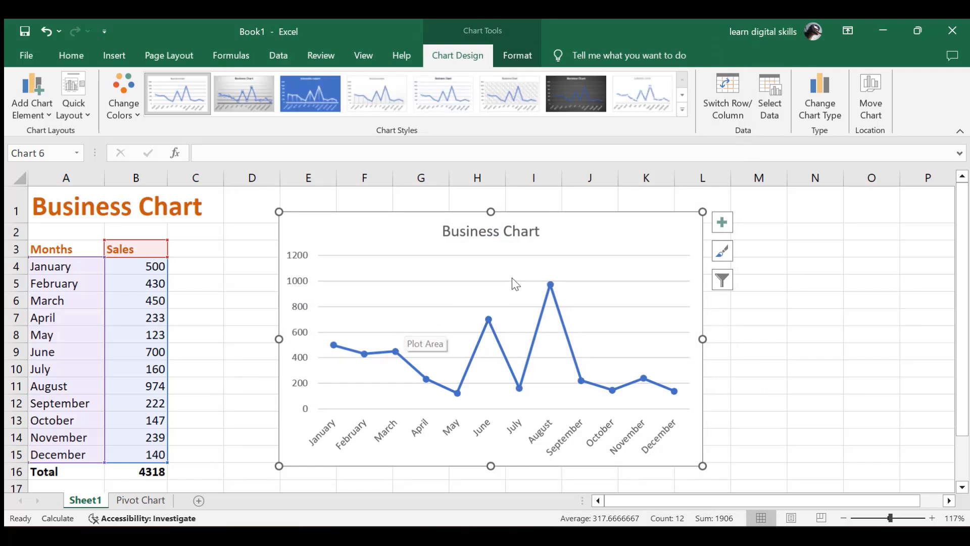
Hide the axes of the Business Chart through its chart elements, and show them again
{"action": "left_click", "coordinate": [238, 249]}
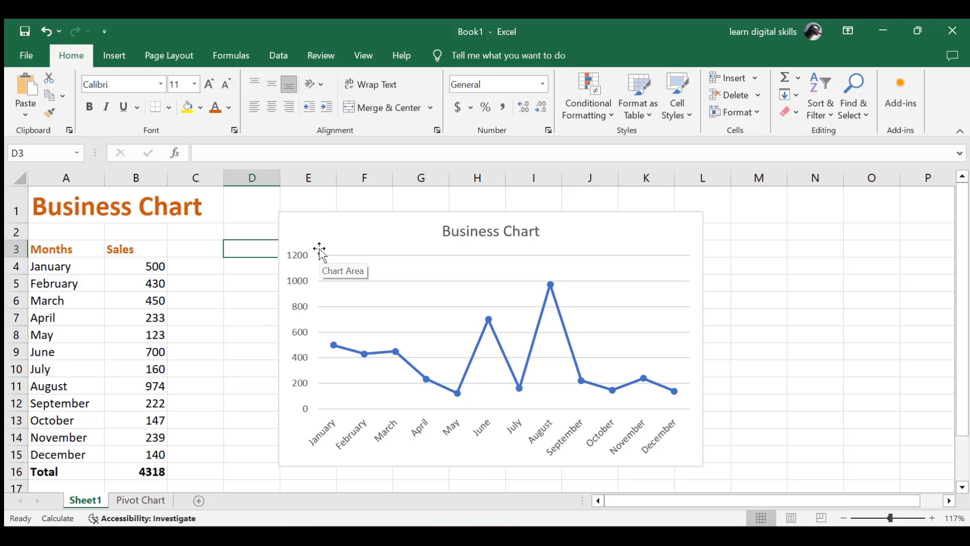
{"action": "left_click", "coordinate": [332, 230]}
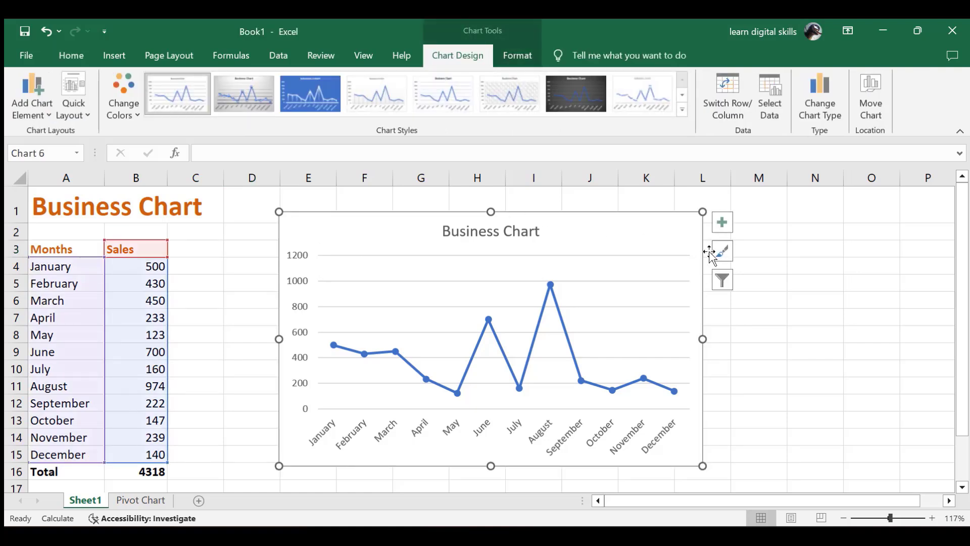
{"action": "left_click", "coordinate": [722, 225]}
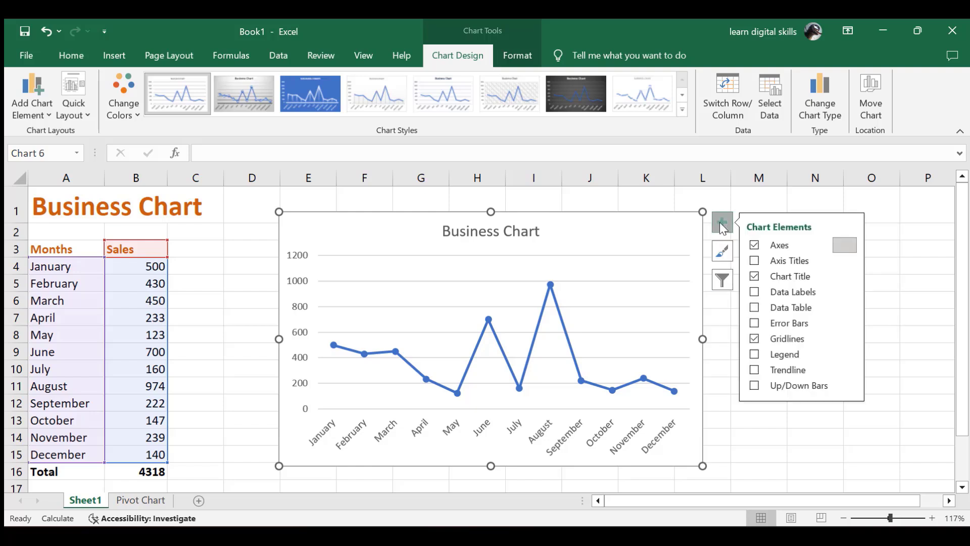
{"action": "left_click", "coordinate": [755, 245]}
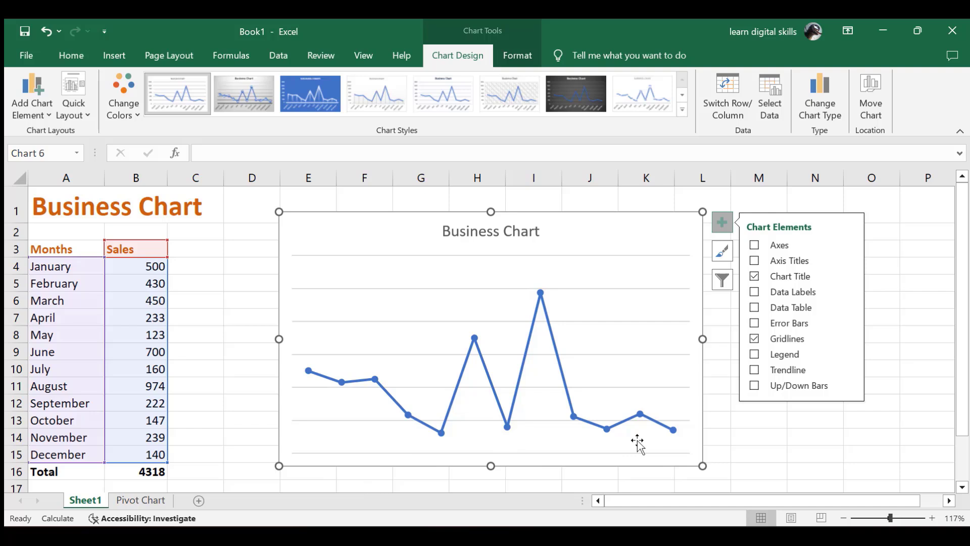
{"action": "left_click", "coordinate": [759, 247]}
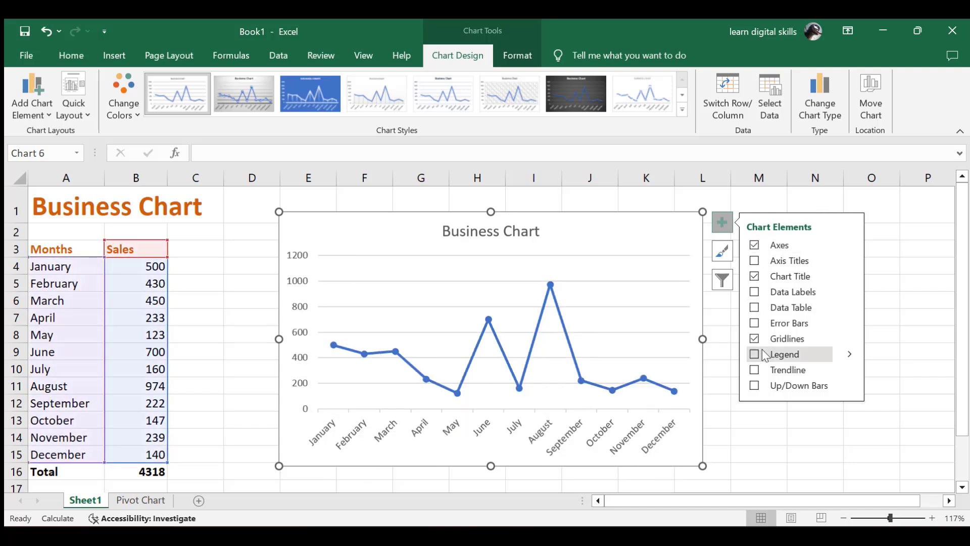
Show and hide the data table of the Business Chart, and turn on its data labels
{"action": "left_click", "coordinate": [756, 308]}
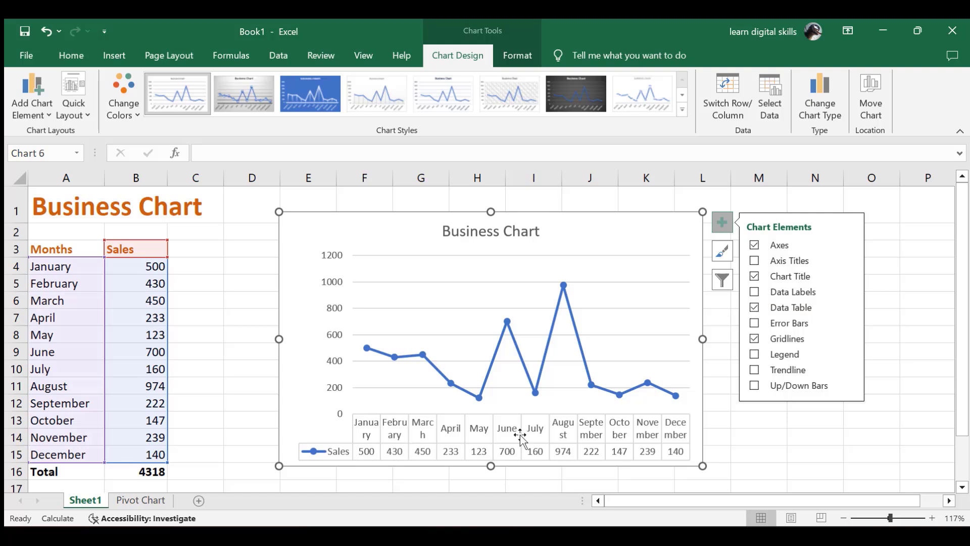
{"action": "left_click", "coordinate": [753, 306]}
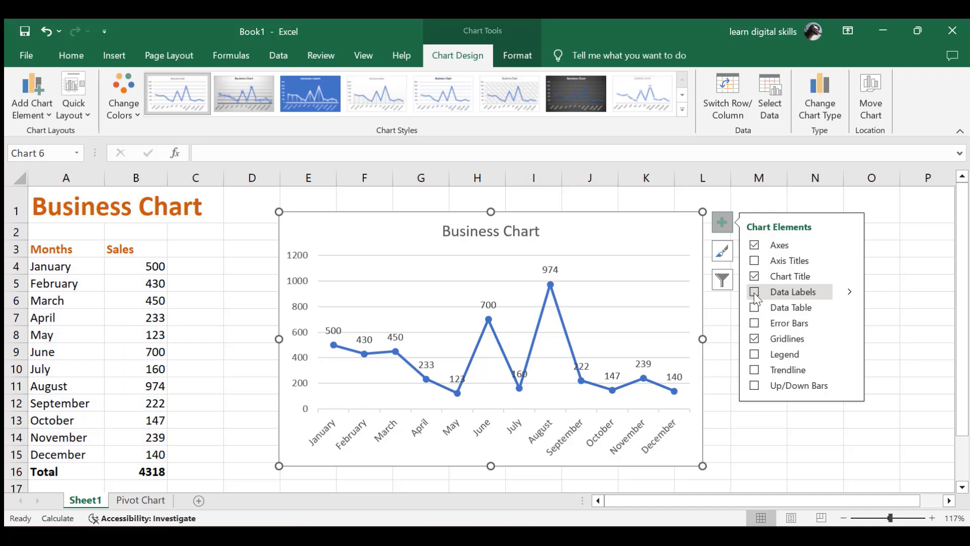
{"action": "left_click", "coordinate": [755, 292]}
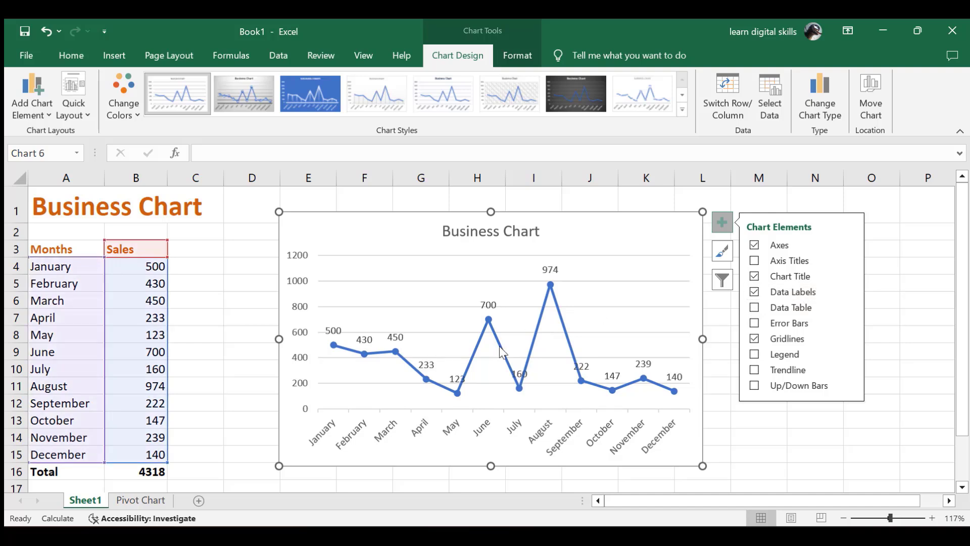
{"action": "mouse_move", "coordinate": [502, 353]}
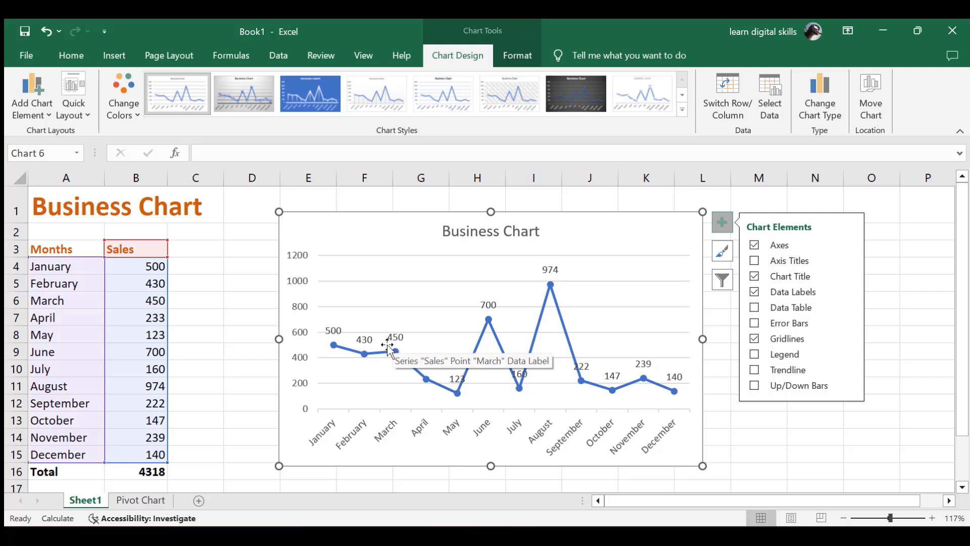
Preview the available chart styles on the Business Chart, and apply Style 2 with the grey gradient background
{"action": "left_click", "coordinate": [720, 248]}
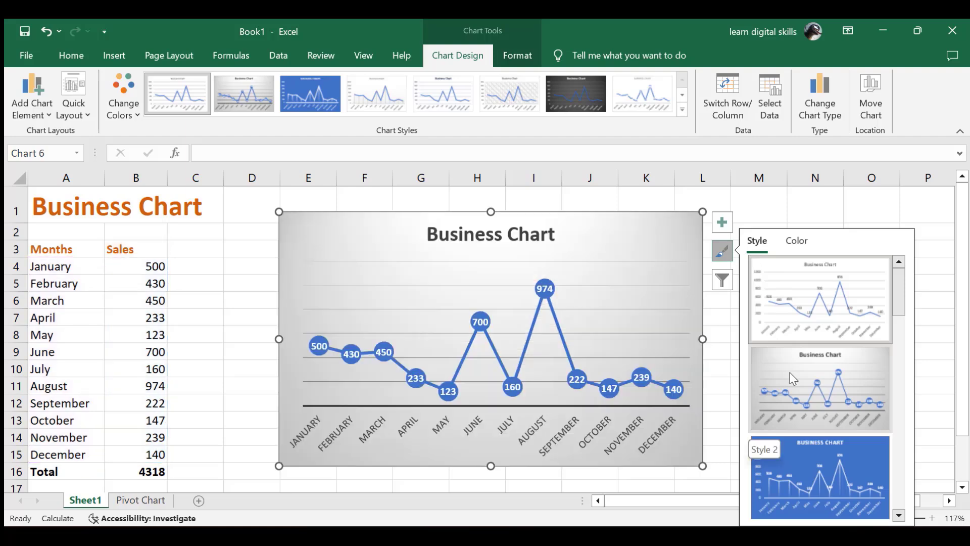
{"action": "scroll", "coordinate": [790, 372], "scroll_direction": "down", "scroll_amount": 3}
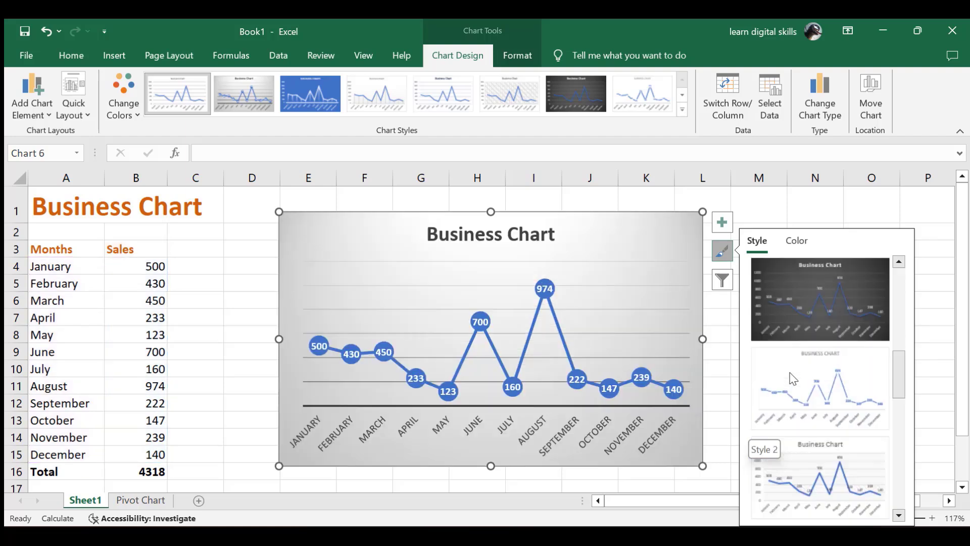
{"action": "left_click", "coordinate": [805, 299]}
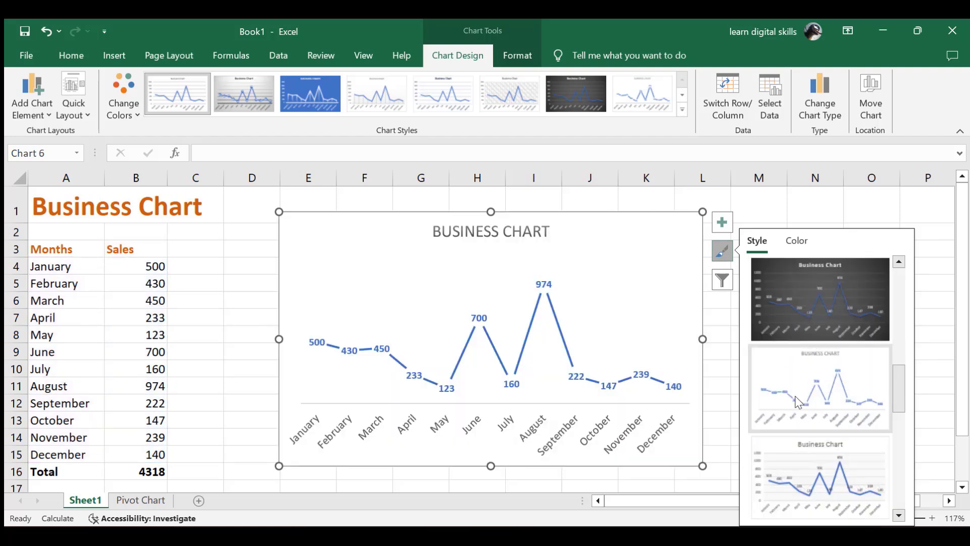
{"action": "scroll", "coordinate": [796, 415], "scroll_direction": "down", "scroll_amount": 2}
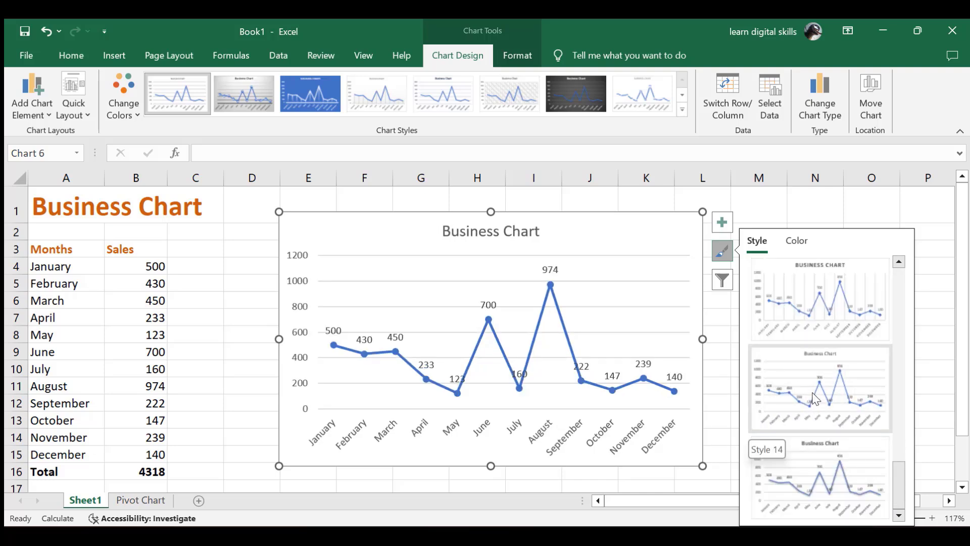
{"action": "scroll", "coordinate": [814, 398], "scroll_direction": "up", "scroll_amount": 5}
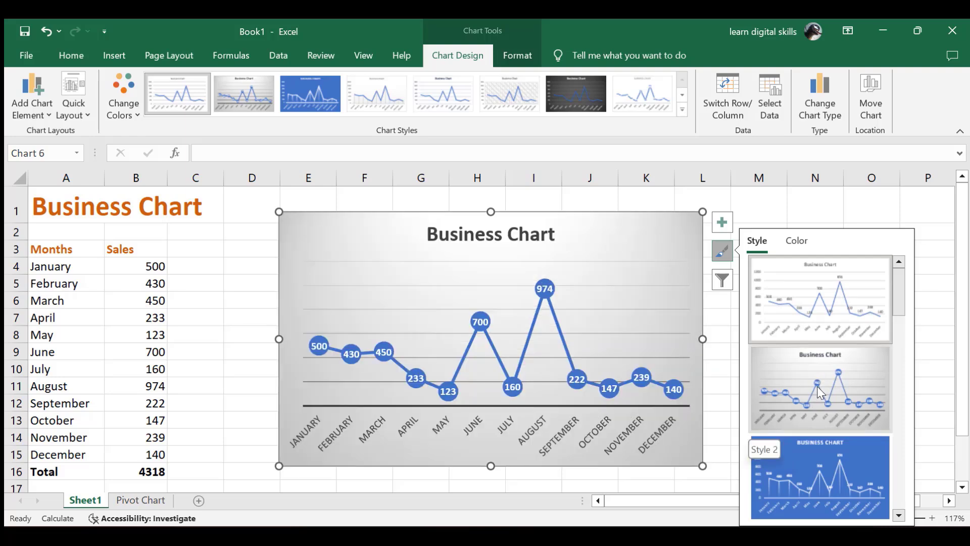
{"action": "left_click", "coordinate": [817, 387]}
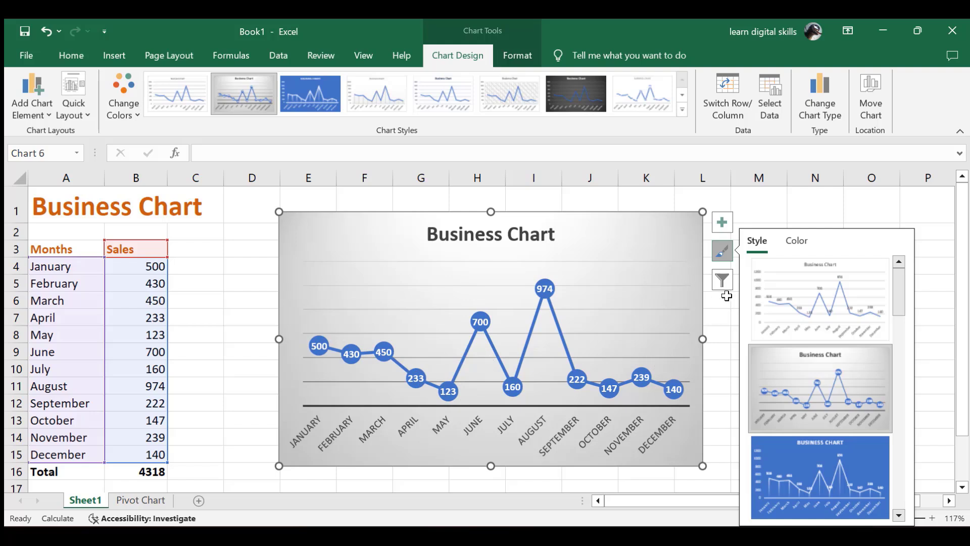
Filter the May category out of the Business Chart, include it again, and deselect the chart
{"action": "left_click", "coordinate": [723, 280]}
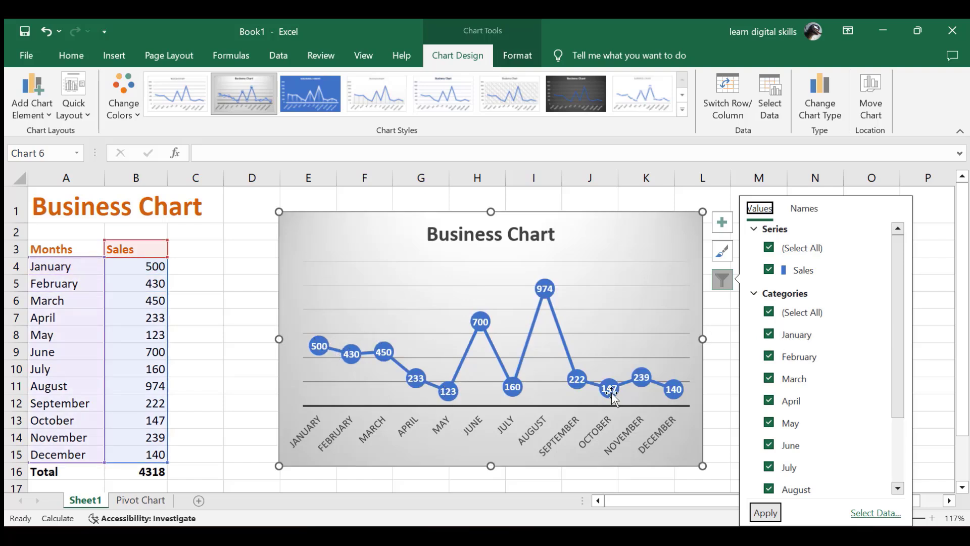
{"action": "left_click", "coordinate": [771, 427]}
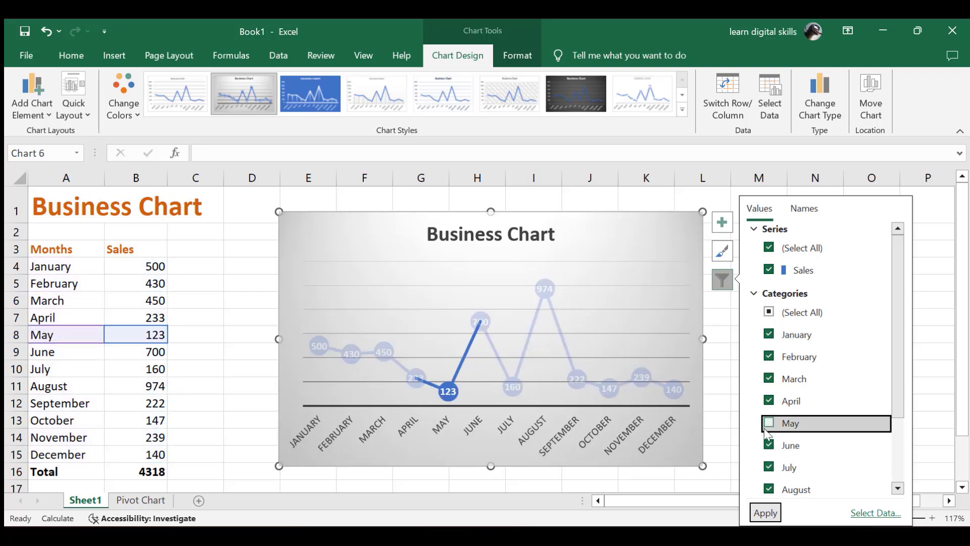
{"action": "left_click", "coordinate": [764, 513]}
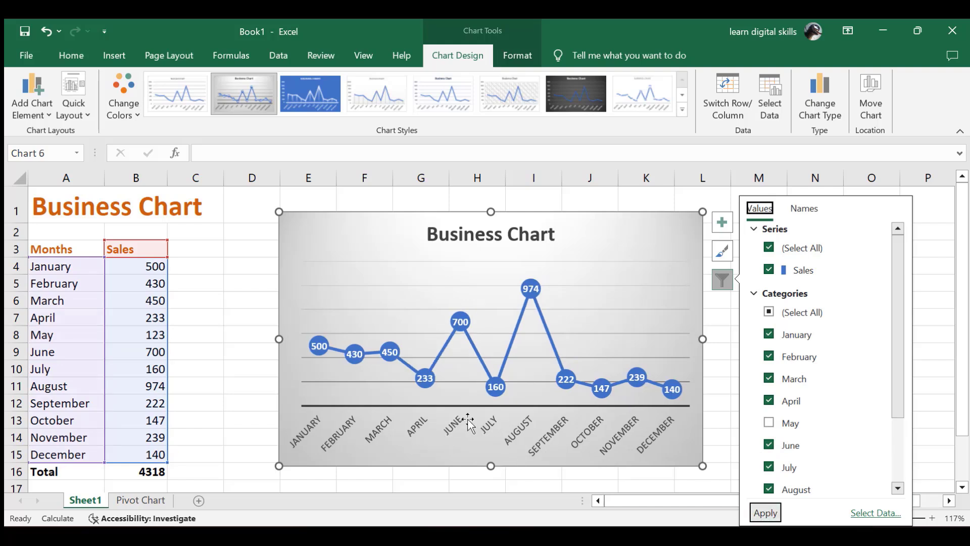
{"action": "left_click", "coordinate": [769, 424]}
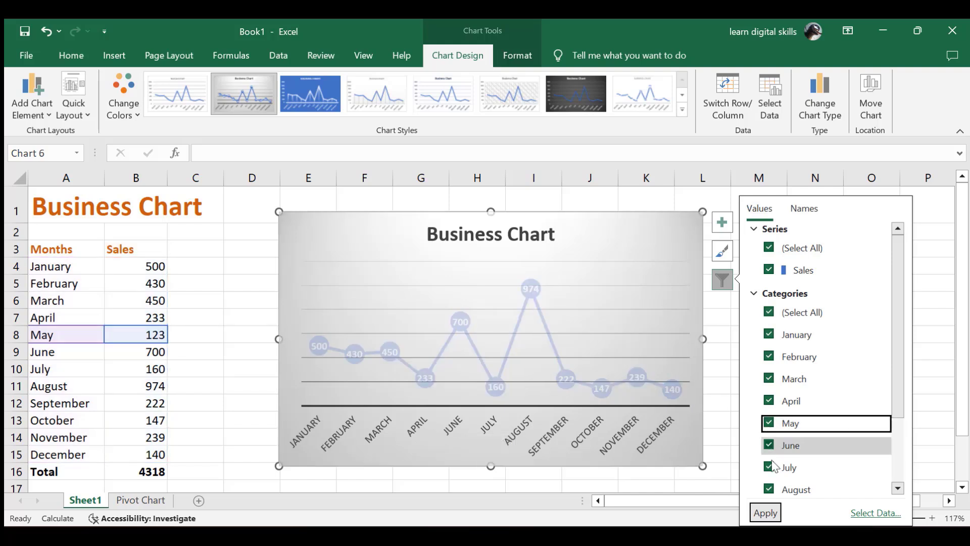
{"action": "left_click", "coordinate": [765, 513]}
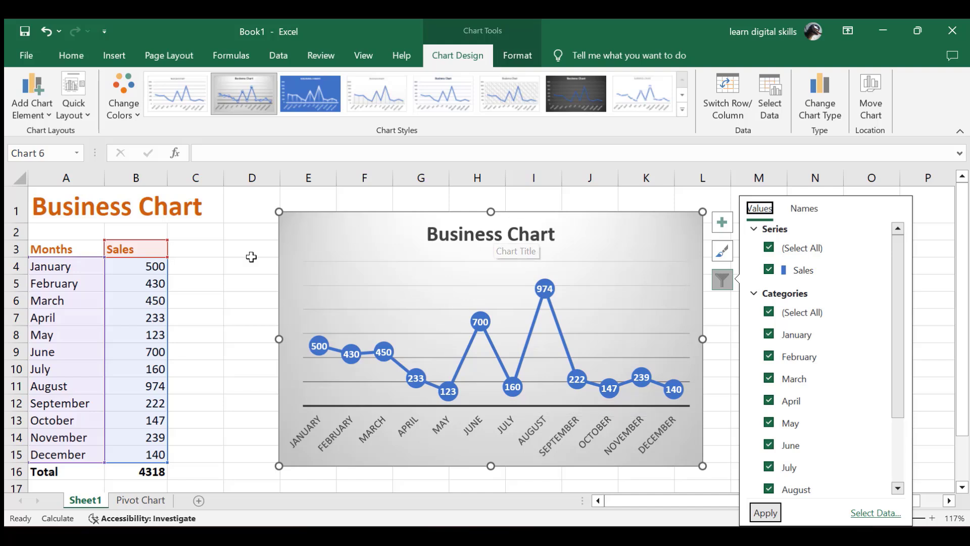
{"action": "left_click", "coordinate": [238, 266]}
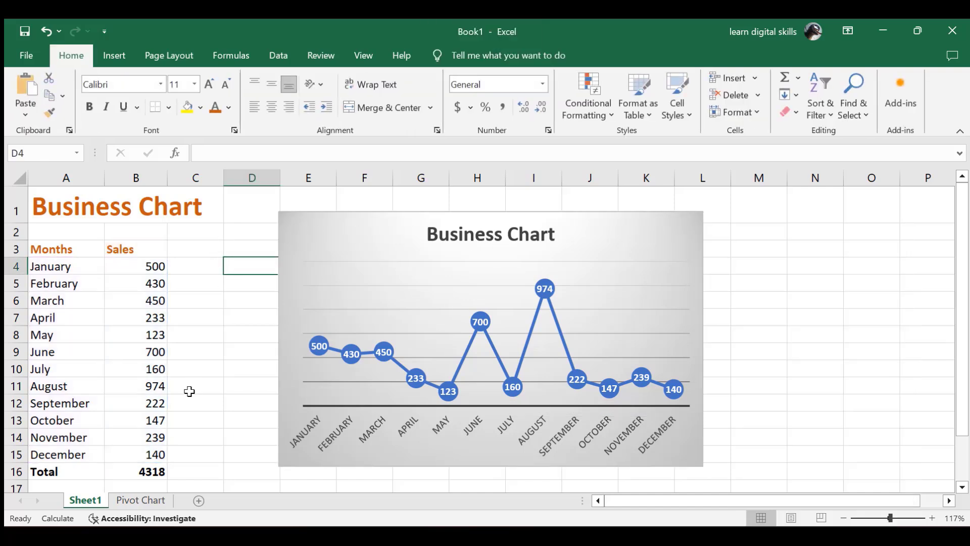
Insert a PivotChart on a new worksheet from the range A3:D22 of the Pivot Chart sheet
{"action": "left_click", "coordinate": [141, 501]}
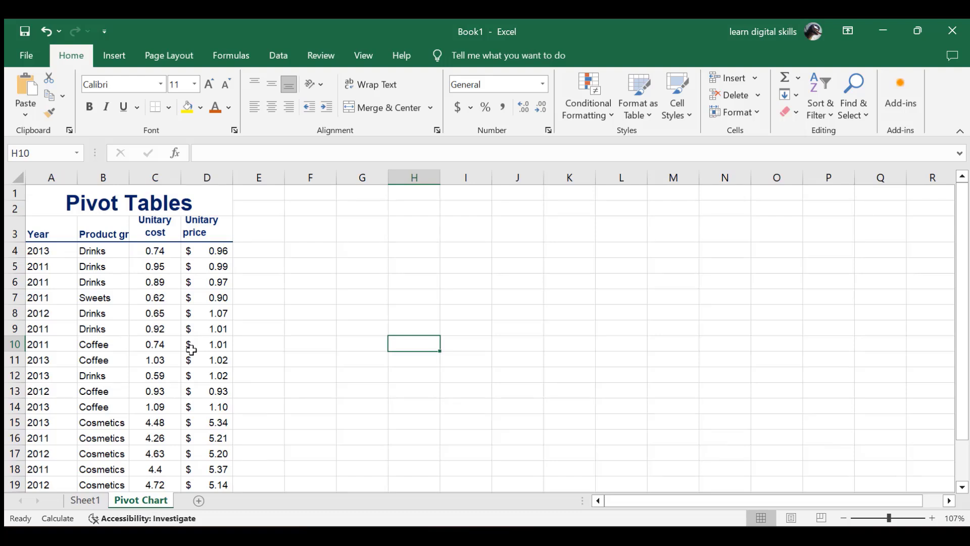
{"action": "left_click_drag", "start_coordinate": [36, 234], "coordinate": [217, 444]}
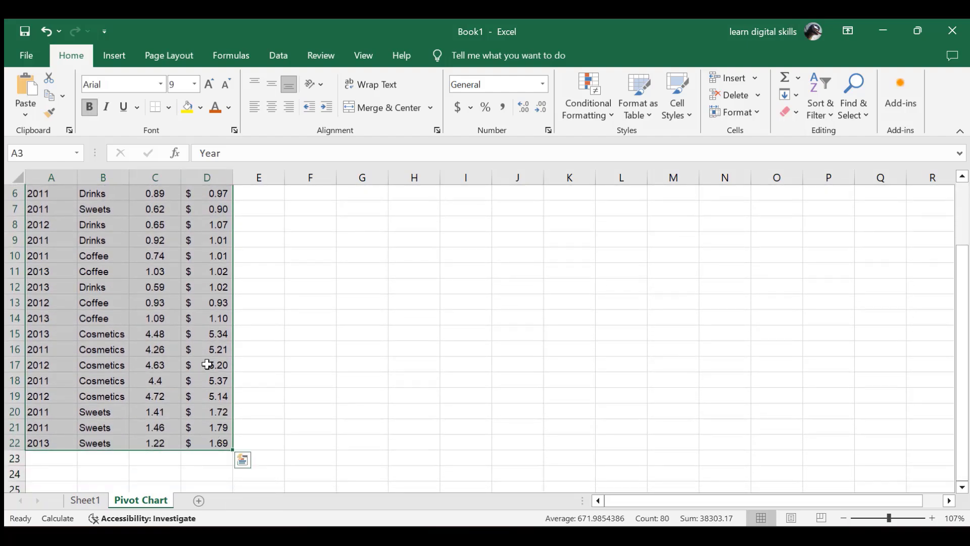
{"action": "left_click", "coordinate": [120, 59]}
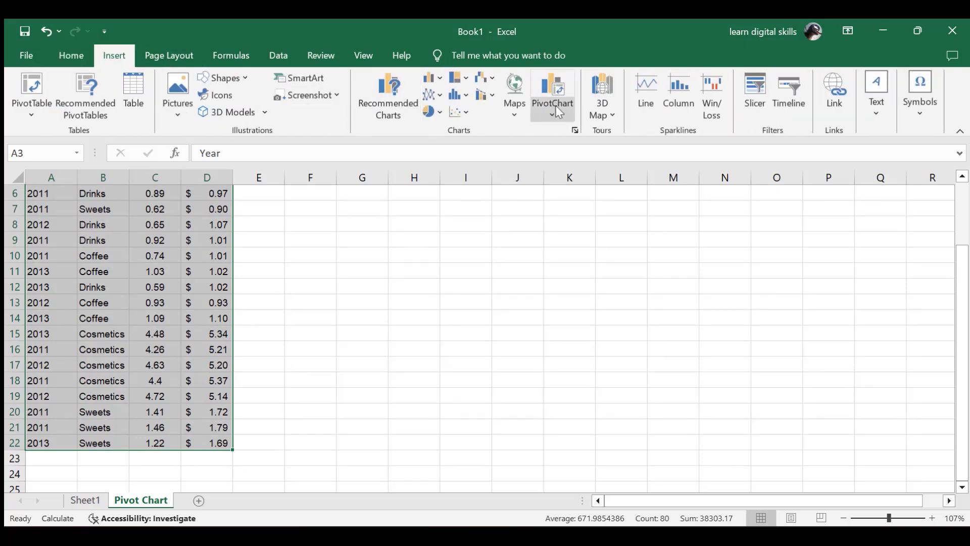
{"action": "left_click", "coordinate": [552, 90]}
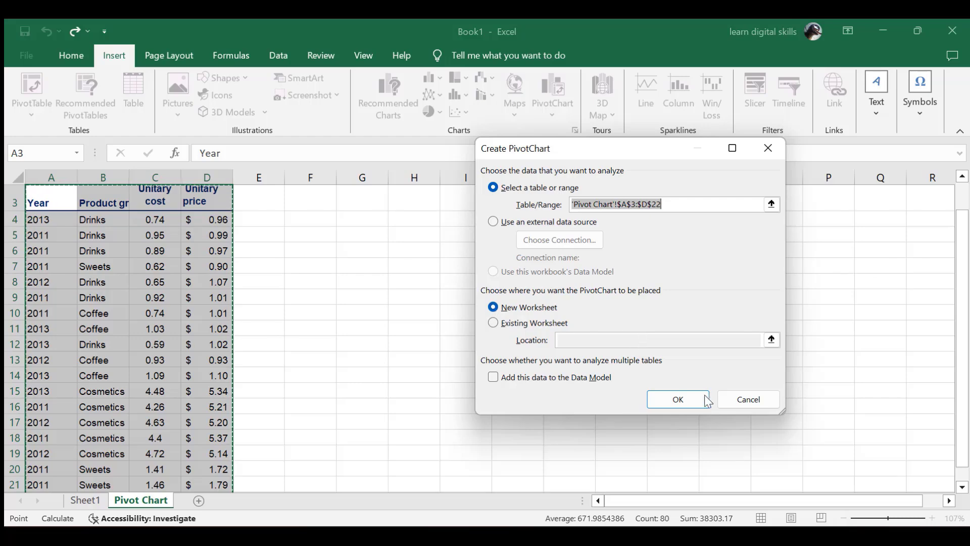
{"action": "left_click", "coordinate": [676, 401]}
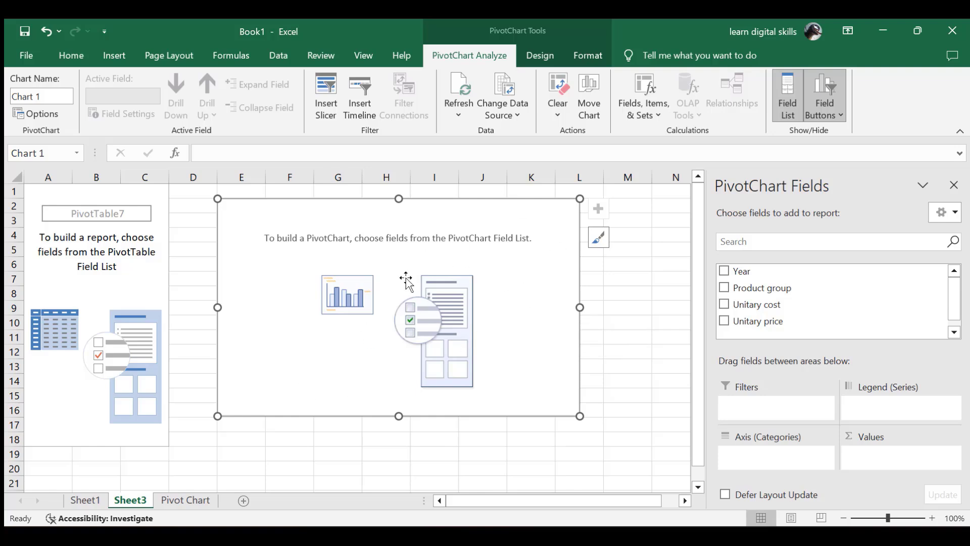
Use Year as the PivotChart's filter, Product group as legend and Unitary cost as values, and place Unitary price on the axis before moving it to values
{"action": "left_click_drag", "start_coordinate": [743, 276], "coordinate": [774, 408]}
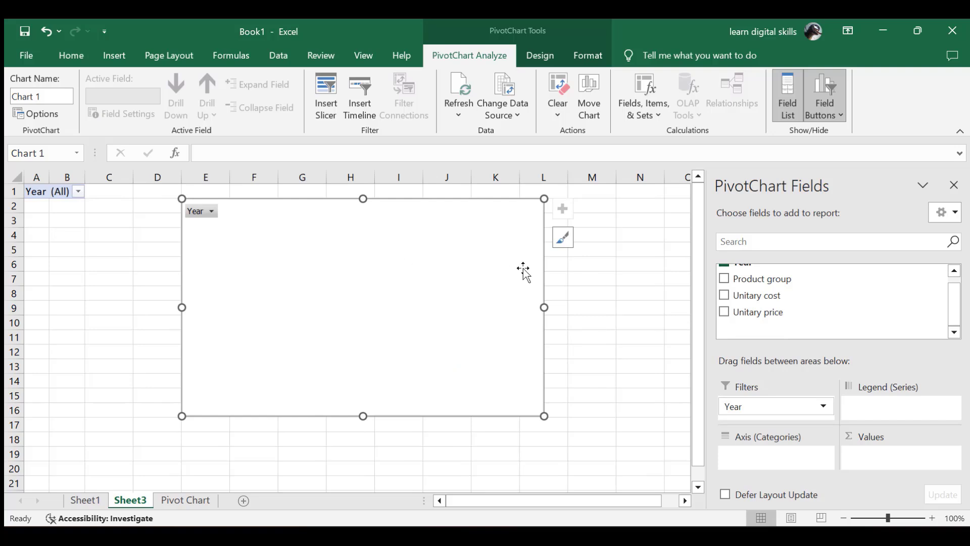
{"action": "left_click_drag", "start_coordinate": [748, 287], "coordinate": [888, 410]}
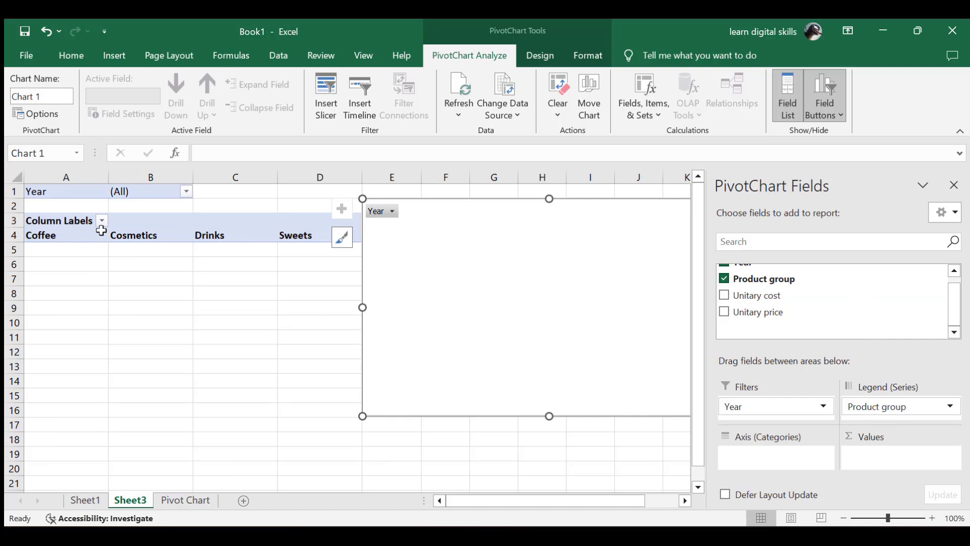
{"action": "left_click_drag", "start_coordinate": [760, 294], "coordinate": [877, 461]}
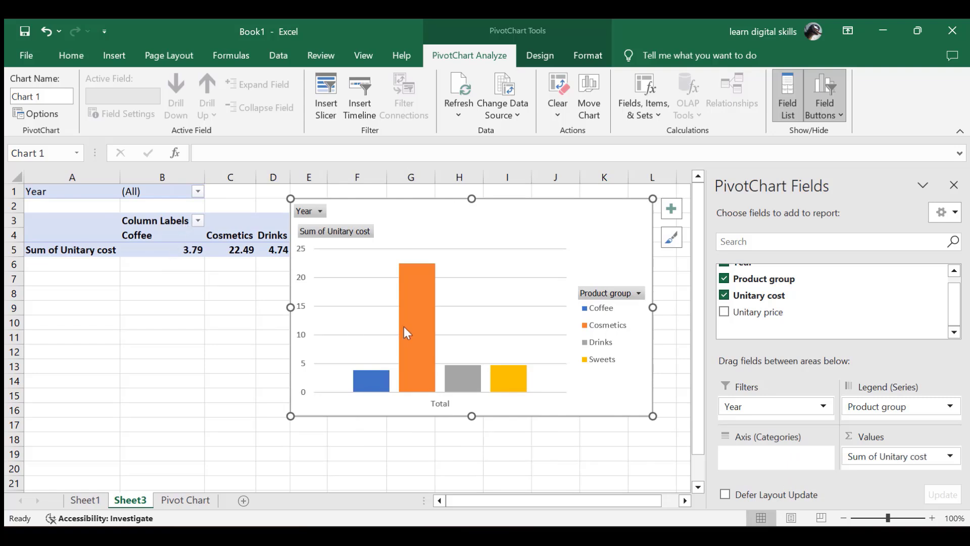
{"action": "left_click_drag", "start_coordinate": [748, 314], "coordinate": [790, 467]}
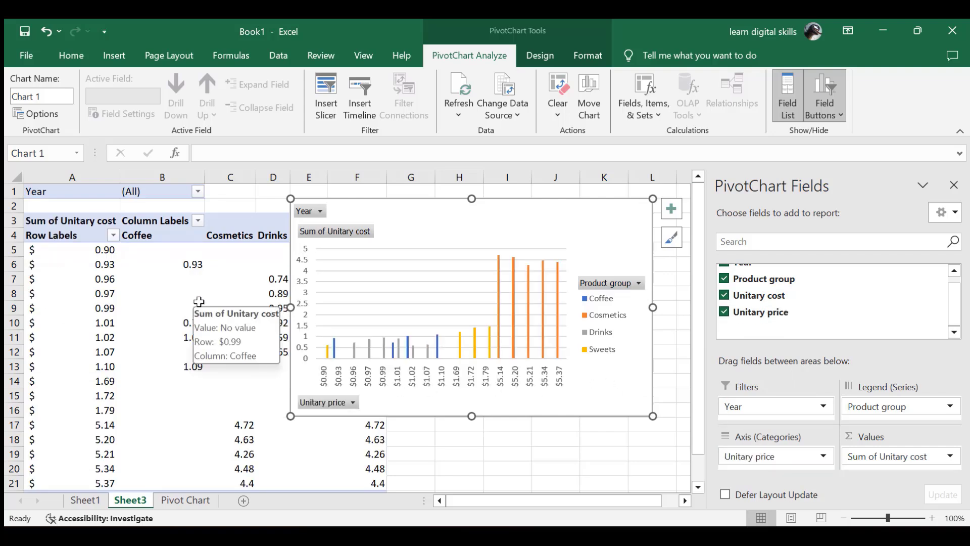
{"action": "left_click_drag", "start_coordinate": [762, 456], "coordinate": [890, 460]}
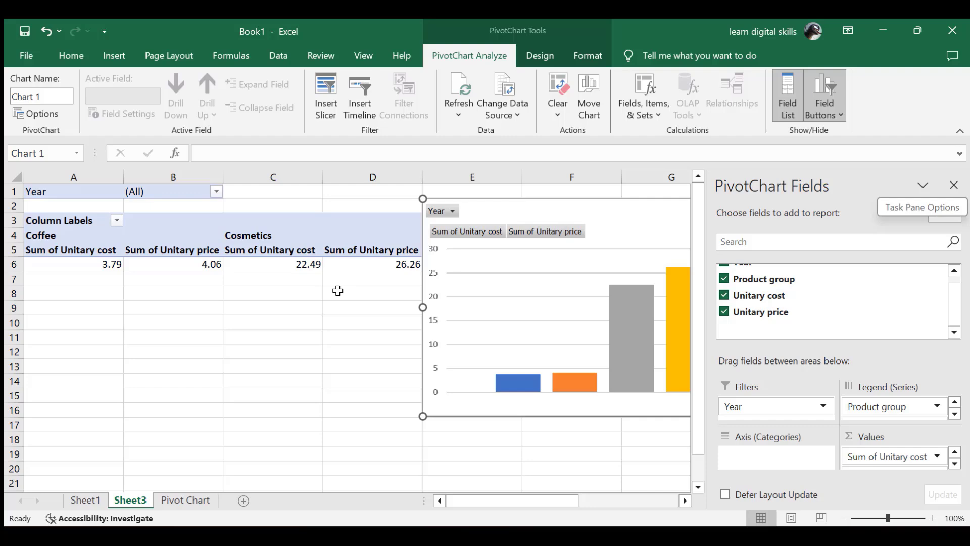
Return to Sheet1 and change the Business Chart's type from line to a standard Pie
{"action": "left_click", "coordinate": [86, 501]}
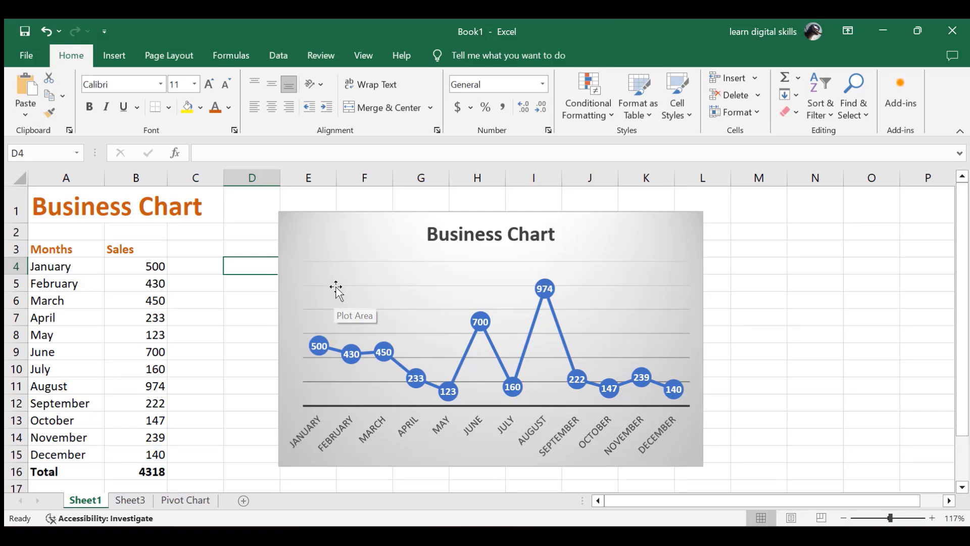
{"action": "left_click", "coordinate": [345, 231]}
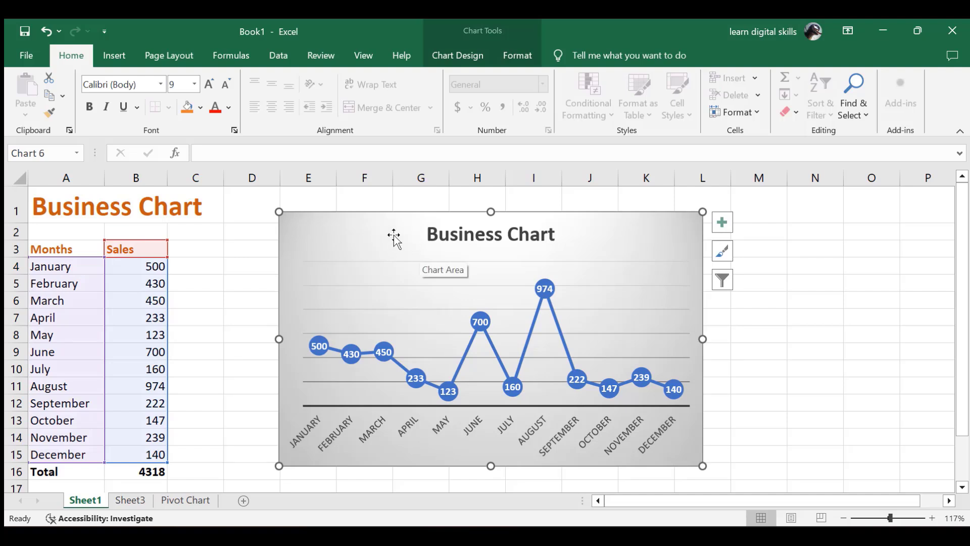
{"action": "left_click", "coordinate": [116, 56]}
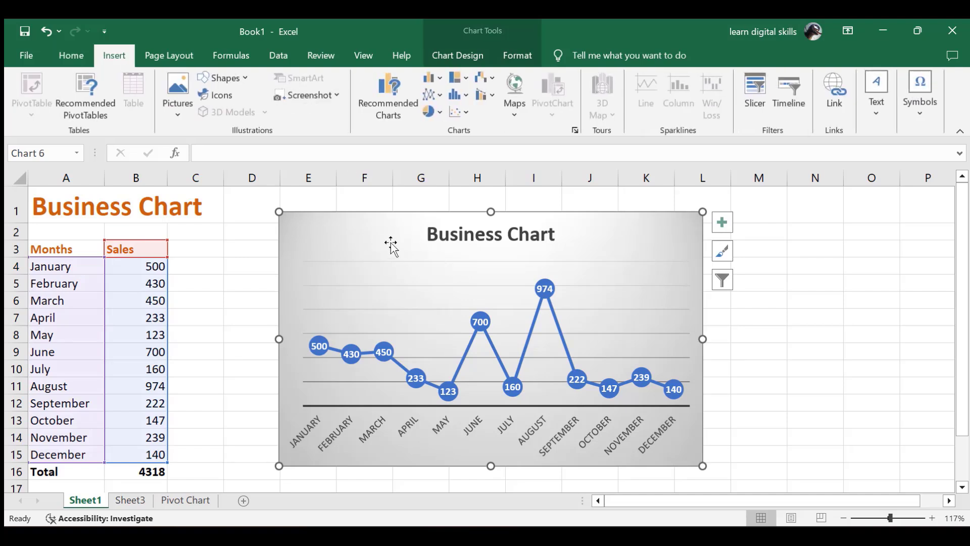
{"action": "left_click", "coordinate": [466, 58]}
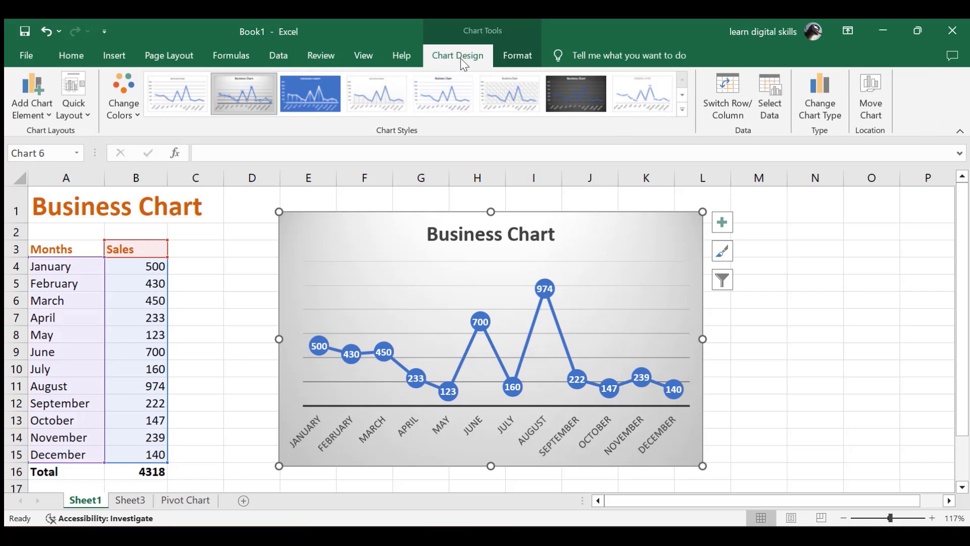
{"action": "left_click", "coordinate": [821, 106]}
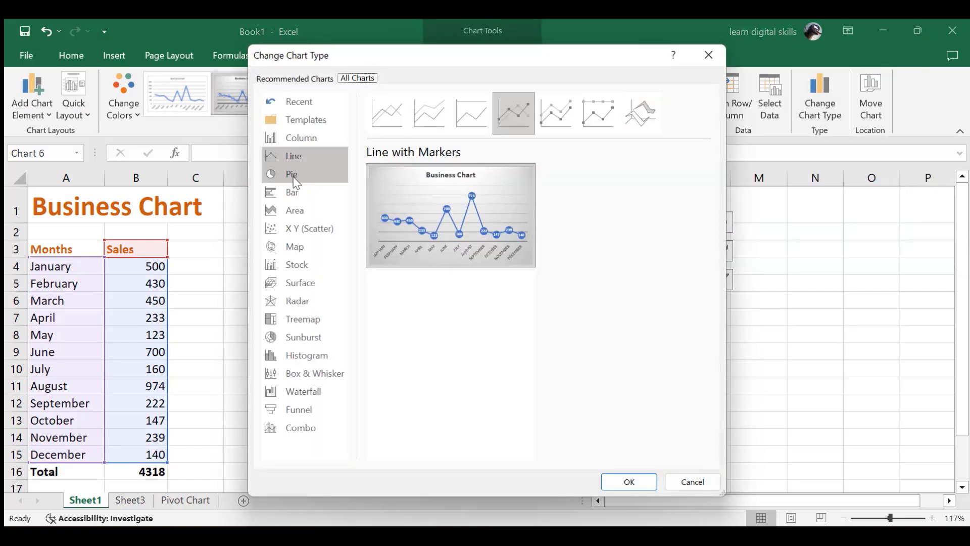
{"action": "left_click", "coordinate": [294, 178]}
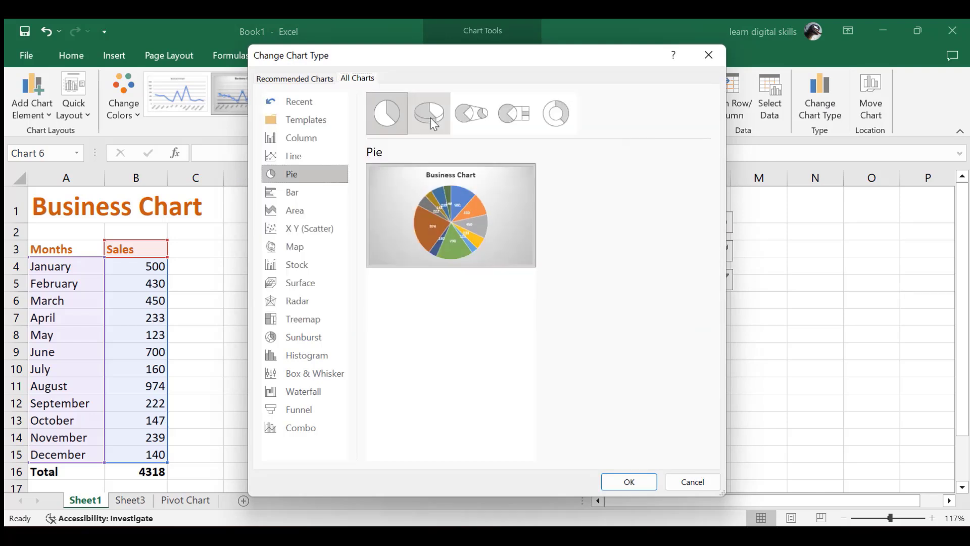
{"action": "mouse_move", "coordinate": [426, 214]}
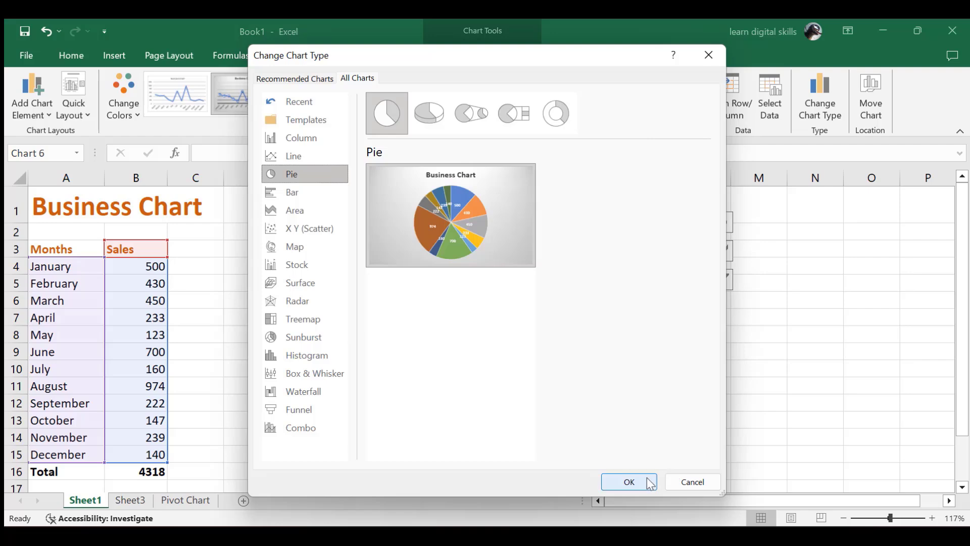
{"action": "left_click", "coordinate": [633, 481]}
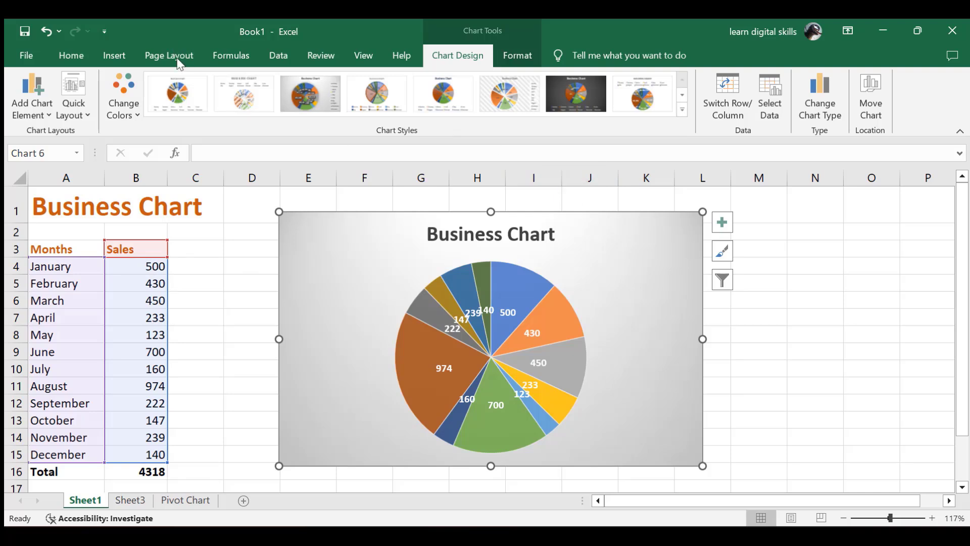
{"action": "mouse_move", "coordinate": [404, 321]}
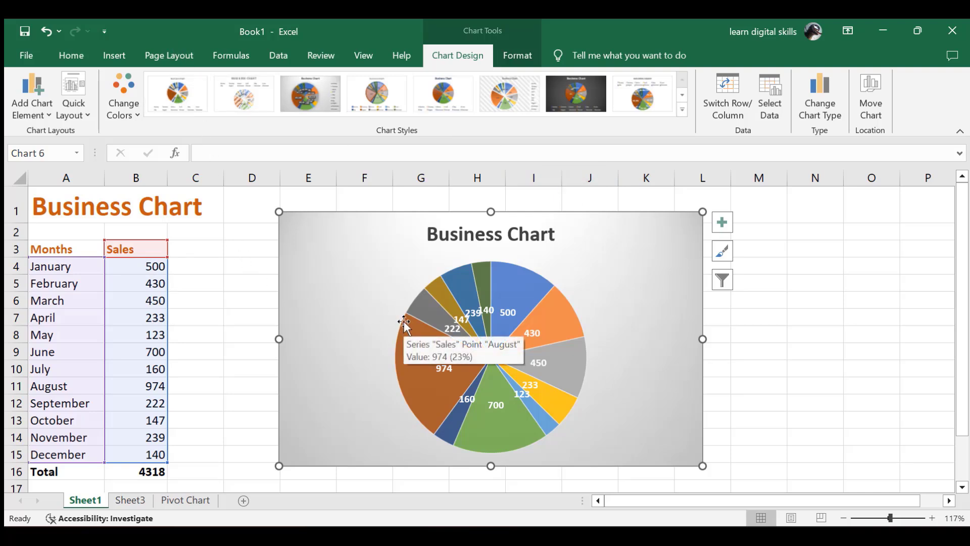
{"action": "left_click", "coordinate": [96, 56]}
{"action": "left_click", "coordinate": [119, 57]}
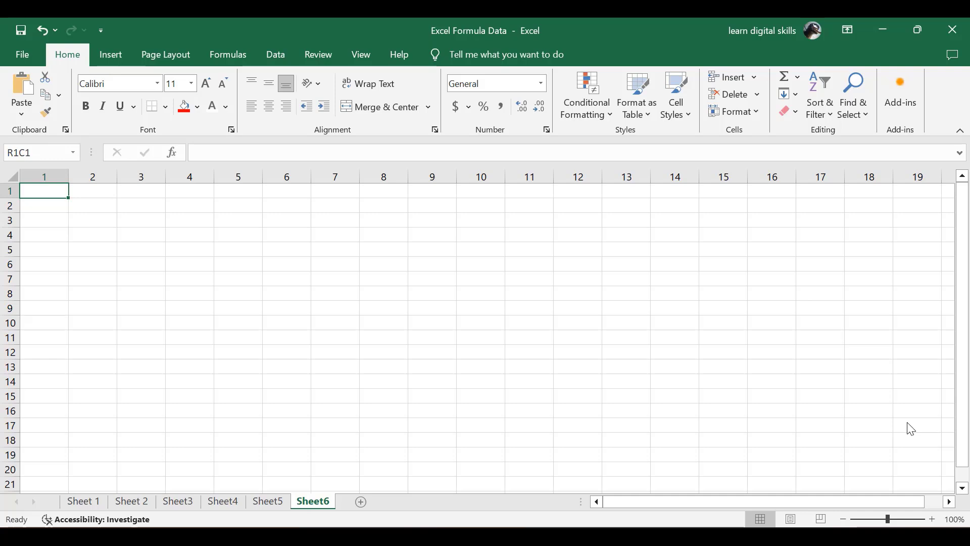
On Sheet 1, extract the first two characters of the first Address with =LEFT(RC[-3],2) in the first cell under State
{"action": "left_click", "coordinate": [82, 504]}
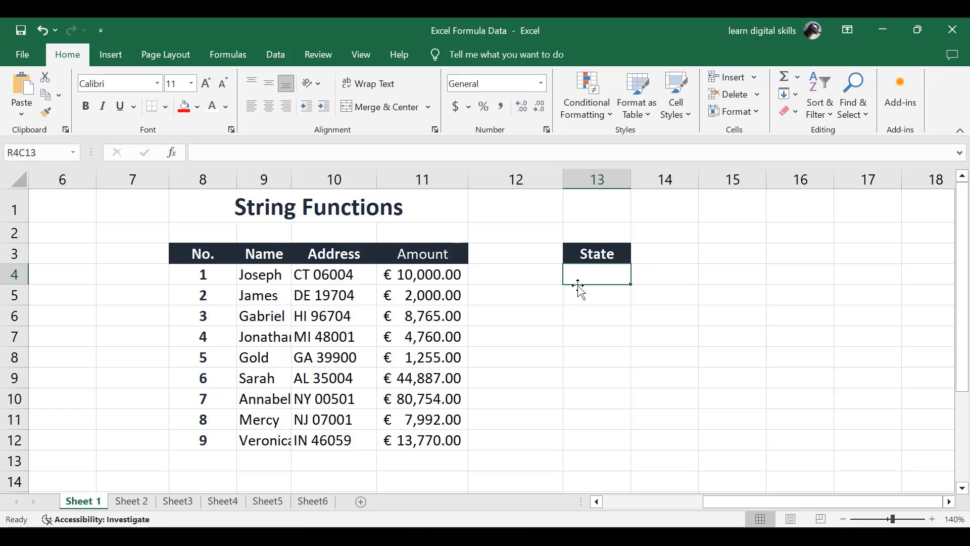
{"action": "type", "text": "="}
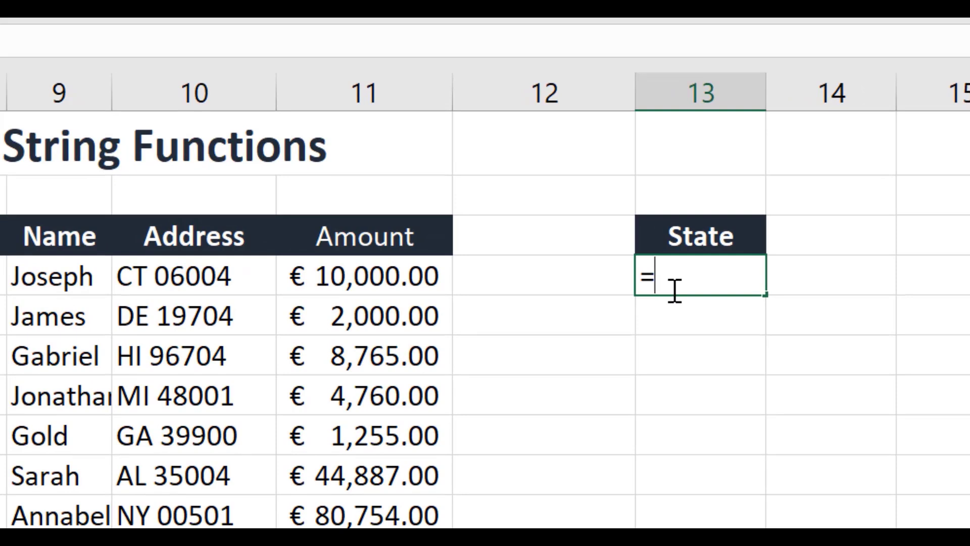
{"action": "type", "text": "le"}
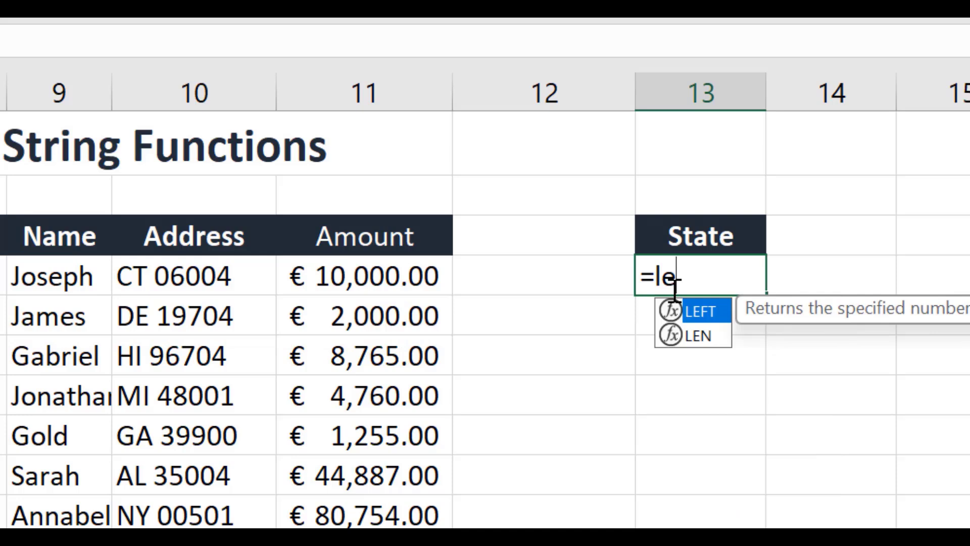
{"action": "type", "text": "f"}
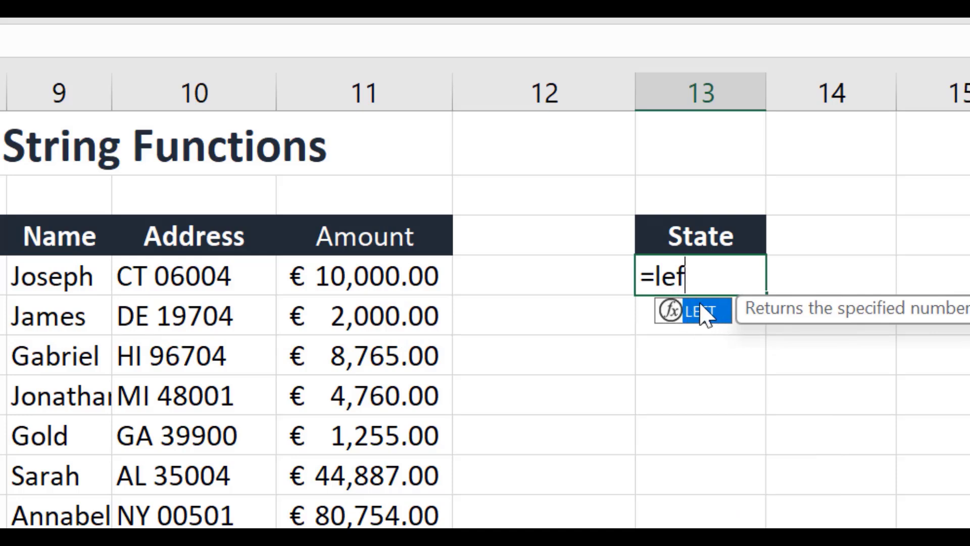
{"action": "key", "text": "Tab"}
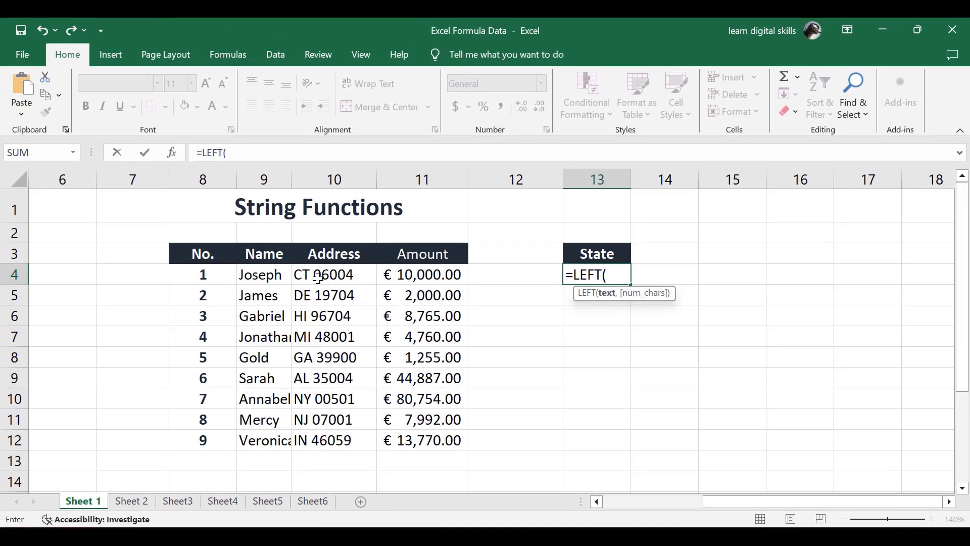
{"action": "left_click", "coordinate": [319, 277]}
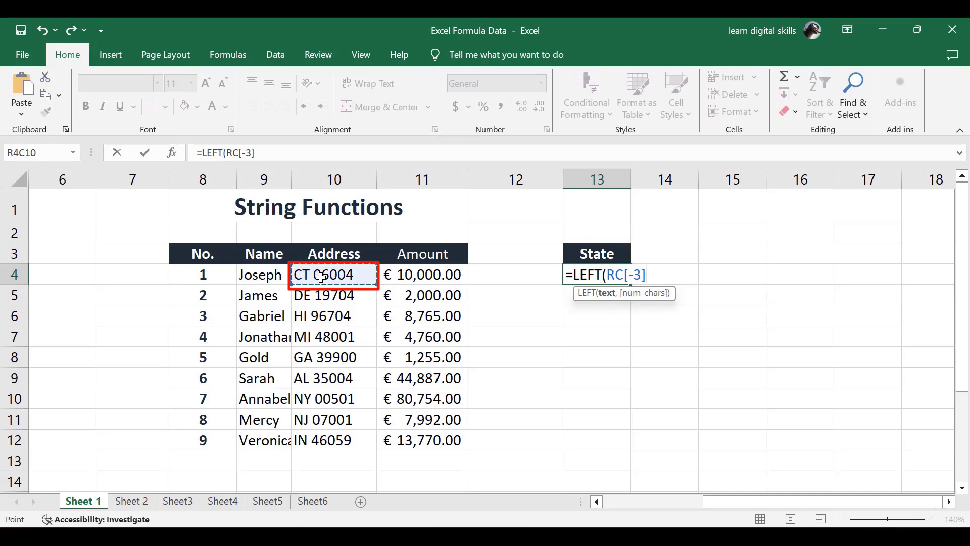
{"action": "type", "text": ","}
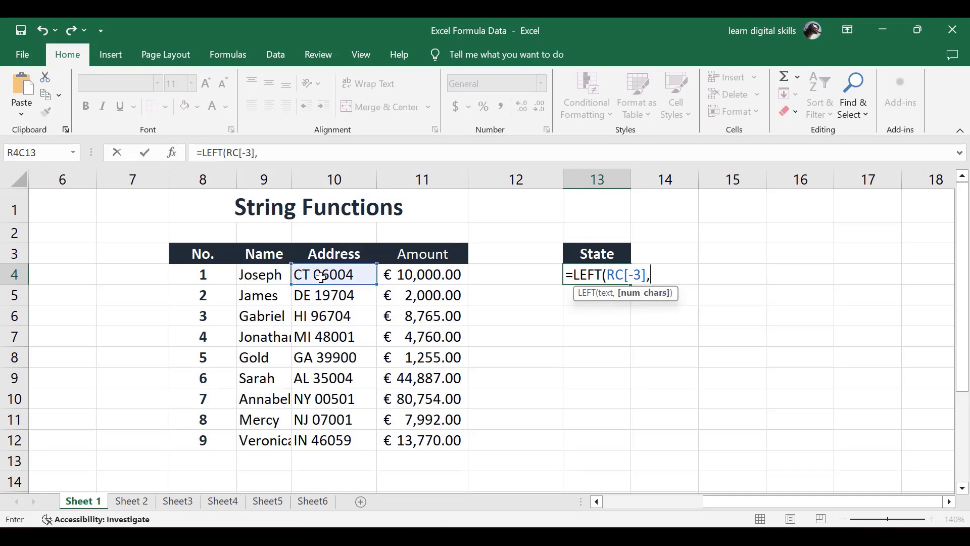
{"action": "type", "text": "2"}
{"action": "key", "text": "Return"}
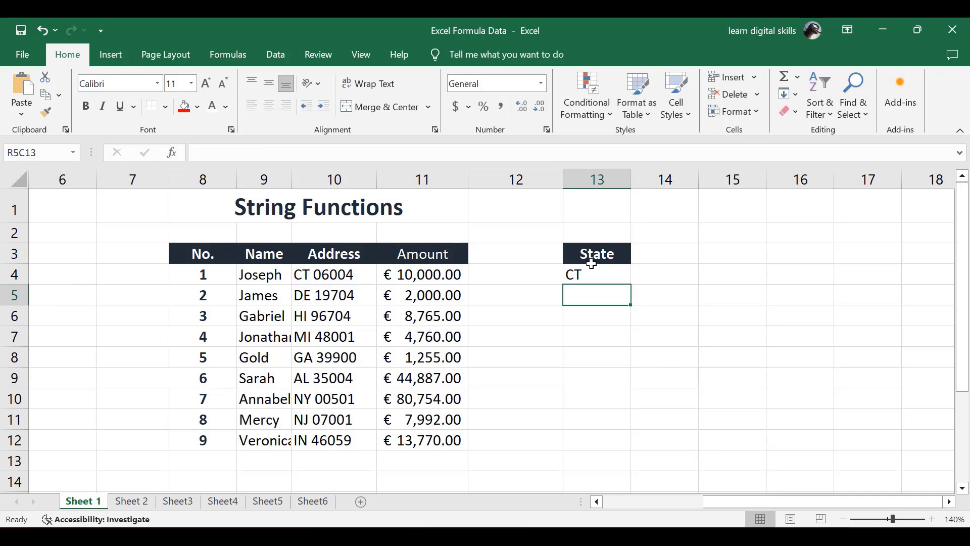
Fill the LEFT formula down the State column through row 12
{"action": "left_click", "coordinate": [587, 276]}
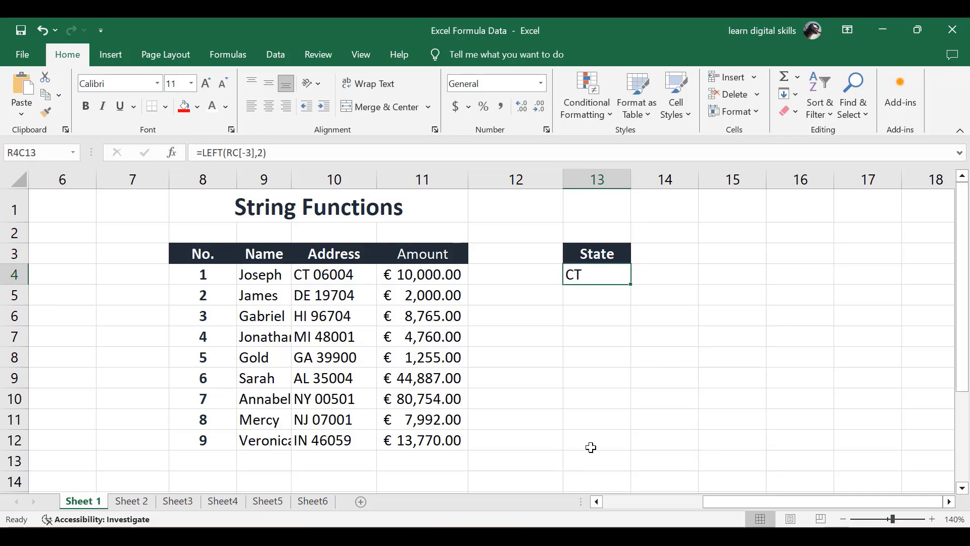
{"action": "left_click_drag", "start_coordinate": [632, 285], "coordinate": [632, 449]}
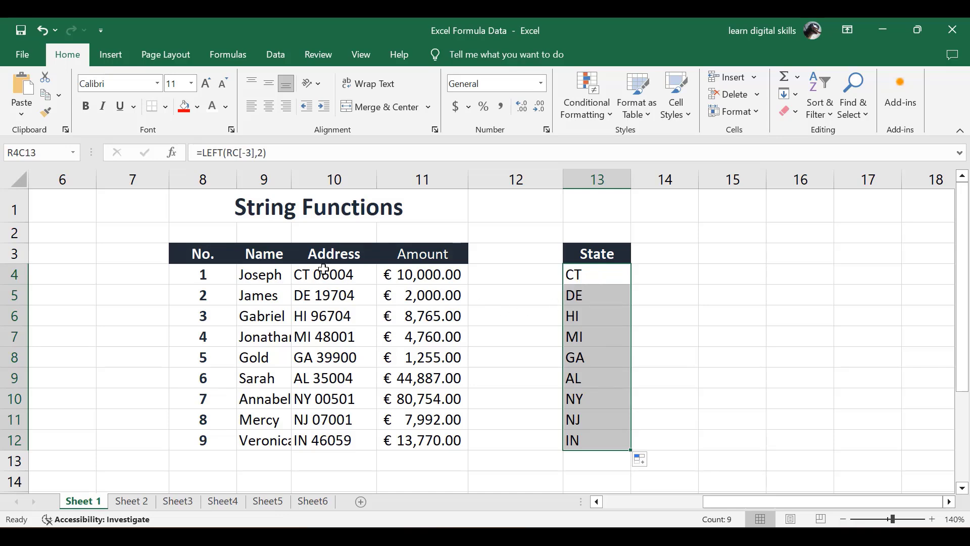
{"action": "left_click", "coordinate": [588, 273]}
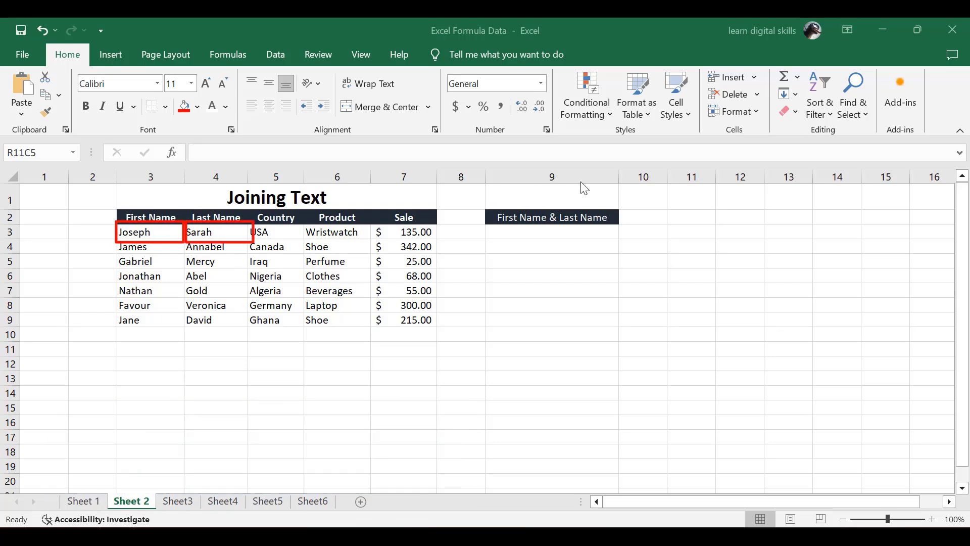
On Sheet 2, join the first row's first and last names with a comma in row 3, column 9 using =RC[-6]&","&RC[-5]
{"action": "left_click", "coordinate": [515, 231]}
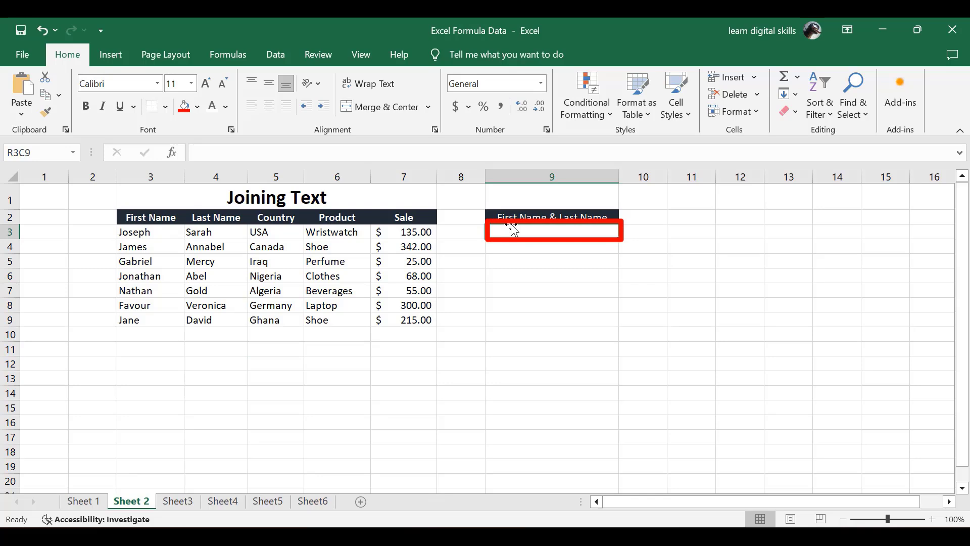
{"action": "type", "text": "="}
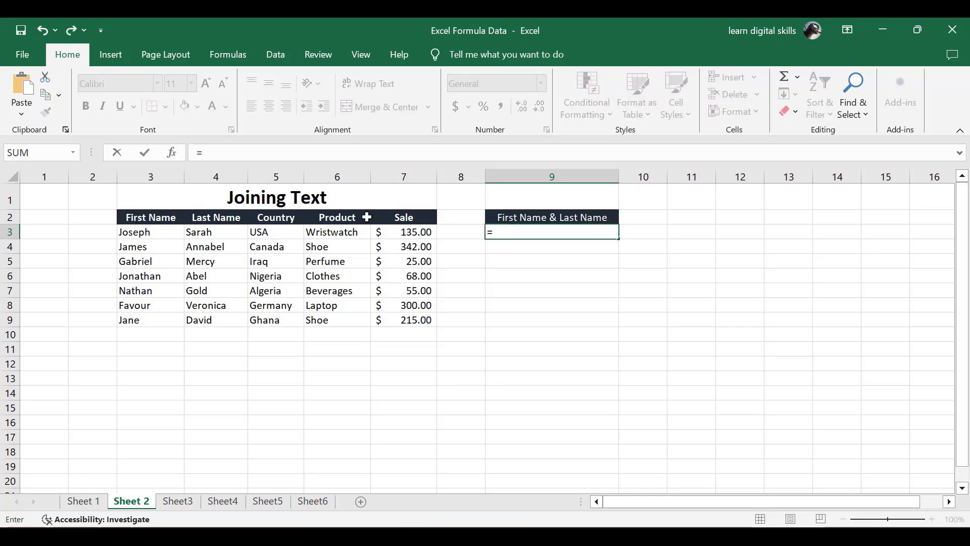
{"action": "left_click", "coordinate": [137, 234]}
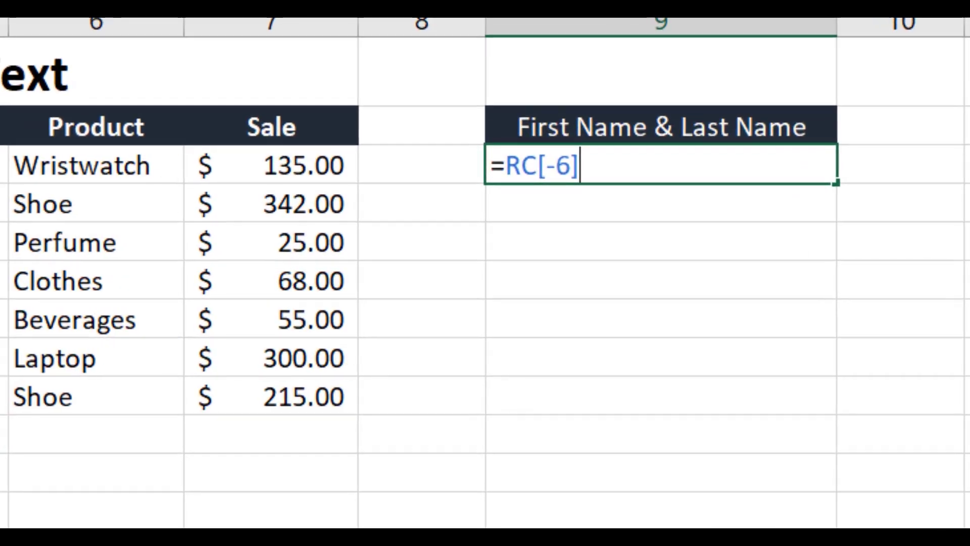
{"action": "type", "text": "&"}
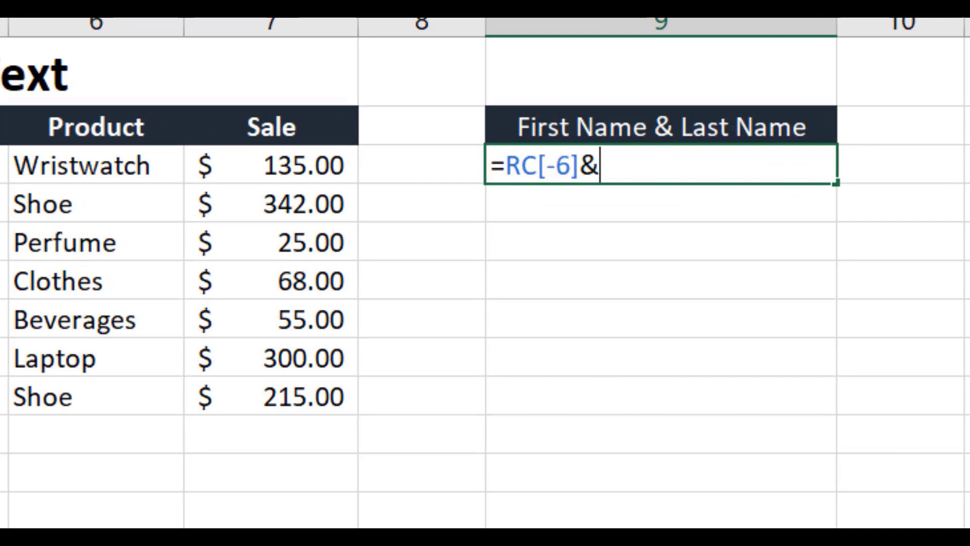
{"action": "type", "text": "\","}
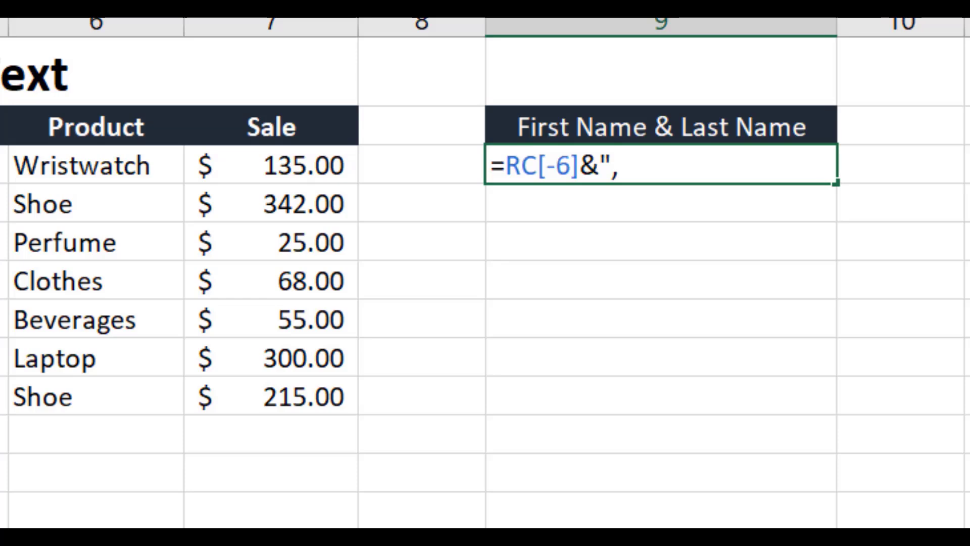
{"action": "type", "text": "\"&"}
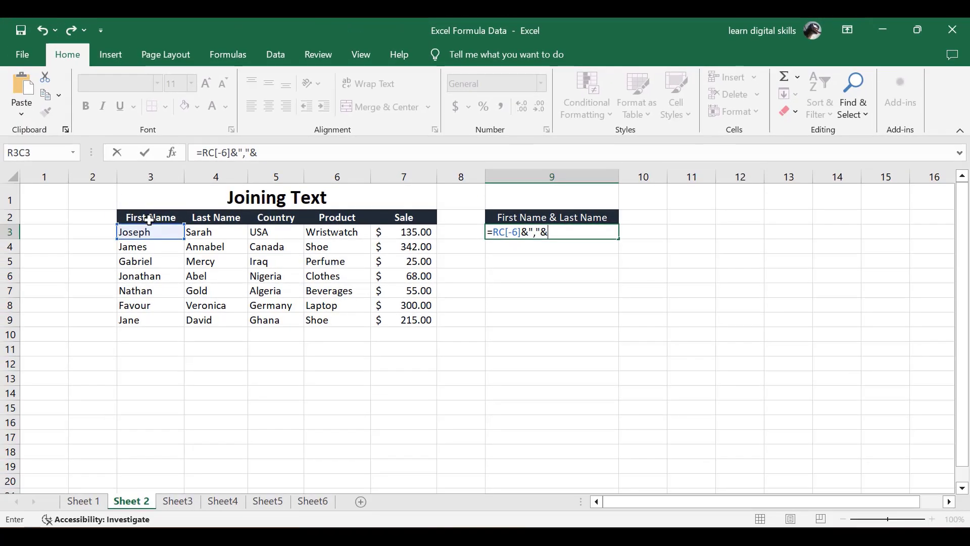
{"action": "left_click", "coordinate": [200, 234]}
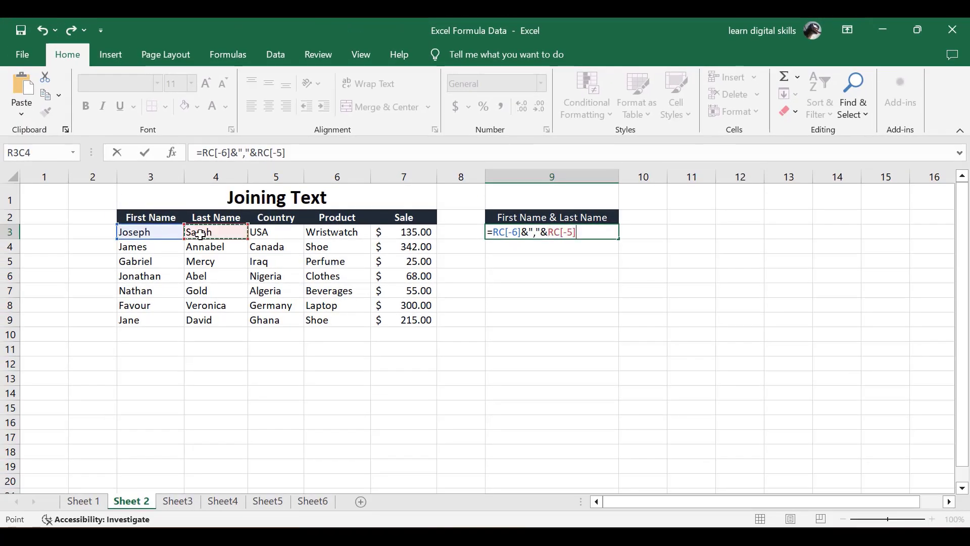
{"action": "key", "text": "Return"}
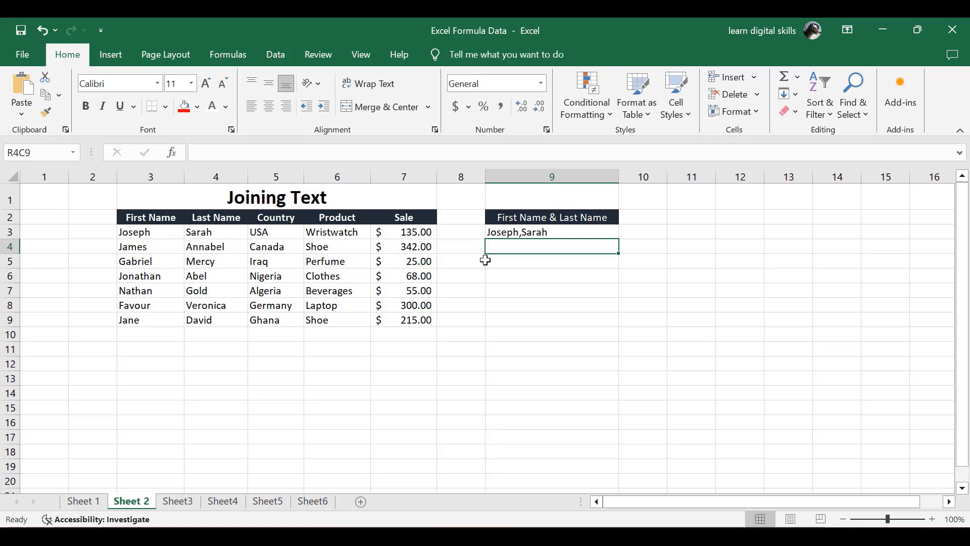
Fill the name-joining formula down through row 9 and switch to Sheet3
{"action": "left_click", "coordinate": [547, 232]}
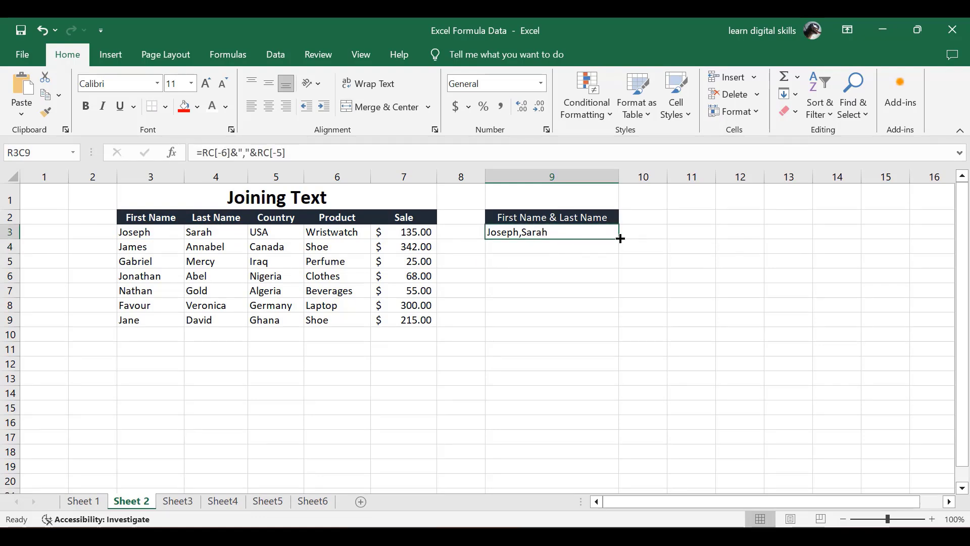
{"action": "left_click_drag", "start_coordinate": [621, 240], "coordinate": [615, 325]}
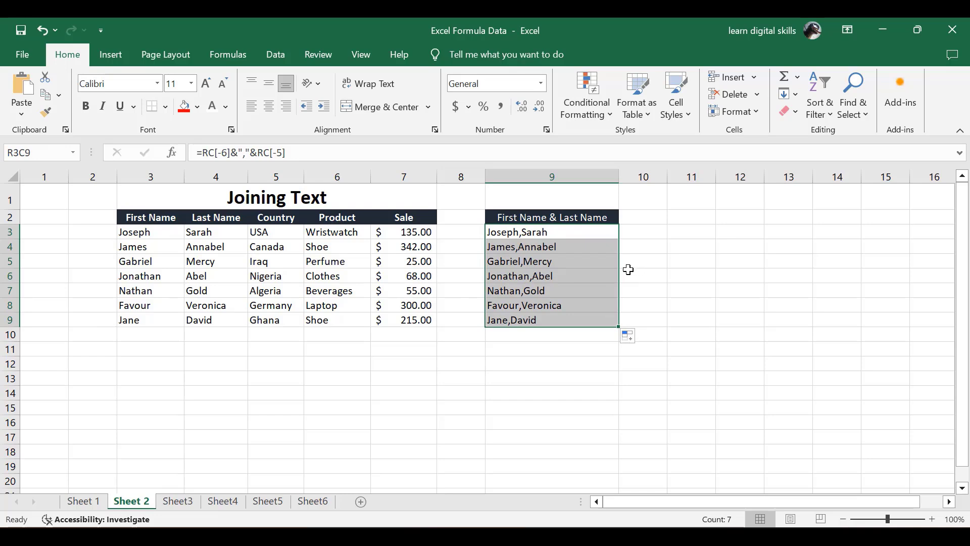
{"action": "key", "text": "ctrl+Page_Down"}
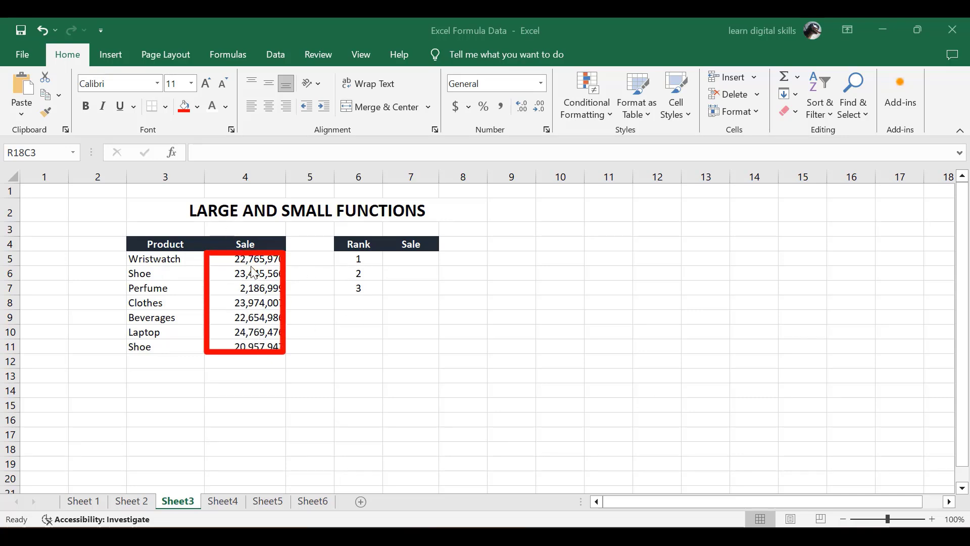
Enter =LARGE(RC[-3]:R[6]C[-3],RC[-1]:R[2]C[-1]) in the rank 1 Sale cell to find the largest sale
{"action": "left_click", "coordinate": [394, 261]}
{"action": "left_click", "coordinate": [394, 262]}
{"action": "type", "text": "=larg"}
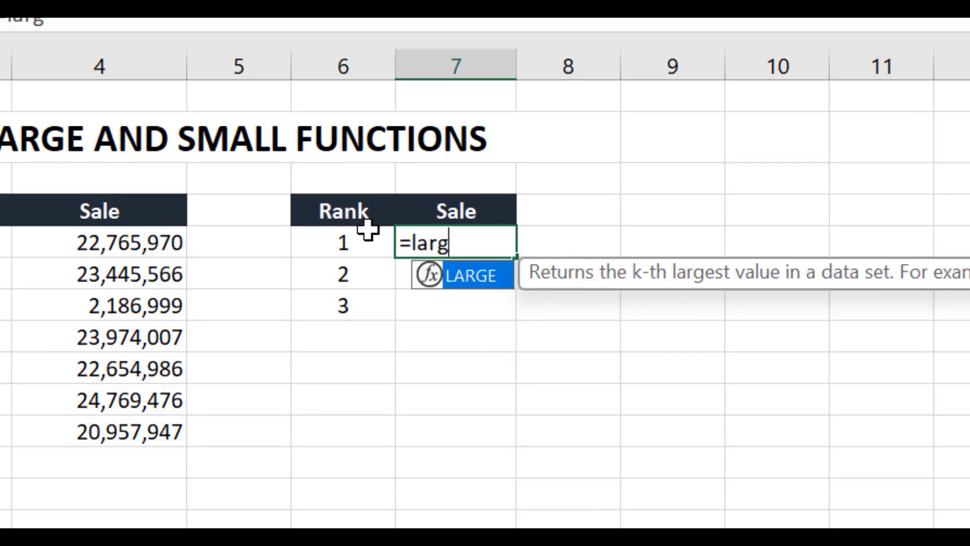
{"action": "key", "text": "Tab"}
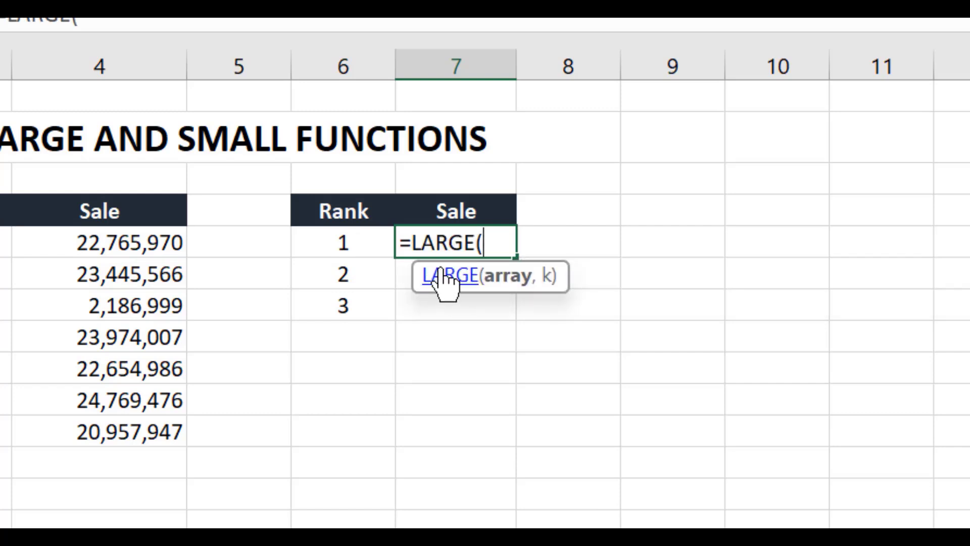
{"action": "left_click", "coordinate": [112, 246]}
{"action": "left_click_drag", "start_coordinate": [112, 246], "coordinate": [141, 433]}
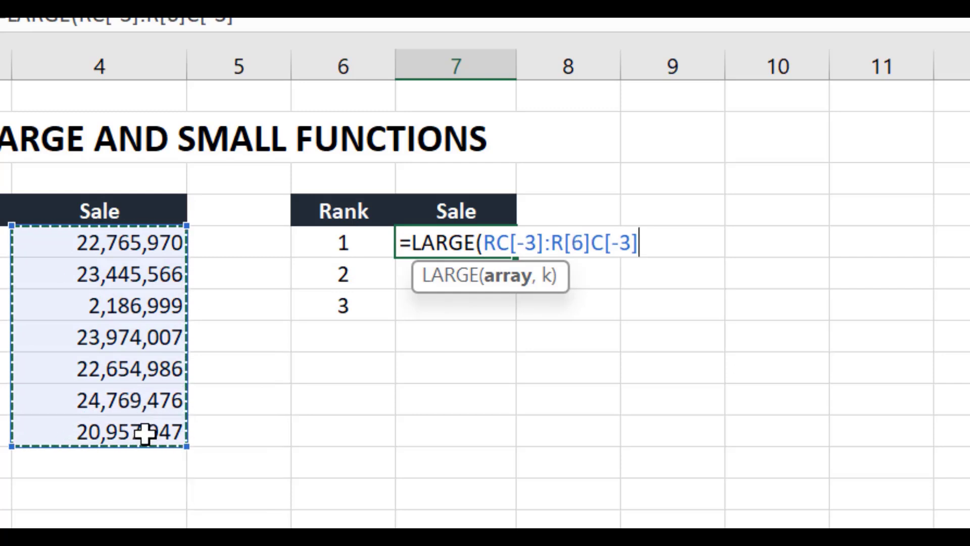
{"action": "type", "text": ","}
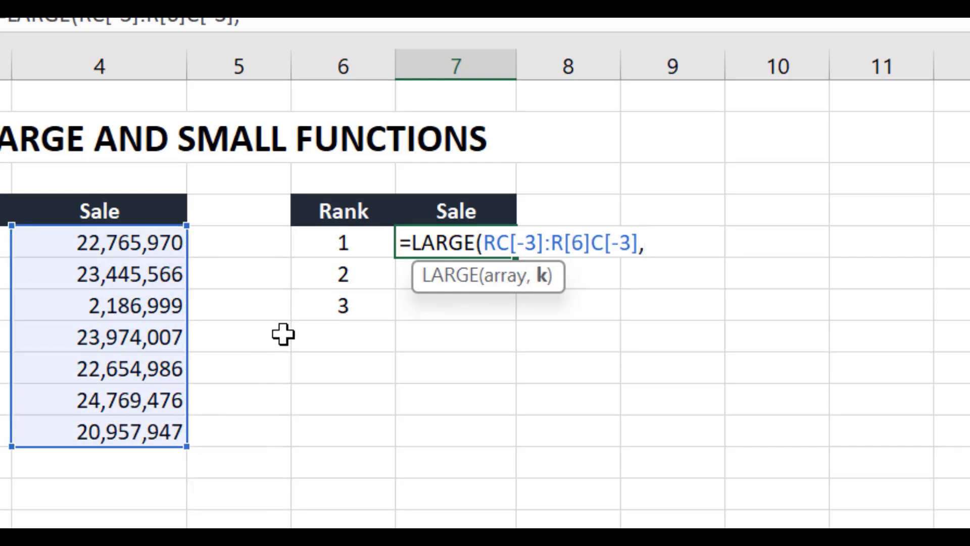
{"action": "left_click_drag", "start_coordinate": [345, 244], "coordinate": [362, 289]}
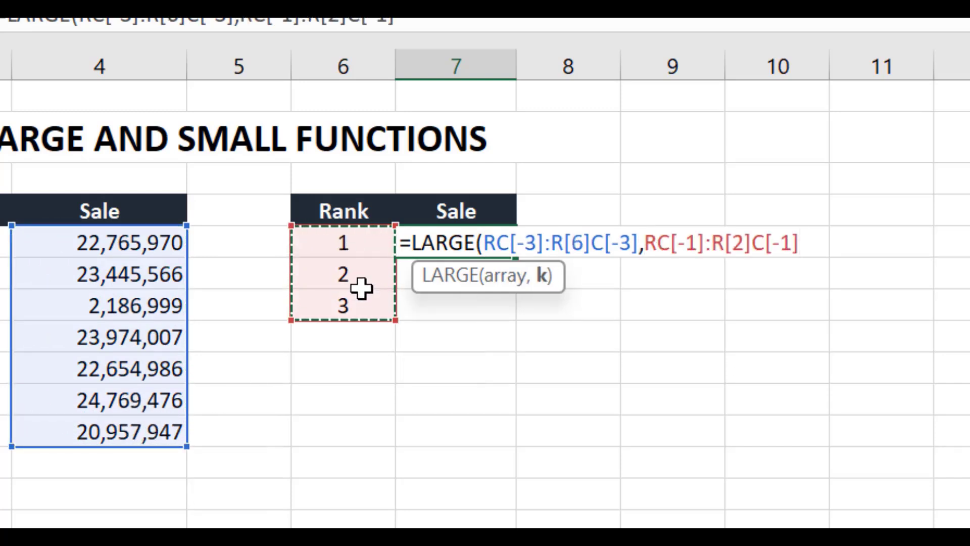
{"action": "type", "text": ")"}
{"action": "key", "text": "Return"}
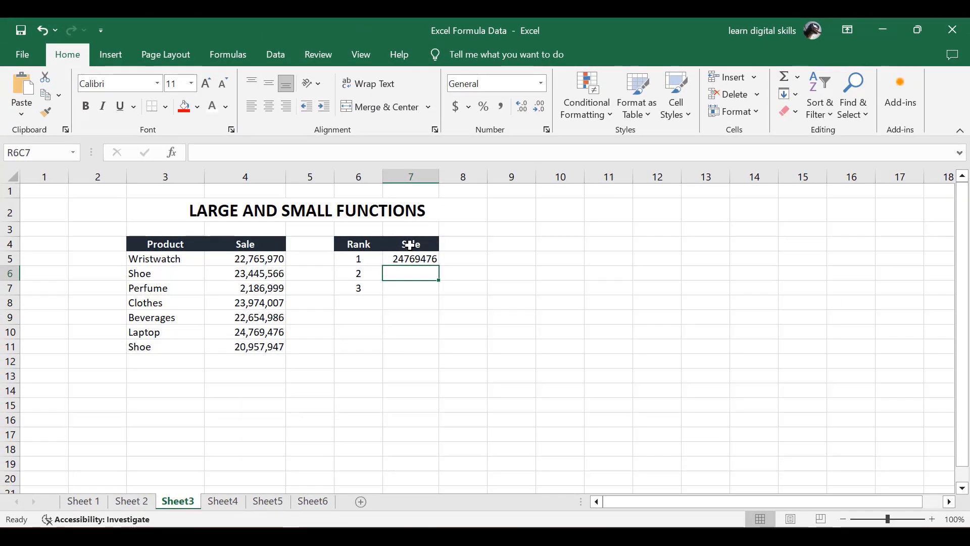
Fill the LARGE formula down to rank 3, and clear all three ranked Sale cells
{"action": "left_click", "coordinate": [409, 259]}
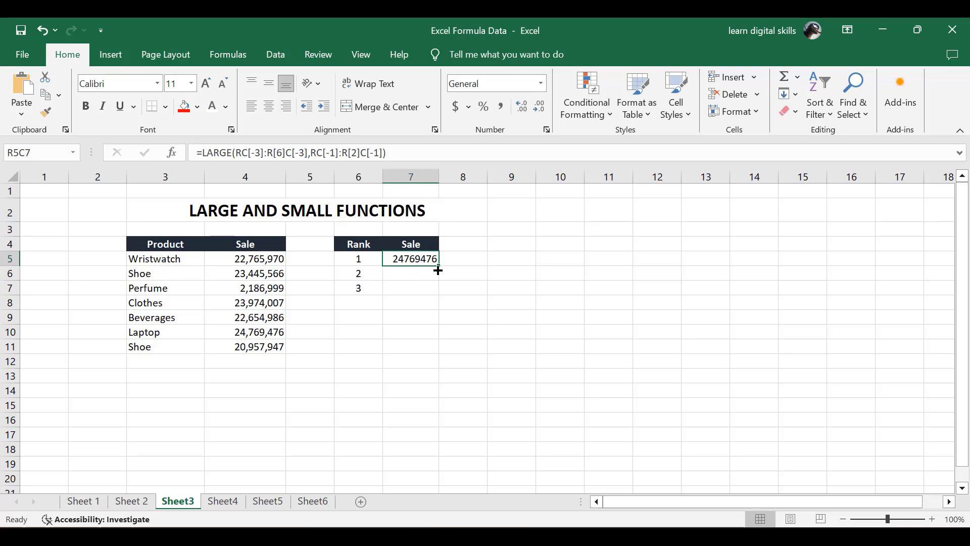
{"action": "left_click_drag", "start_coordinate": [440, 266], "coordinate": [441, 296]}
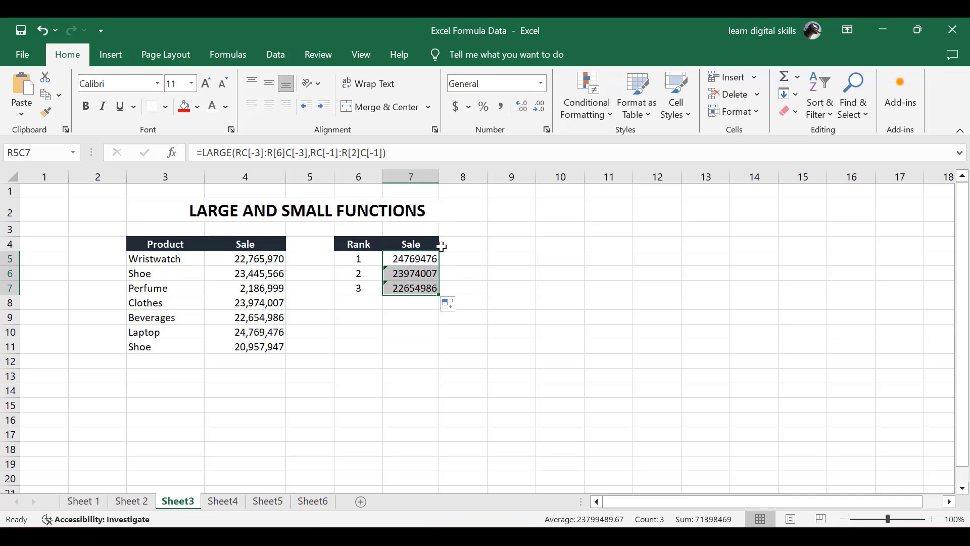
{"action": "left_click", "coordinate": [412, 261]}
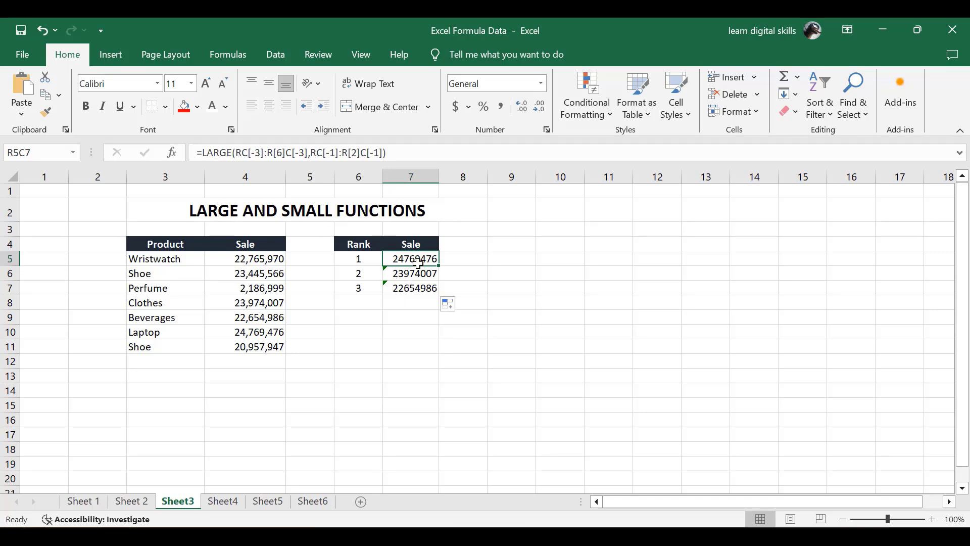
{"action": "left_click_drag", "start_coordinate": [424, 288], "coordinate": [406, 259]}
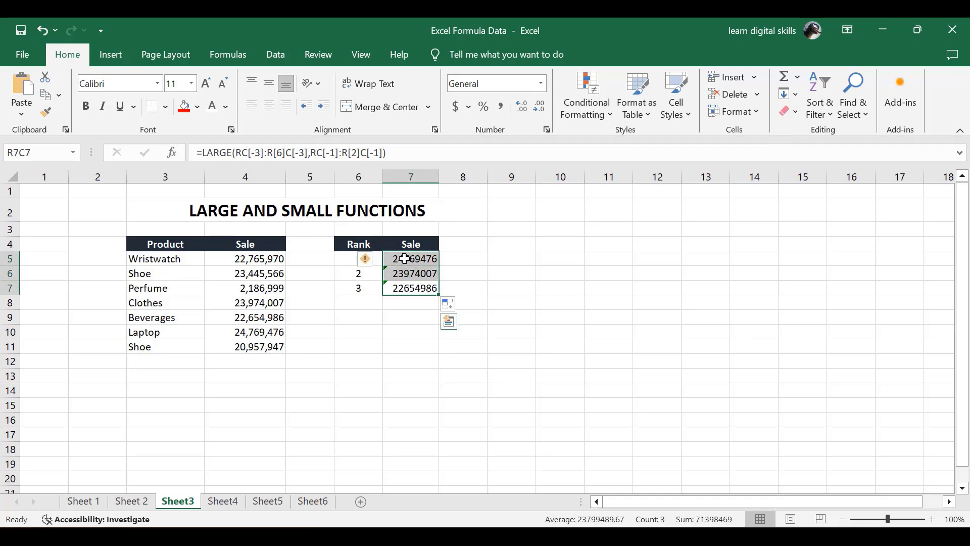
{"action": "key", "text": "Delete"}
Enter =SMALL(RC[-3]:R[6]C[-3],RC[-1]:R[2]C[-1]) in the rank 1 Sale cell to find the smallest sale
{"action": "left_click", "coordinate": [401, 258]}
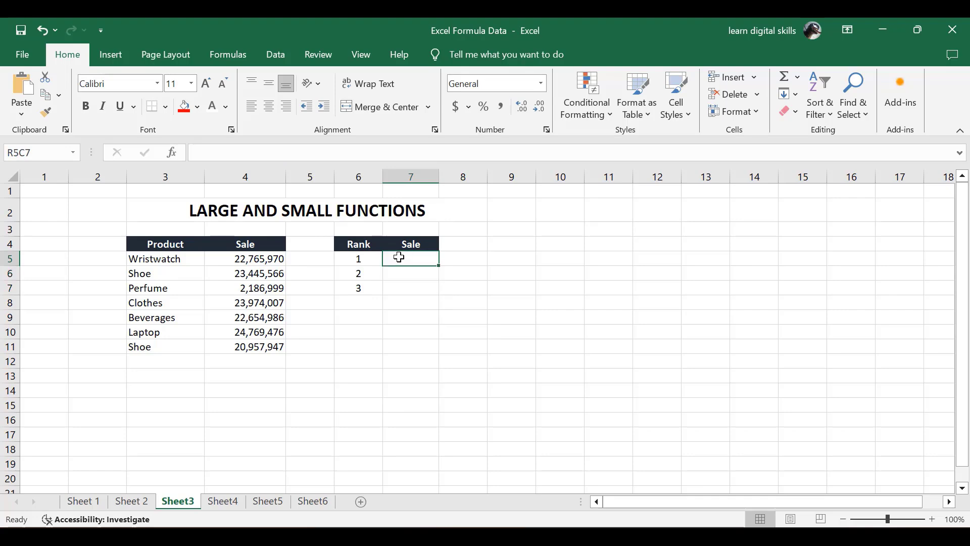
{"action": "type", "text": "=s"}
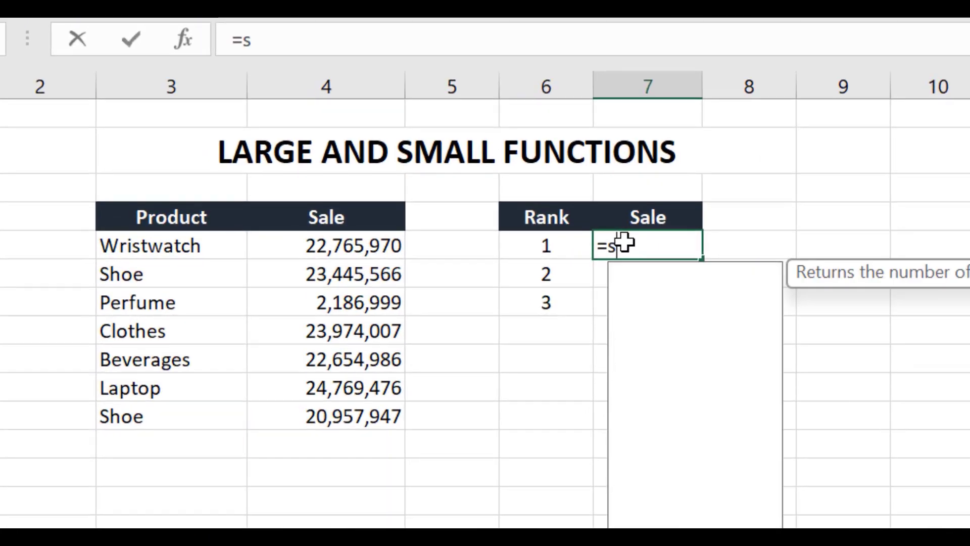
{"action": "type", "text": "ma"}
{"action": "key", "text": "Tab"}
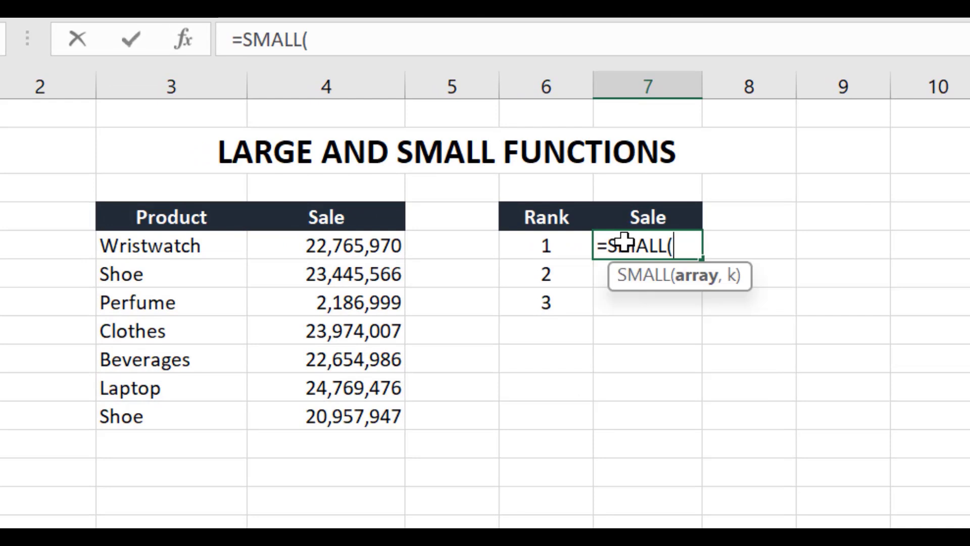
{"action": "left_click_drag", "start_coordinate": [380, 242], "coordinate": [359, 418]}
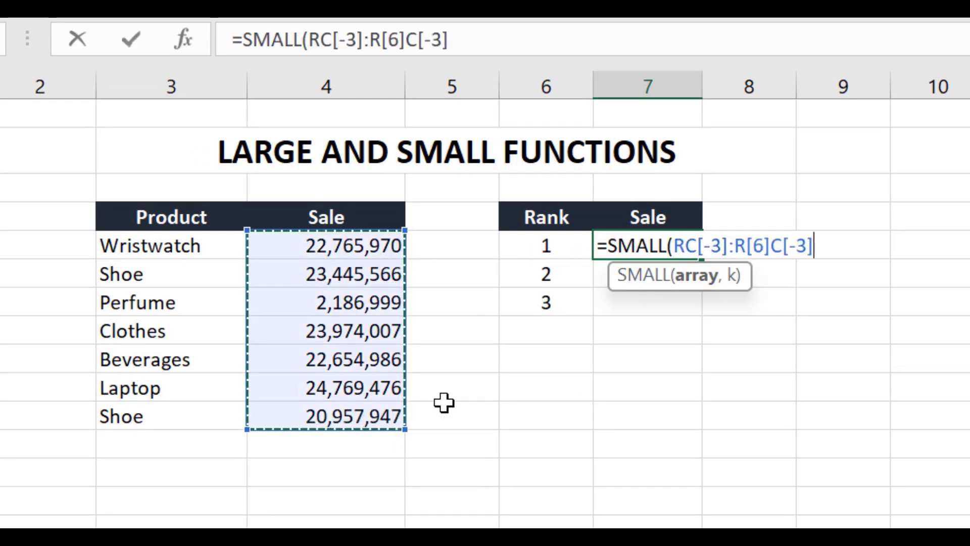
{"action": "type", "text": ","}
{"action": "left_click_drag", "start_coordinate": [565, 250], "coordinate": [571, 302]}
{"action": "key", "text": "Return"}
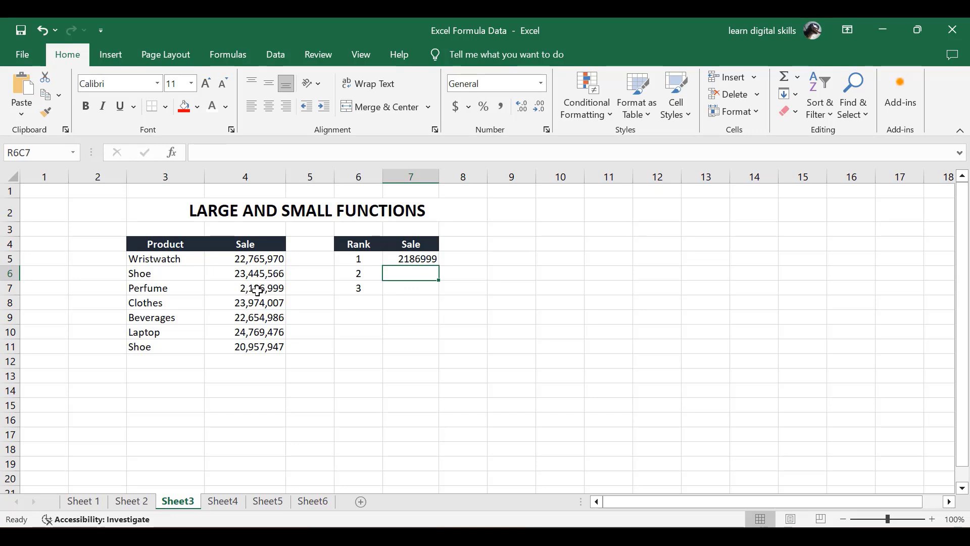
Fill the SMALL formula down to rank 3 and switch to Sheet4
{"action": "left_click", "coordinate": [425, 260]}
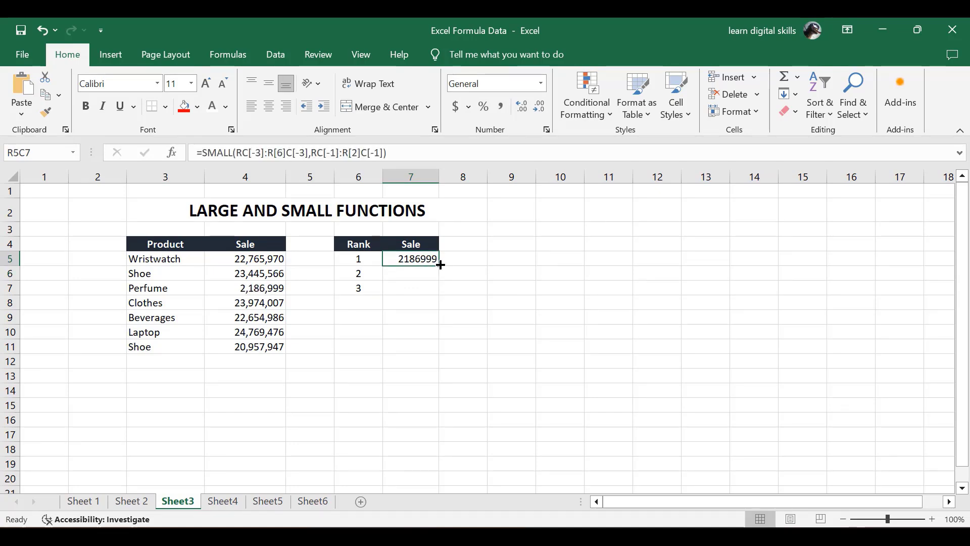
{"action": "left_click_drag", "start_coordinate": [439, 266], "coordinate": [440, 291]}
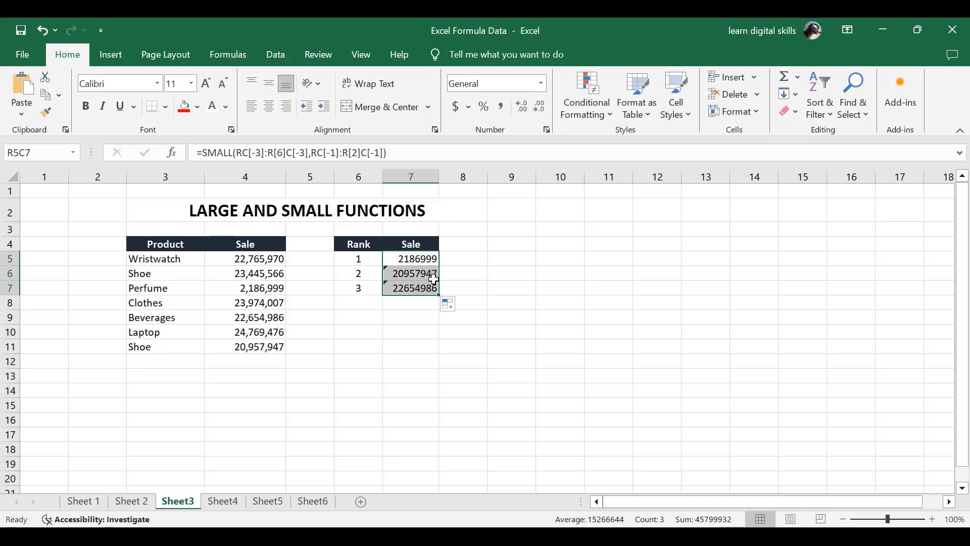
{"action": "key", "text": "ctrl+Page_Down"}
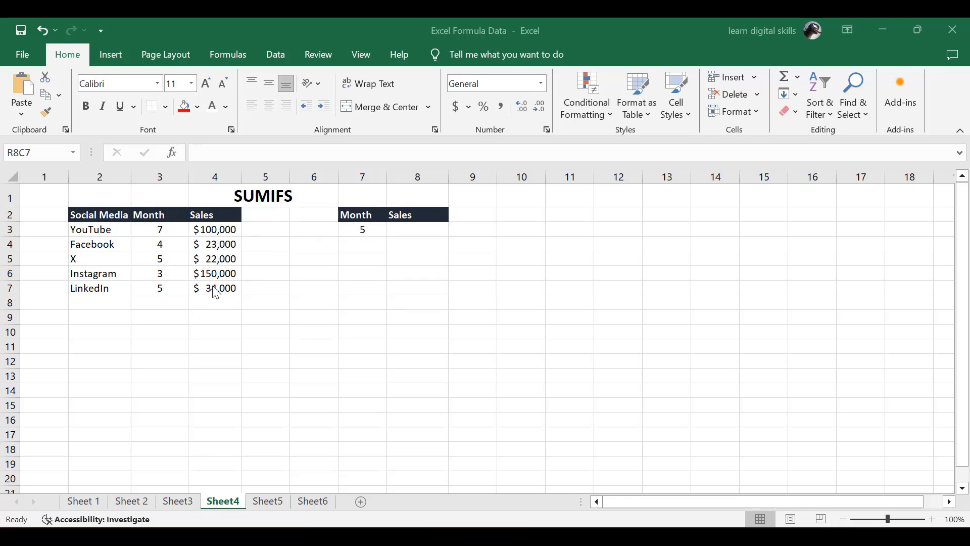
Total the sales for month 5 by entering =SUMIFS(RC[-4]:R[4]C[-4],RC[-5]:R[4]C[-5],RC[-1]) in row 3, column 8
{"action": "left_click", "coordinate": [397, 228]}
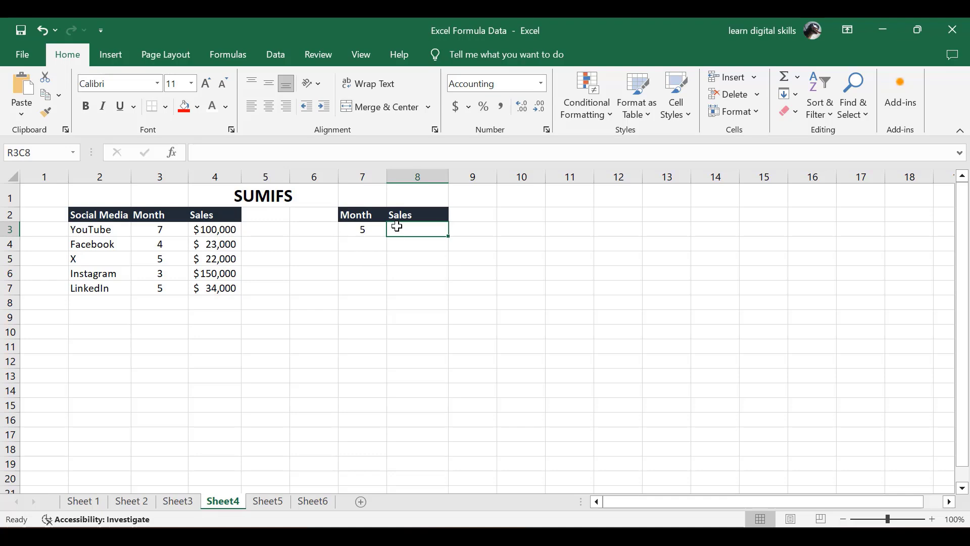
{"action": "type", "text": "="}
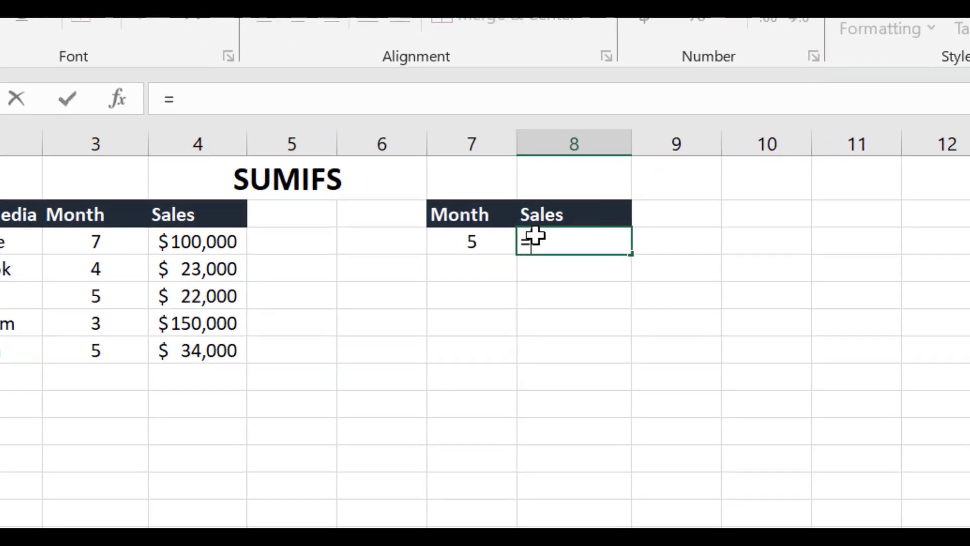
{"action": "type", "text": "sum"}
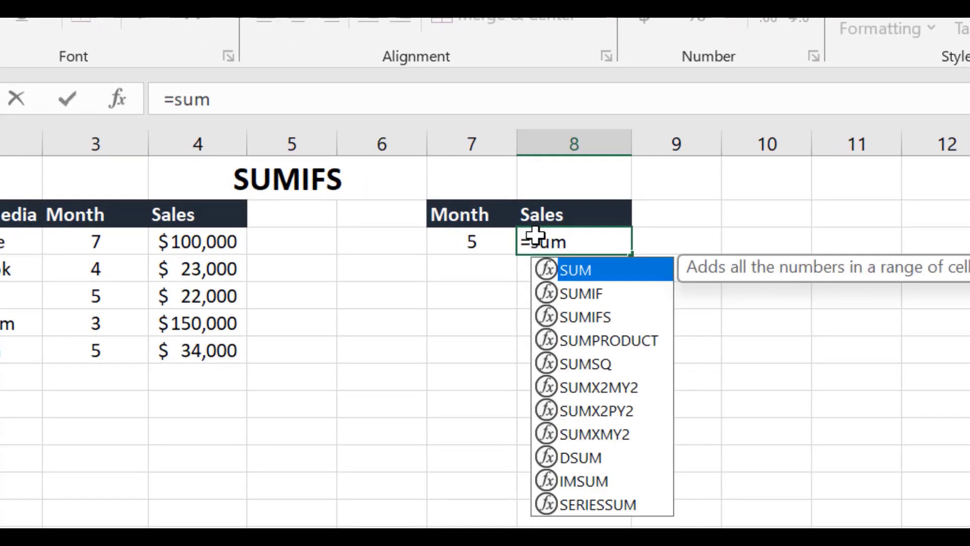
{"action": "left_click", "coordinate": [599, 296]}
{"action": "left_click", "coordinate": [600, 318]}
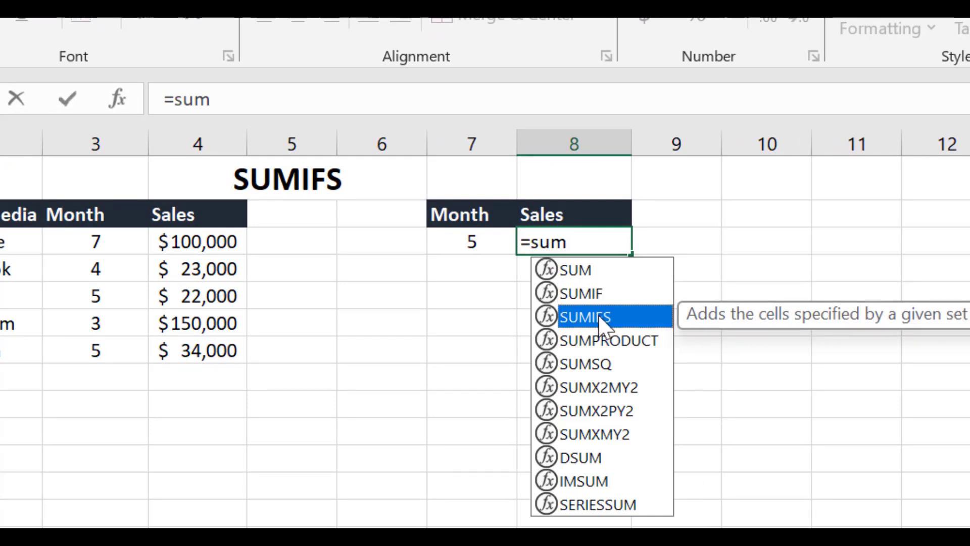
{"action": "double_click", "coordinate": [601, 318]}
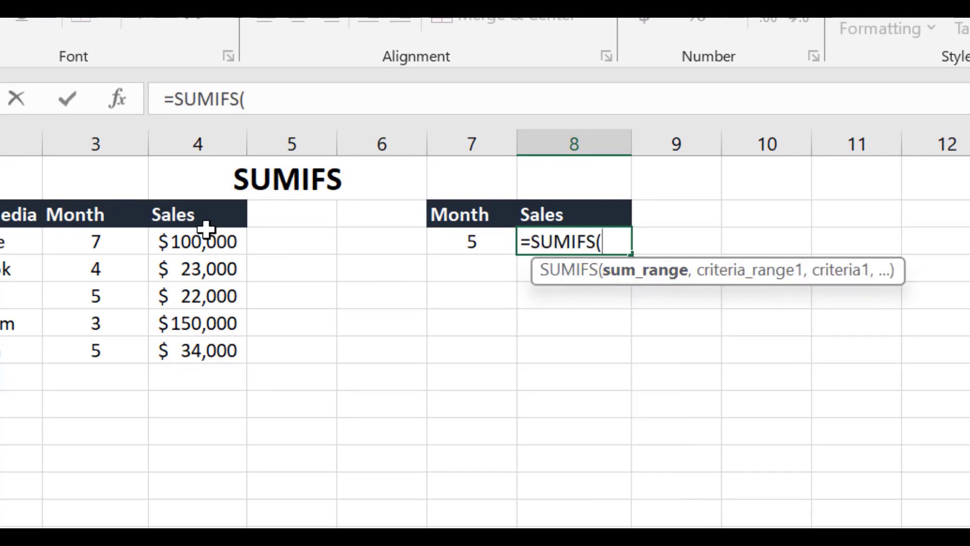
{"action": "left_click_drag", "start_coordinate": [195, 237], "coordinate": [216, 343]}
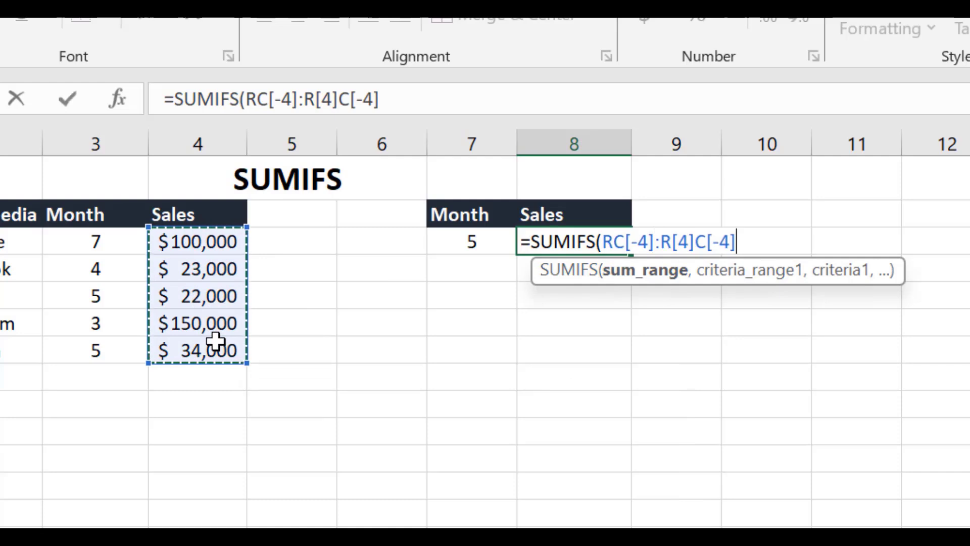
{"action": "type", "text": ","}
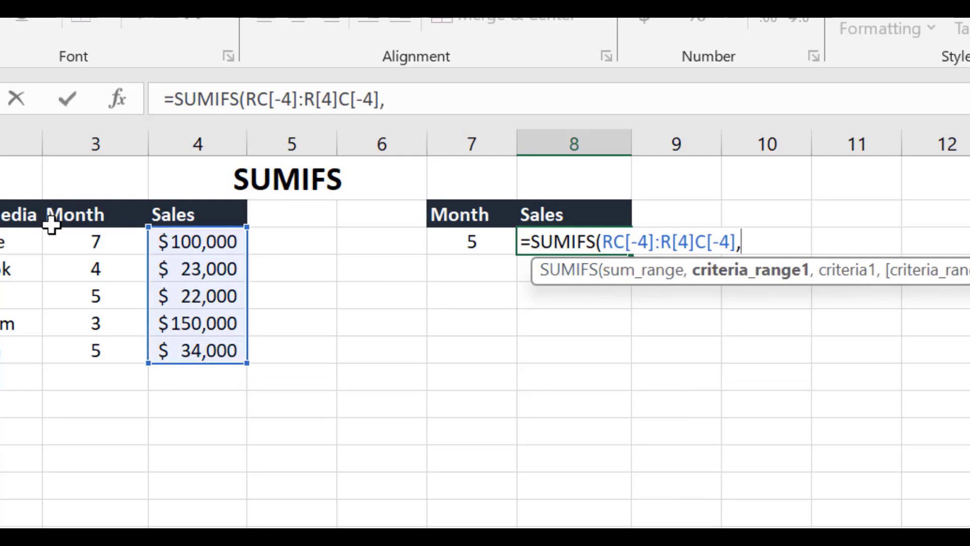
{"action": "left_click_drag", "start_coordinate": [89, 240], "coordinate": [126, 342]}
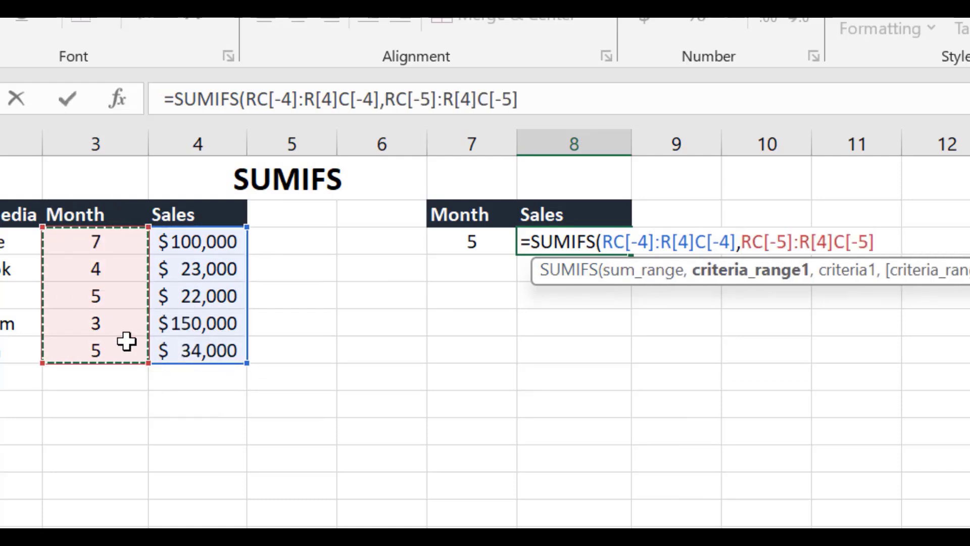
{"action": "type", "text": ","}
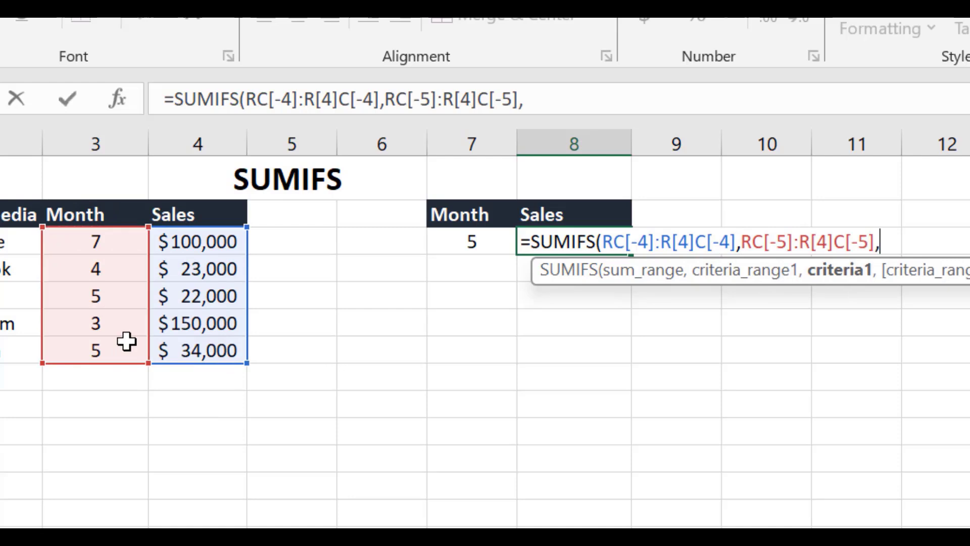
{"action": "left_click", "coordinate": [476, 241]}
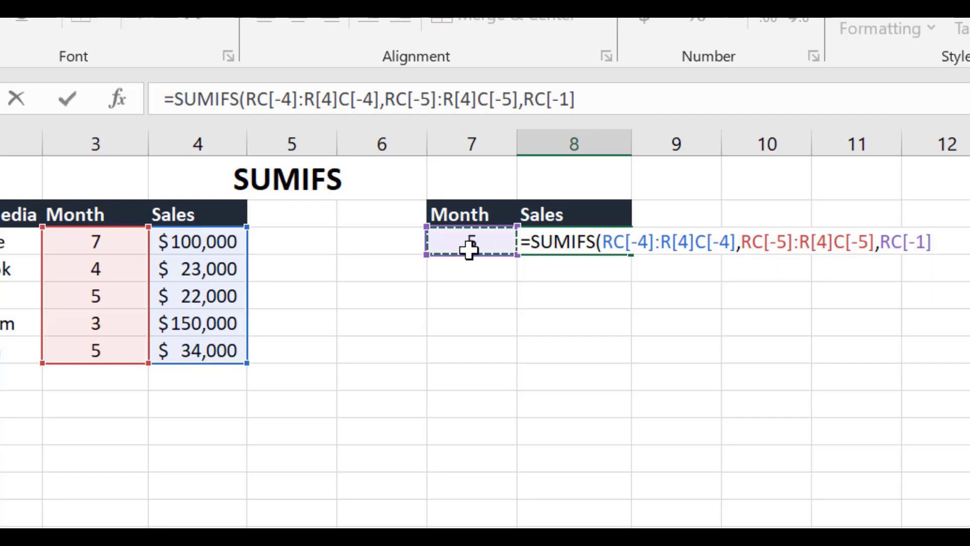
{"action": "key", "text": "Return"}
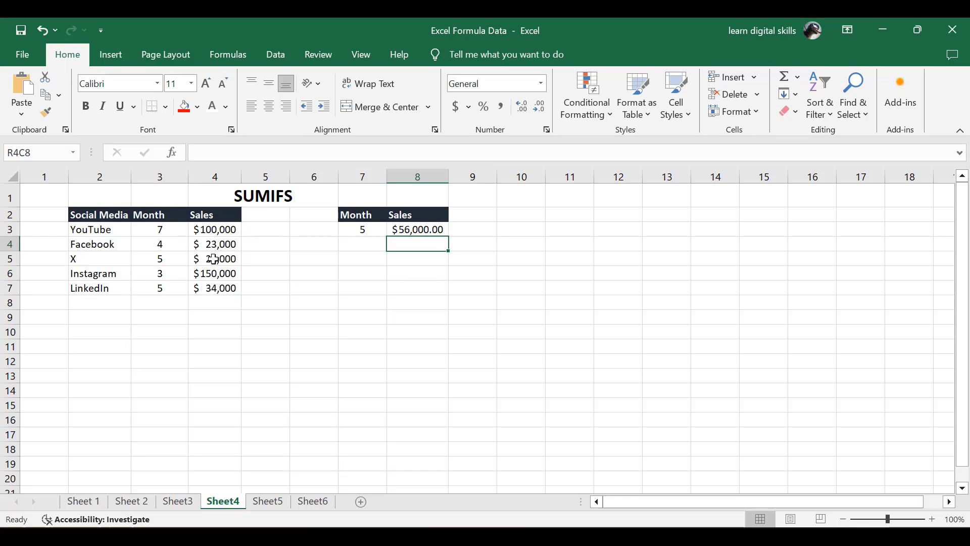
Set the SUMIFS Month criterion in row 3, column 7 to 7 and autofit the width of column 8
{"action": "left_click", "coordinate": [411, 229]}
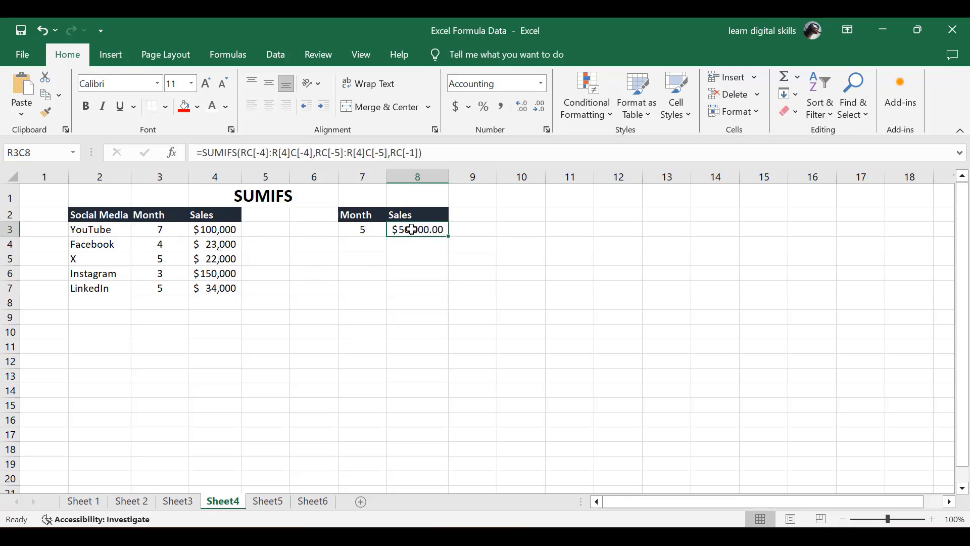
{"action": "left_click", "coordinate": [364, 231]}
{"action": "double_click", "coordinate": [364, 232]}
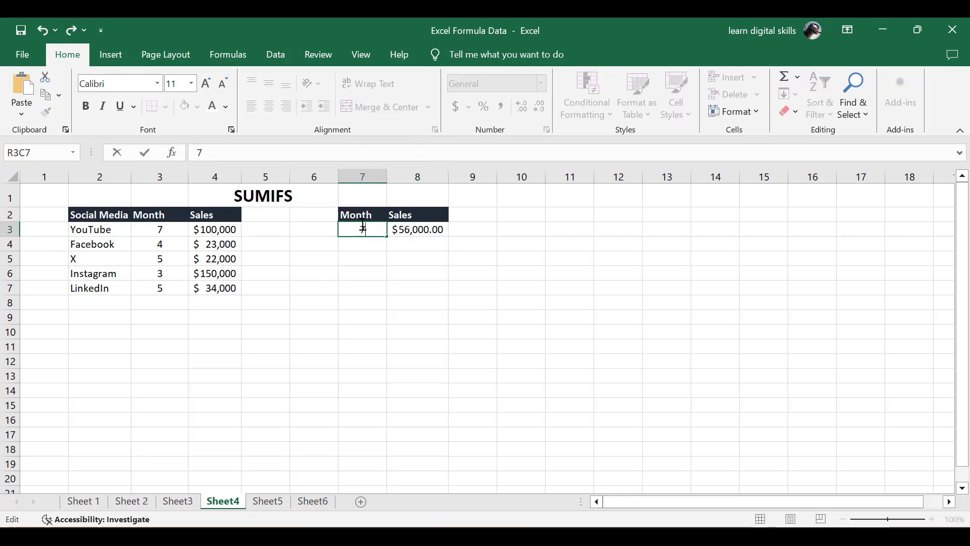
{"action": "type", "text": "7"}
{"action": "key", "text": "Return"}
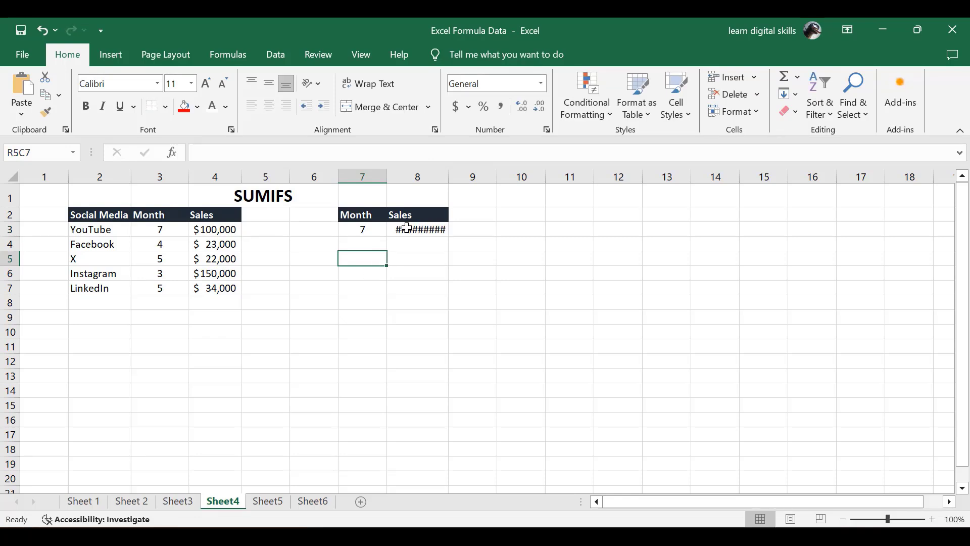
{"action": "left_click", "coordinate": [405, 230]}
{"action": "double_click", "coordinate": [448, 177]}
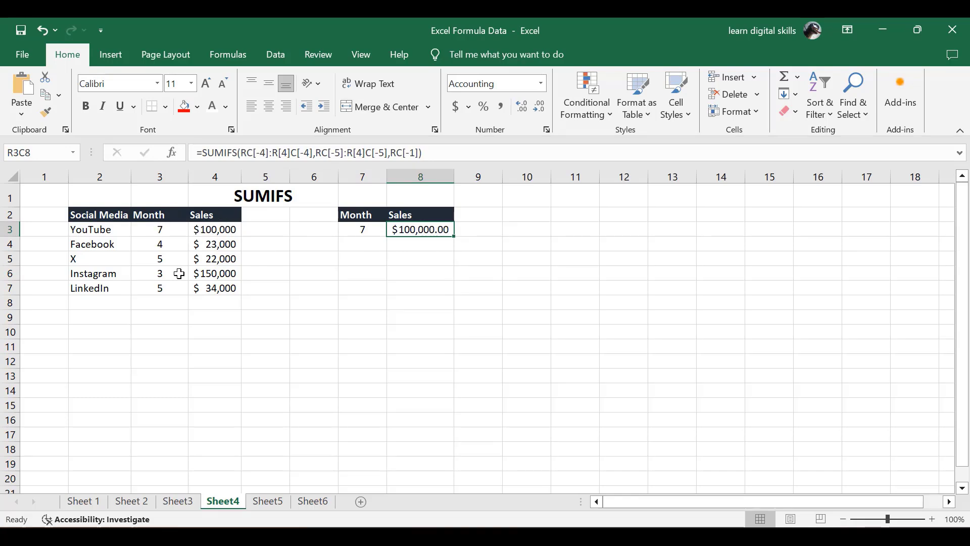
Set Instagram's month to 7 in the source table and switch to Sheet5
{"action": "left_click", "coordinate": [162, 274]}
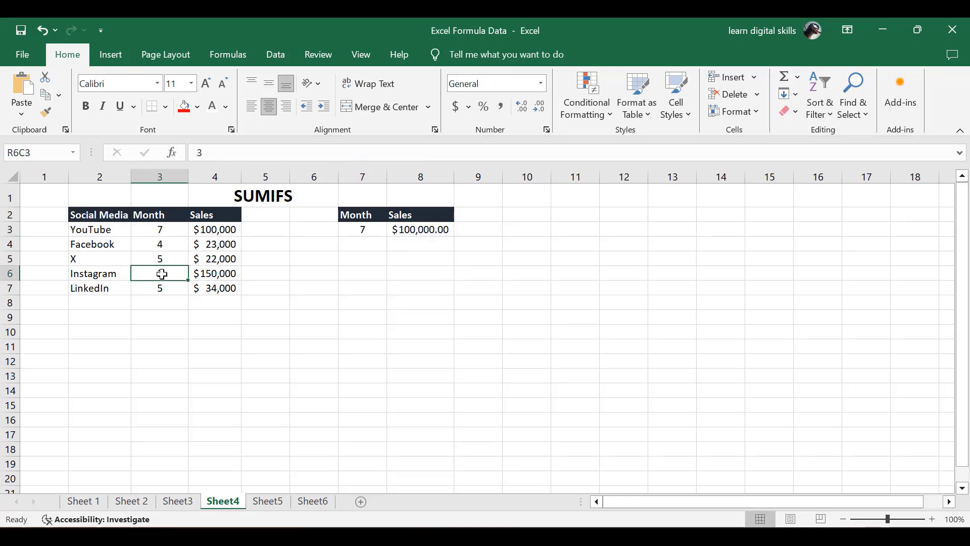
{"action": "type", "text": "7"}
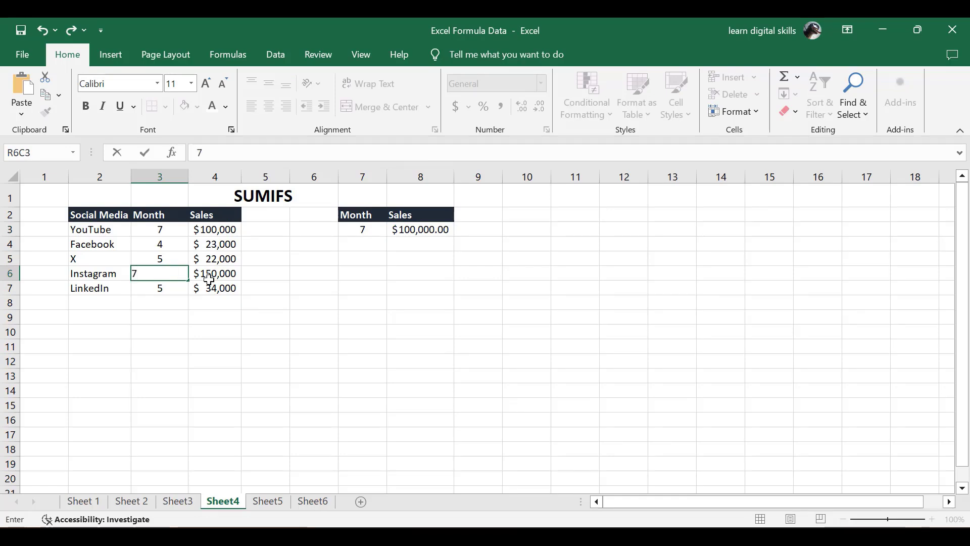
{"action": "left_click", "coordinate": [180, 327]}
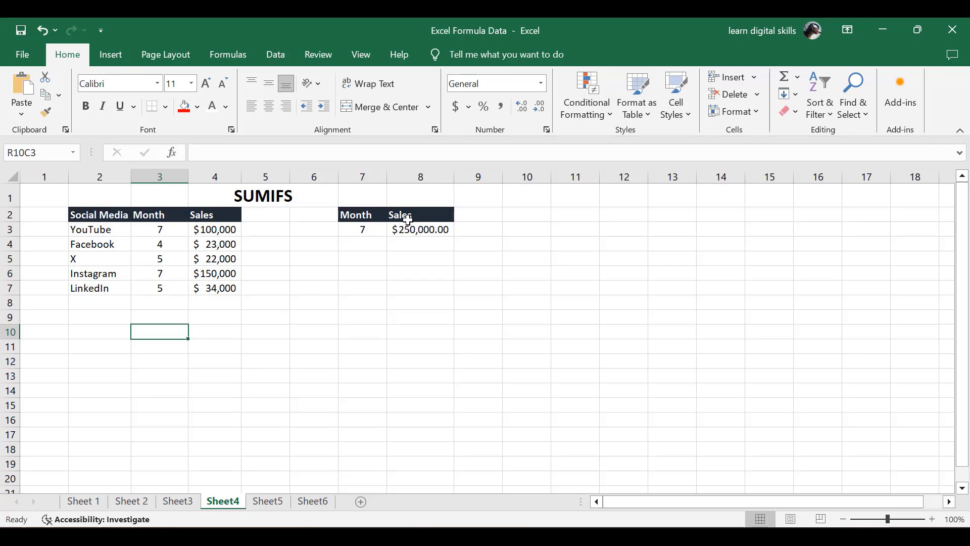
{"action": "key", "text": "ctrl+Page_Down"}
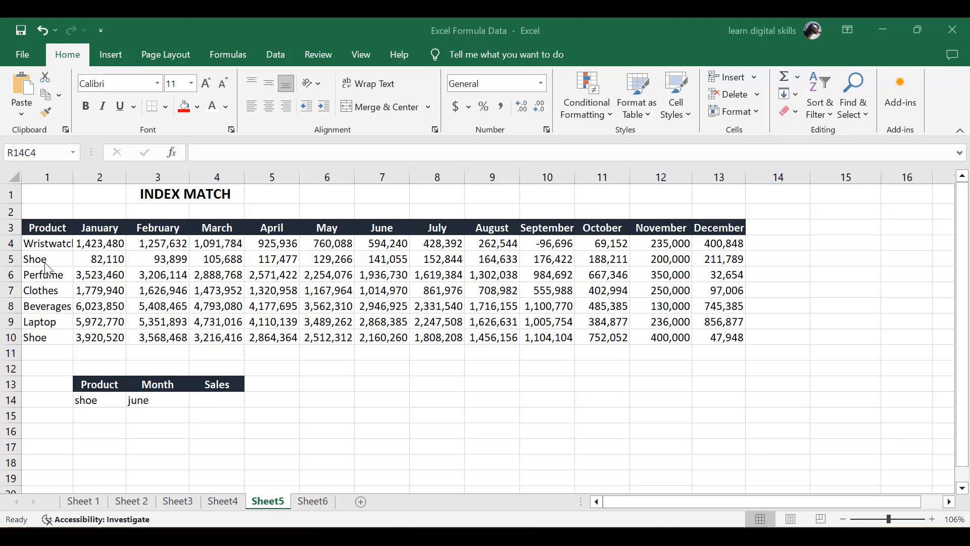
In the Sales cell at row 14, column 4, begin an INDEX formula with the January-to-December sales figures, R[-10]C[-2]:R[-4]C[9], as its array
{"action": "left_click", "coordinate": [211, 400]}
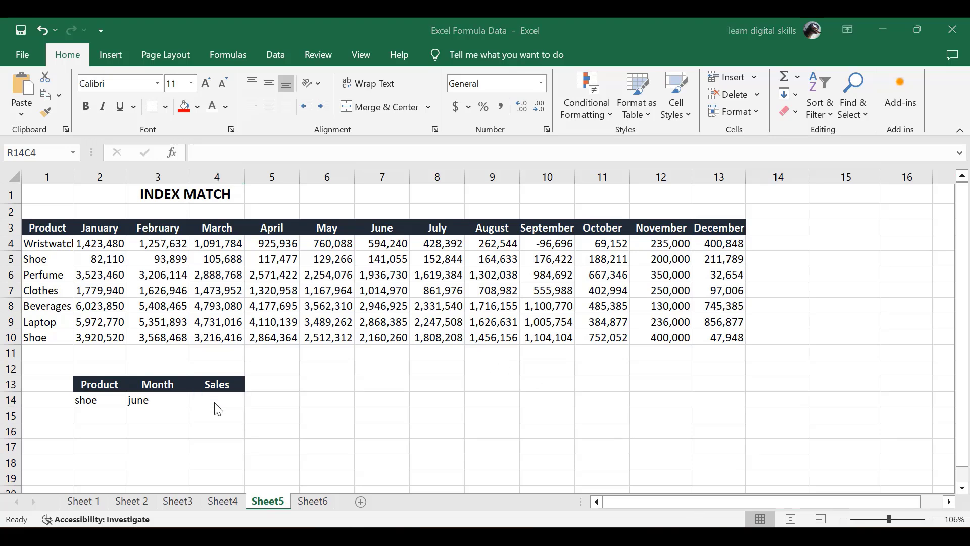
{"action": "double_click", "coordinate": [212, 400]}
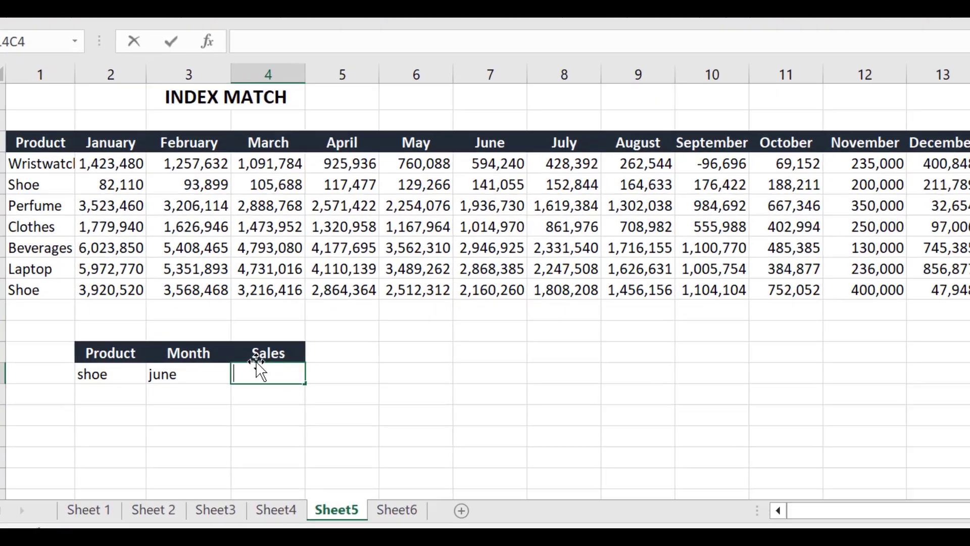
{"action": "type", "text": "="}
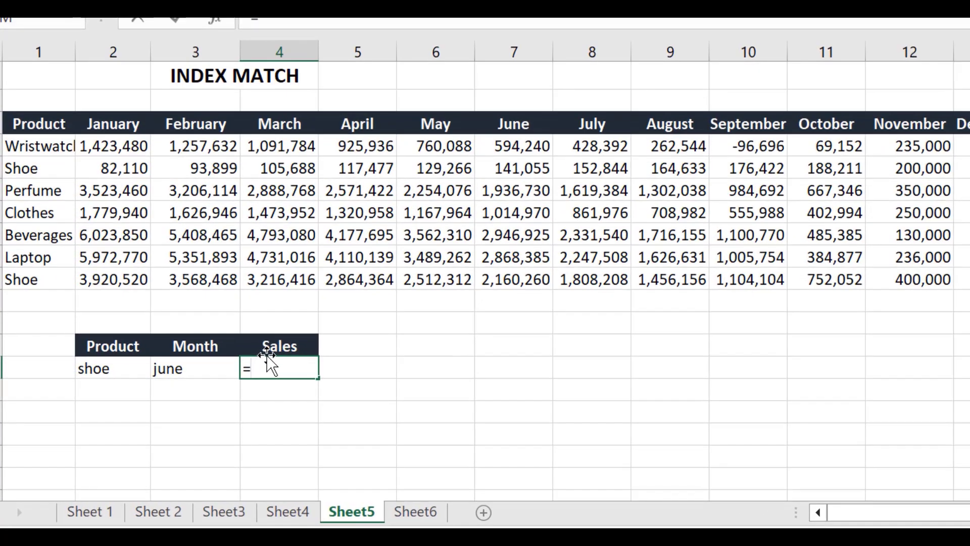
{"action": "type", "text": "ind"}
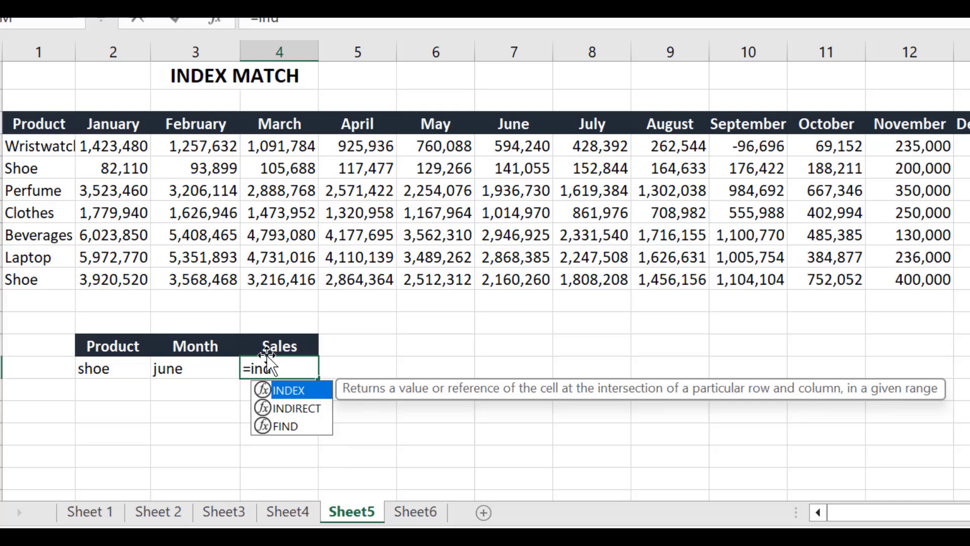
{"action": "key", "text": "Tab"}
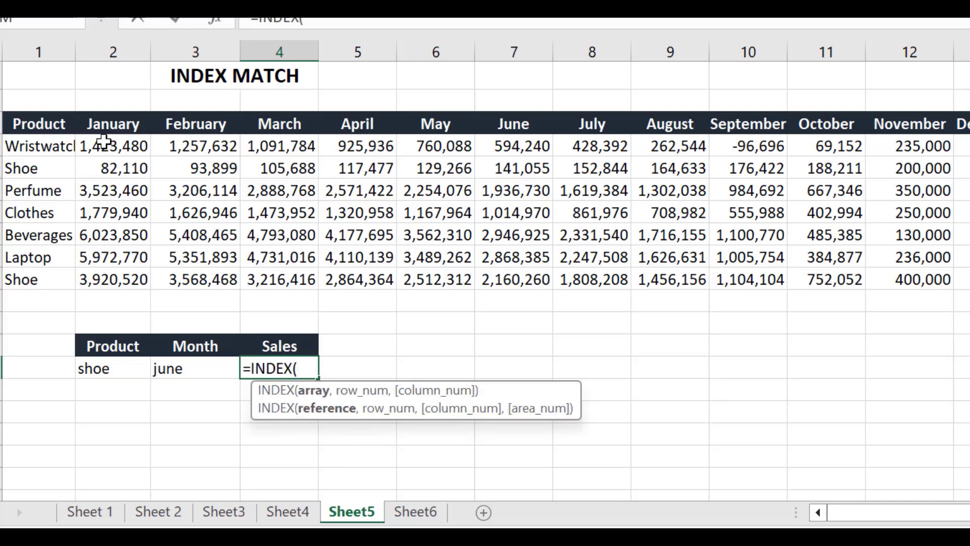
{"action": "left_click", "coordinate": [99, 146]}
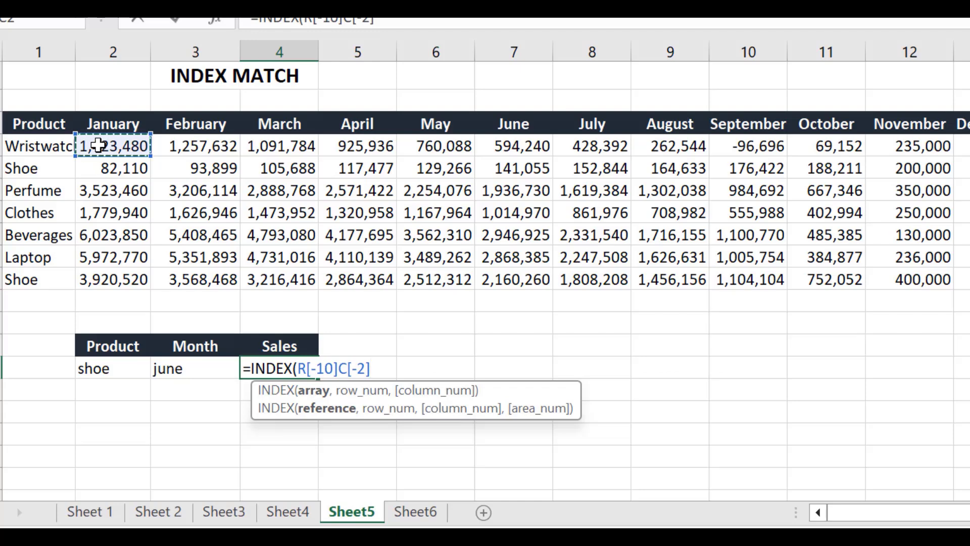
{"action": "key", "text": "ctrl+shift+Down"}
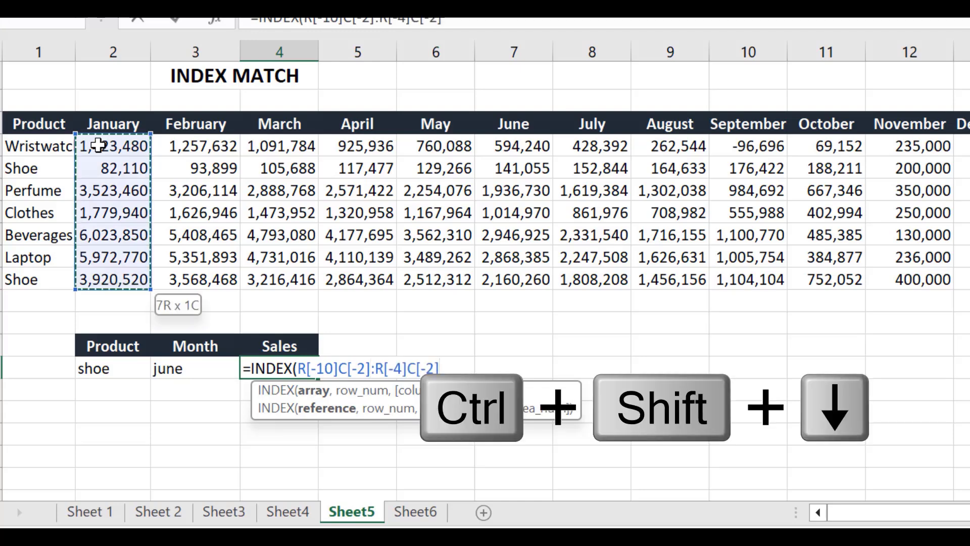
{"action": "key", "text": "ctrl+shift+Right"}
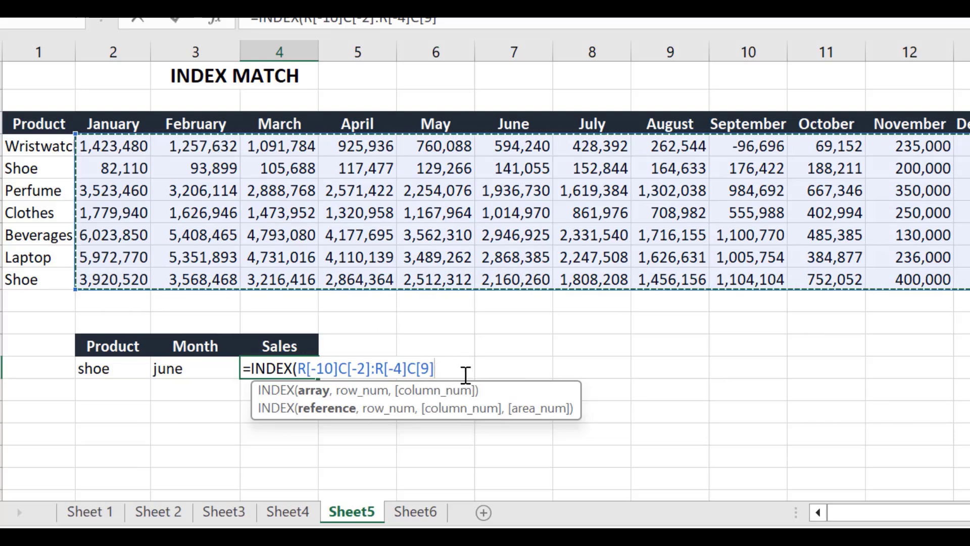
{"action": "type", "text": ","}
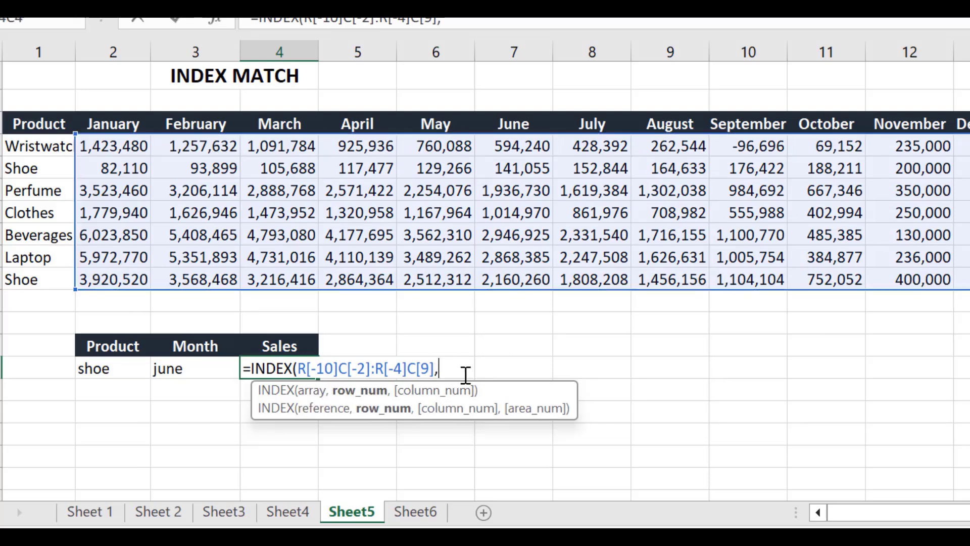
Add MATCH(RC[-2],R[-10]C[-3]:R[-4]C[-3],0) as the INDEX row number to find the lookup product by exact match
{"action": "type", "text": "matc"}
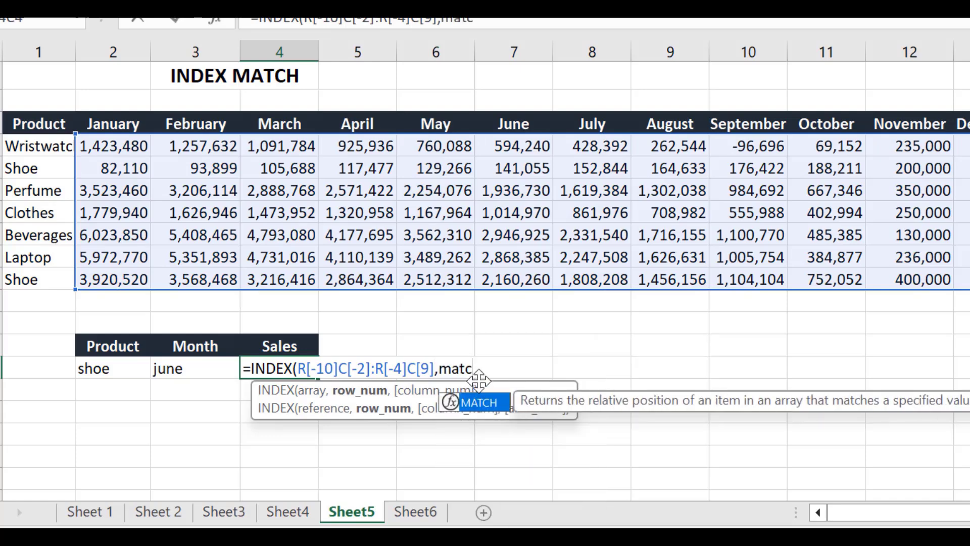
{"action": "key", "text": "Tab"}
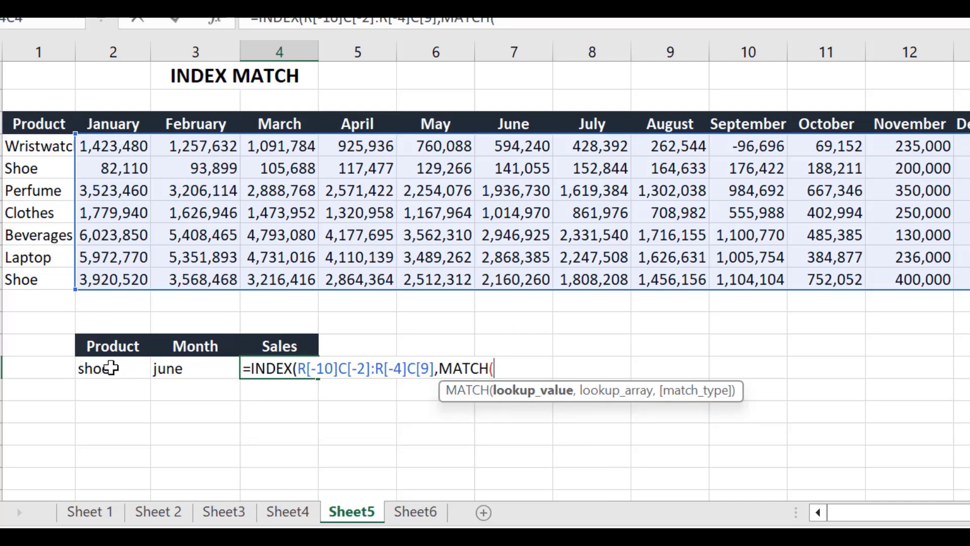
{"action": "left_click", "coordinate": [110, 370]}
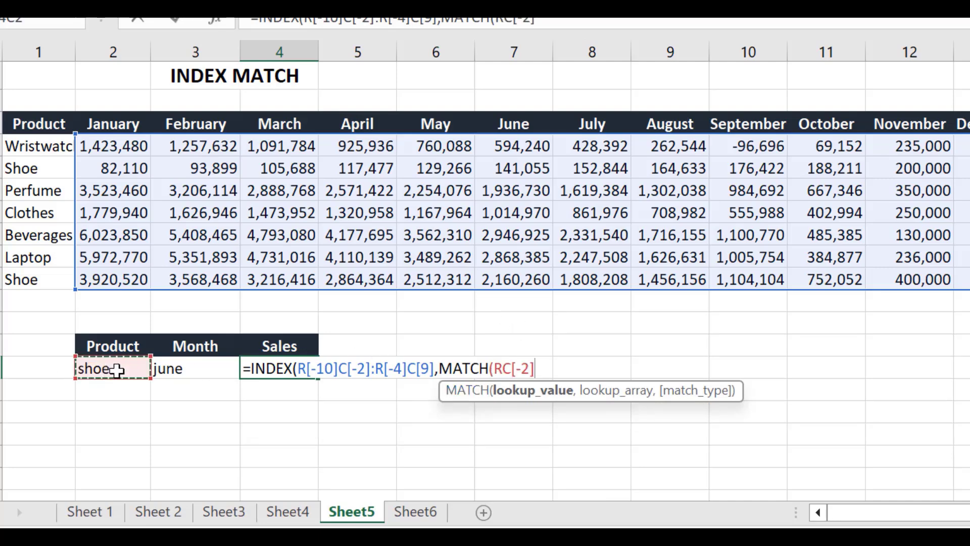
{"action": "type", "text": ","}
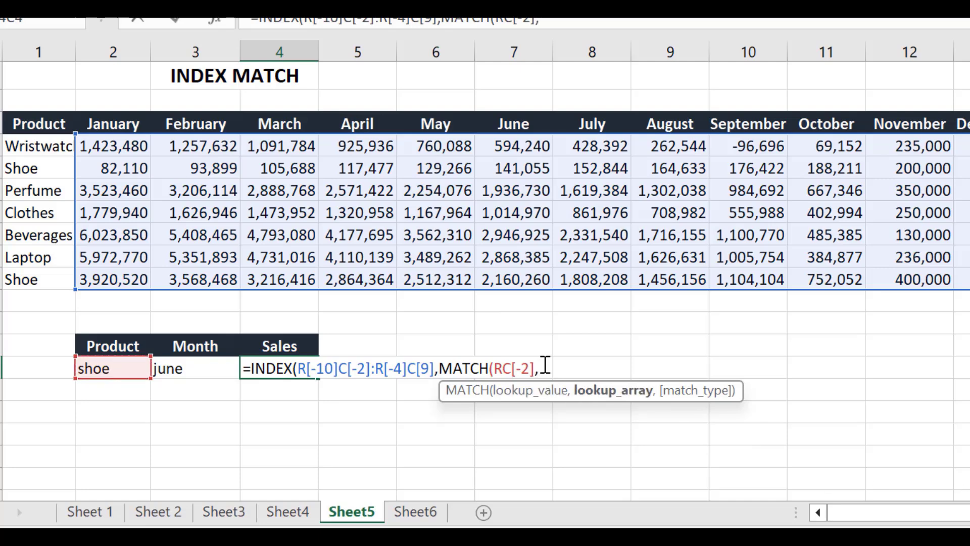
{"action": "left_click_drag", "start_coordinate": [37, 143], "coordinate": [53, 277]}
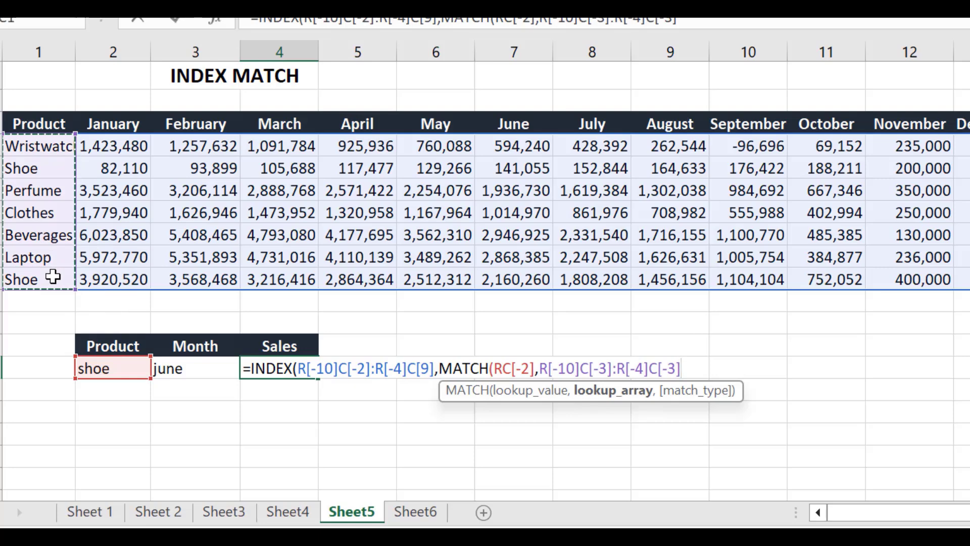
{"action": "type", "text": ","}
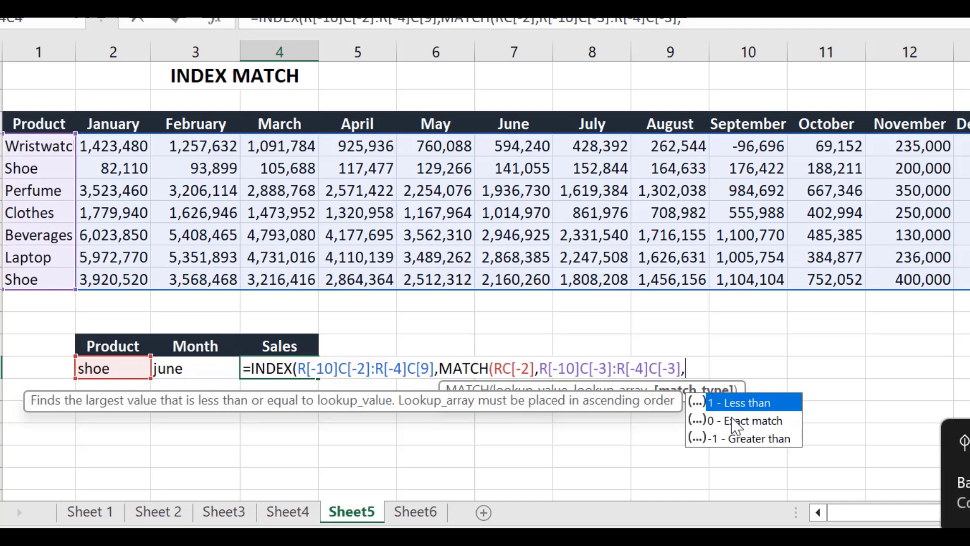
{"action": "left_click", "coordinate": [733, 420]}
{"action": "double_click", "coordinate": [735, 423]}
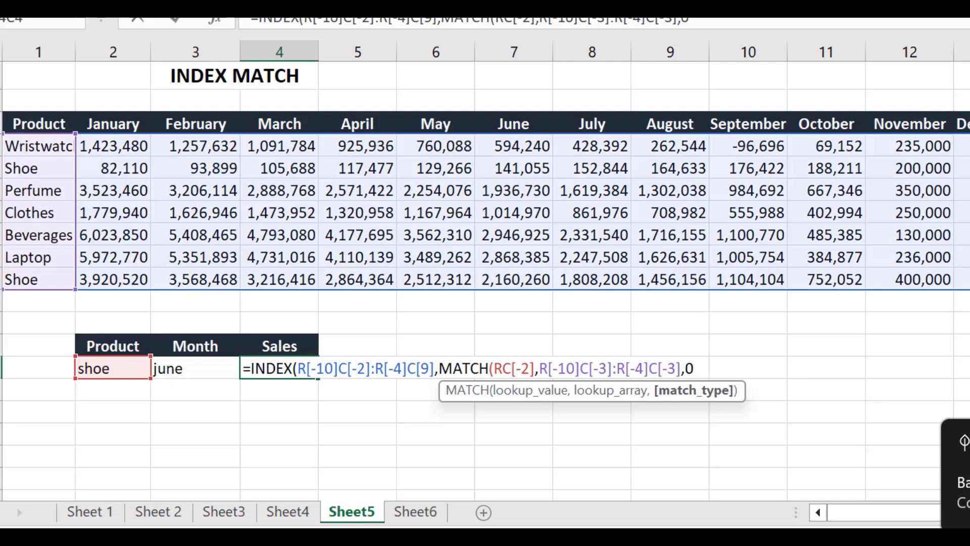
{"action": "type", "text": ")"}
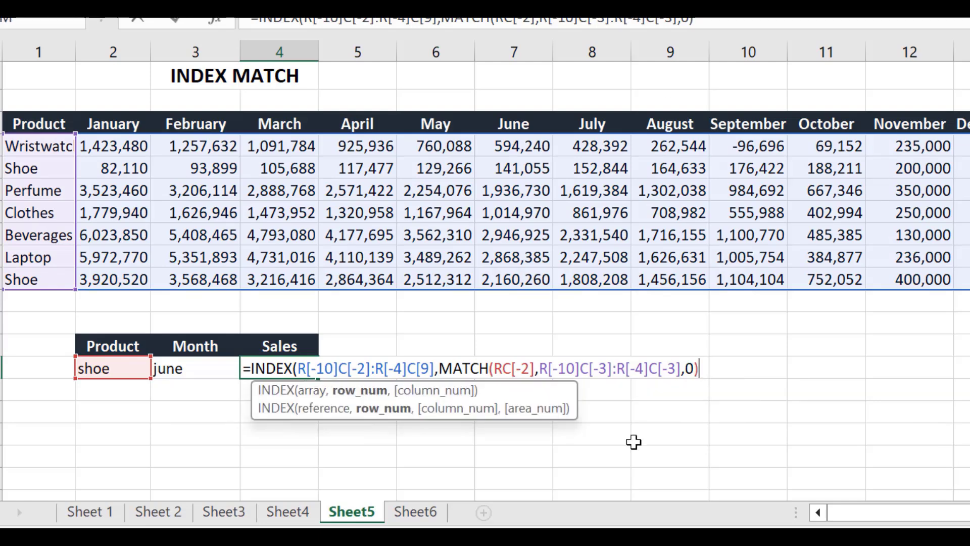
{"action": "type", "text": ","}
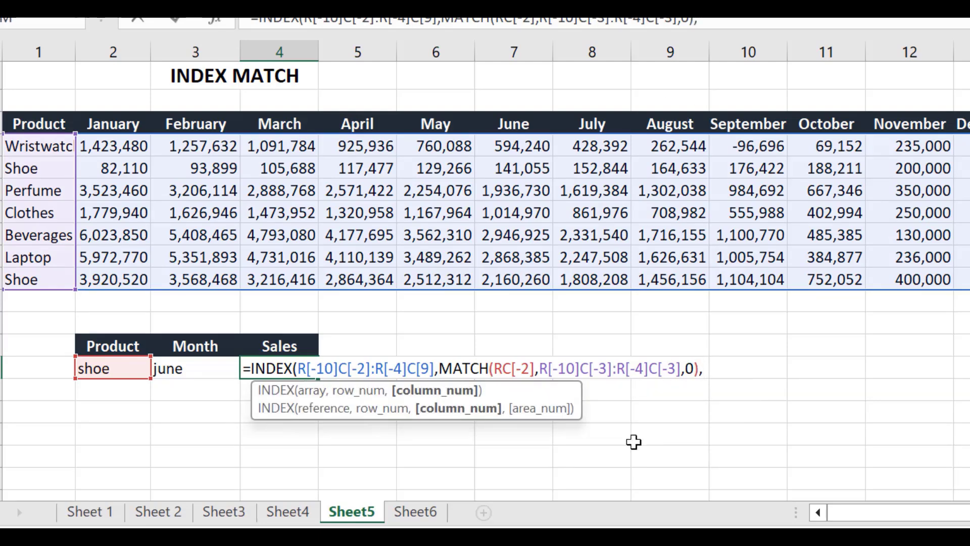
Add MATCH(RC[-1],R[-11]C[-2]:R[-11]C[9],0) as the INDEX column number to find the lookup month, and complete the formula
{"action": "type", "text": "mat"}
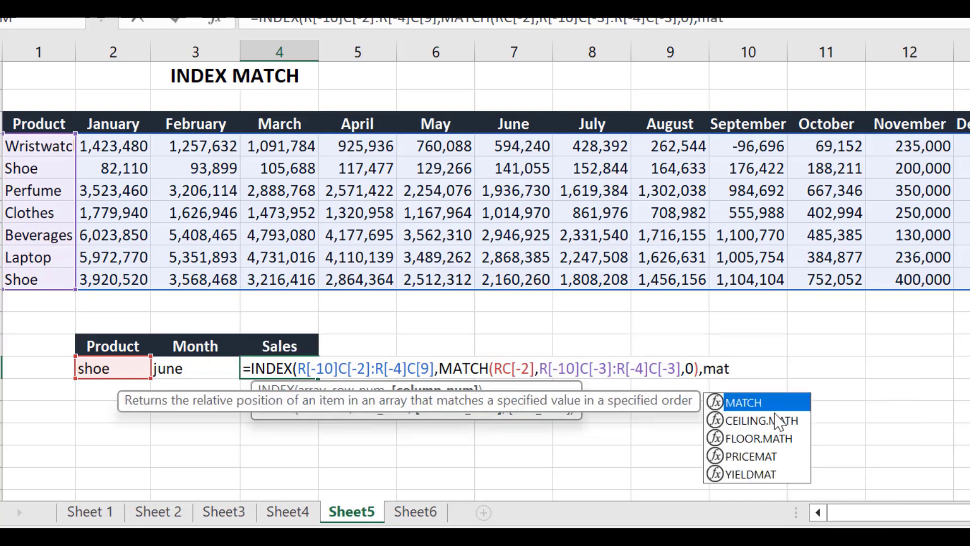
{"action": "double_click", "coordinate": [748, 404]}
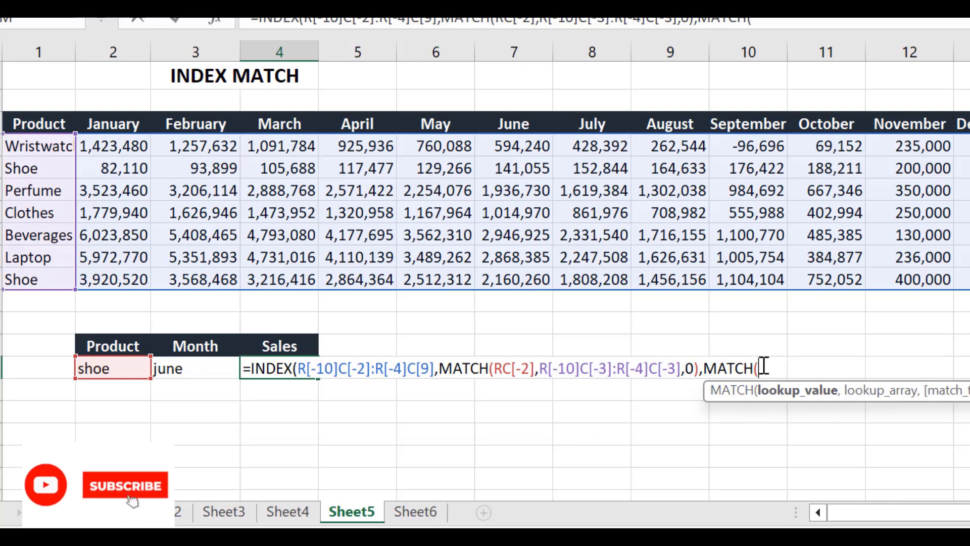
{"action": "left_click", "coordinate": [188, 369]}
{"action": "type", "text": ","}
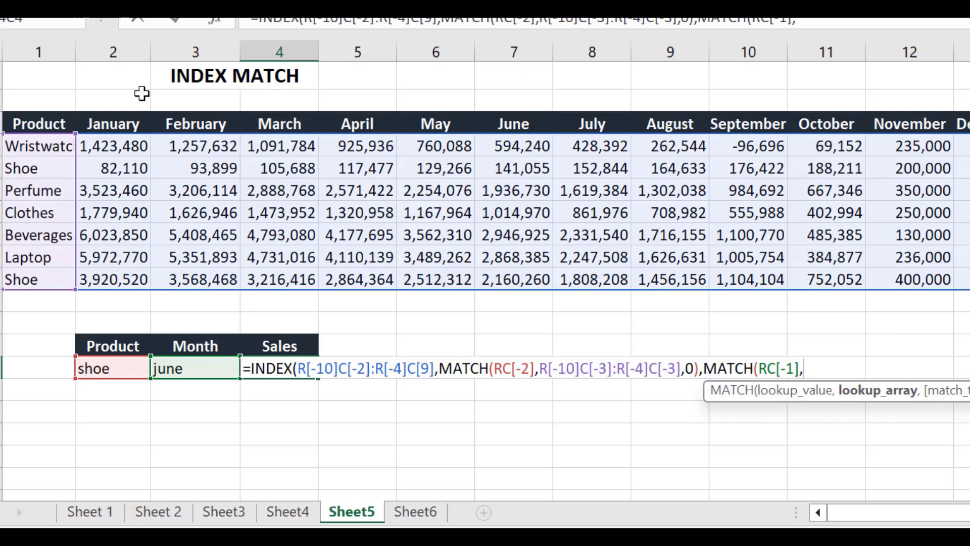
{"action": "left_click_drag", "start_coordinate": [108, 123], "coordinate": [960, 123]}
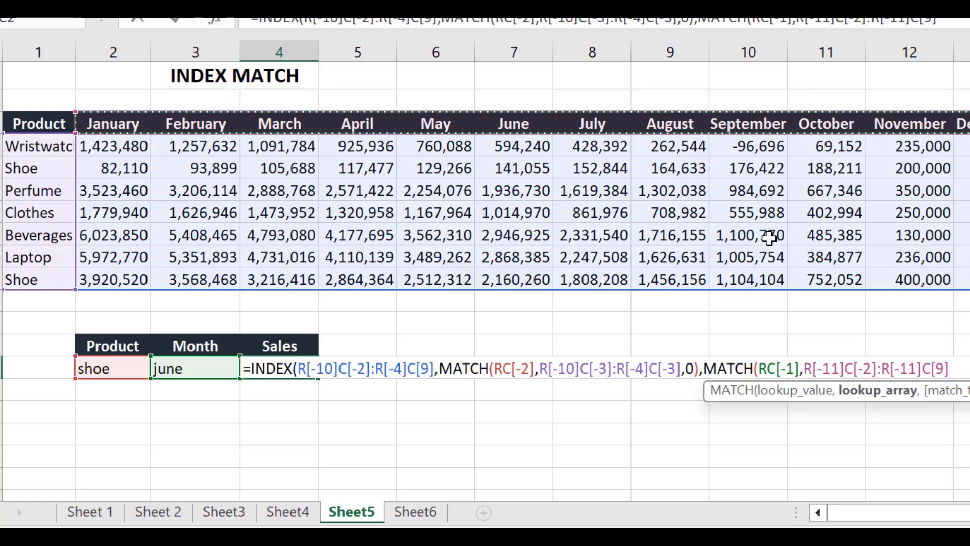
{"action": "type", "text": ","}
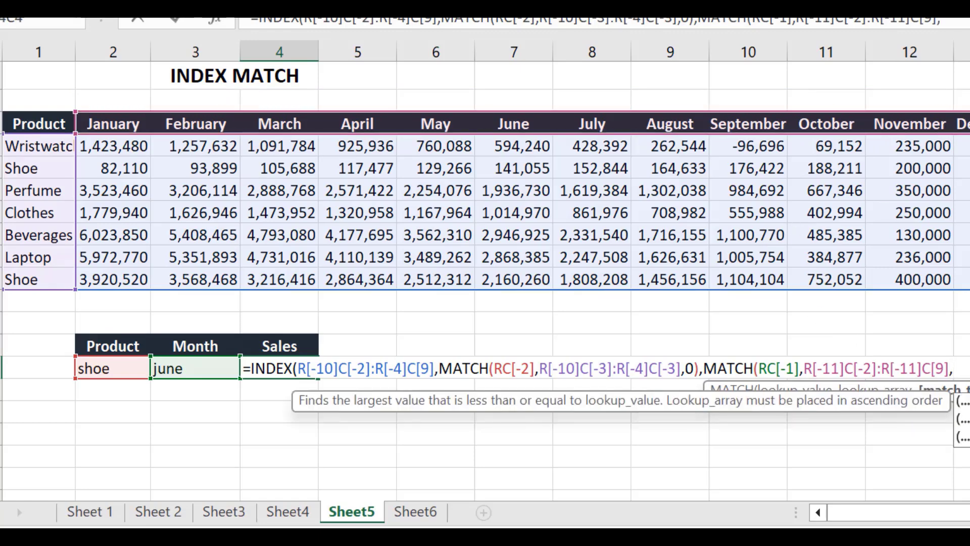
{"action": "key", "text": "Down"}
{"action": "key", "text": "Tab"}
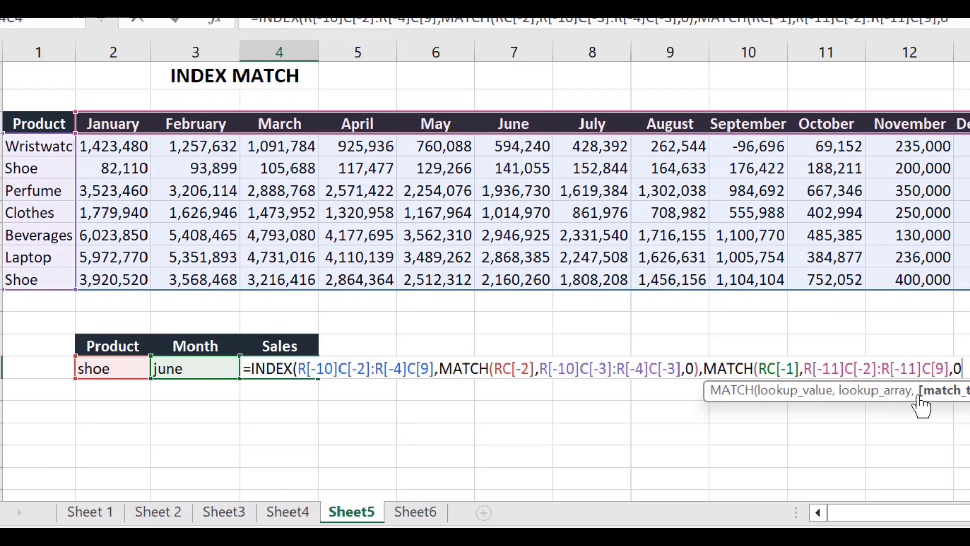
{"action": "type", "text": ")"}
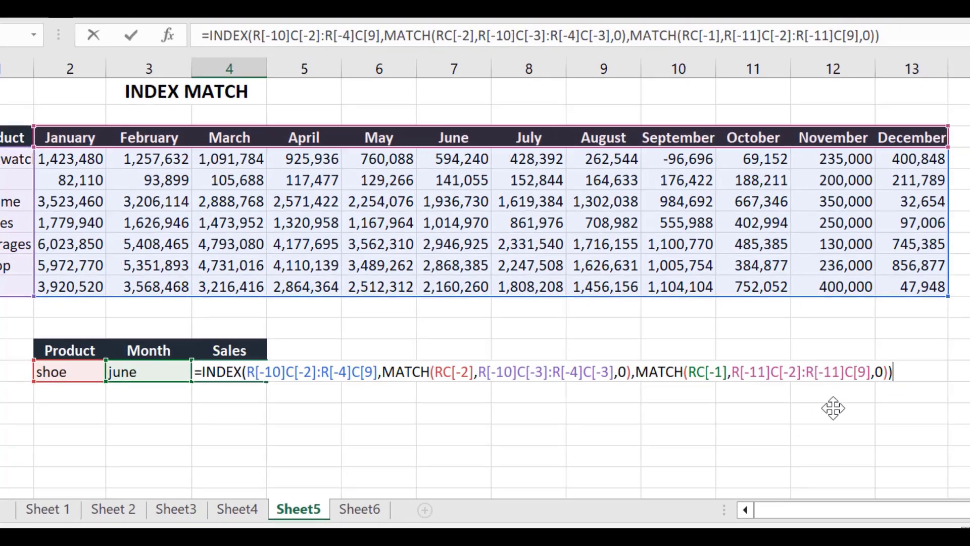
{"action": "key", "text": "Return"}
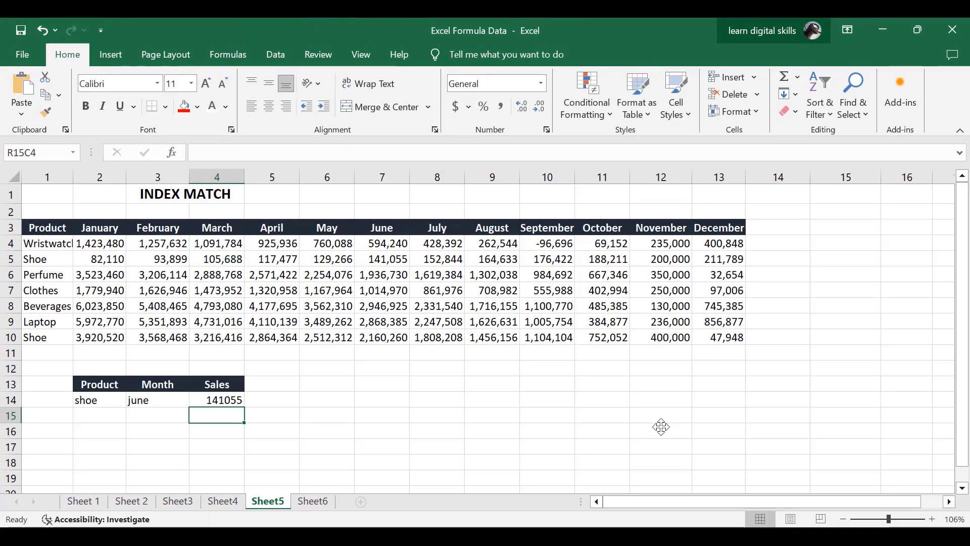
Check the Sales formula against the June column, and set the lookup Month in row 14 to December
{"action": "left_click", "coordinate": [229, 400]}
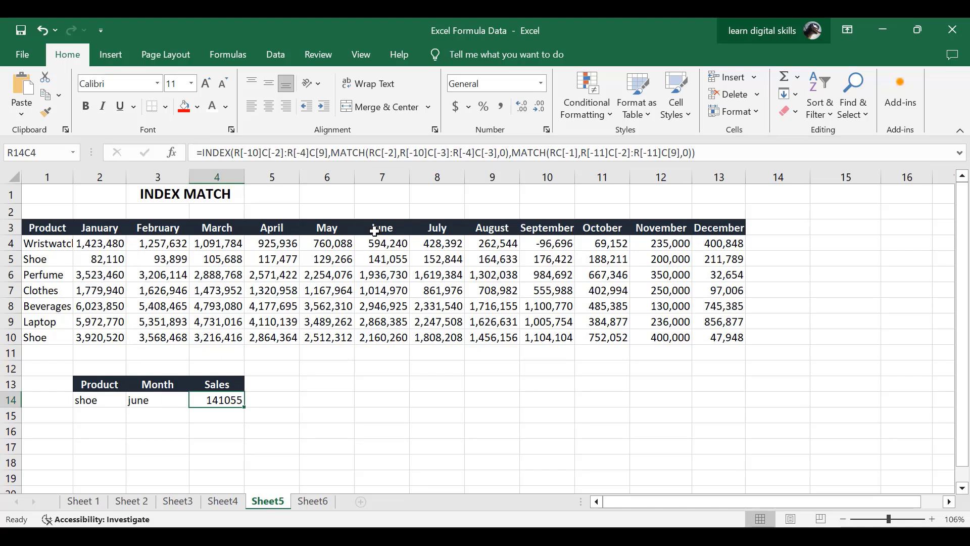
{"action": "left_click", "coordinate": [391, 228]}
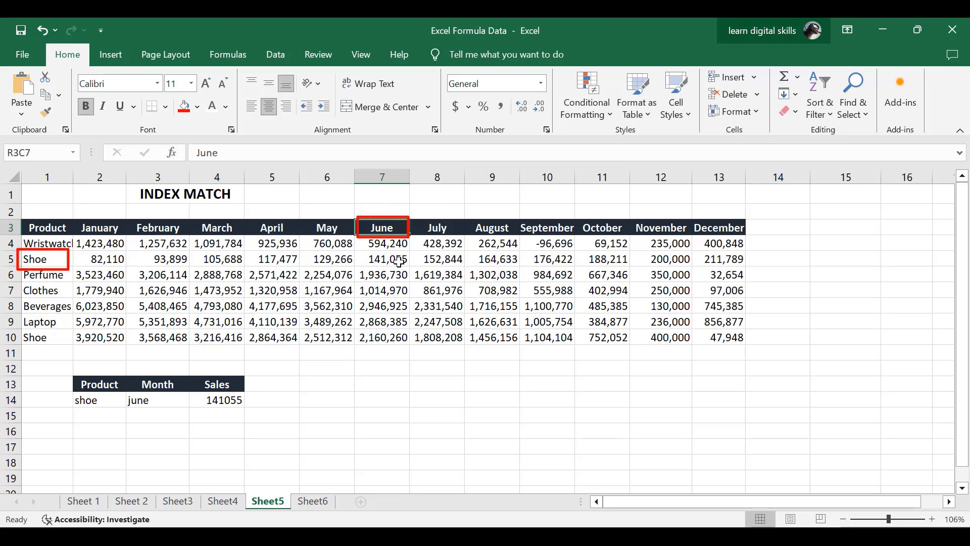
{"action": "left_click", "coordinate": [161, 402]}
{"action": "double_click", "coordinate": [161, 402]}
{"action": "left_click_drag", "start_coordinate": [160, 401], "coordinate": [121, 407]}
{"action": "type", "text": "D"}
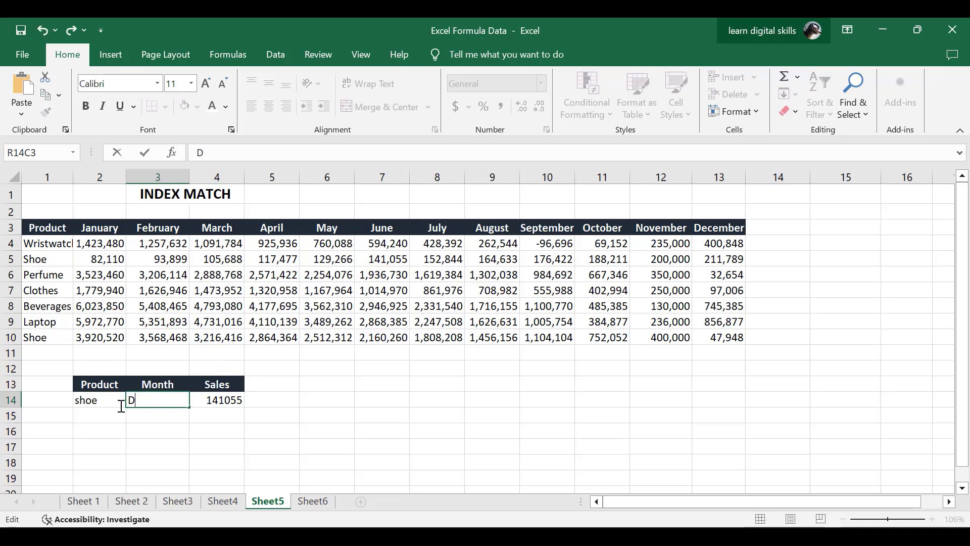
{"action": "type", "text": "ecember"}
{"action": "key", "text": "Return"}
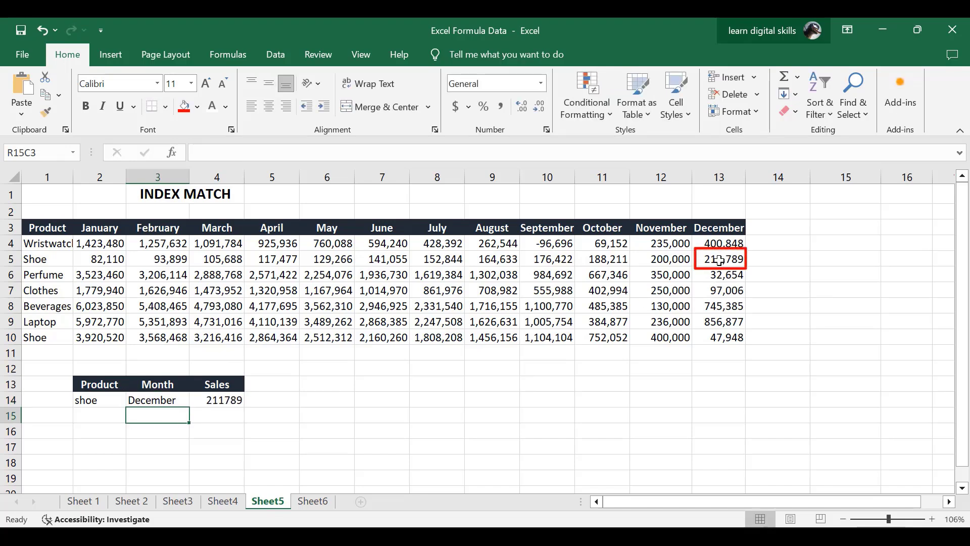
Set the lookup Product in row 14, column 2 to Laptop
{"action": "left_click", "coordinate": [100, 399]}
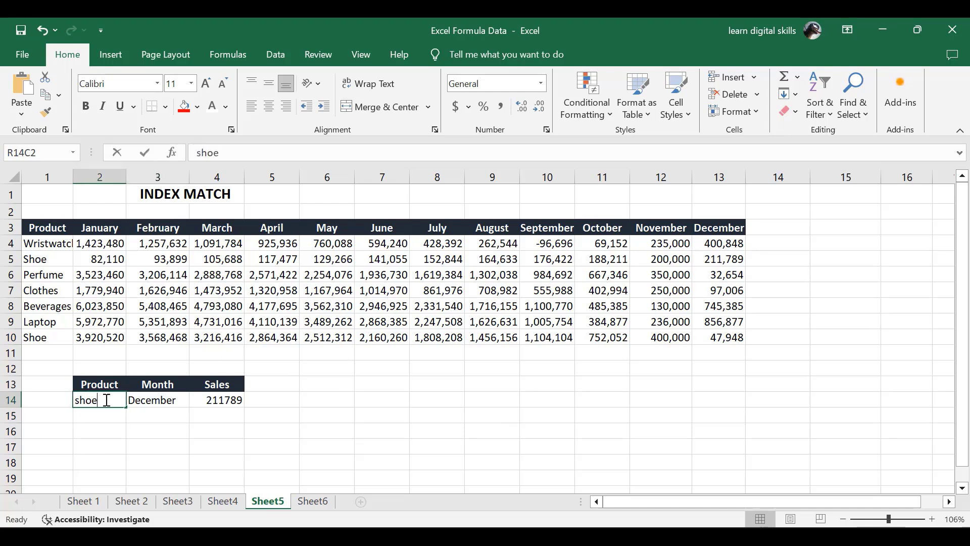
{"action": "double_click", "coordinate": [108, 398]}
{"action": "left_click_drag", "start_coordinate": [109, 399], "coordinate": [56, 401]}
{"action": "type", "text": "Laptop"}
{"action": "left_click", "coordinate": [114, 464]}
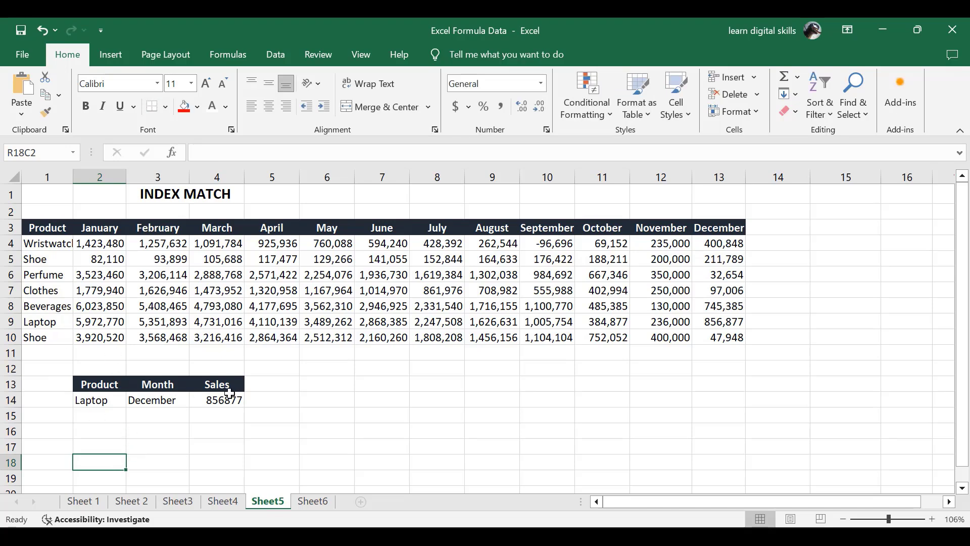